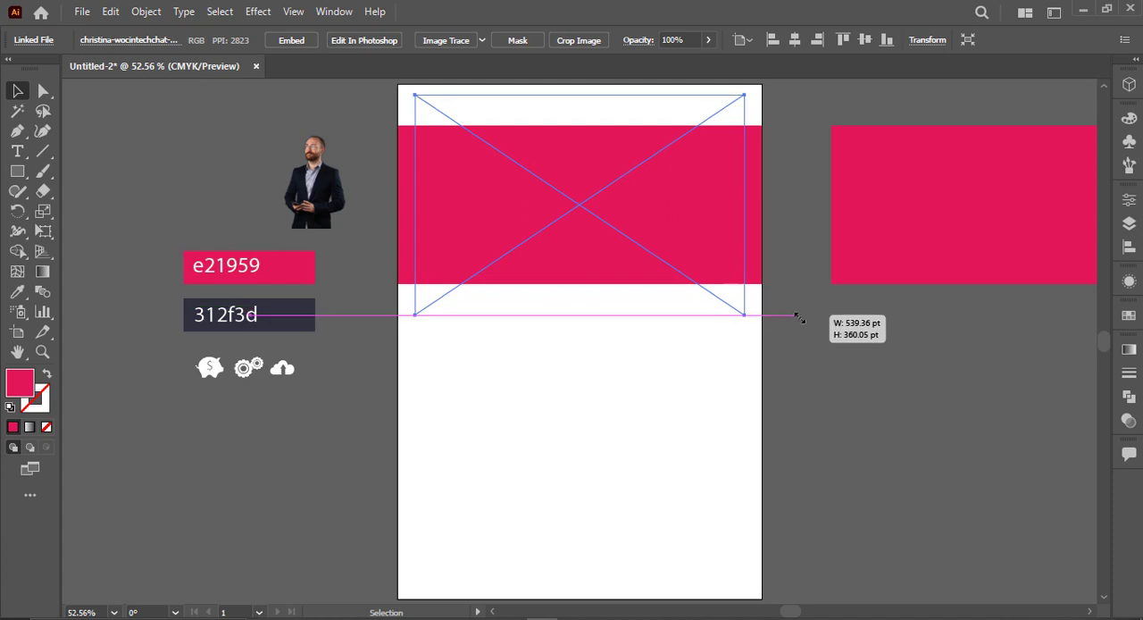
Step: Make a clipping mask from the red rectangle and the meeting-room photo beneath it
left_click(685, 252, "shift")
right_click(685, 250)
left_click(818, 412)
left_click(839, 397)
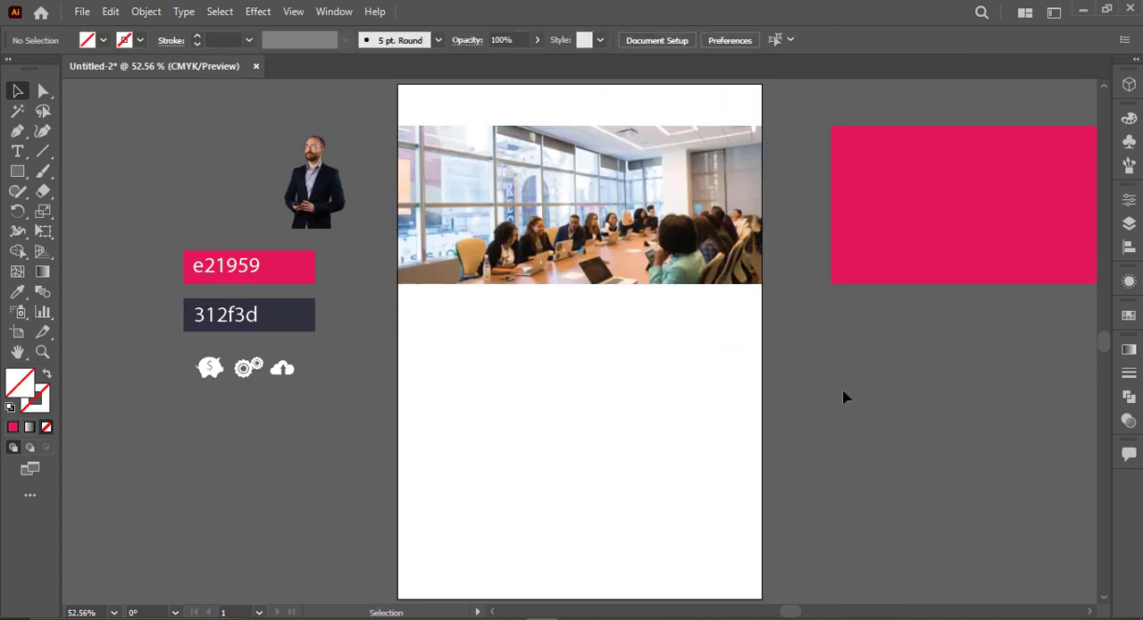
Step: Move the meeting-room photo slightly upward inside its clipping mask so the table and people fill the frame
double_click(554, 171)
left_click_drag(713, 269, 709, 247)
left_click(811, 342)
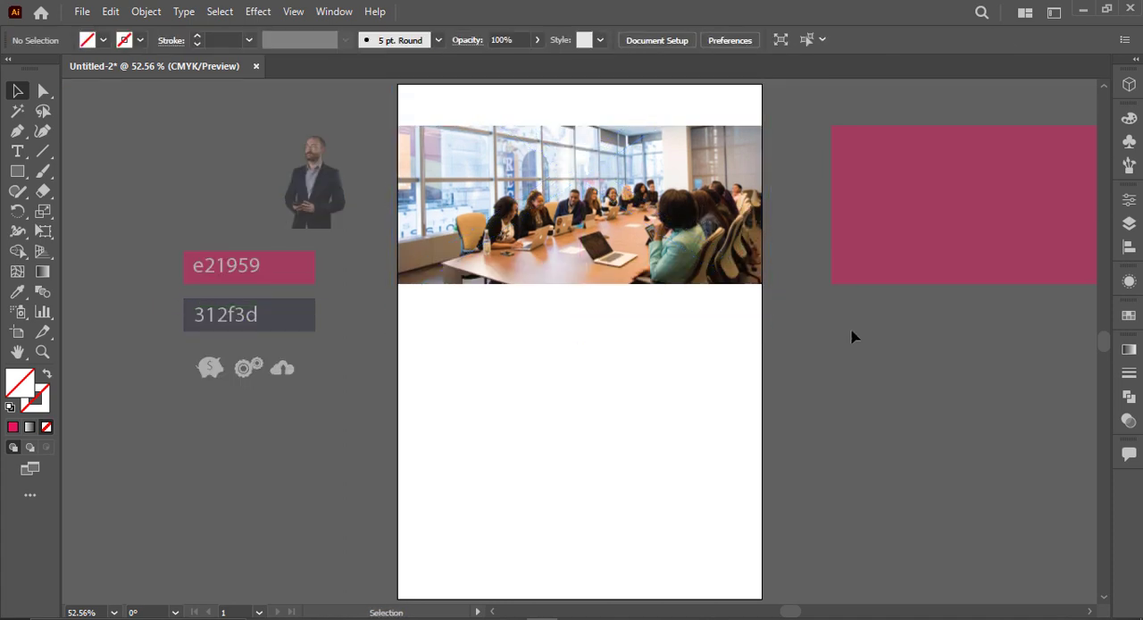
double_click(854, 336)
Step: Center the spare red rectangle horizontally over the clipped photo and set its opacity to 80%
left_click(963, 265)
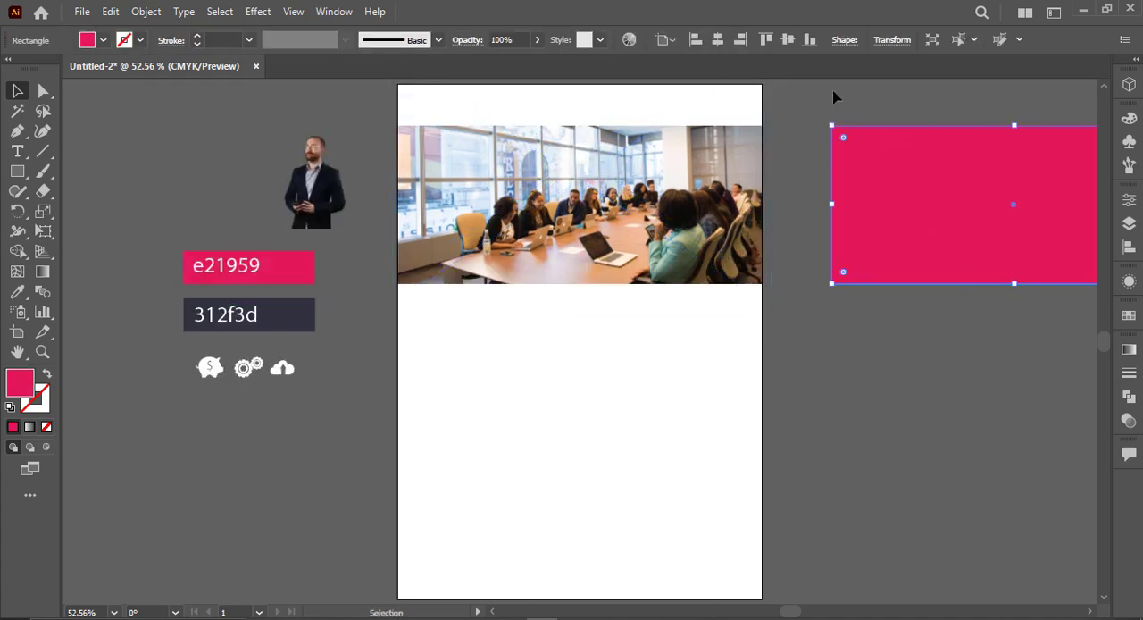
left_click(716, 41)
left_click(835, 163)
left_click(678, 217)
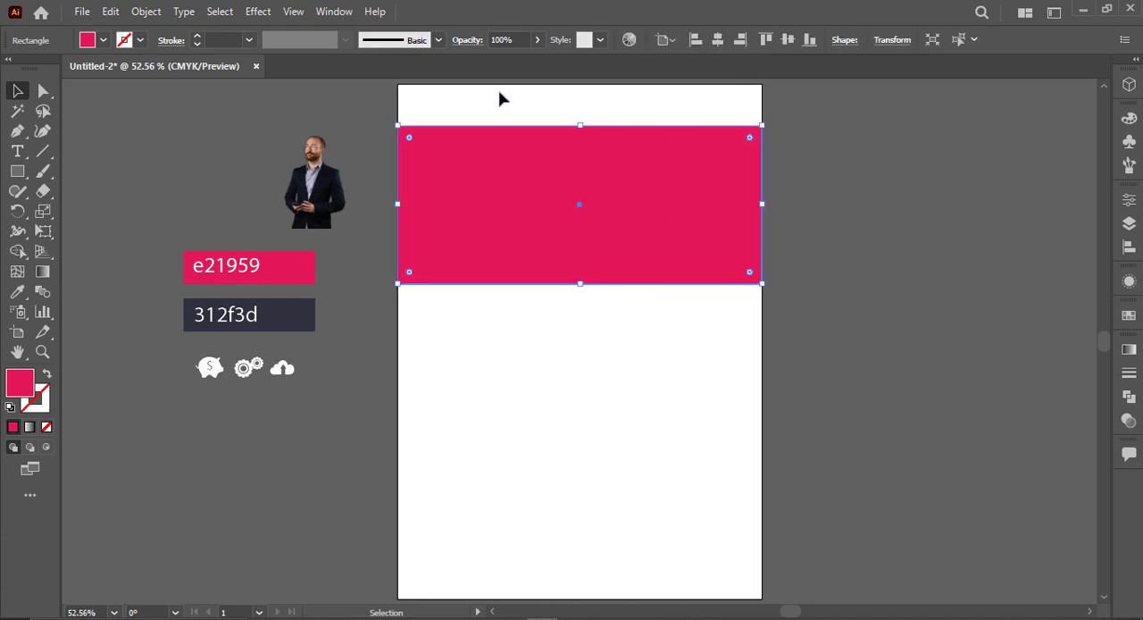
left_click_drag(511, 60, 527, 66)
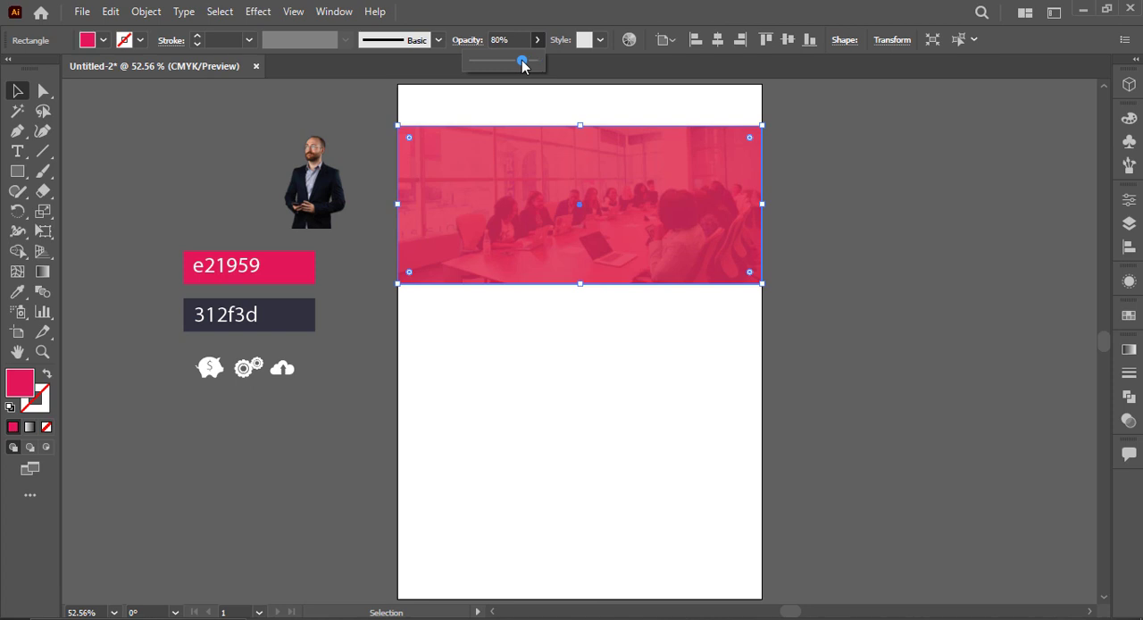
left_click(826, 170)
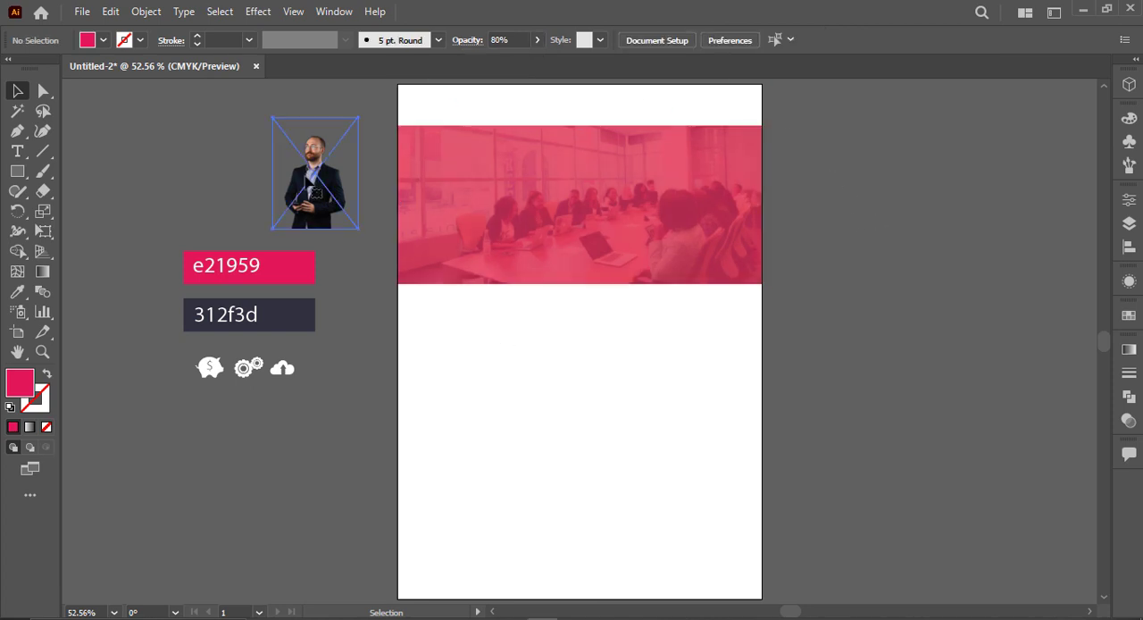
Step: Bring the businessman cutout to the front, place it on the banner's lower edge and enlarge it beyond the banner's height
right_click(319, 191)
mouse_move(401, 337)
left_click(523, 334)
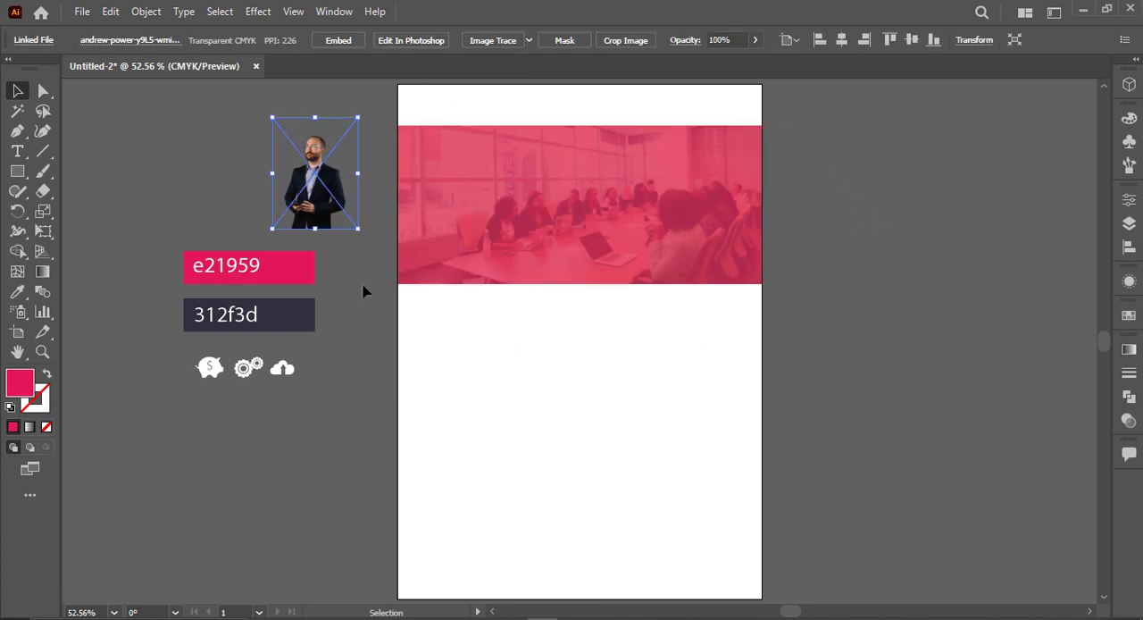
left_click_drag(331, 223, 731, 271)
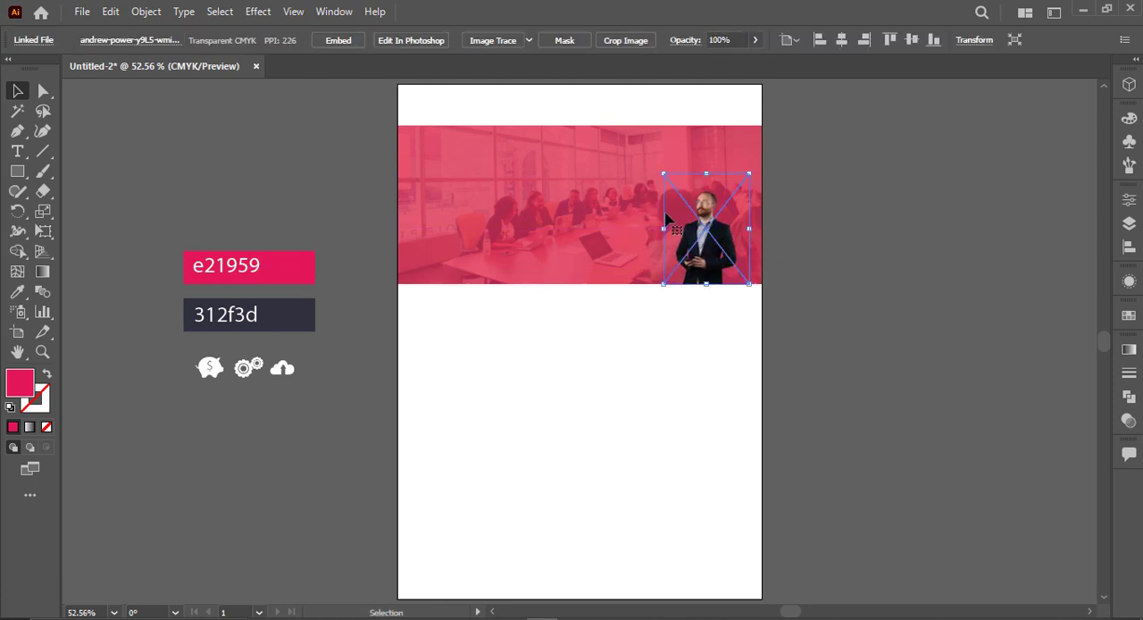
left_click_drag(661, 176, 555, 130)
left_click(845, 314)
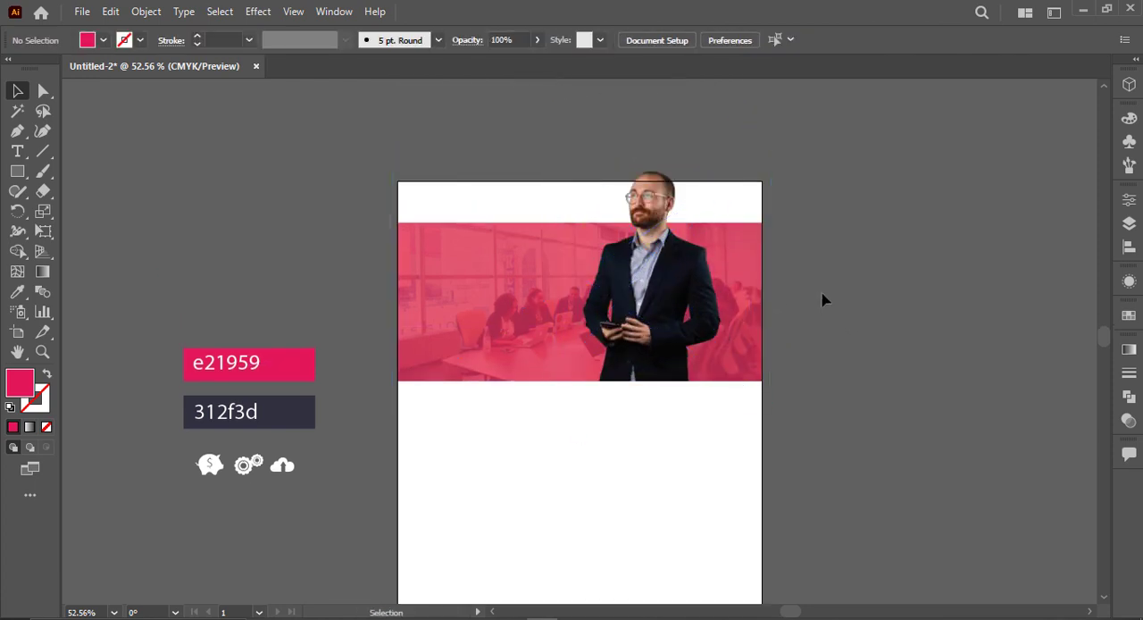
Step: Shift the banner and businessman slightly down the page, and resize the man smaller toward the banner's right end
left_click_drag(822, 295, 693, 388)
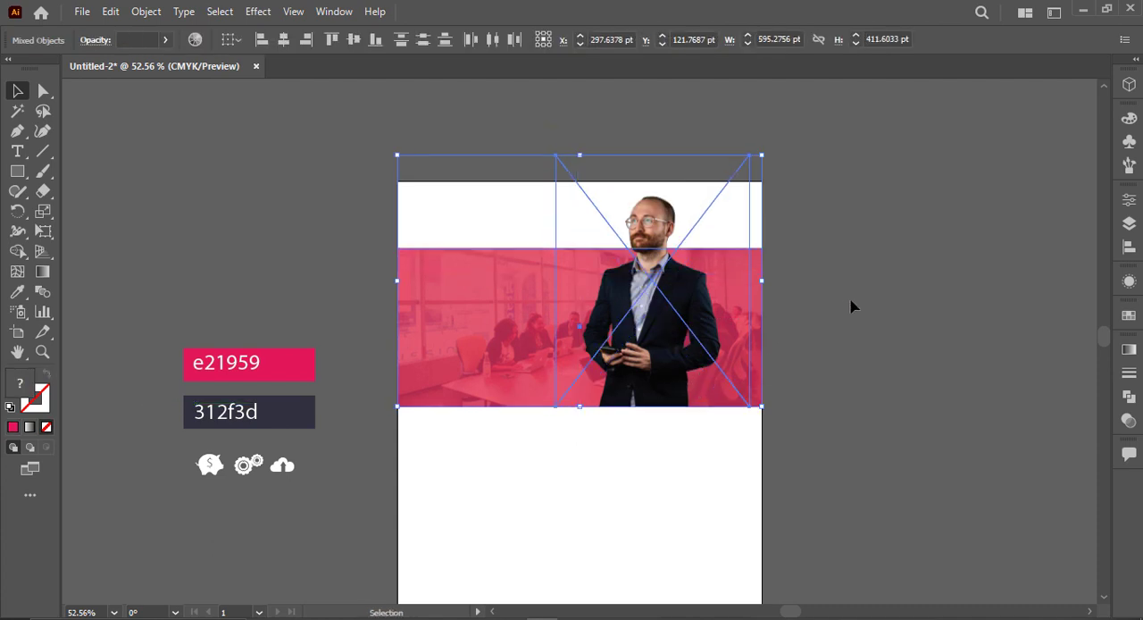
left_click(849, 306)
left_click(564, 173)
left_click_drag(555, 156, 582, 179)
left_click_drag(649, 256, 672, 256)
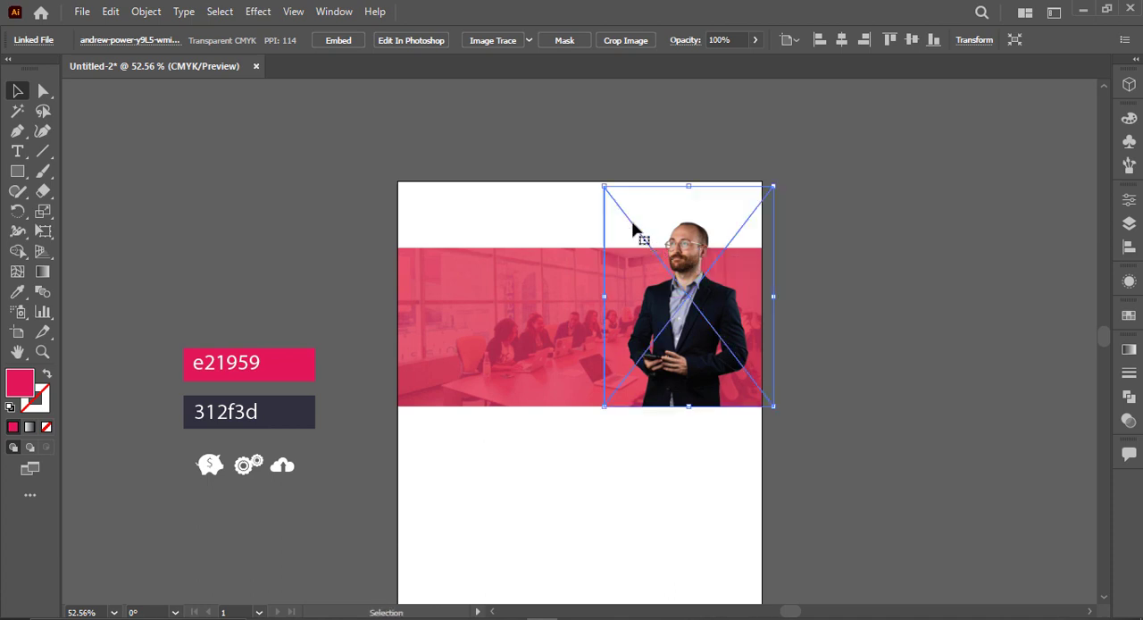
left_click_drag(604, 187, 601, 178)
left_click_drag(741, 308, 734, 301)
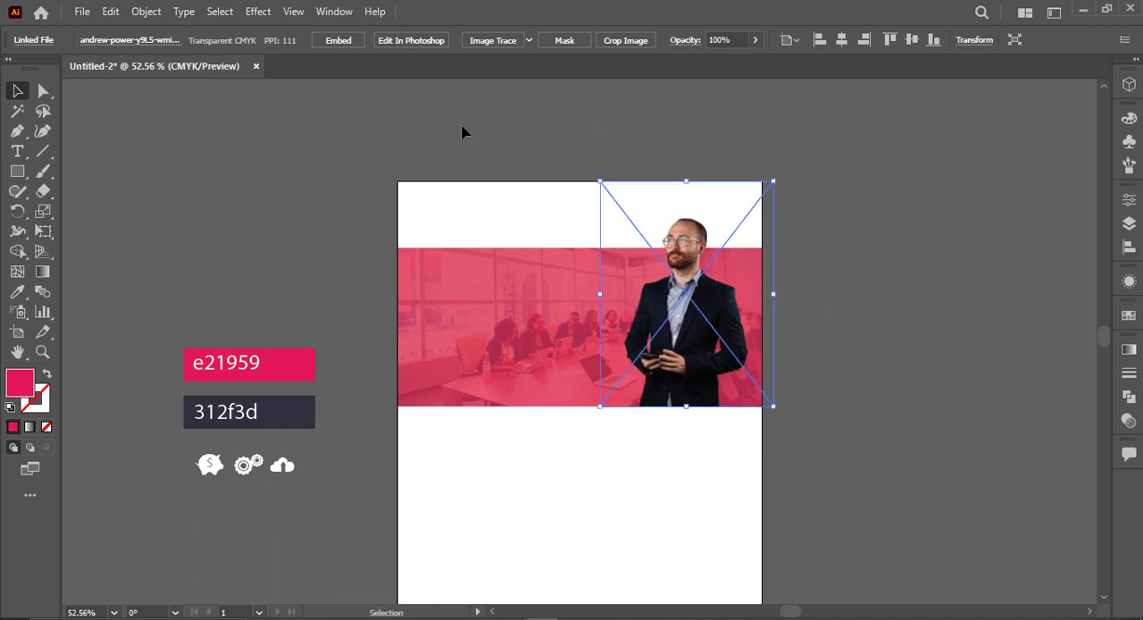
left_click(931, 237)
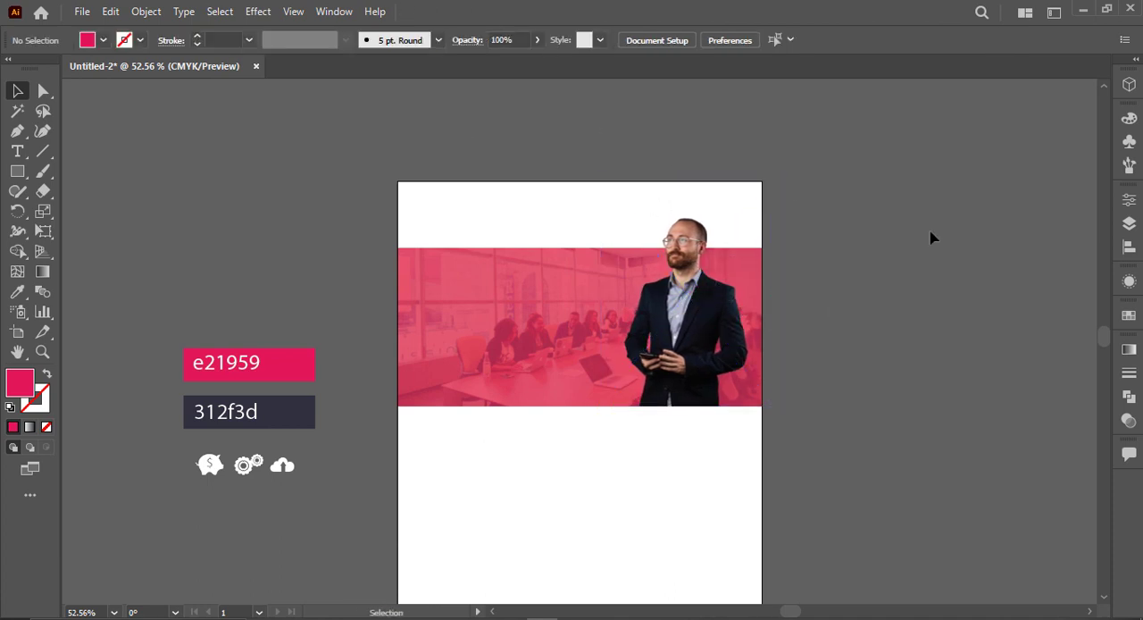
Step: Apply a Multiply drop shadow to the businessman with 75% opacity, 7 pt X and Y offsets and 5 pt blur
left_click(669, 374)
left_click(255, 12)
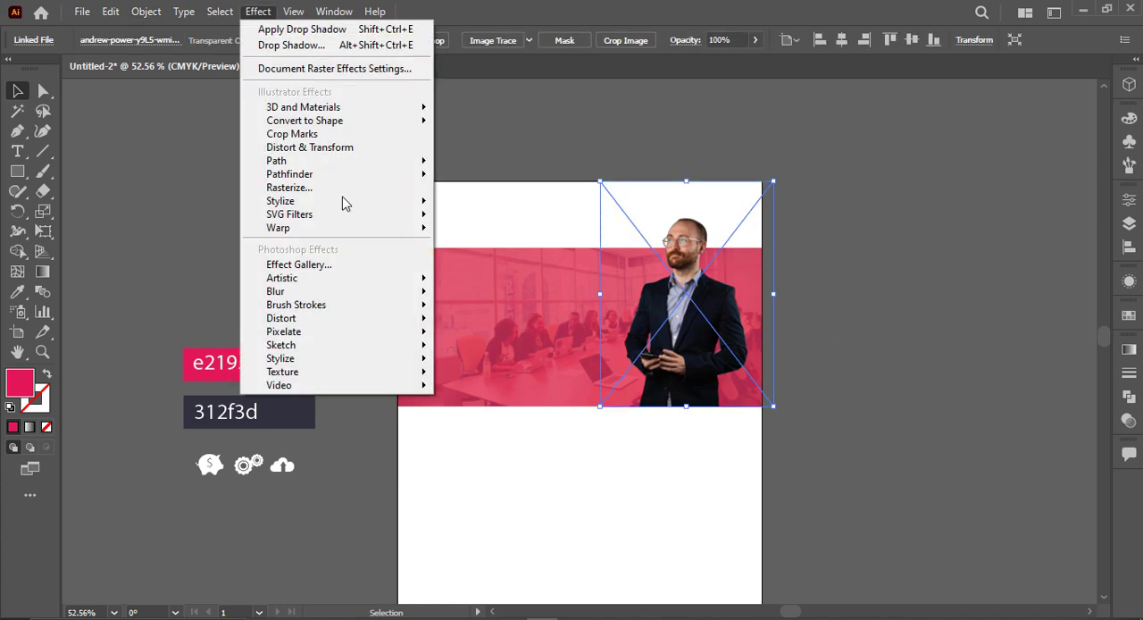
left_click(482, 203)
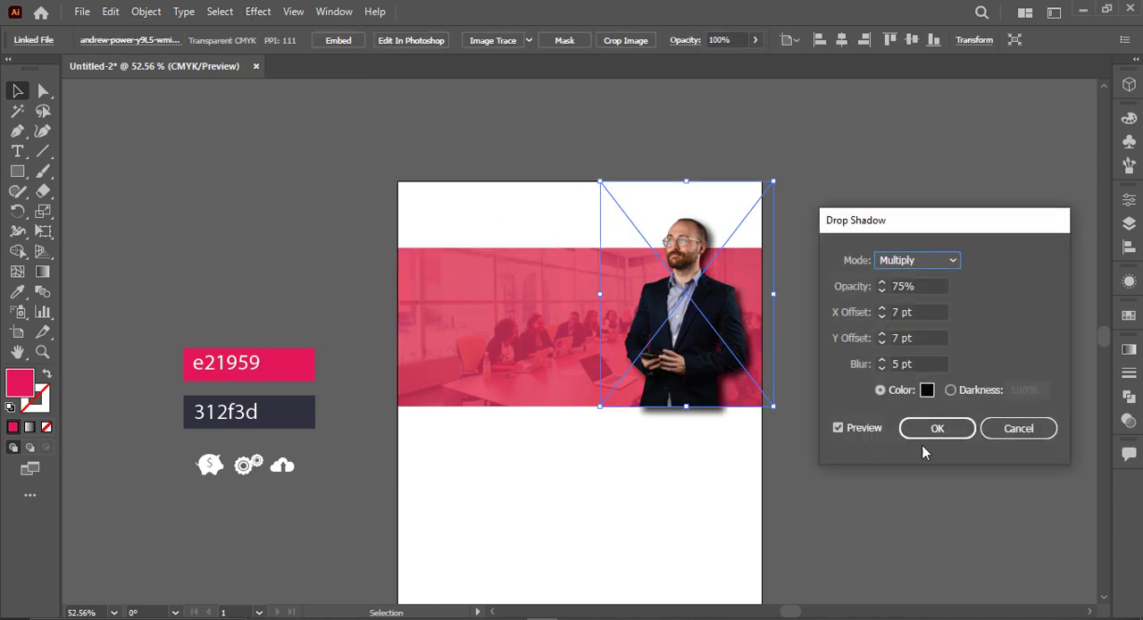
left_click(933, 429)
left_click(824, 401)
Step: Draw a closed four-sided shape over the businessman with the Pen tool, its base along the banner's lower edge
key("p")
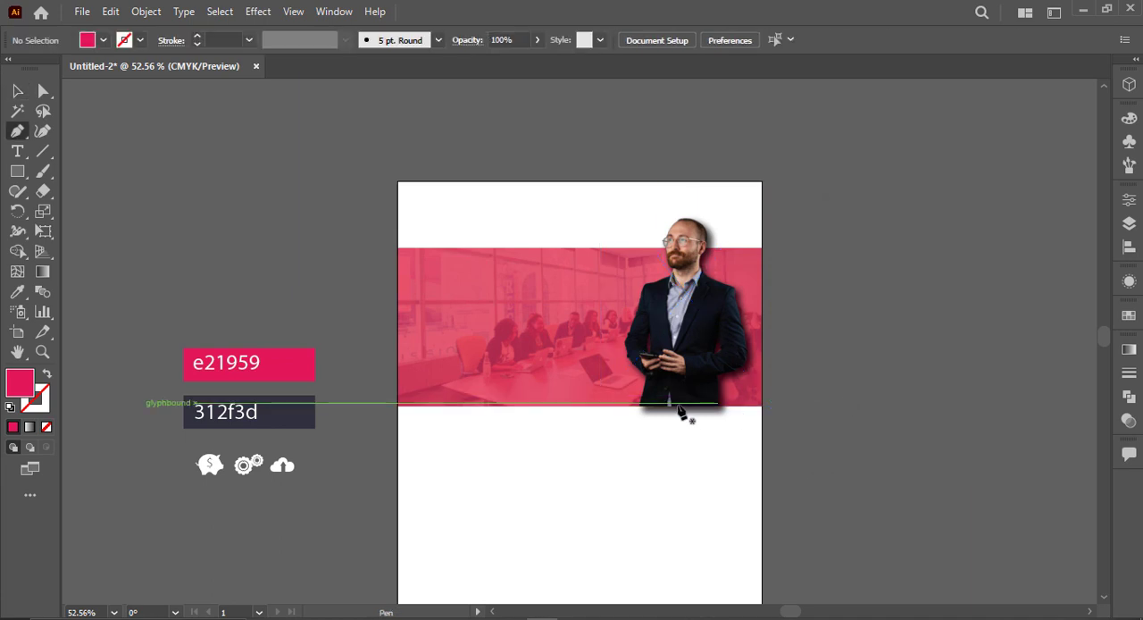
left_click(616, 407)
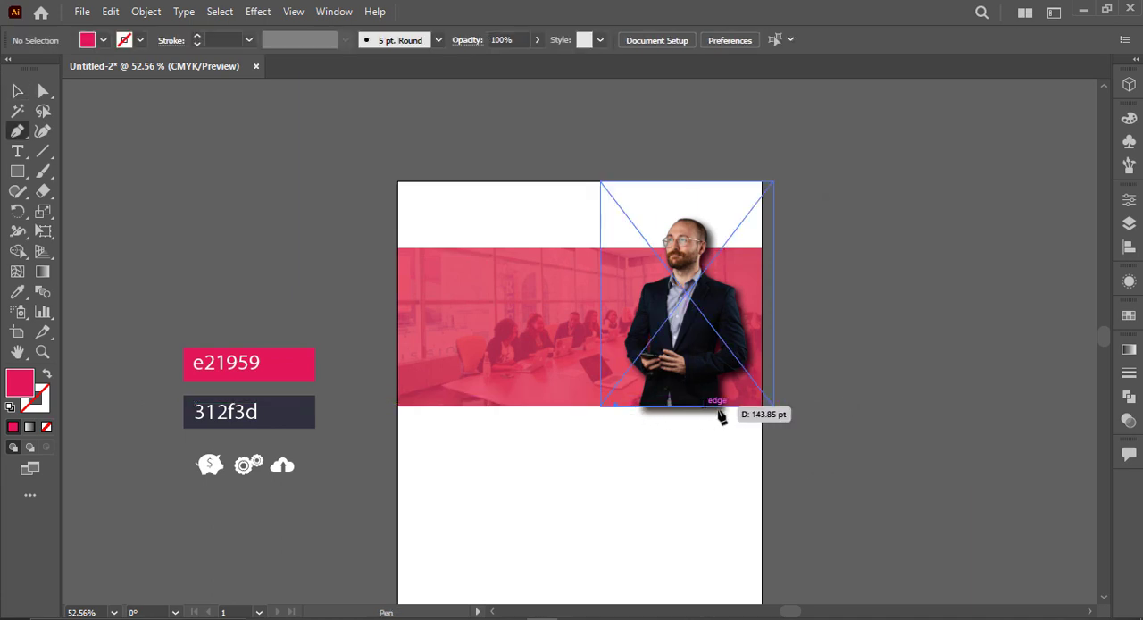
left_click(751, 408)
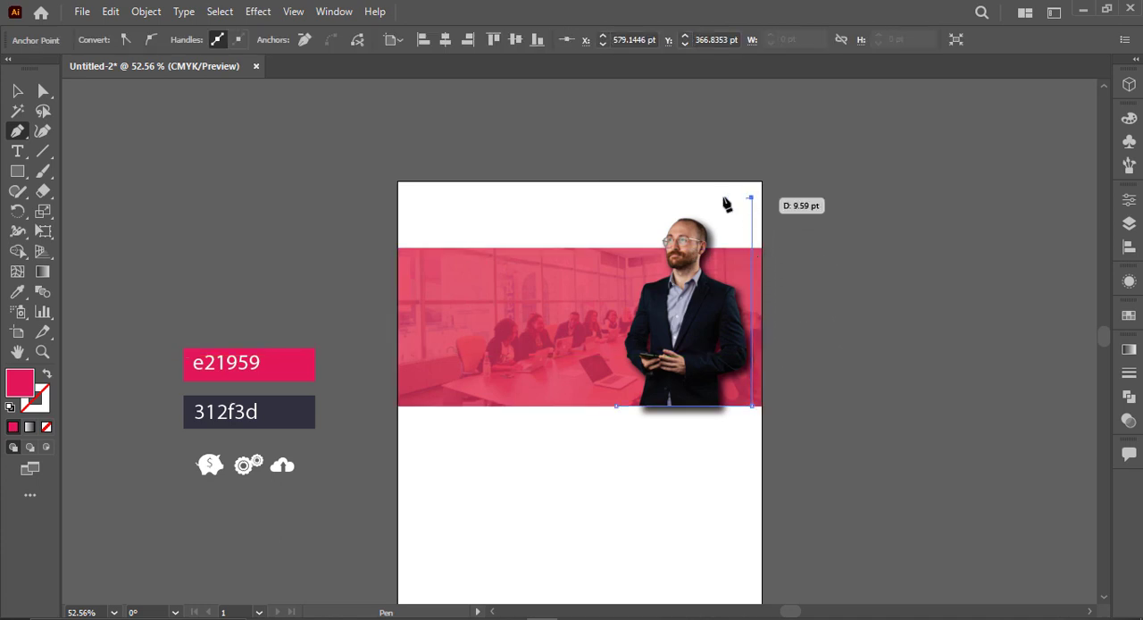
left_click(625, 198)
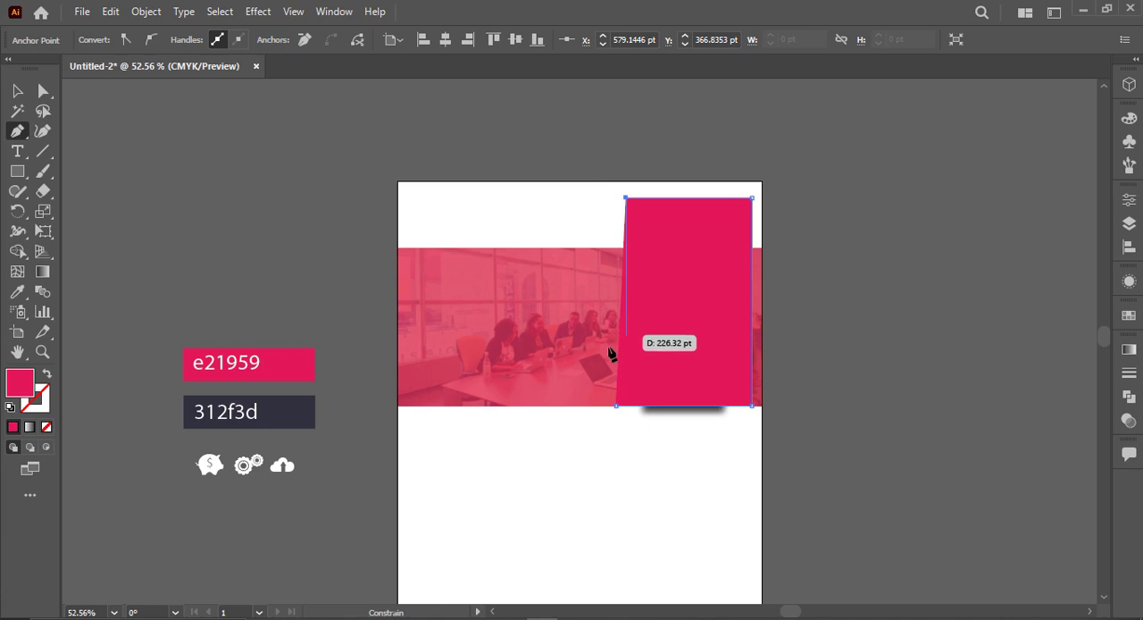
left_click(615, 407)
key("v")
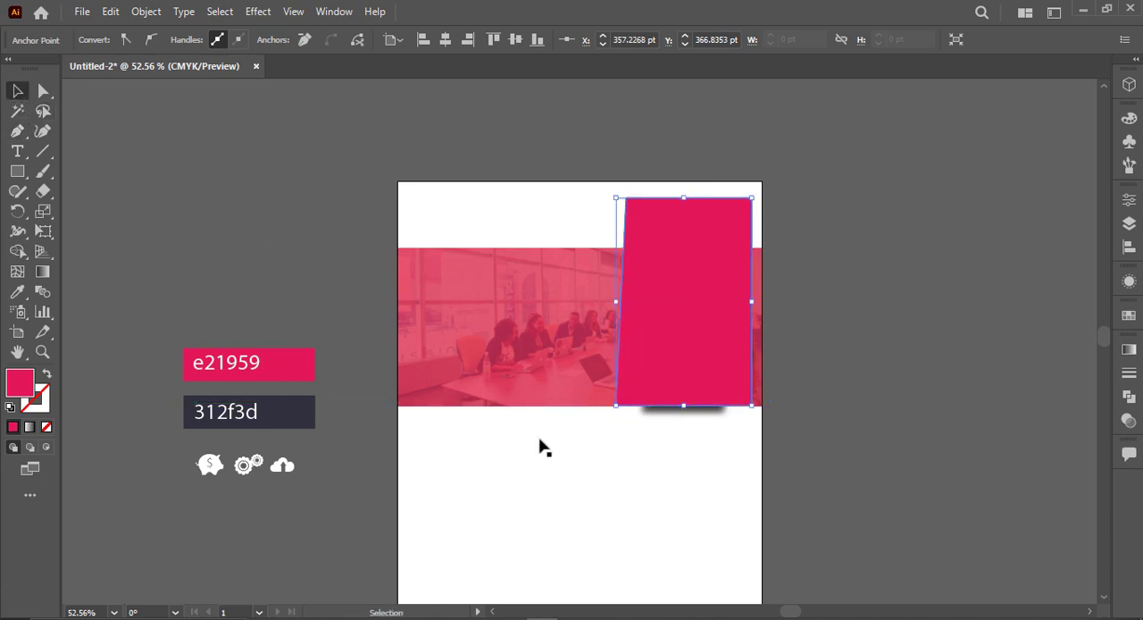
Step: Clip the businessman image with the pen-drawn shape so the shadow below the banner is hidden
left_click(706, 413, "shift")
right_click(747, 426)
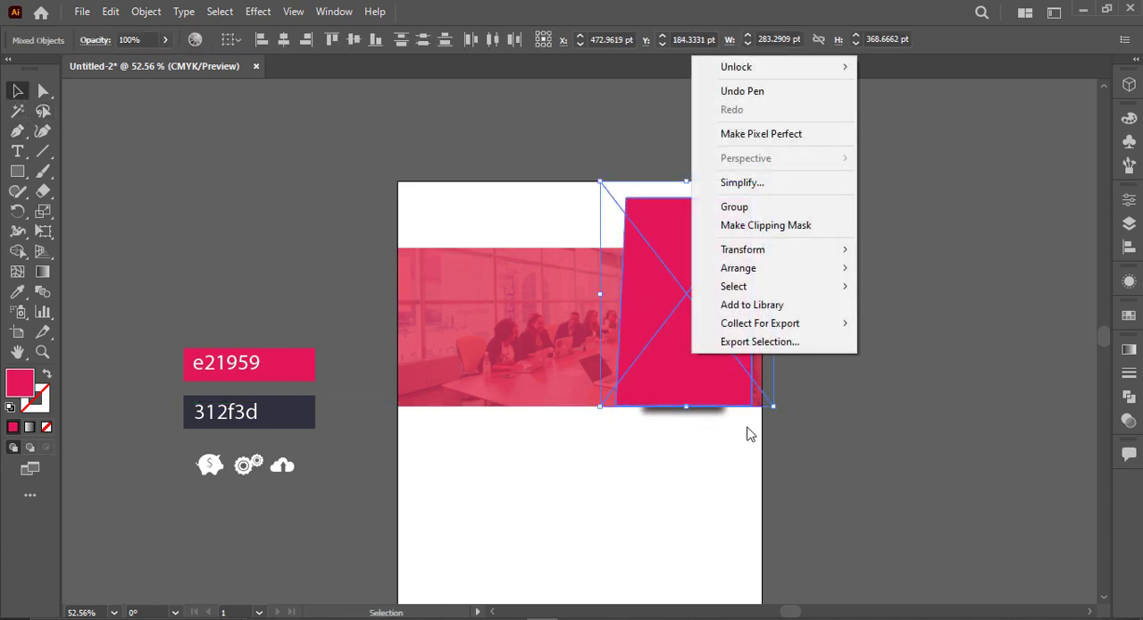
left_click(777, 225)
left_click(853, 398)
Step: Add the text "BUSINESS" in the blank area below the banner
scroll(893, 485, "down", 2)
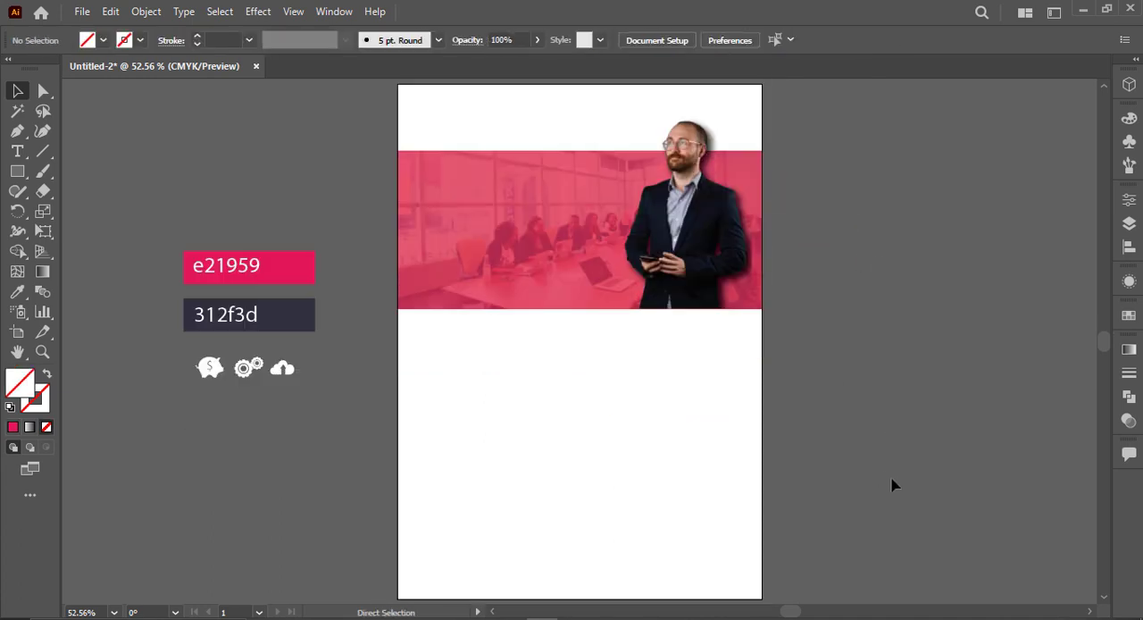
right_click(17, 174)
left_click(98, 172)
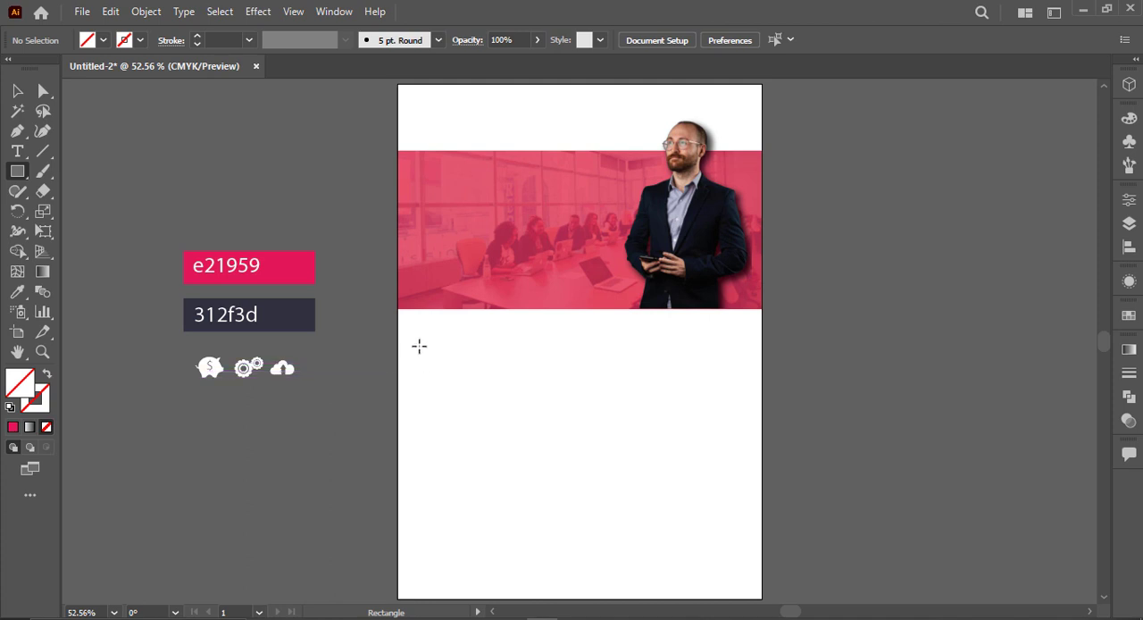
left_click(17, 151)
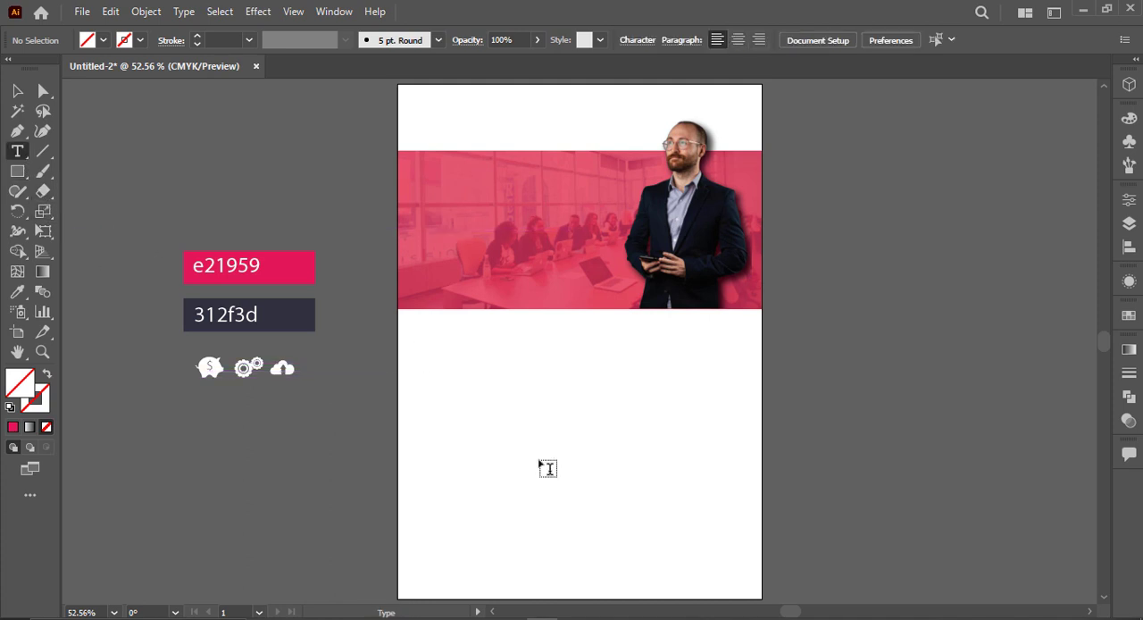
left_click(508, 403)
type("BUSINESS")
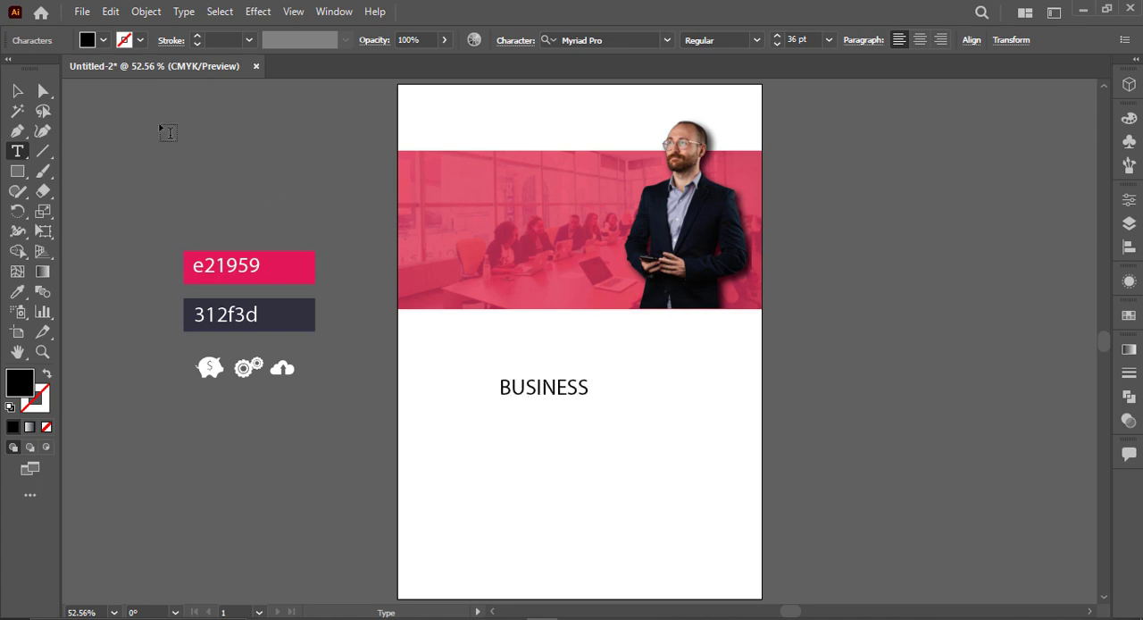
left_click(17, 90)
Step: Set the BUSINESS text's font to Evogria
left_click(643, 38)
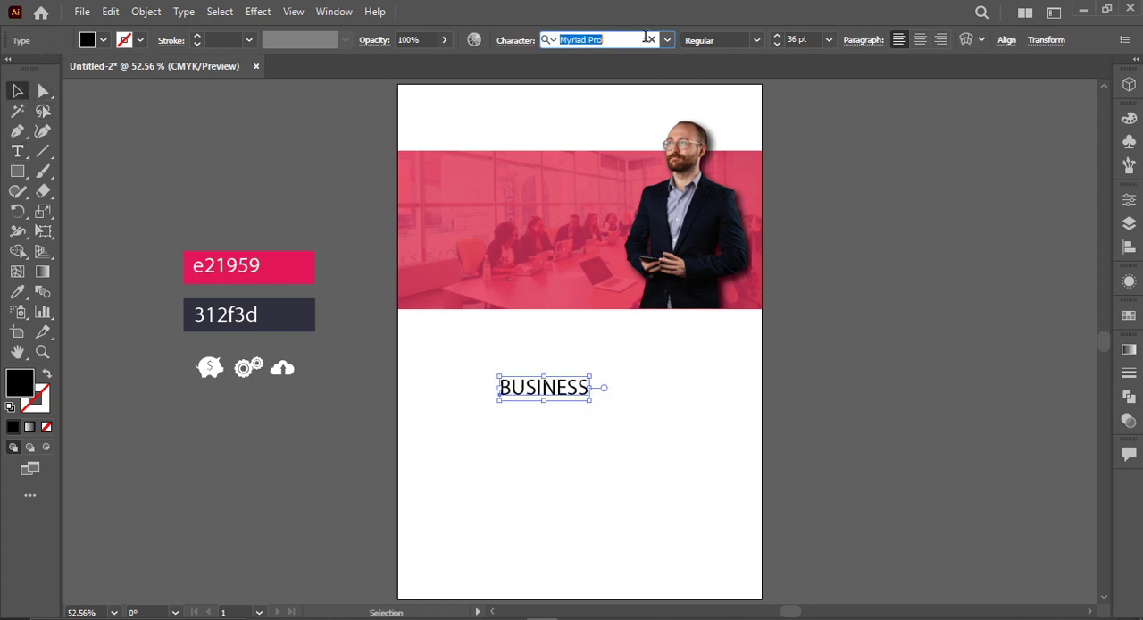
type("ev")
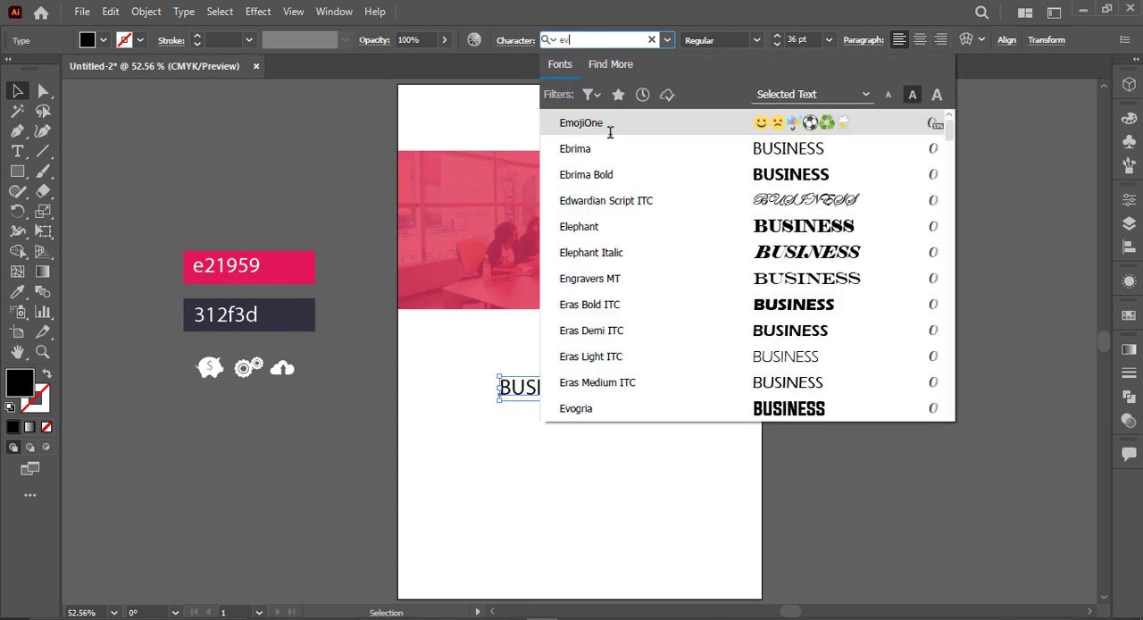
scroll(610, 132, "down", 3)
left_click(607, 122)
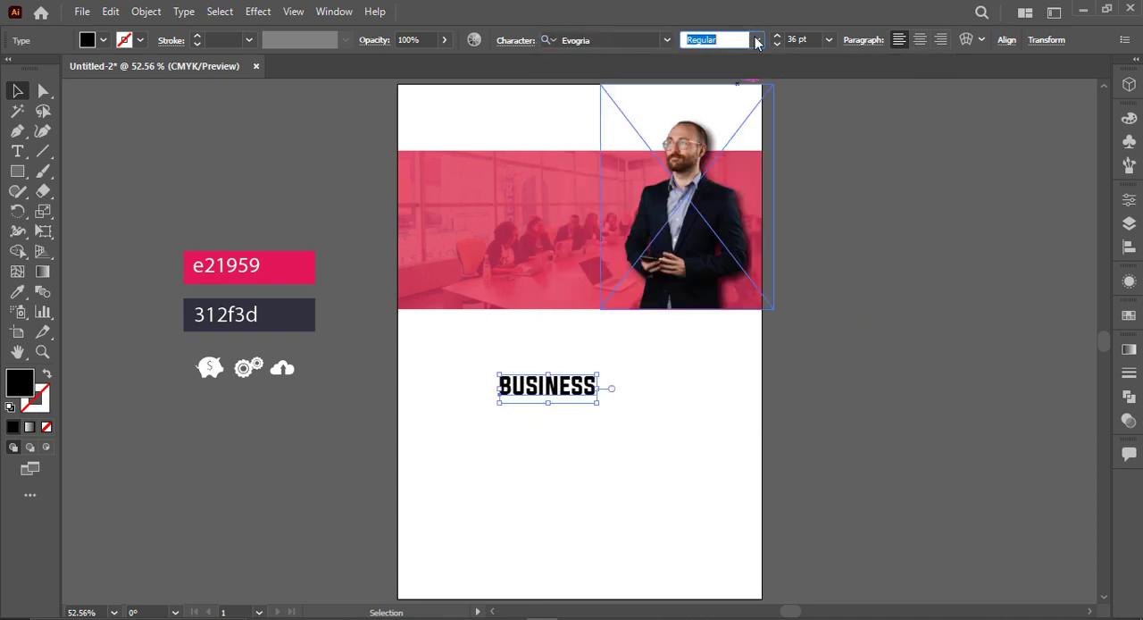
left_click(757, 42)
left_click(757, 42)
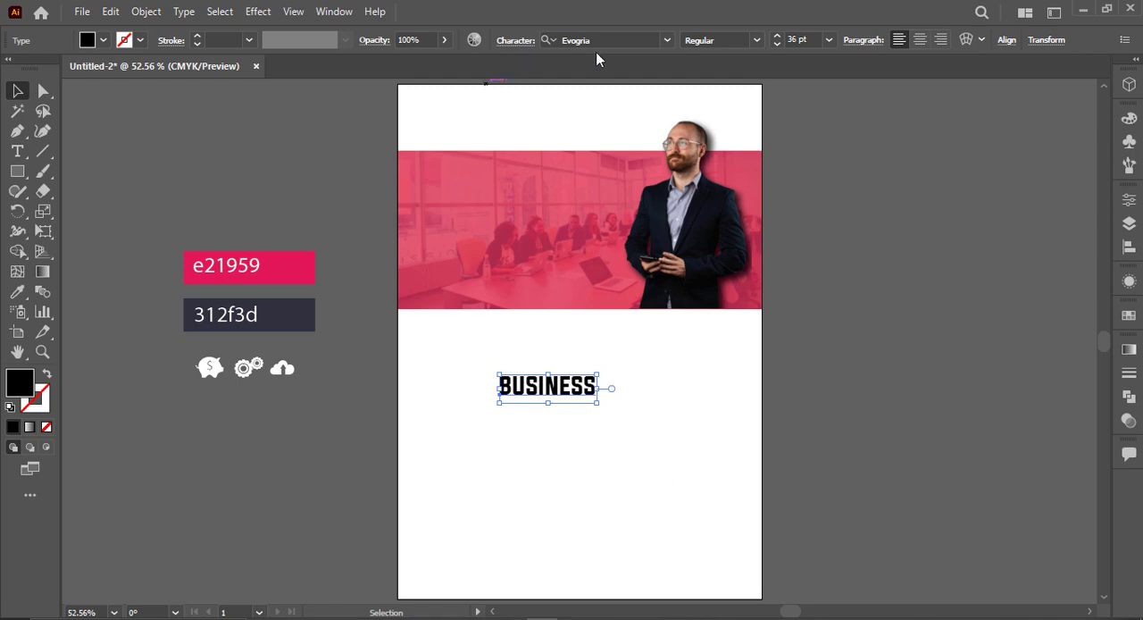
Step: Set the BUSINESS text to Montserrat ExtraBold Italic and enlarge it to about 58 pt
left_click(607, 39)
type("mo")
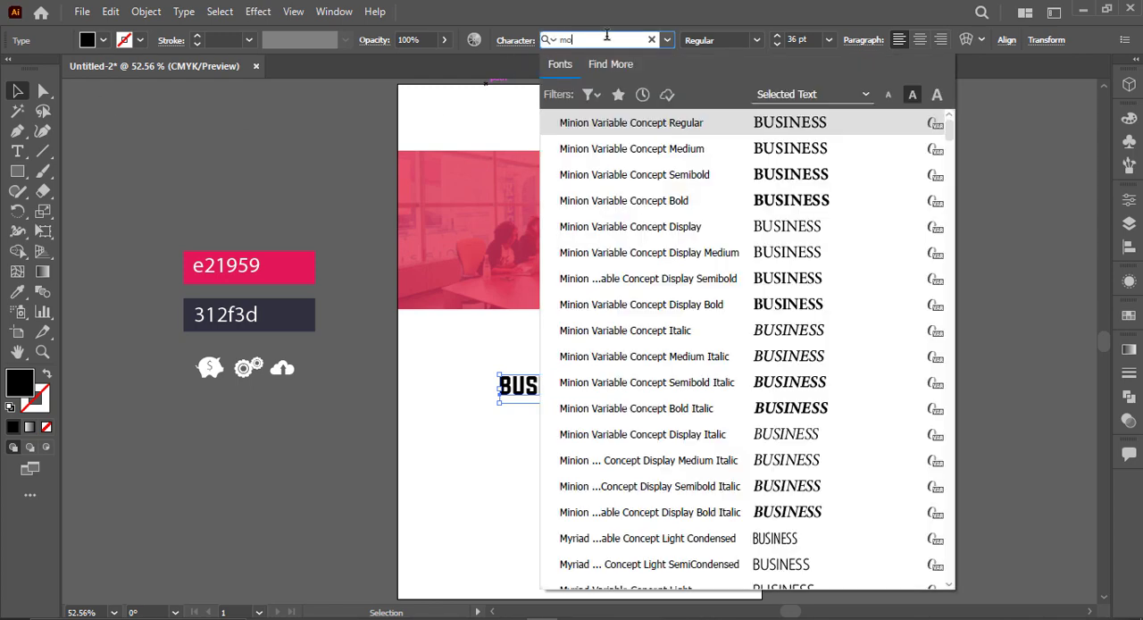
type("n")
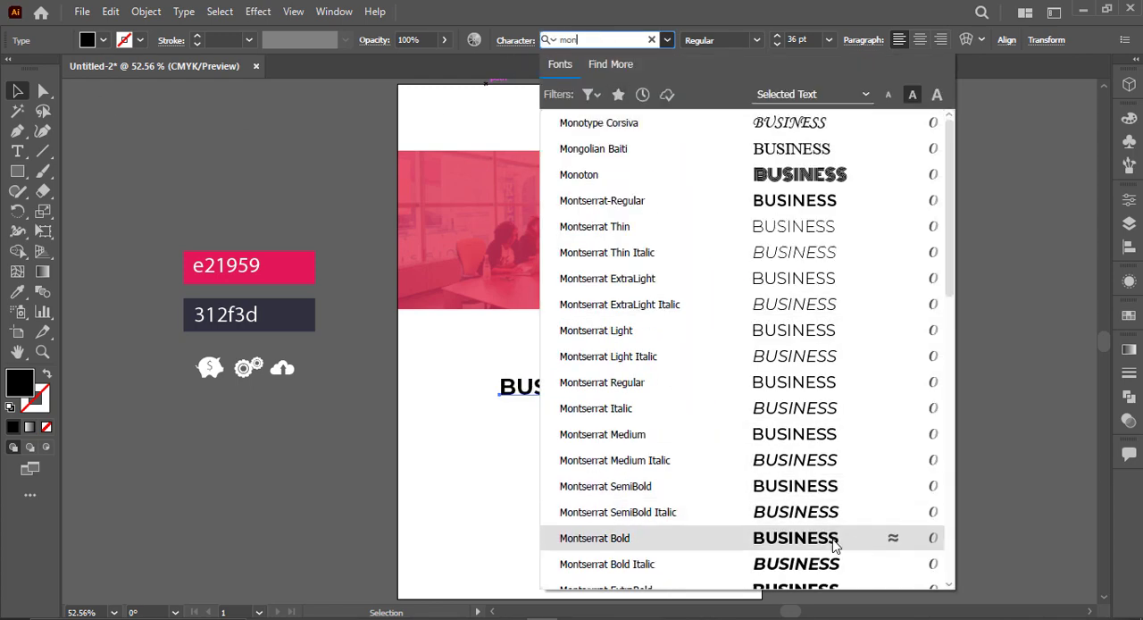
scroll(813, 516, "down", 2)
left_click(813, 461)
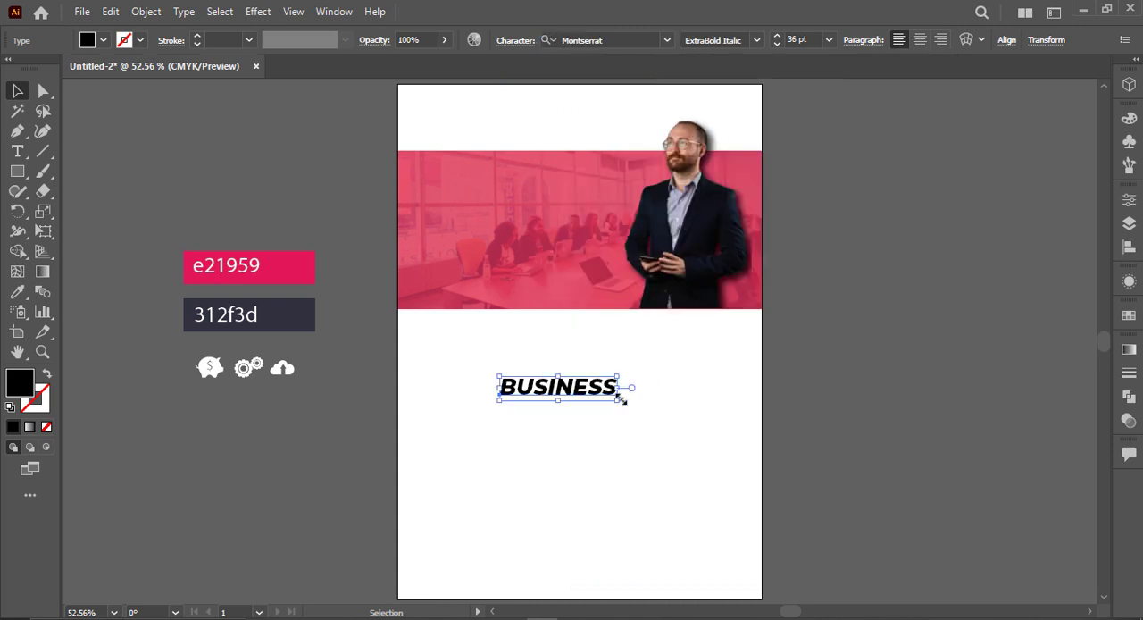
left_click_drag(618, 398, 688, 437)
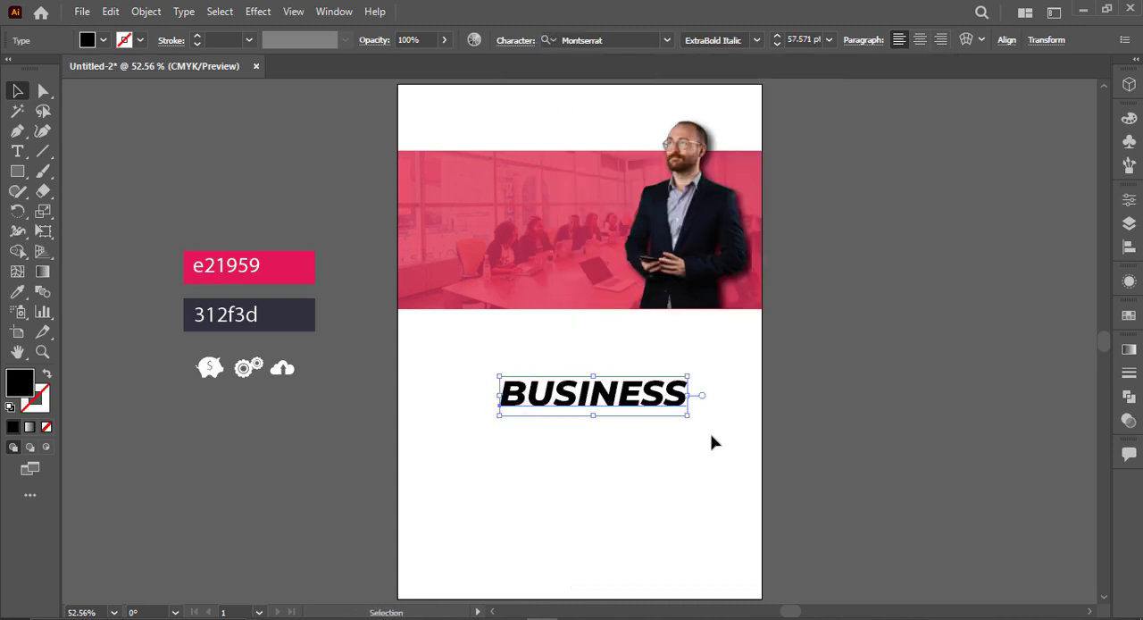
Step: Move the BUSINESS title onto the banner's left part and duplicate it directly below with the wording "FLYER"
left_click_drag(583, 403, 479, 265)
double_click(475, 234)
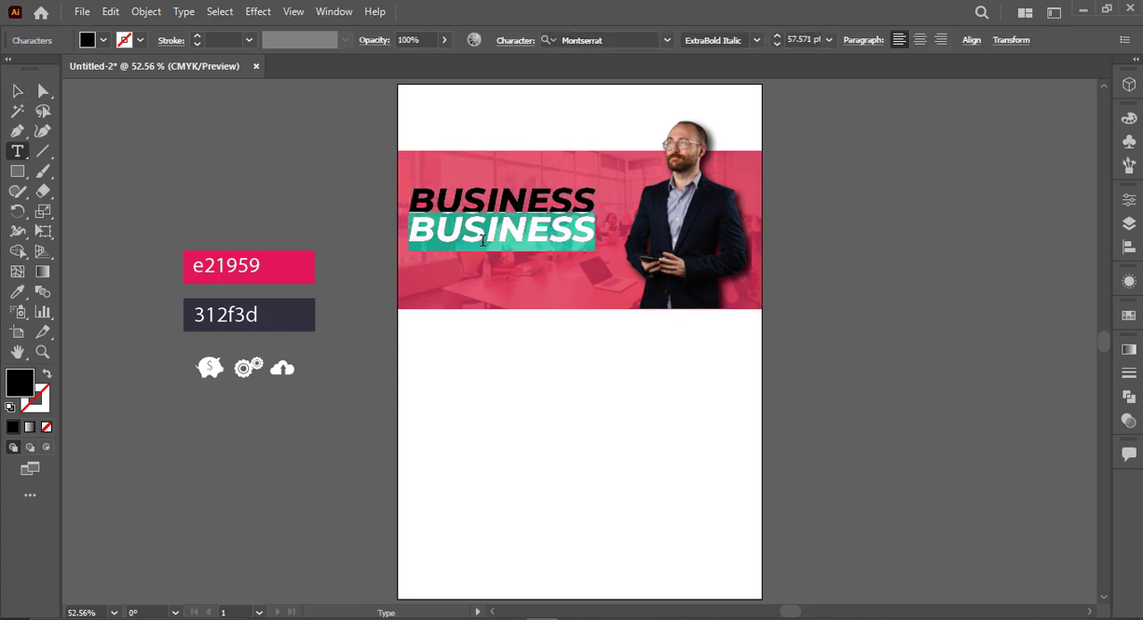
type("FLYER")
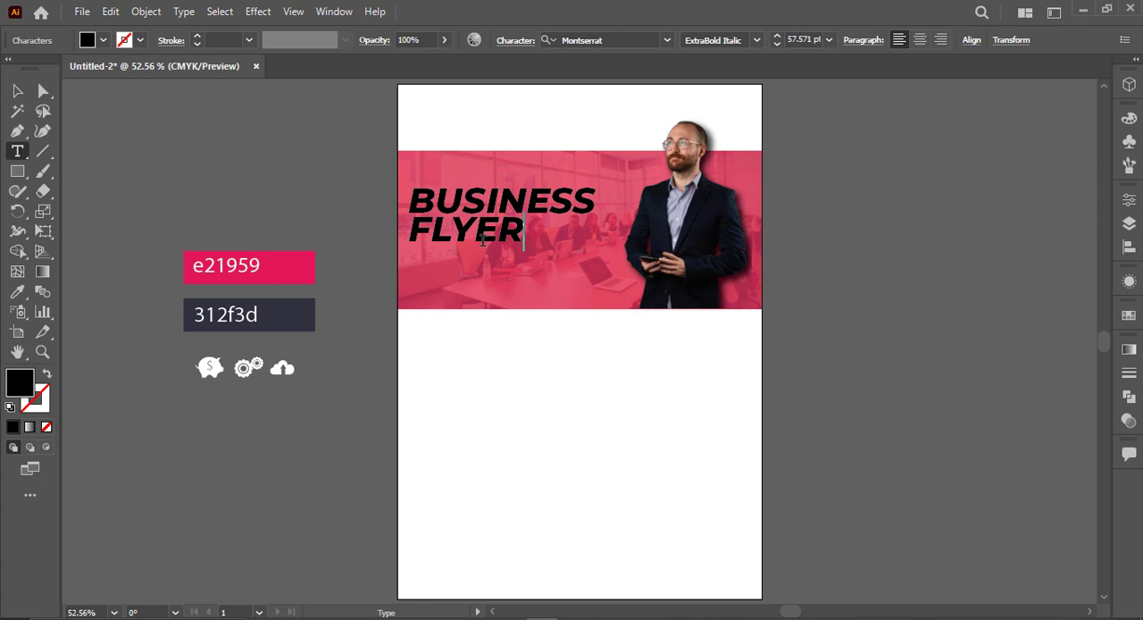
Step: Recolour the BUSINESS title white by sampling the blank page area
left_click(21, 91)
left_click(284, 208)
scroll(440, 267, "up", 1)
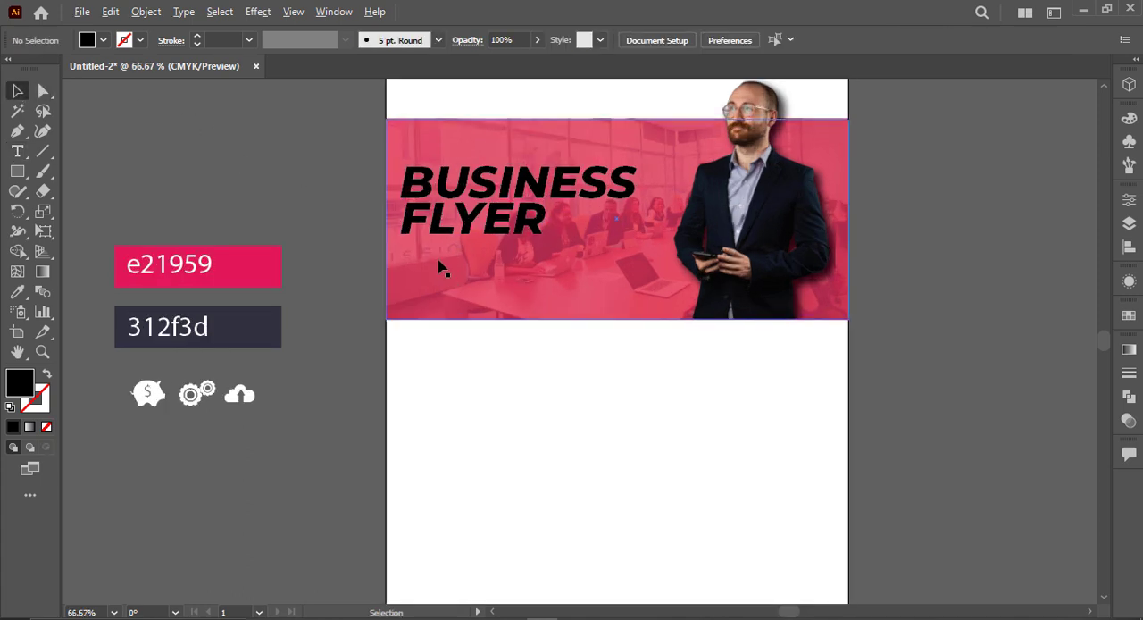
left_click(465, 230)
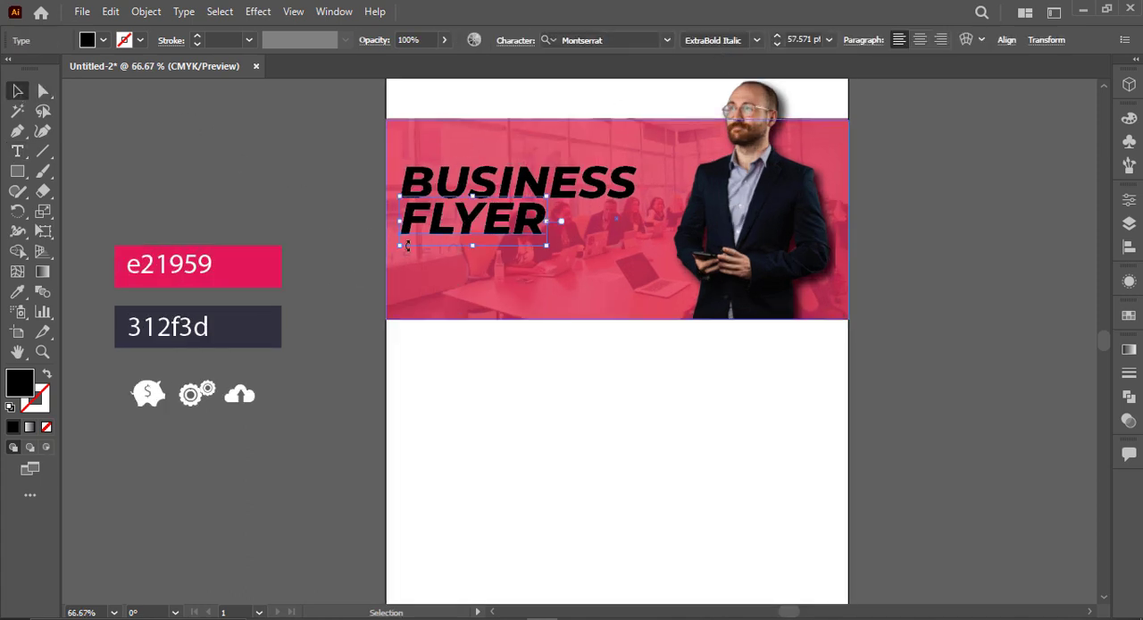
left_click(463, 186)
key("i")
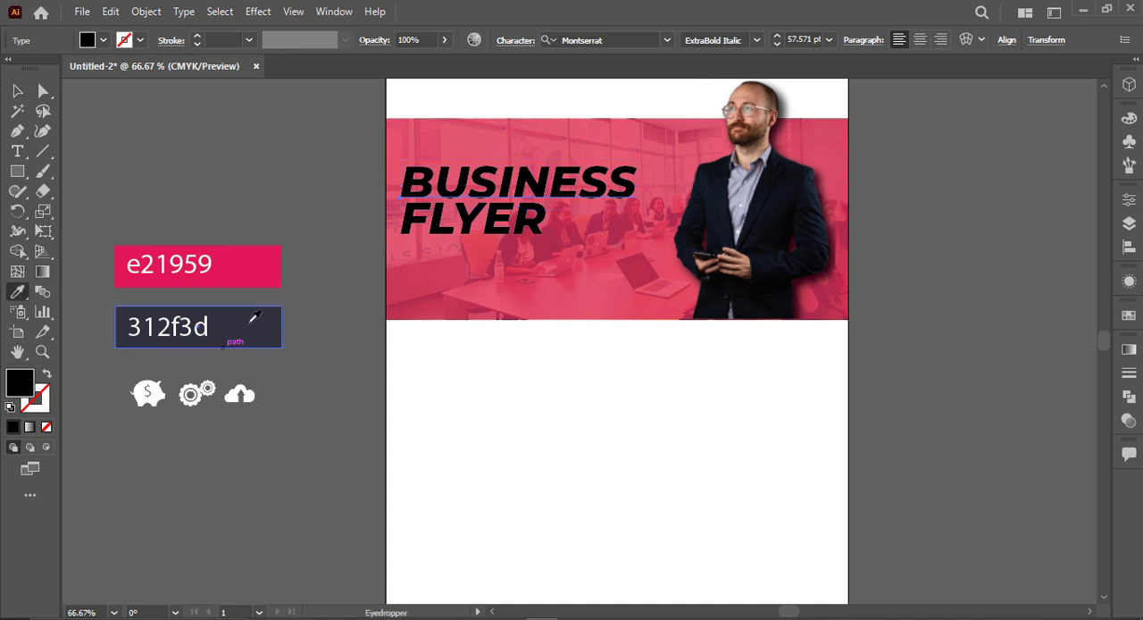
left_click(254, 318)
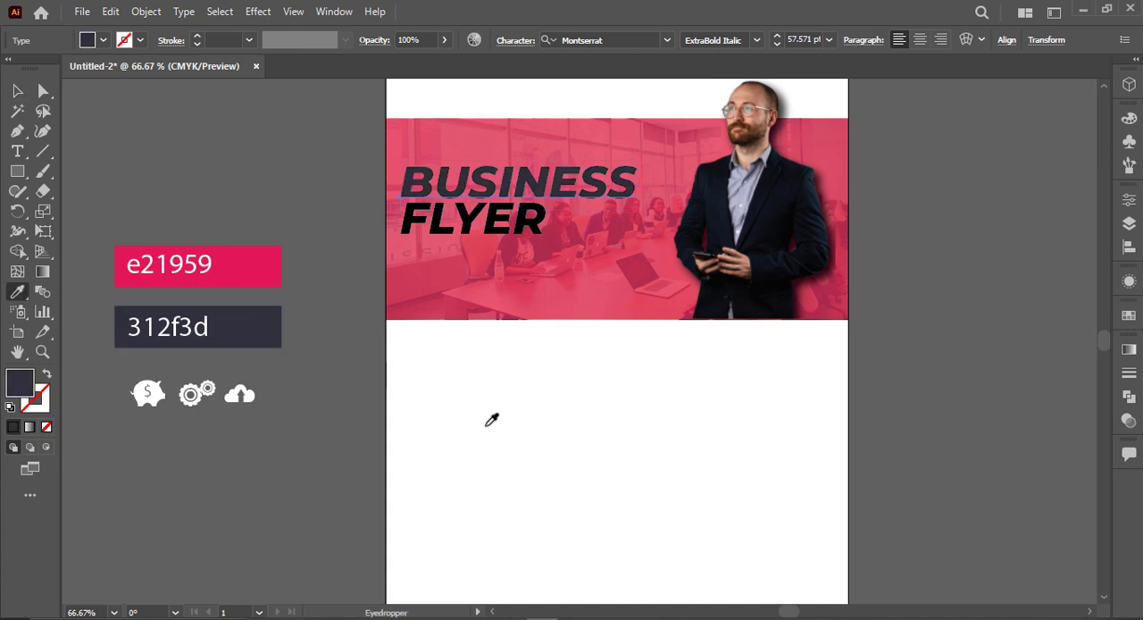
left_click(473, 399)
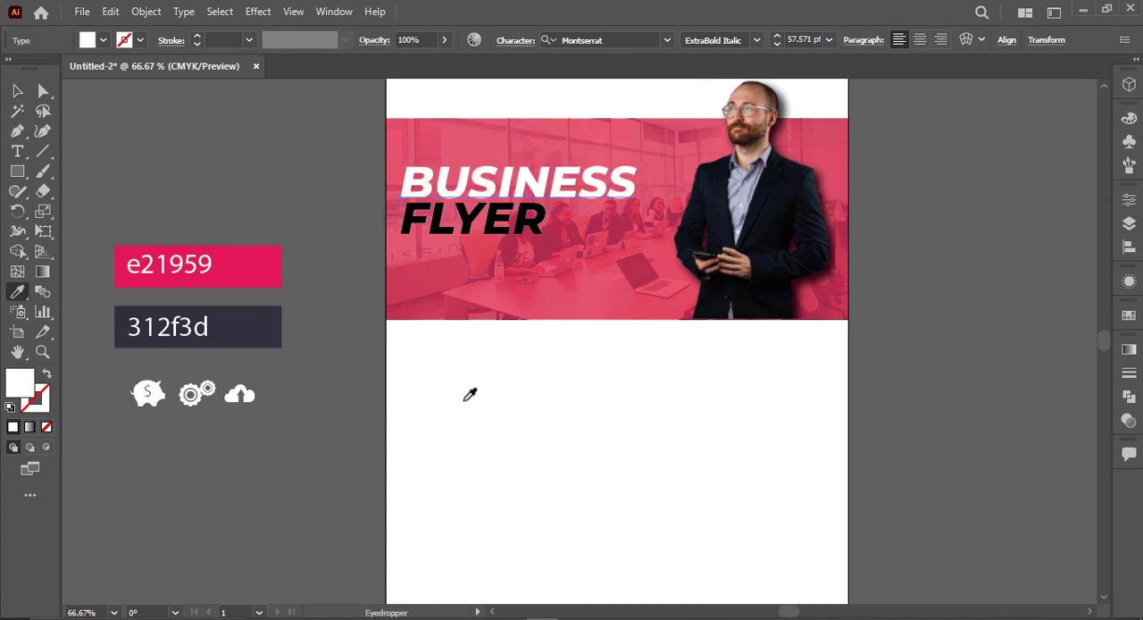
Step: Try the dark 312f3d swatch colour on the FLYER text
left_click(510, 243, "ctrl")
left_click(263, 321)
key("v")
left_click(356, 314)
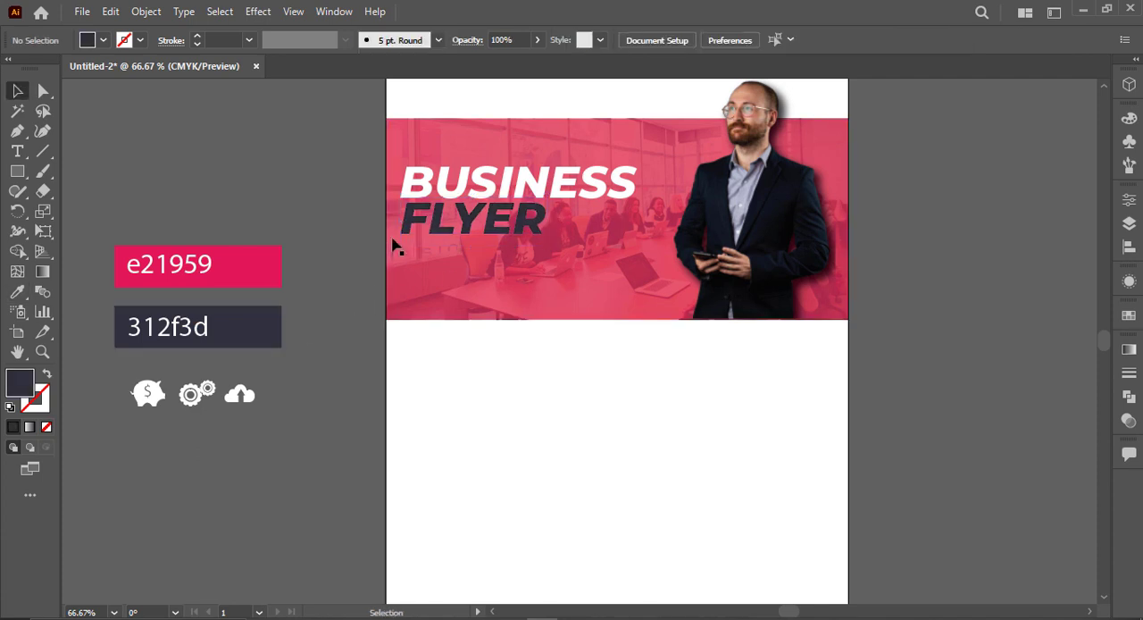
left_click(421, 240)
key("ctrl+z")
left_click(327, 250)
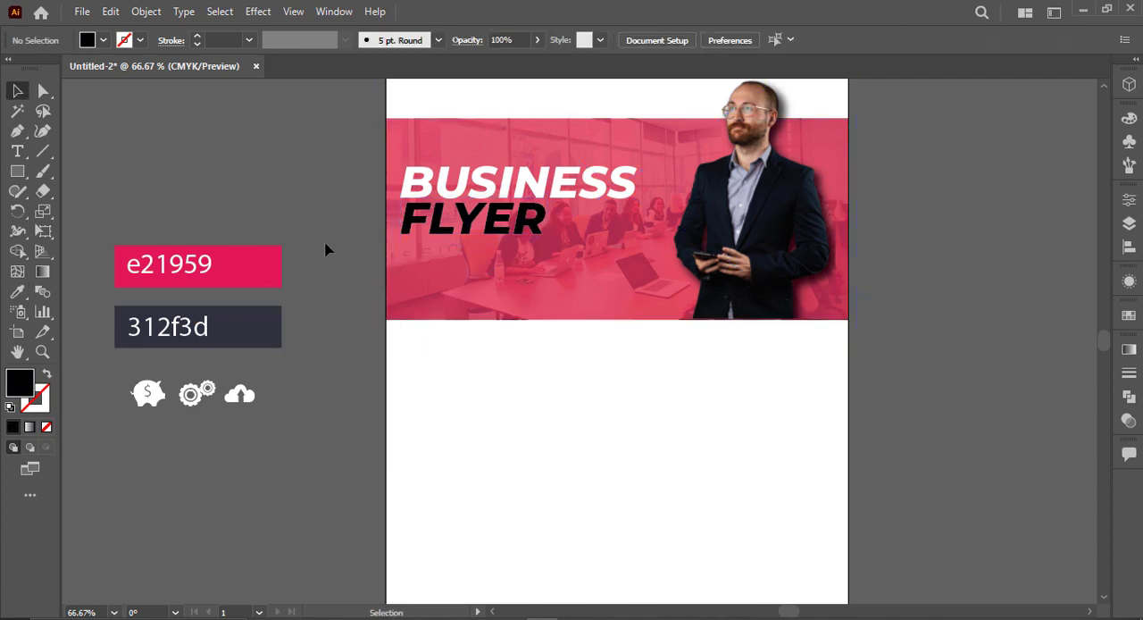
Step: Fill the FLYER text with the dark colour sampled from the 312f3d swatch
left_click(522, 230)
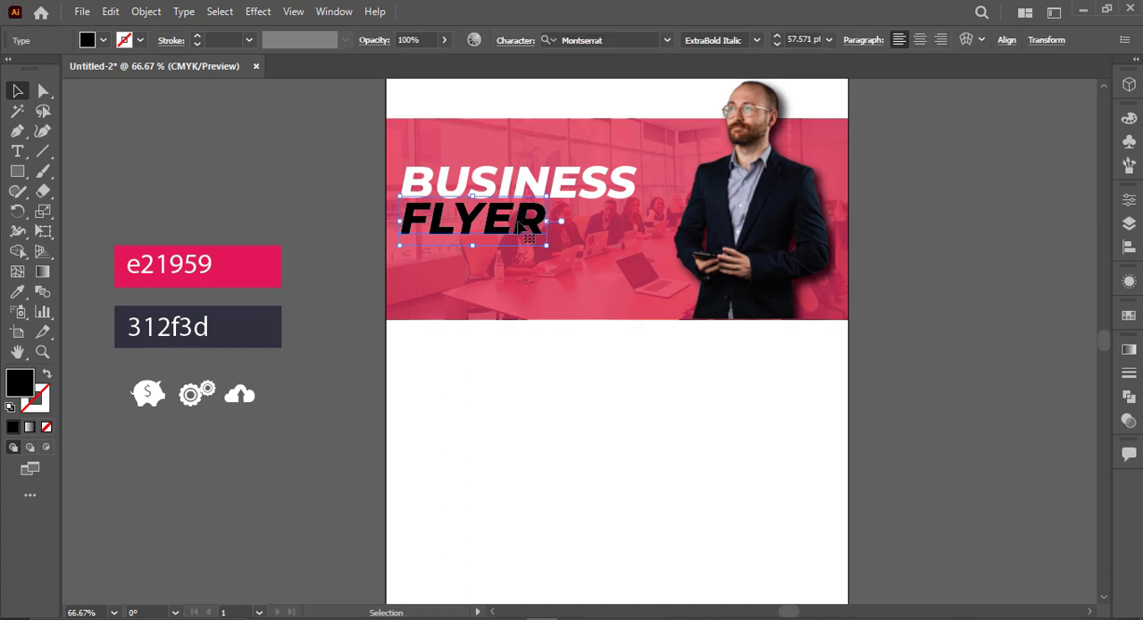
key("i")
left_click(237, 306)
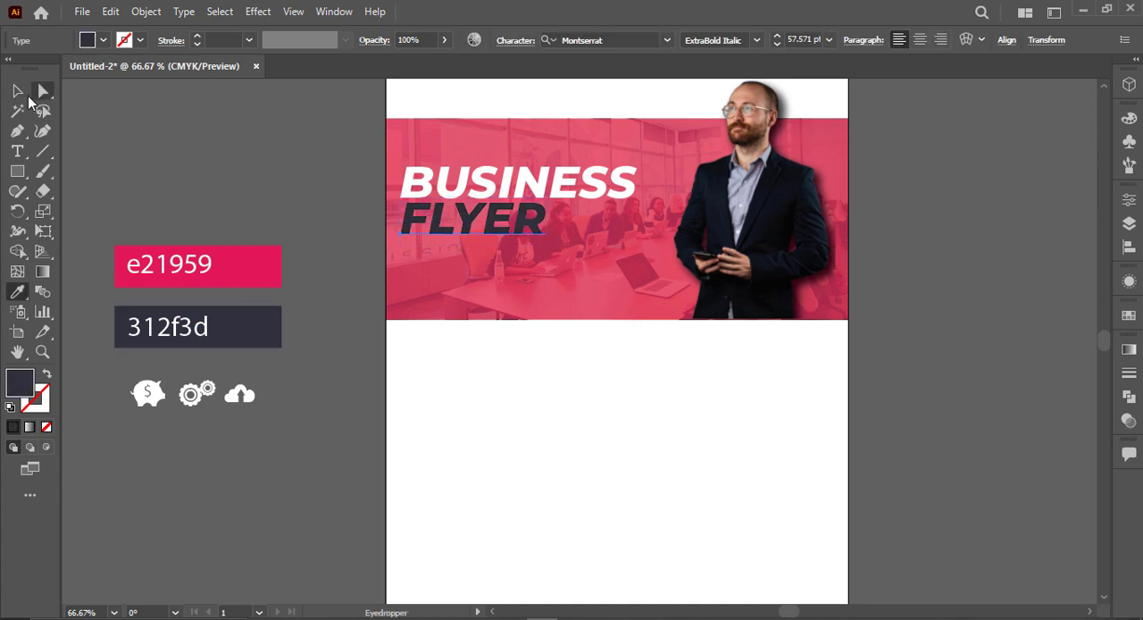
left_click(28, 99)
left_click(133, 132)
Step: Draw a thin bar about 326 pt by 2.5 pt just beneath the FLYER text and fill it white
left_click(28, 172)
scroll(459, 250, "up", 3)
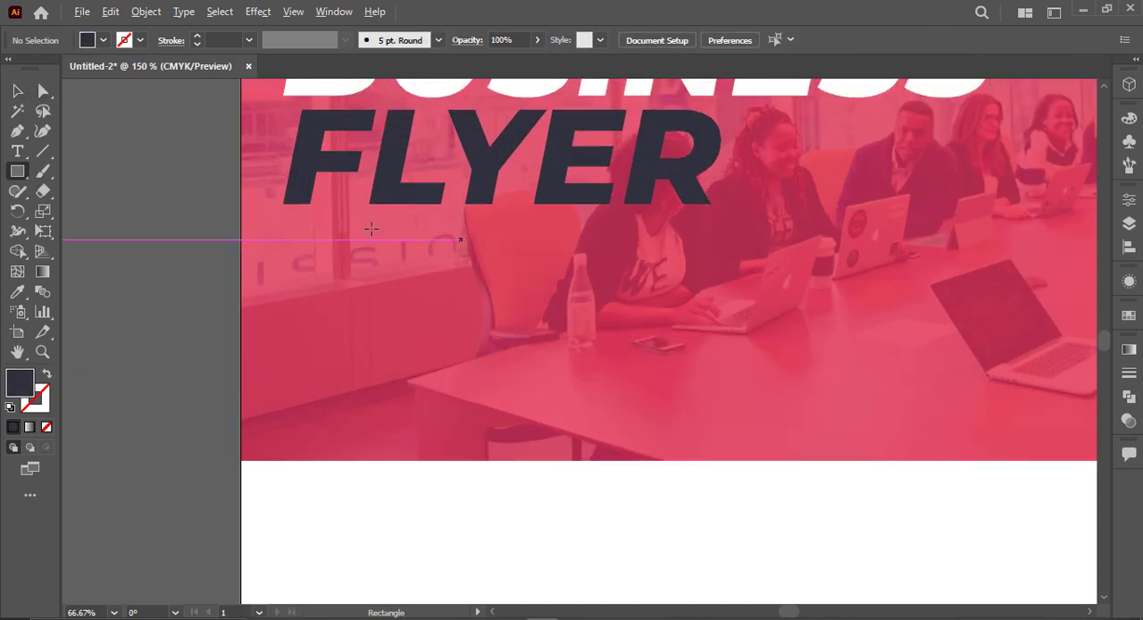
left_click_drag(282, 216, 1041, 223)
left_click(103, 41)
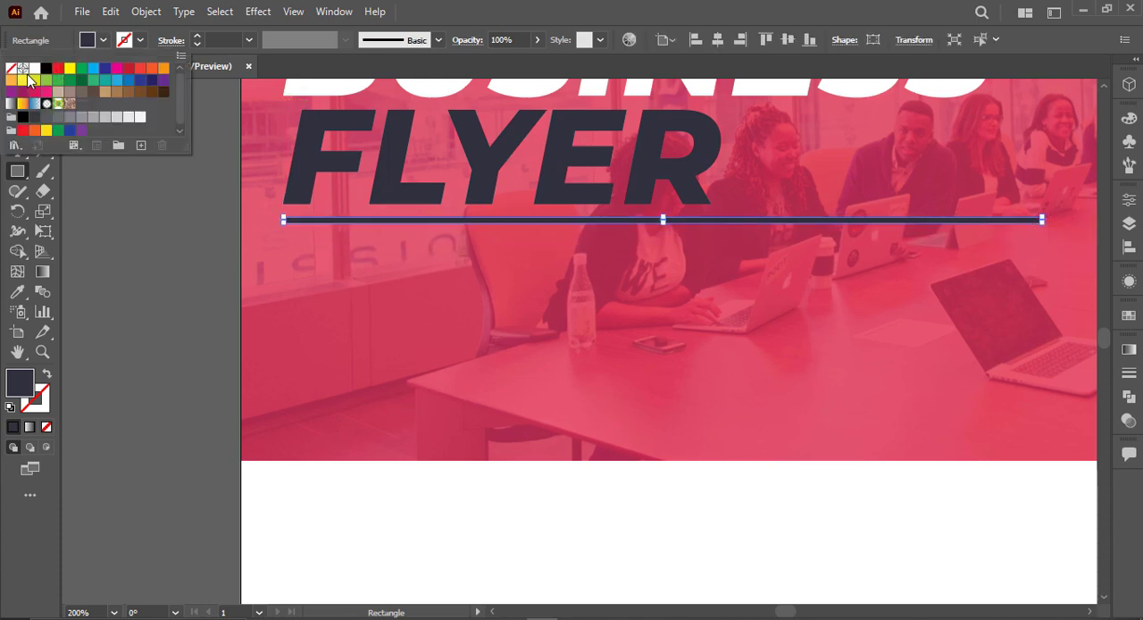
left_click(32, 75)
left_click(220, 304)
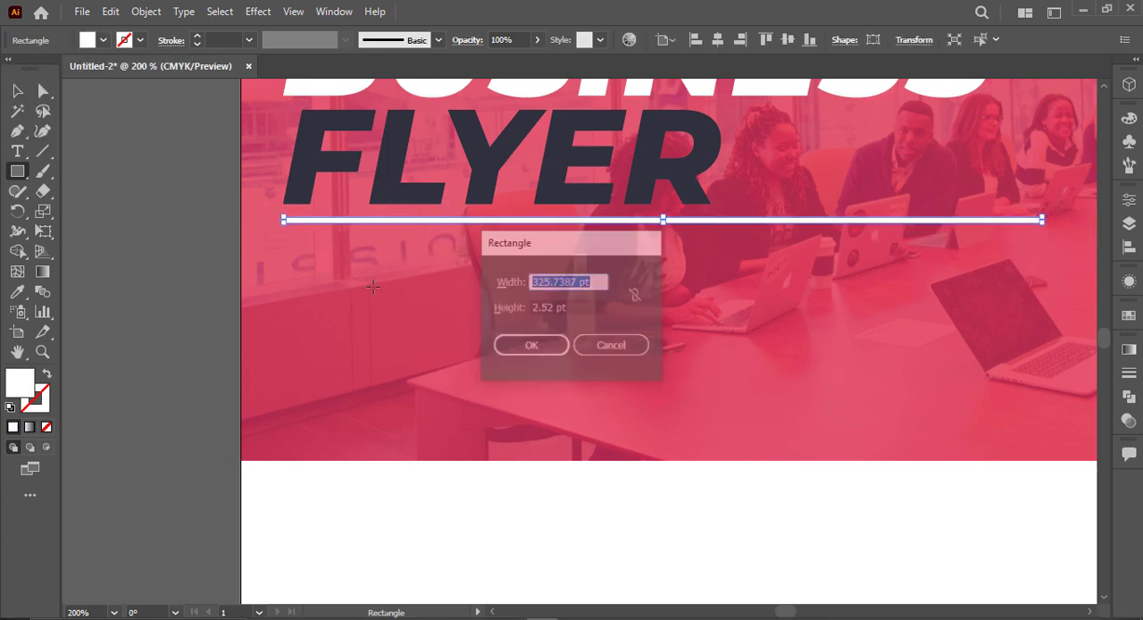
key("Escape")
key("v")
scroll(223, 294, "down", 1)
left_click(190, 259)
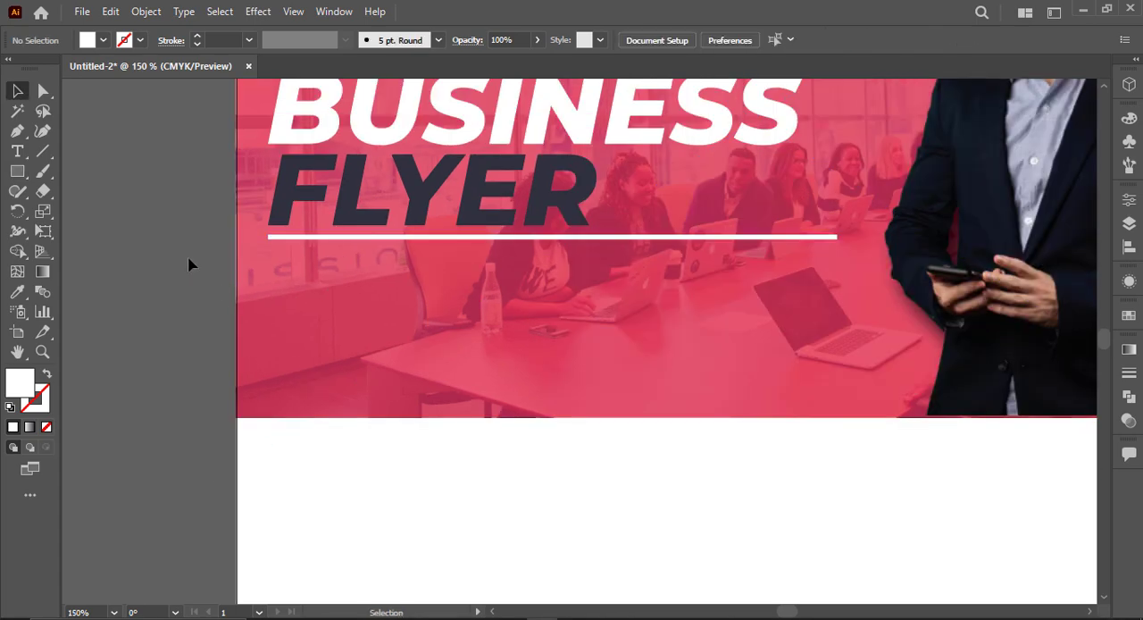
Step: Add a placeholder text frame on the banner beneath the white line and set its font to Roboto Regular
key("space")
left_click_drag(187, 248, 208, 326)
left_click(17, 151)
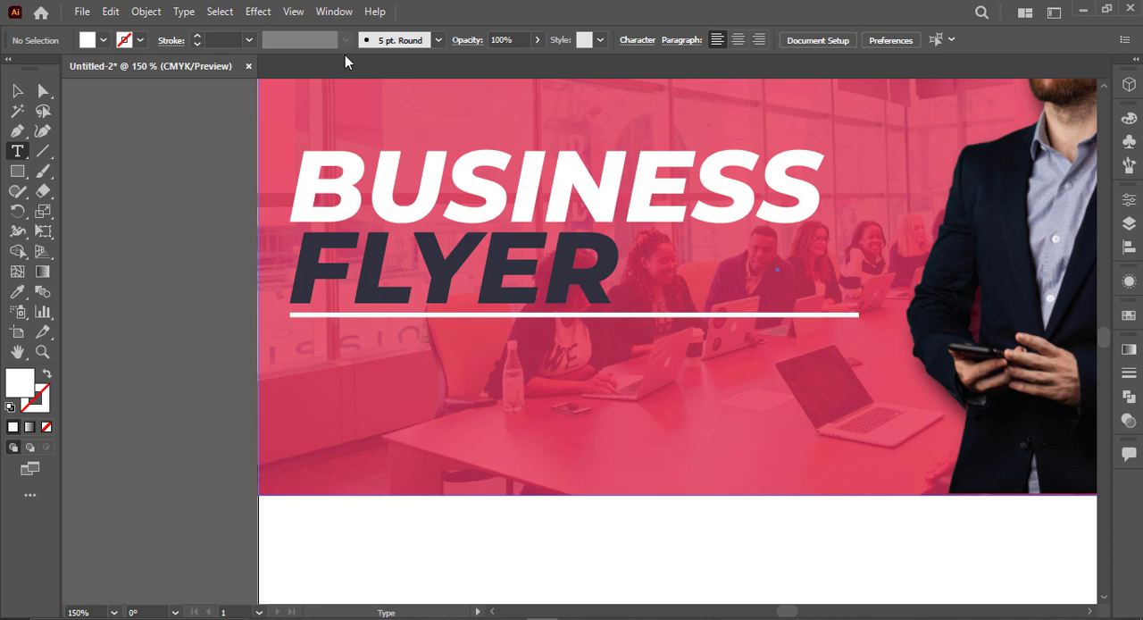
key("v")
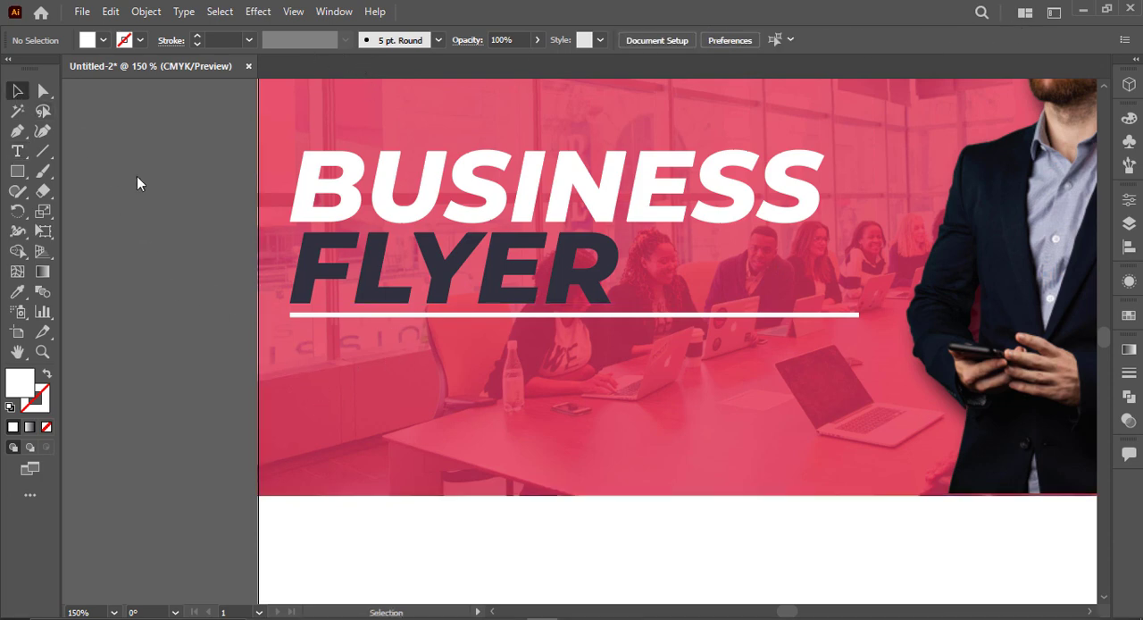
left_click(17, 151)
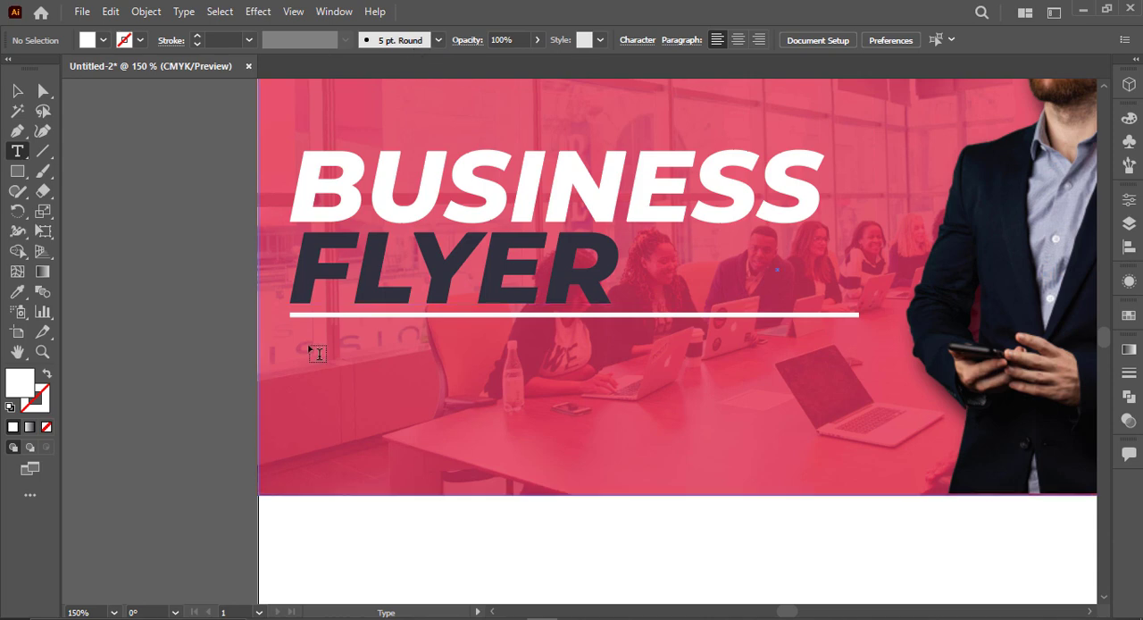
left_click_drag(298, 341, 871, 434)
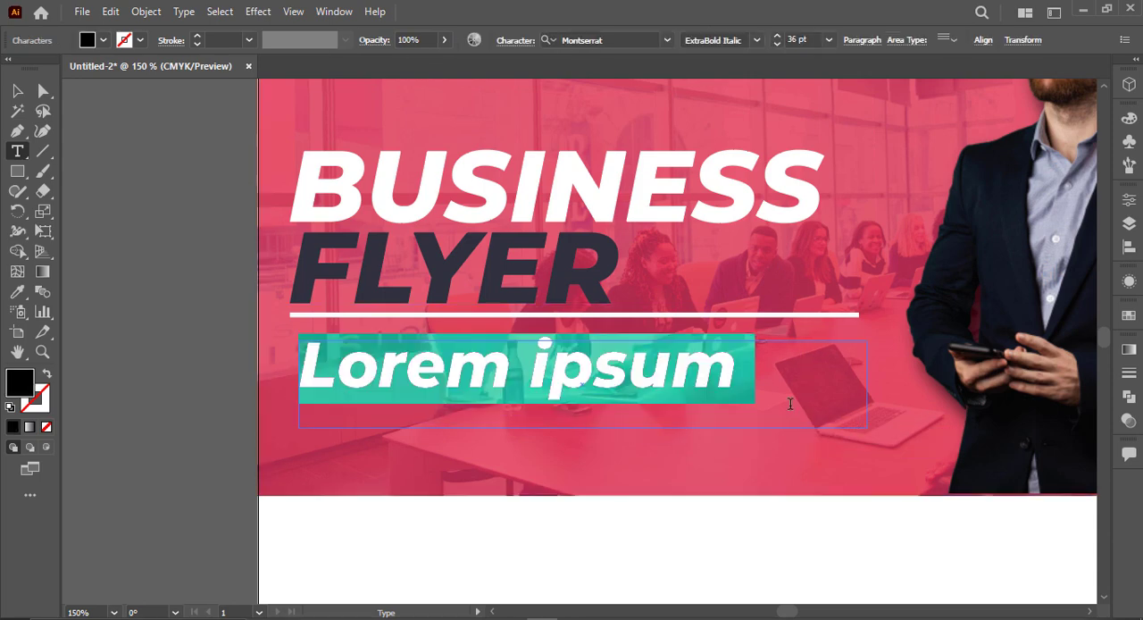
left_click(633, 42)
type("robot")
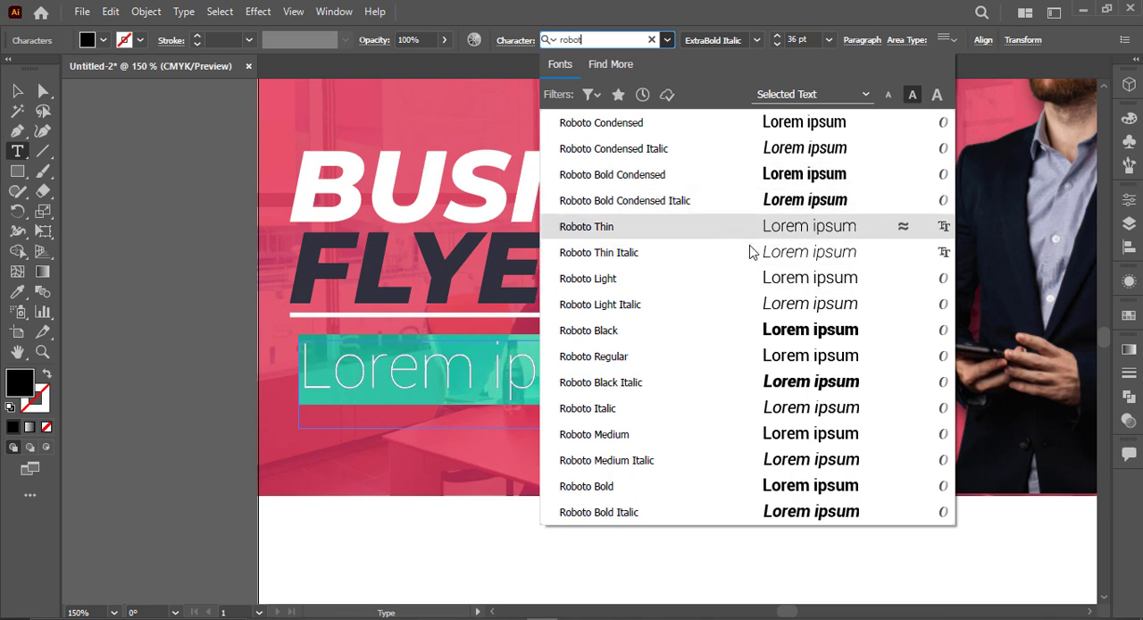
left_click(744, 356)
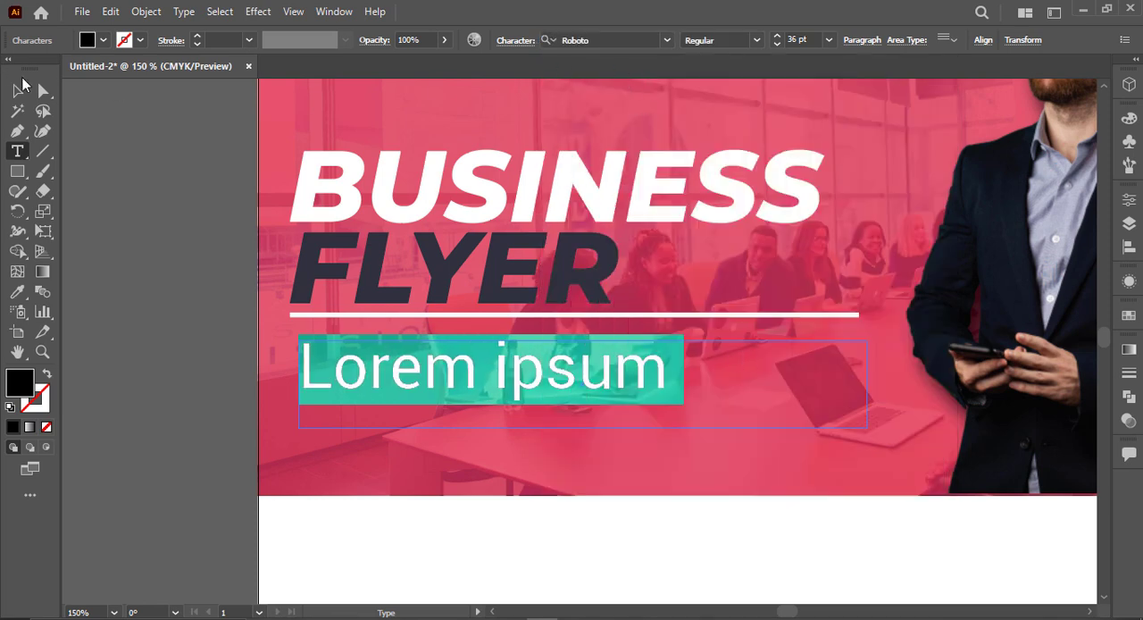
Step: Delete the text frame, add a loose placeholder text at the banner's left edge and set its size to 14 pt
left_click(21, 86)
key("Delete")
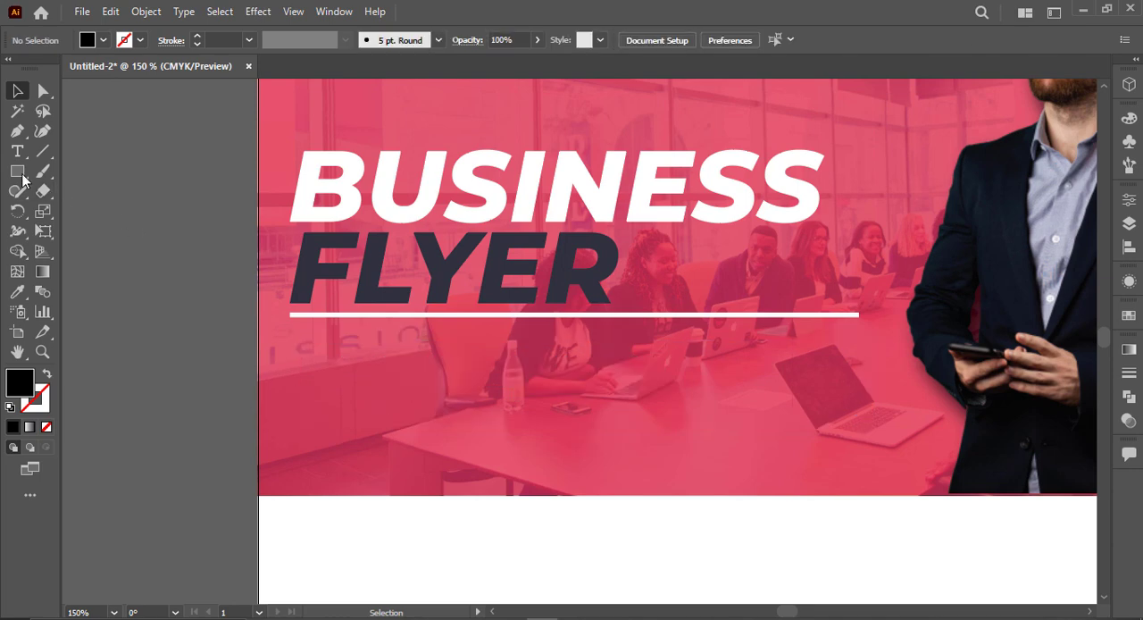
left_click(17, 151)
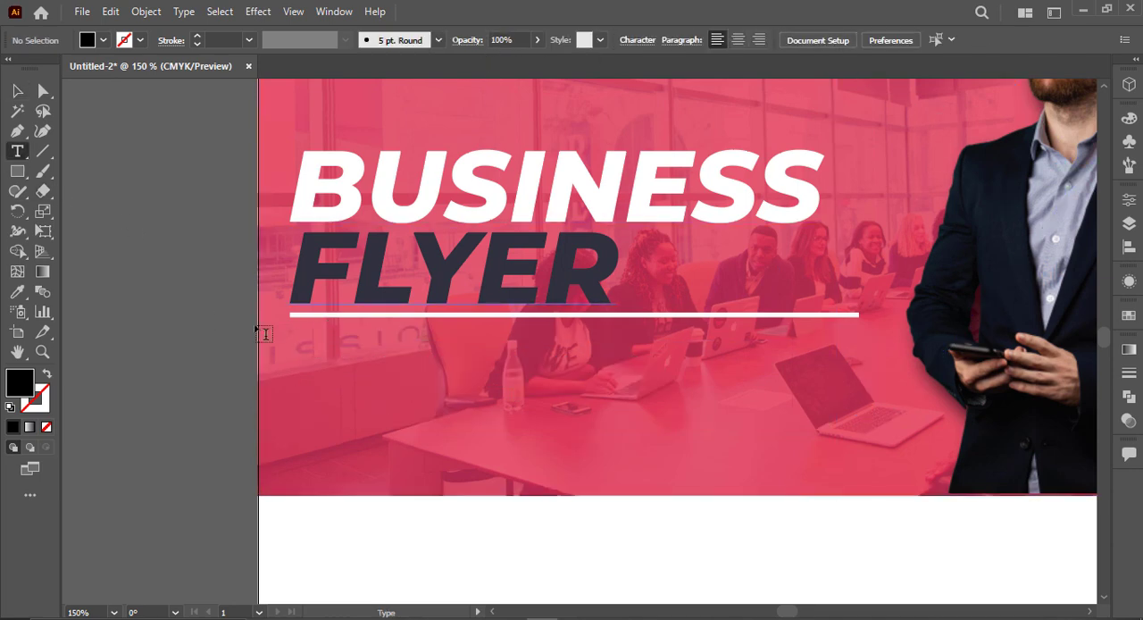
left_click(159, 308)
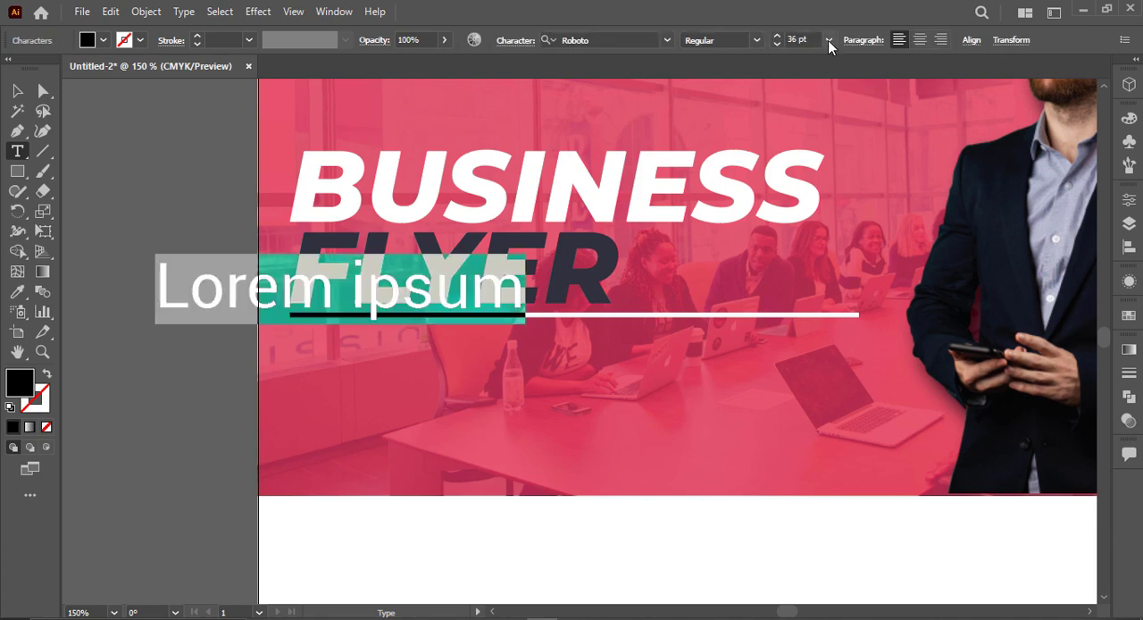
left_click(828, 40)
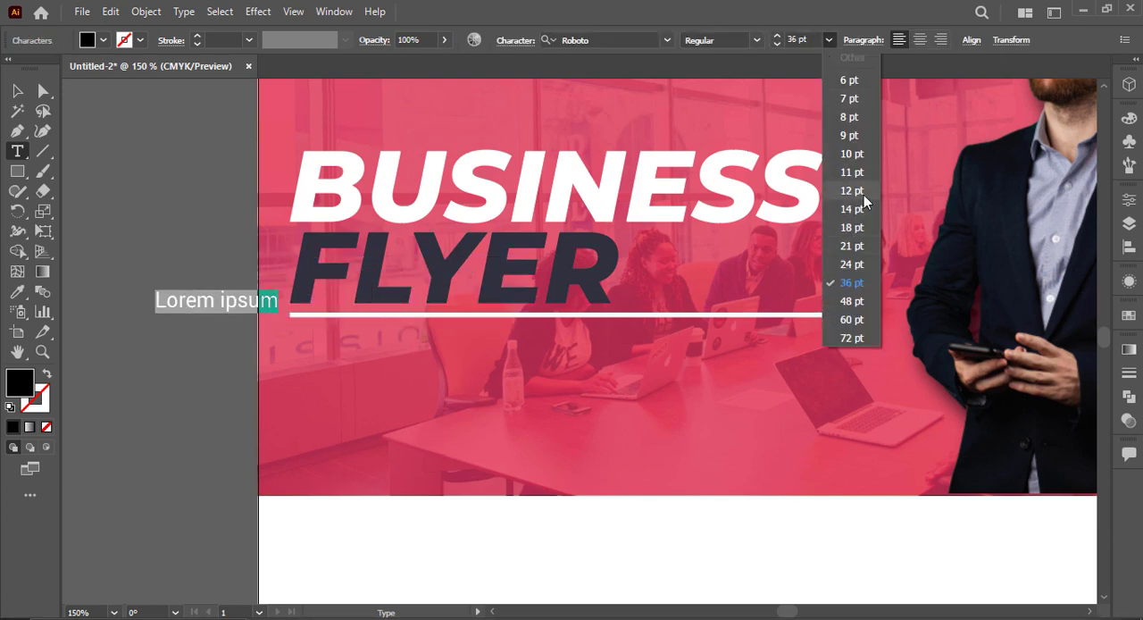
left_click(865, 209)
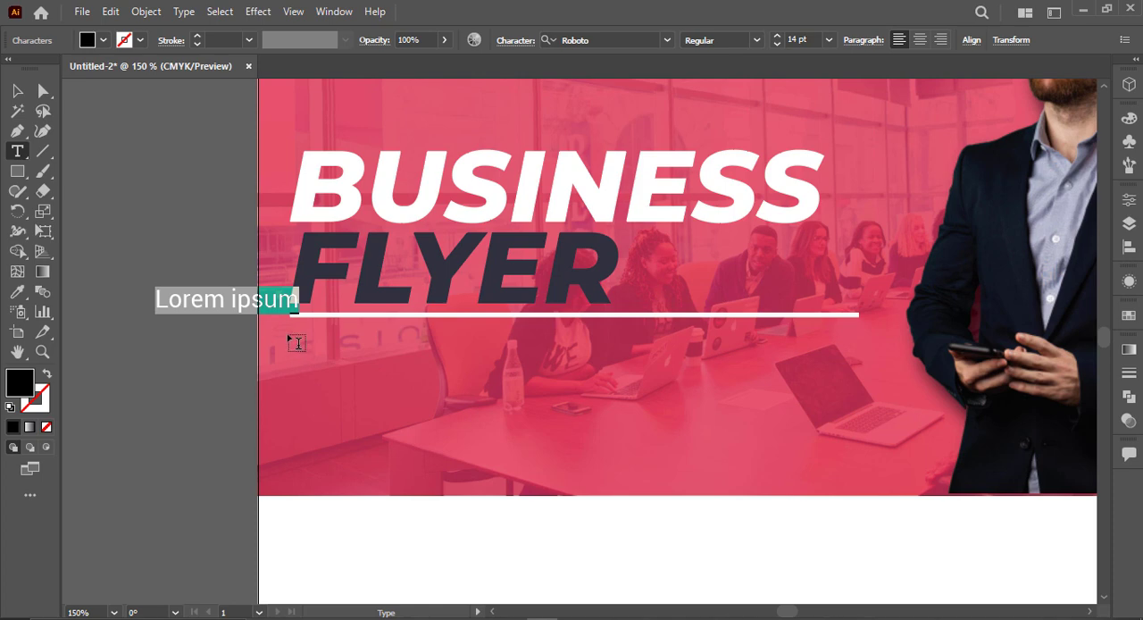
Step: Draw a placeholder paragraph frame beneath the white line, as wide as the line, and delete the loose placeholder text
mouse_move(290, 335)
left_mouse_down()
mouse_move(684, 408)
mouse_move(870, 416)
mouse_move(863, 408)
left_mouse_up()
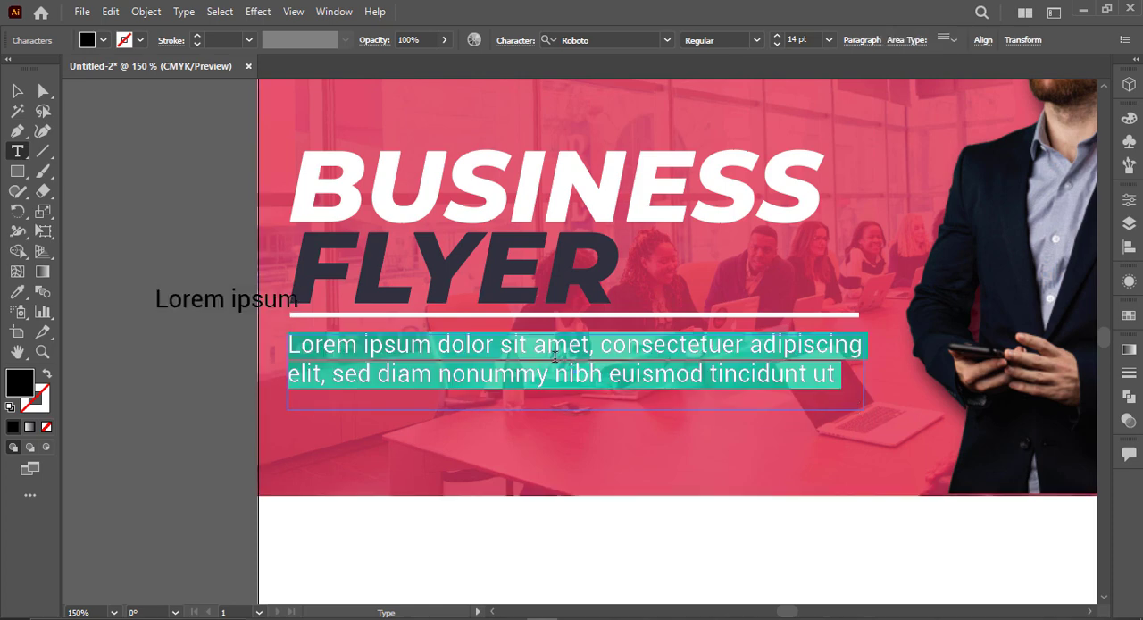
left_click(18, 91)
left_click_drag(97, 181, 209, 325)
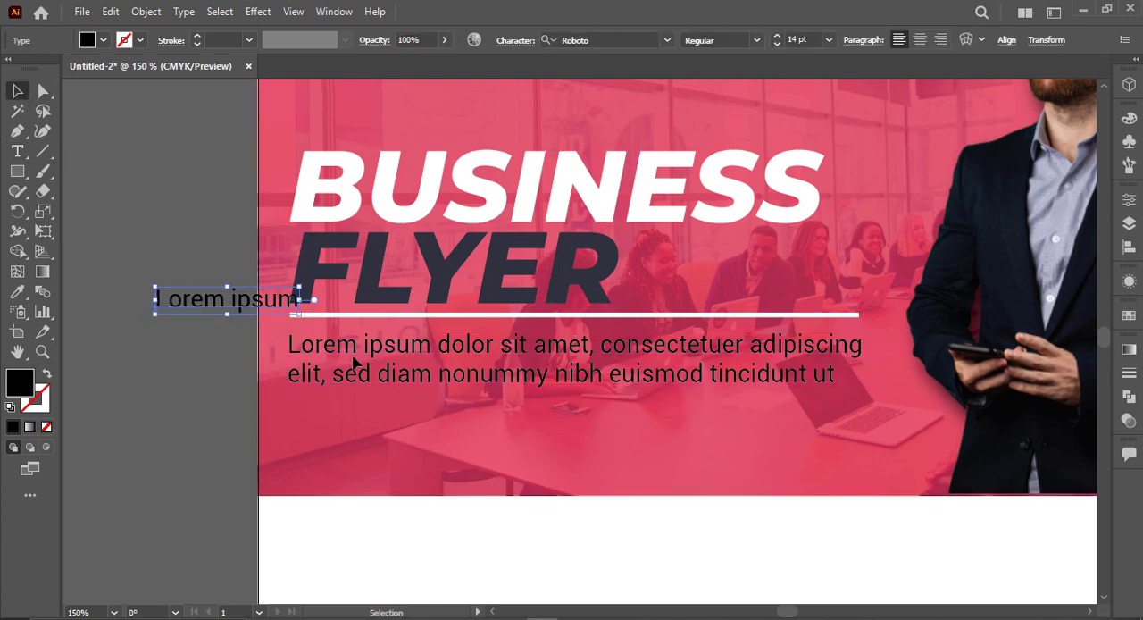
key("Delete")
Step: Fill the placeholder paragraph beneath the white line with white
left_click(352, 358)
left_click(104, 40)
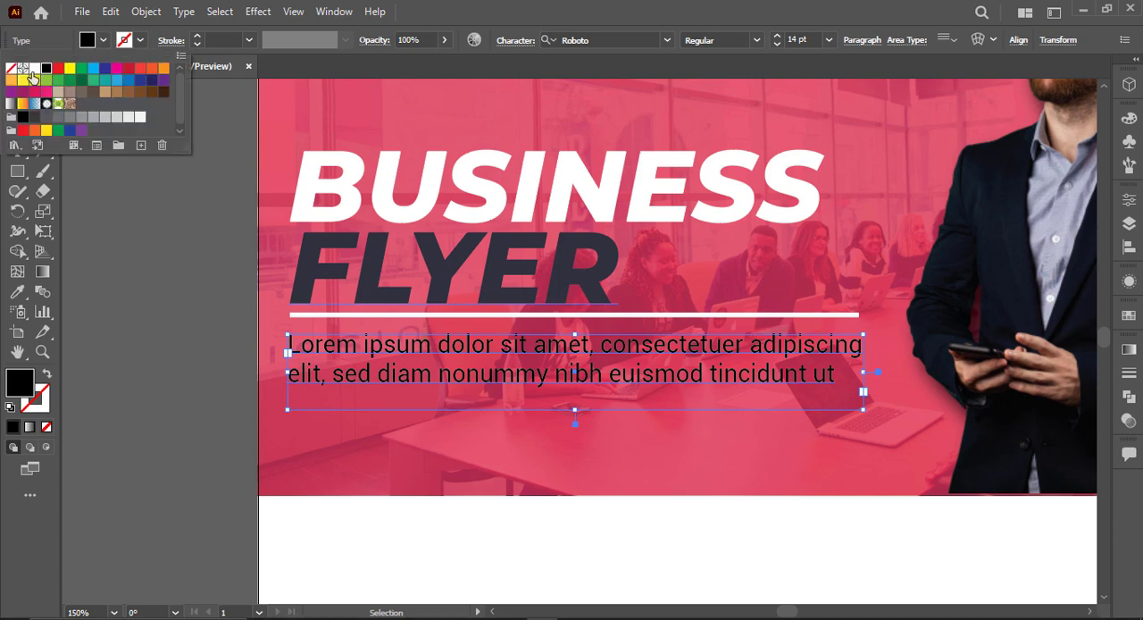
left_click(33, 77)
left_click(155, 299)
key("ctrl+0")
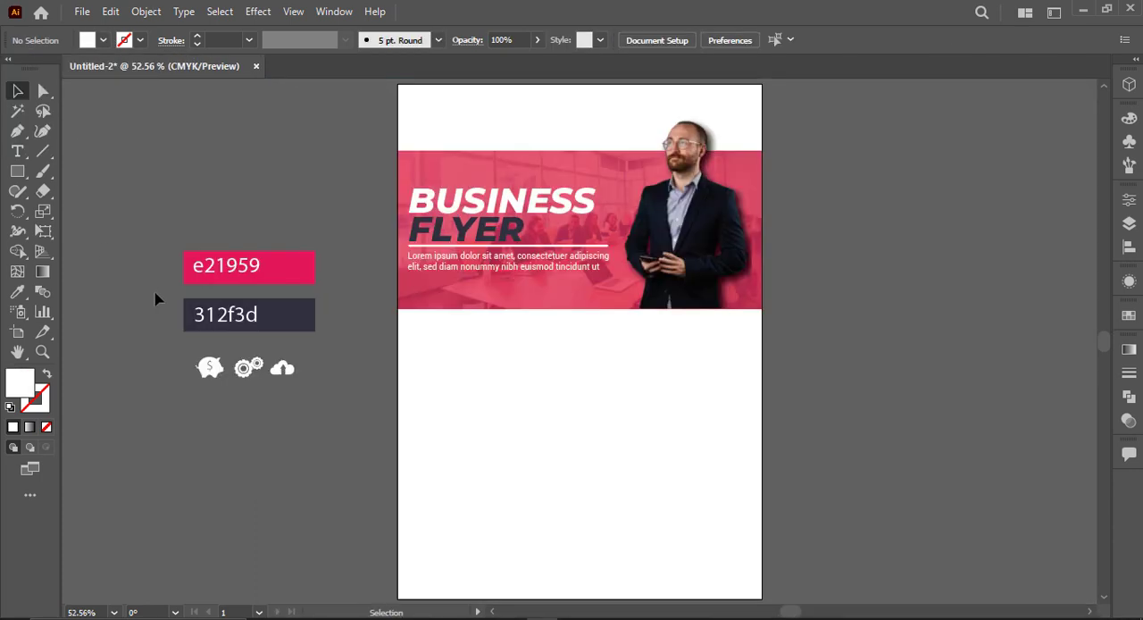
Step: Reduce the placeholder paragraph's font size to 12 pt
left_click(490, 266)
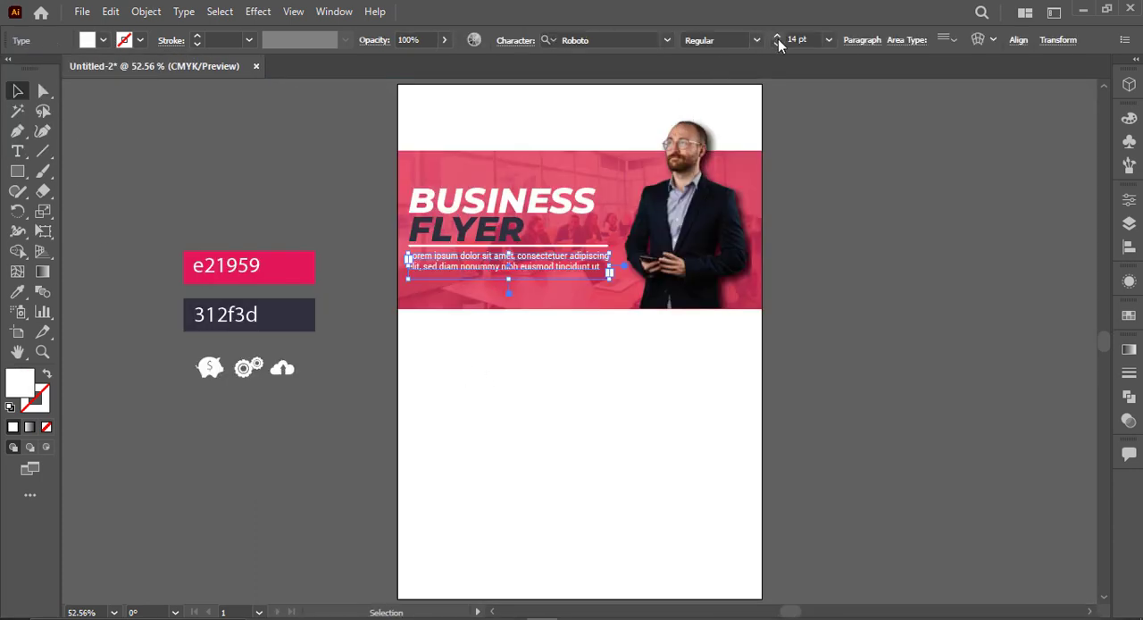
scroll(816, 41, "down", 1)
left_click(895, 403)
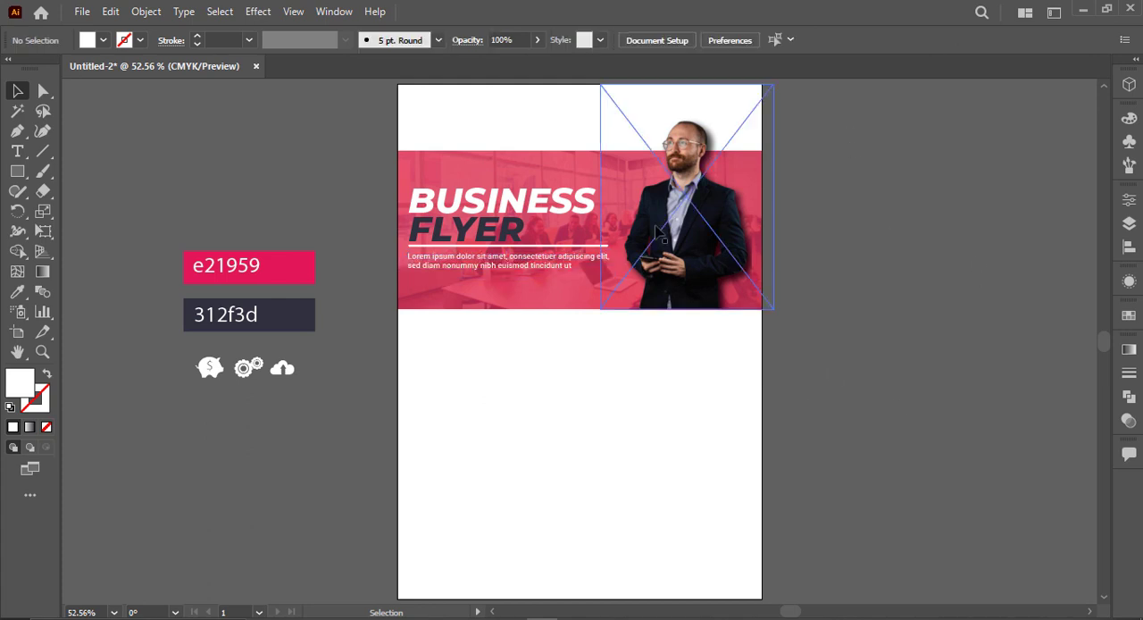
left_click(586, 264)
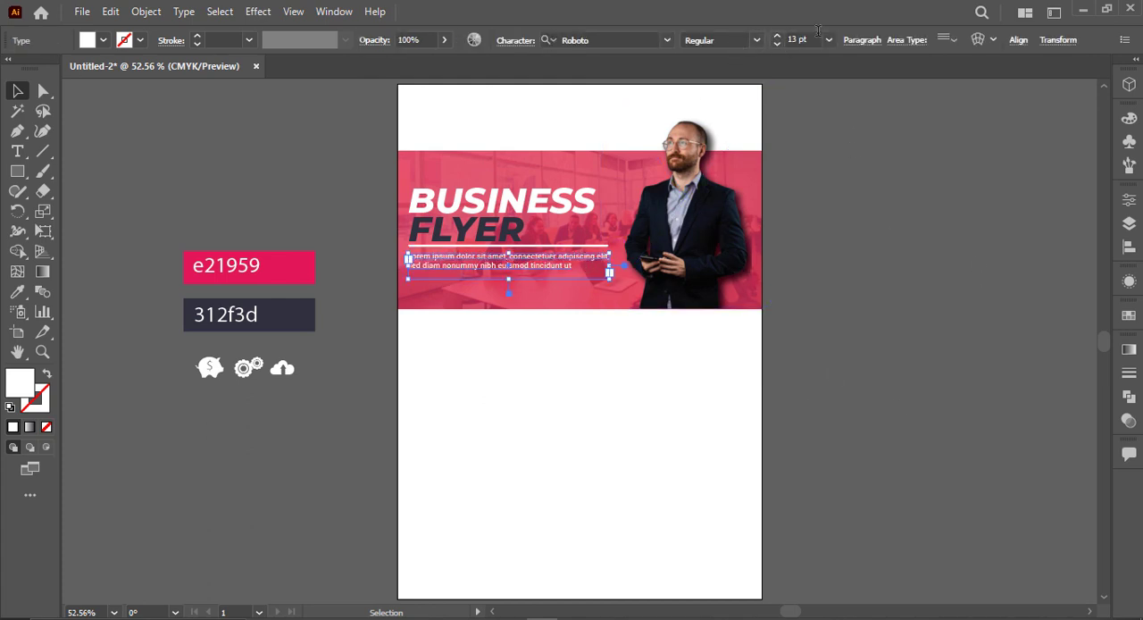
scroll(818, 39, "down", 1)
left_click(582, 324)
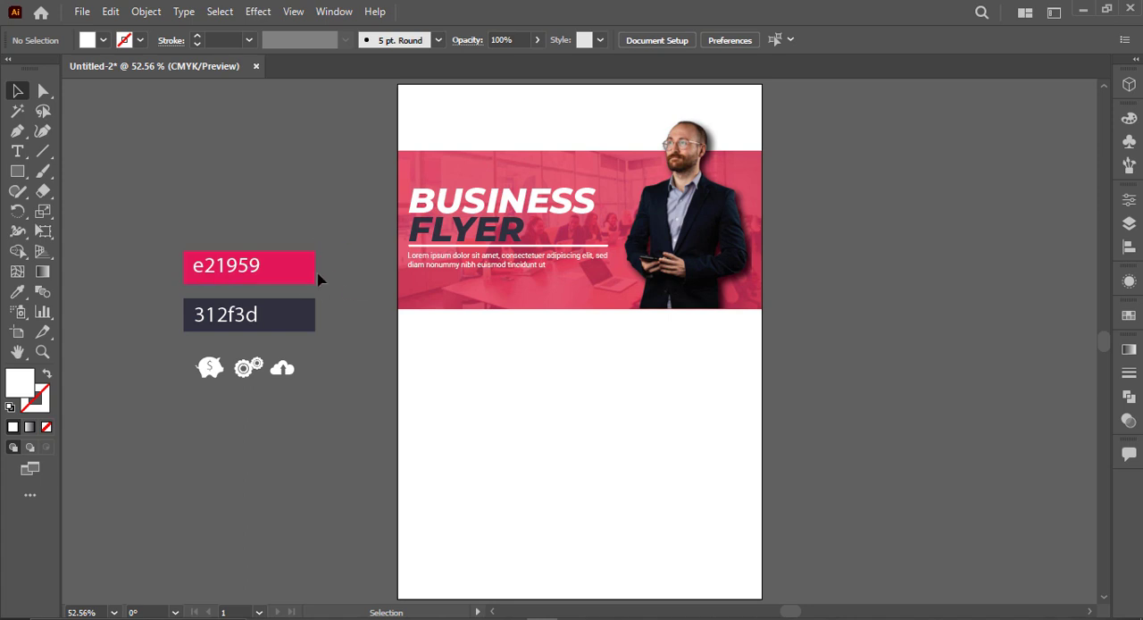
Step: Add the text "HEADLINE" in the blank area below the banner and copy the BUSINESS title's text style onto it
left_click(18, 152)
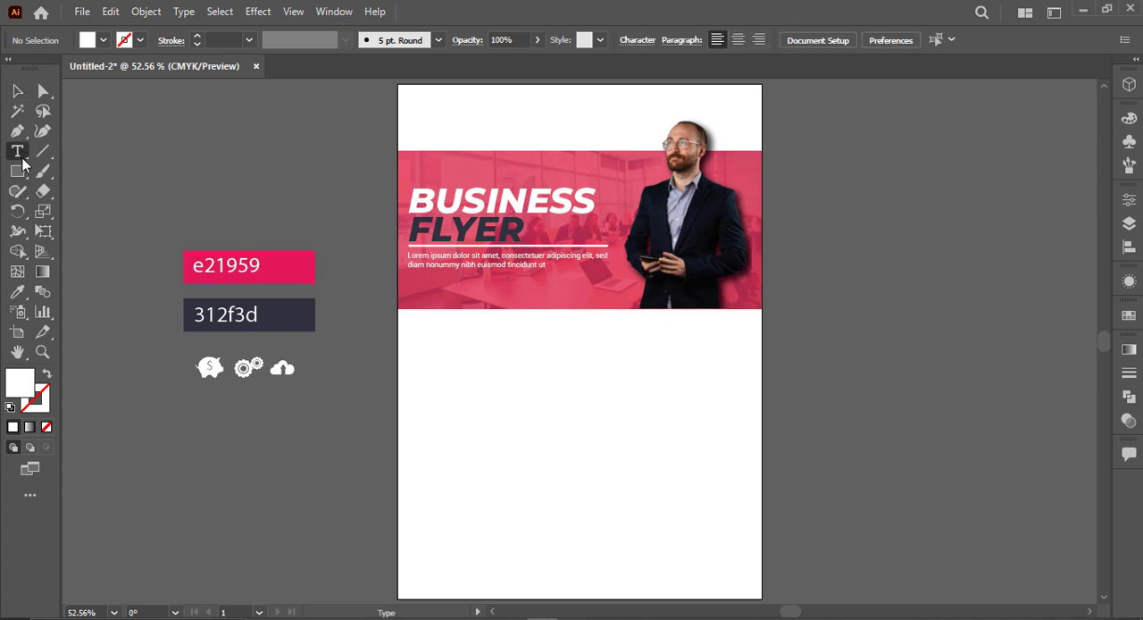
left_click(495, 358)
type("HEADLINE")
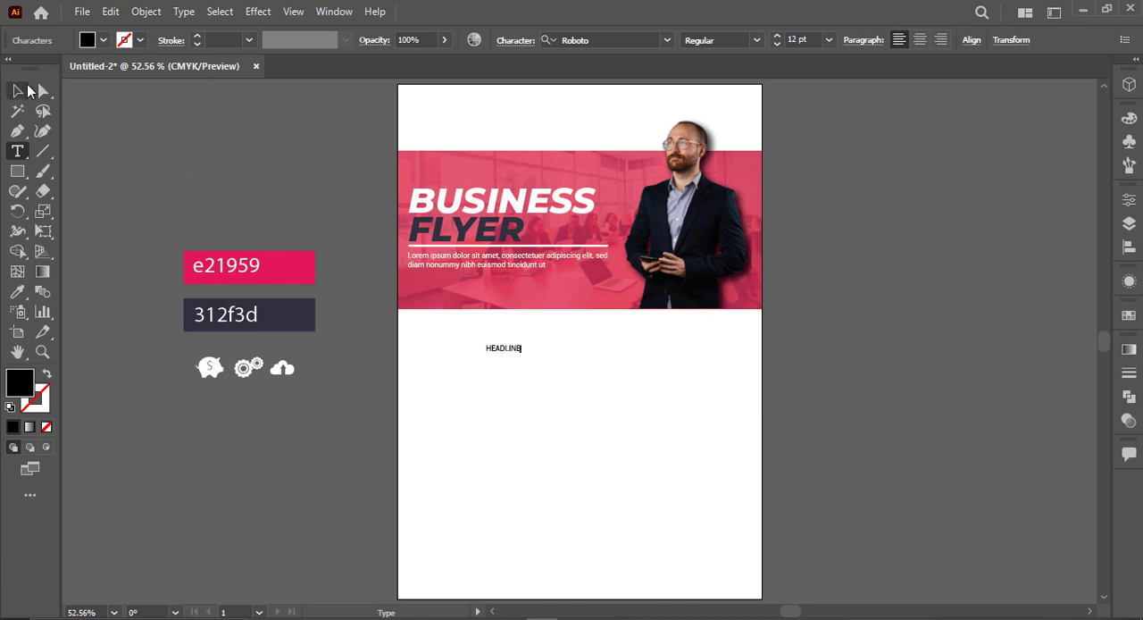
left_click(25, 90)
key("i")
left_click(450, 194)
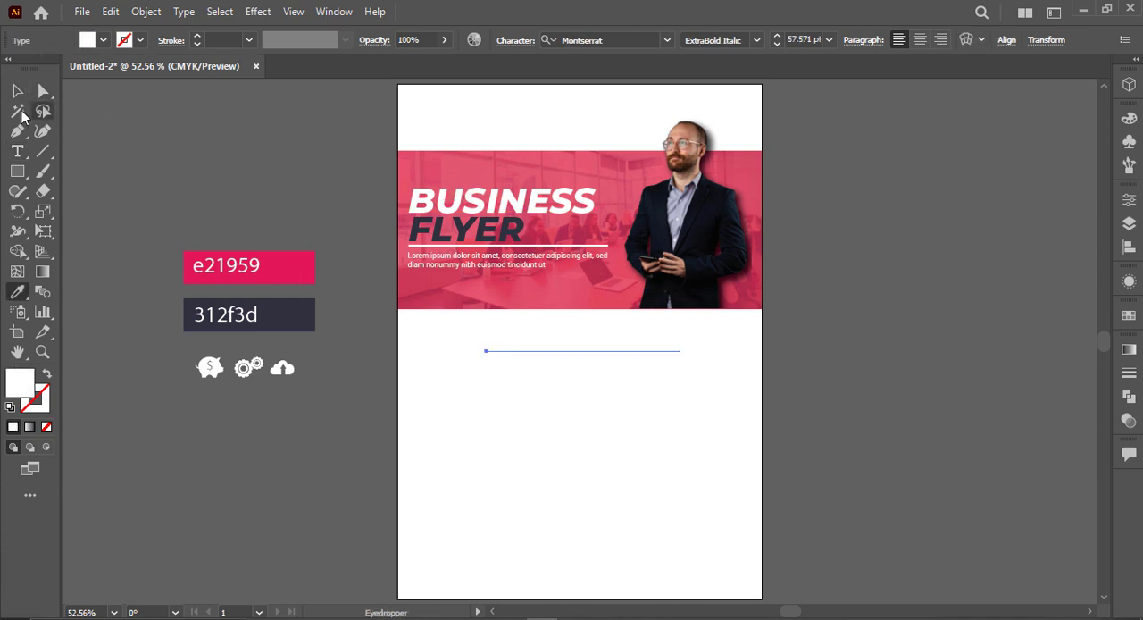
Step: Recolour the HEADLINE text with the dark 312f3d swatch beside the artboard
left_click(17, 91)
key("i")
left_click(268, 314)
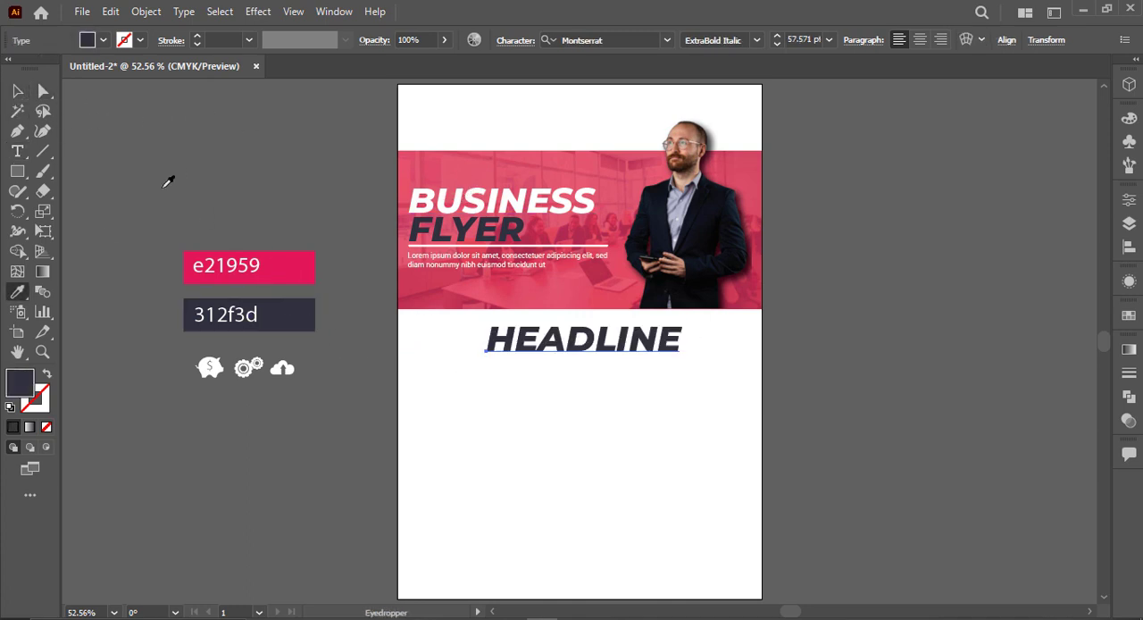
Step: Set the HEADLINE text's font style to ExtraBold and centre it horizontally below the banner
left_click(18, 91)
left_click(752, 44)
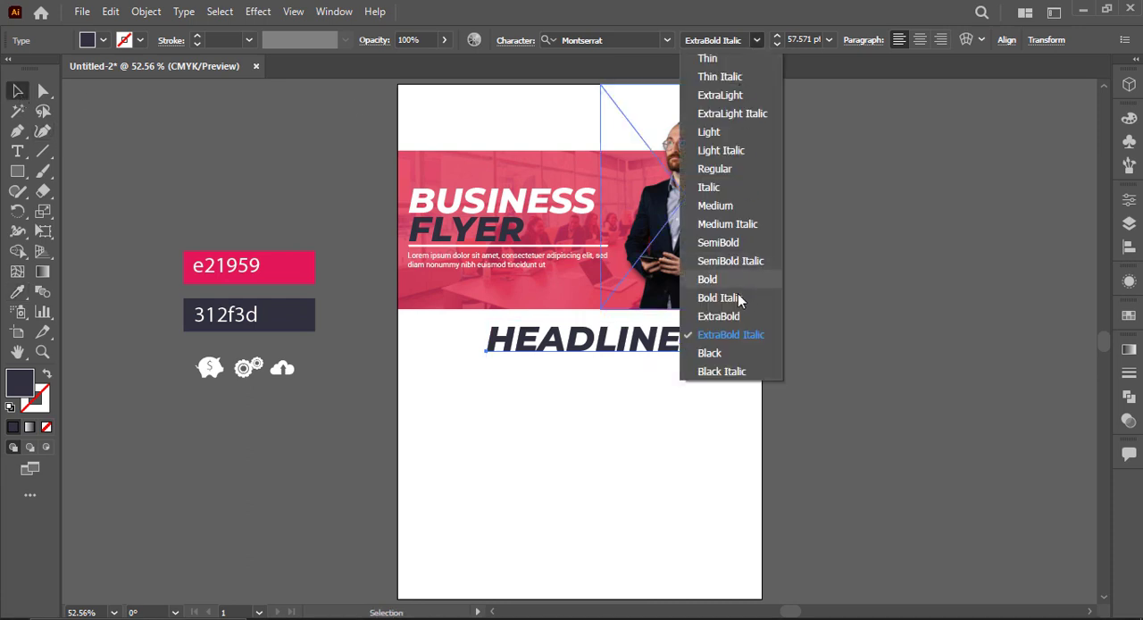
left_click(736, 316)
left_click(688, 370)
left_click_drag(643, 343, 636, 343)
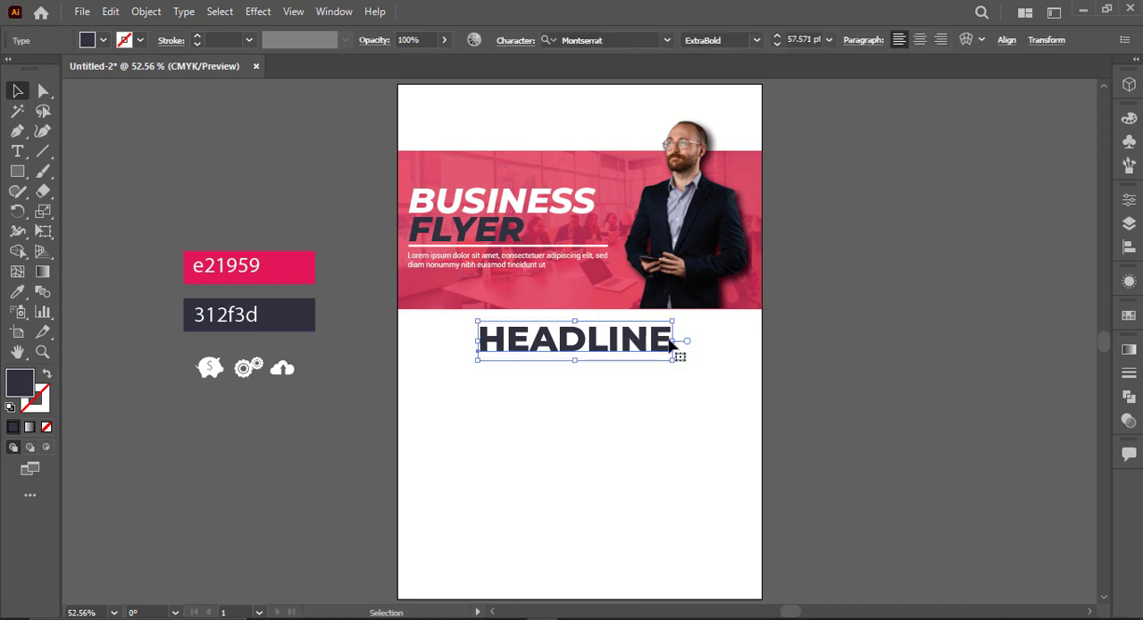
left_click(779, 344)
Step: Add the text "YOUR TEXT GOES HERE" beneath HEADLINE
left_click(17, 152)
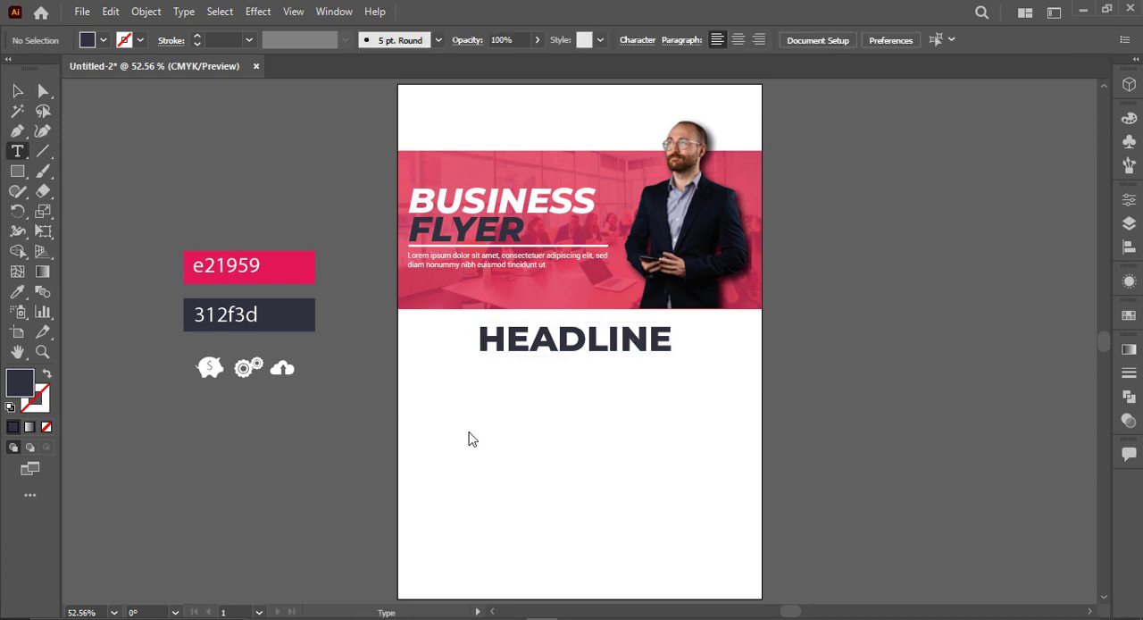
left_click(473, 412)
type("YOU")
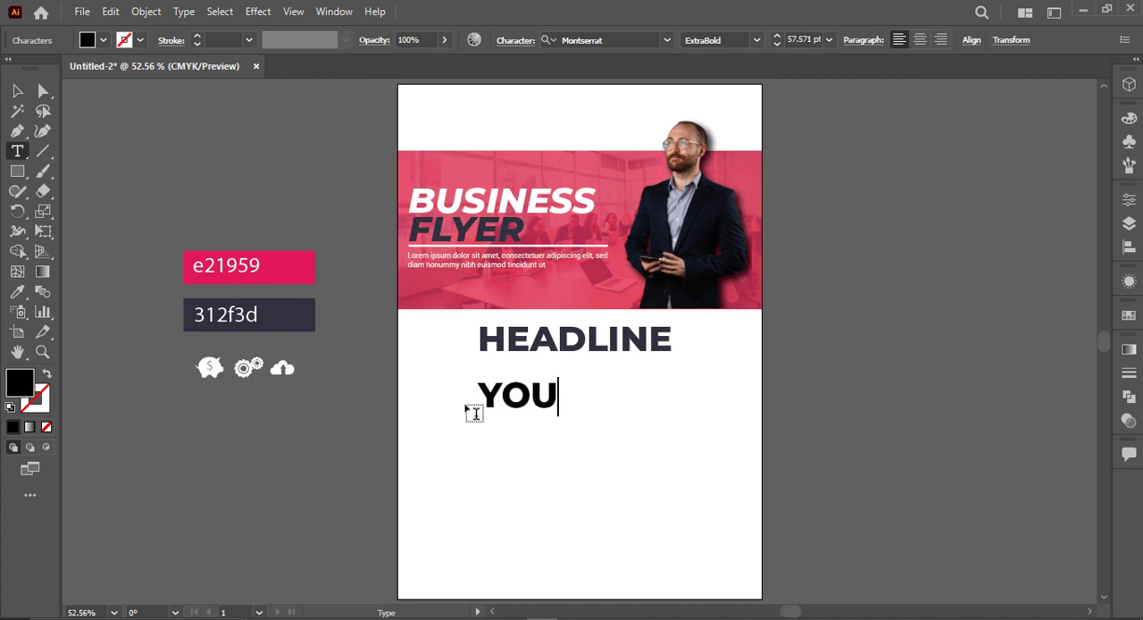
type("R TEXT GO")
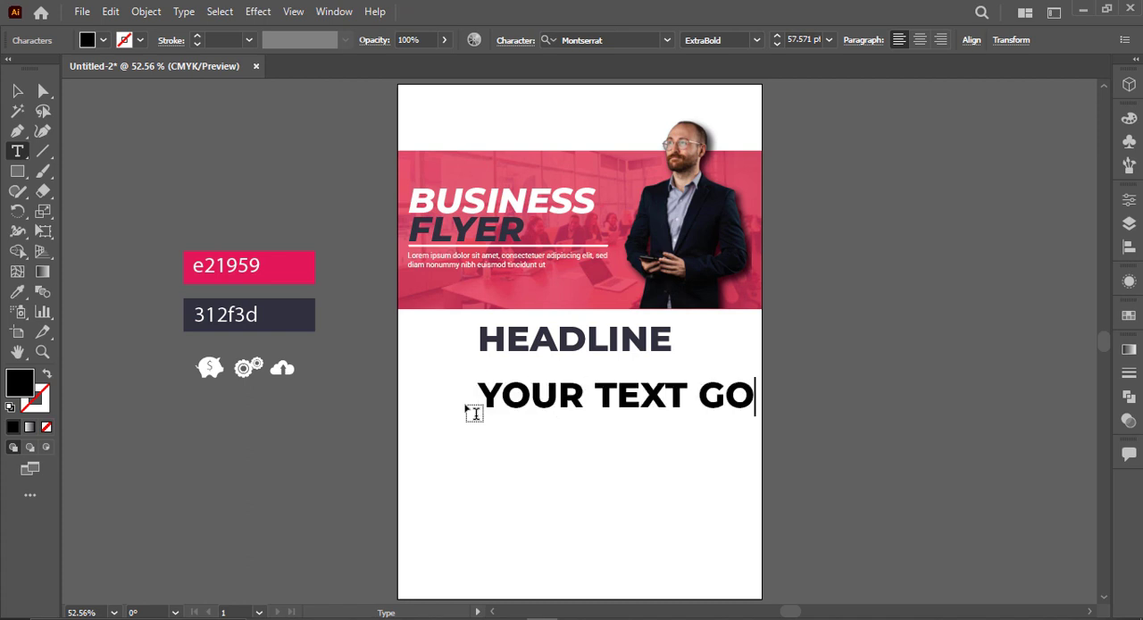
type("ES HERE")
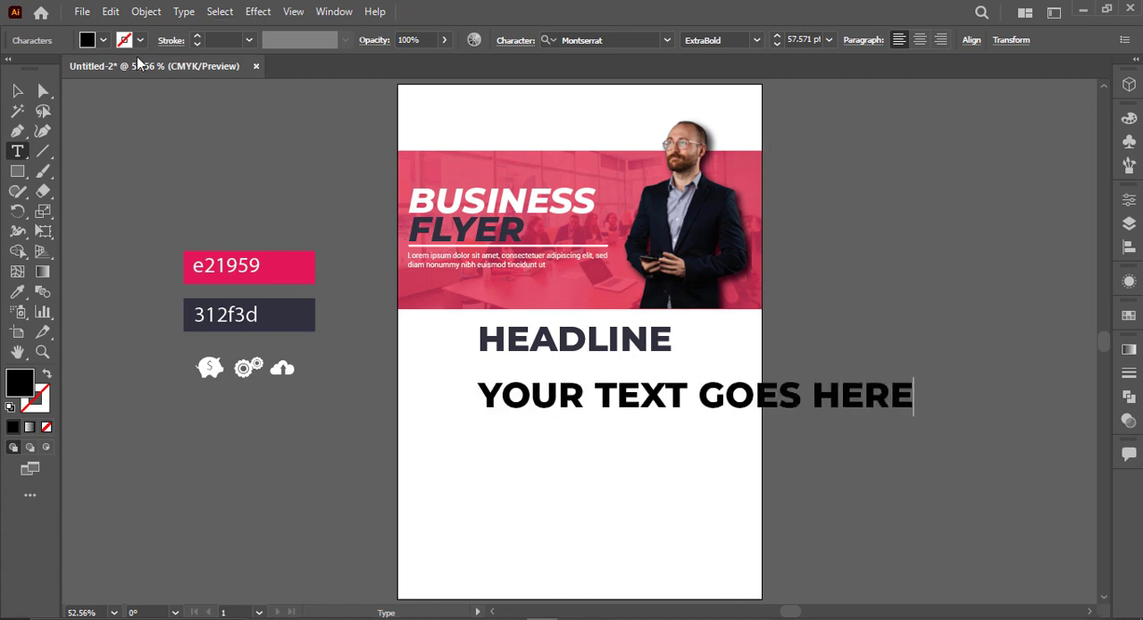
Step: Set the YOUR TEXT GOES HERE line to Montserrat Regular and fit it beneath HEADLINE at about the same width
left_click(19, 93)
left_click(756, 40)
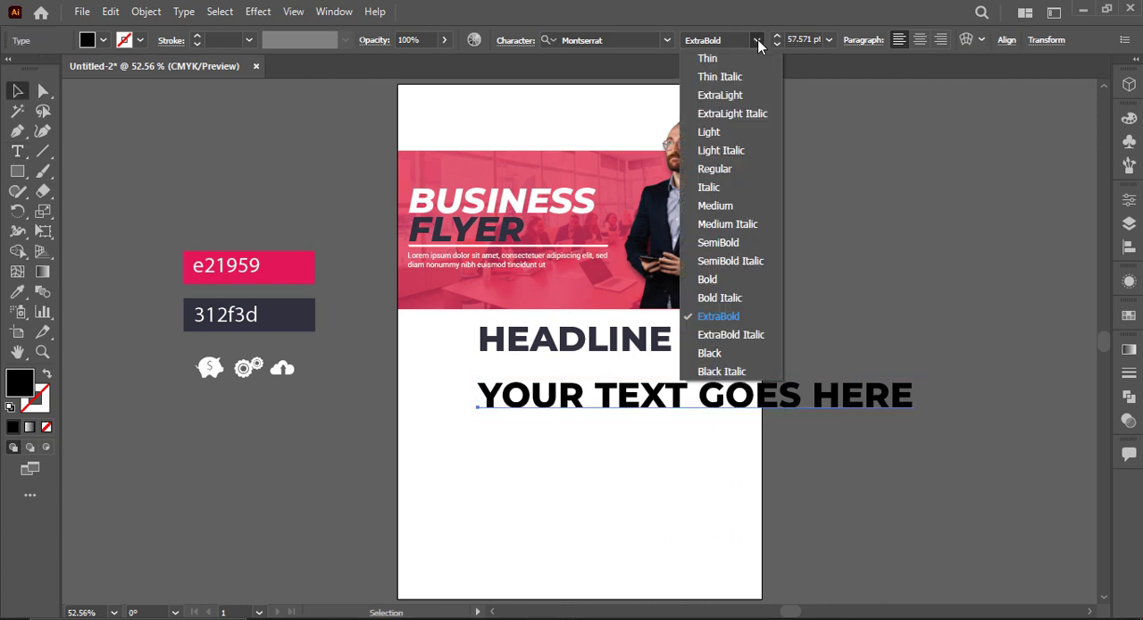
left_click(732, 169)
left_click_drag(899, 427, 674, 380)
left_click(646, 430)
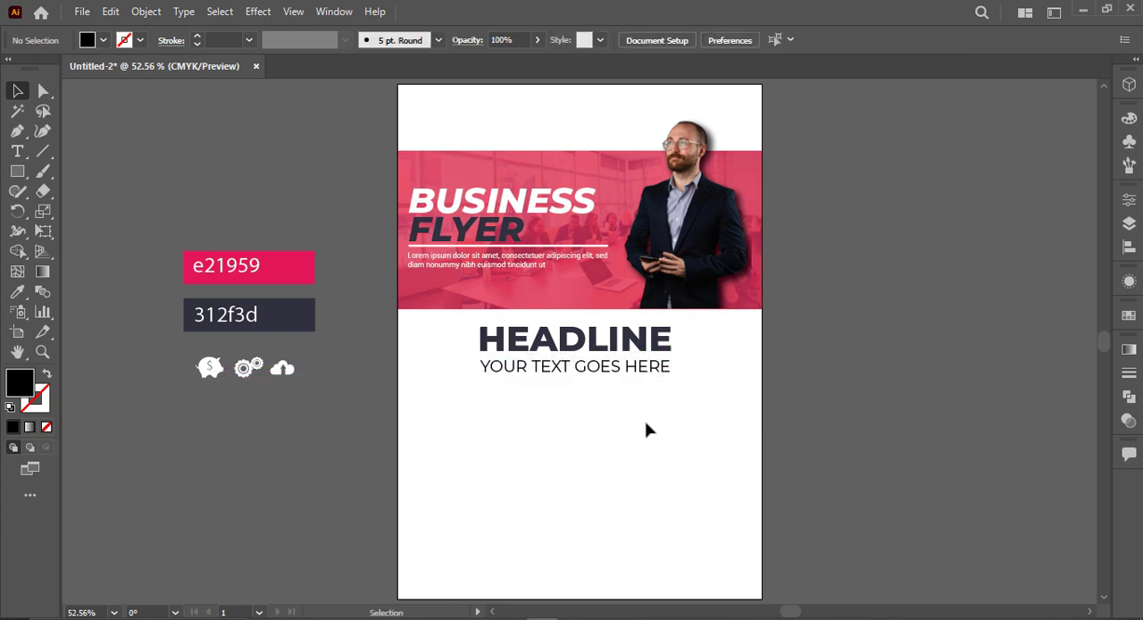
Step: Draw a thin horizontal bar beneath YOUR TEXT GOES HERE, wider than the headline, and fill it with the e21959 swatch colour
left_click(17, 170)
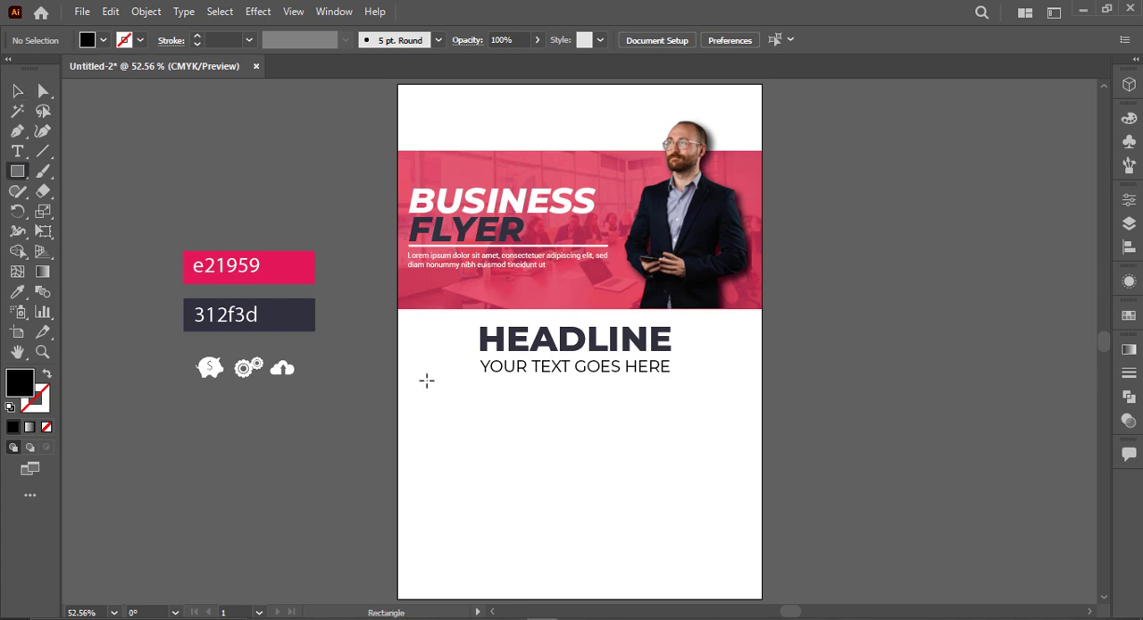
left_click_drag(426, 380, 732, 379)
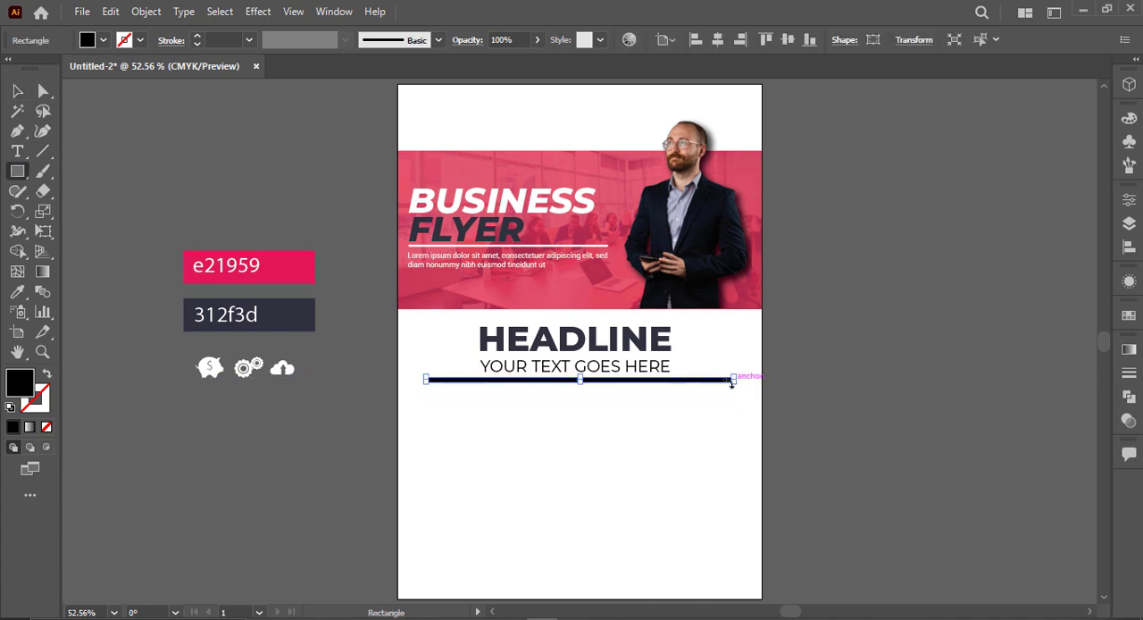
key("i")
left_click(286, 263)
key("v")
left_click(664, 454)
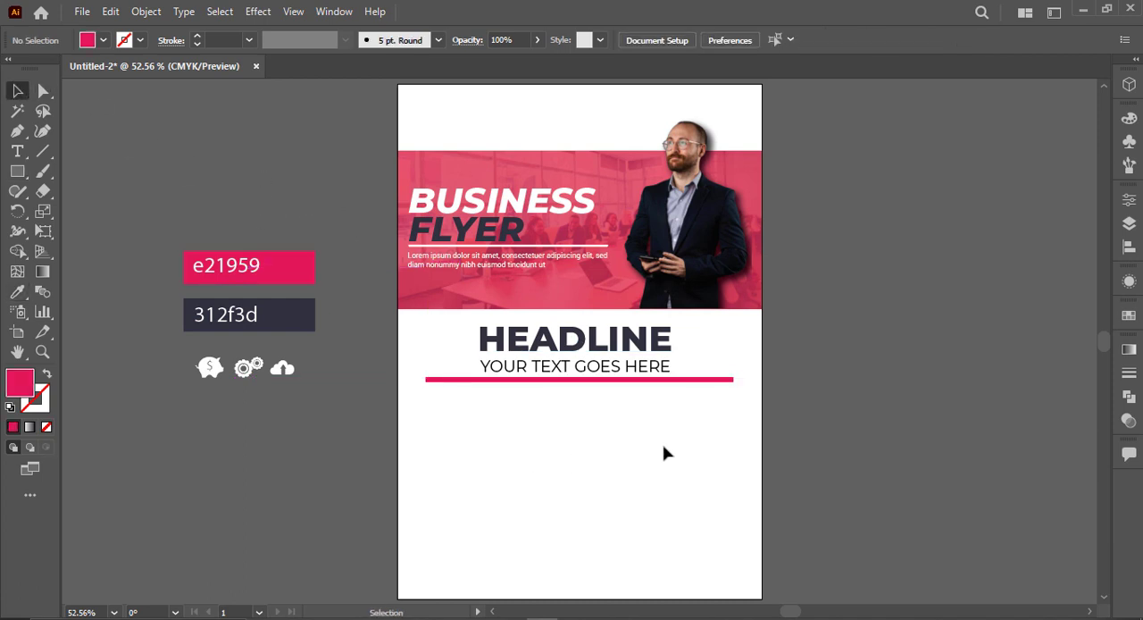
Step: Reduce the pink bar's thickness to about half, keeping its upper edge in place
key("ctrl+1")
scroll(525, 329, "up", 3)
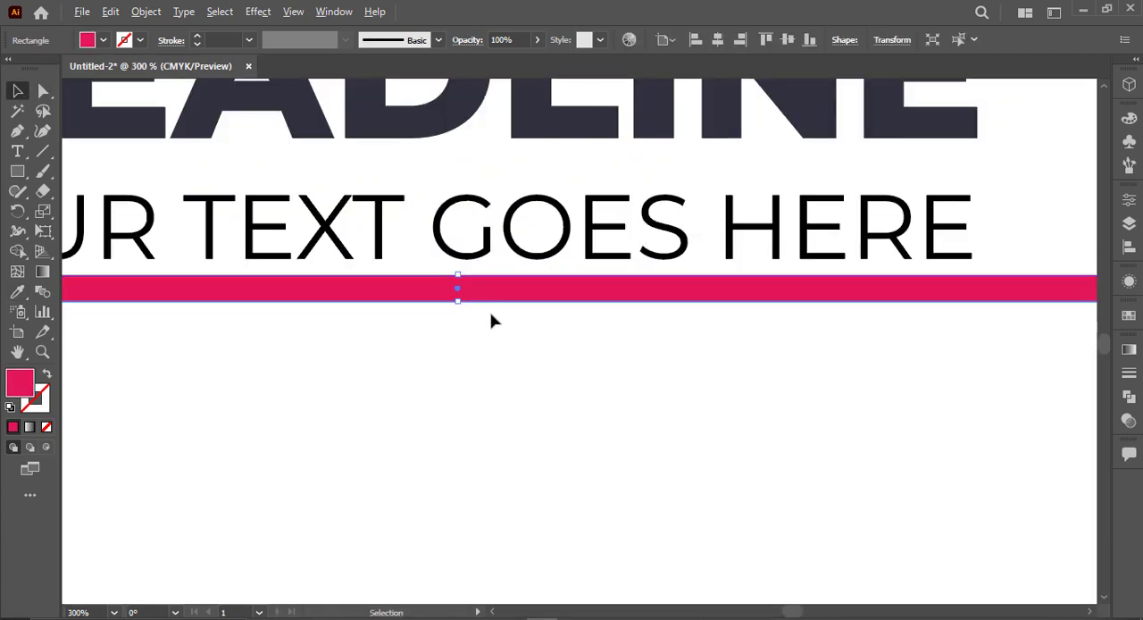
left_click_drag(459, 303, 458, 292)
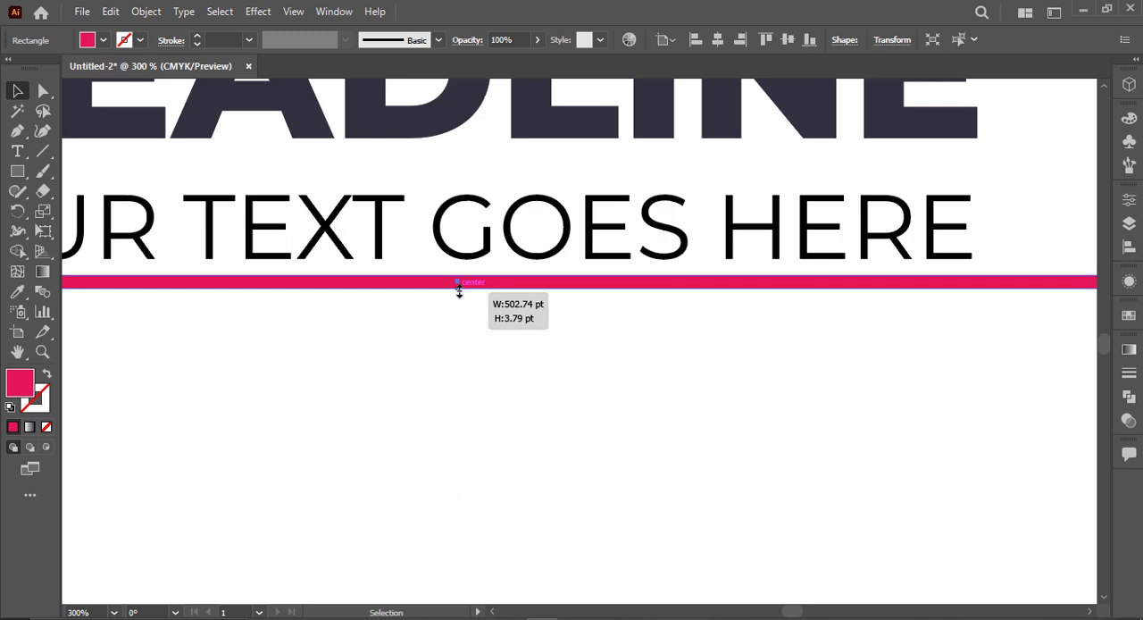
left_click(529, 367)
Step: Move the YOUR TEXT GOES HERE line up closer to HEADLINE and adjust its width
scroll(571, 373, "down", 2)
left_click_drag(550, 290, 550, 277)
left_click_drag(773, 310, 795, 311)
left_click(740, 312)
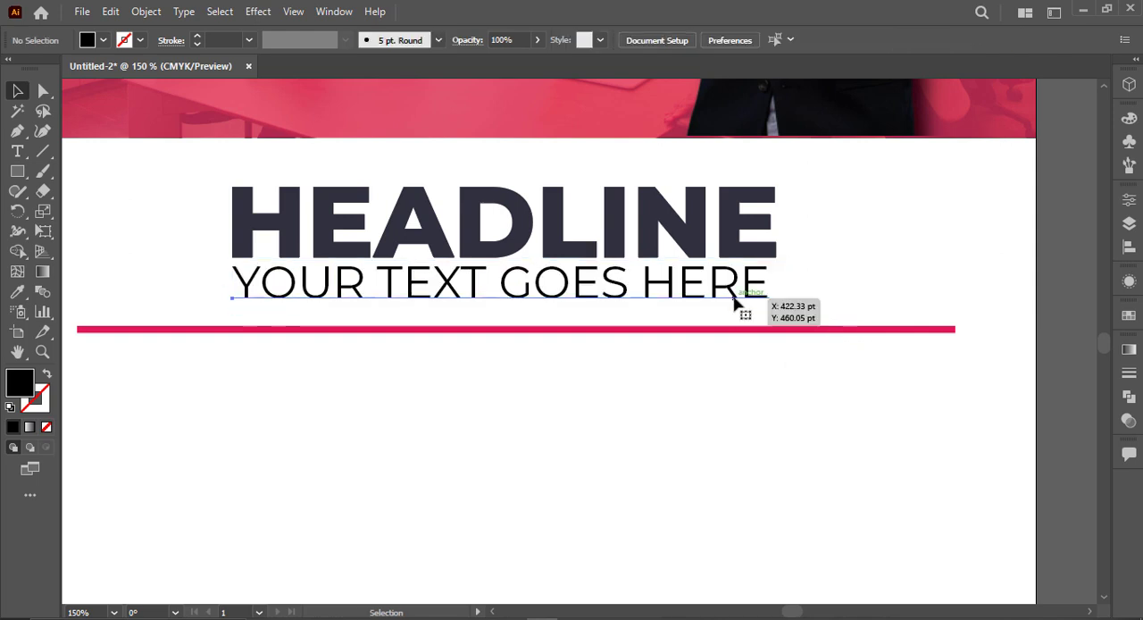
Step: Reduce YOUR TEXT GOES HERE to 16 pt, move it up against HEADLINE and scale it out to HEADLINE's width
left_click(734, 295)
scroll(794, 40, "down", 1)
scroll(792, 40, "down", 9)
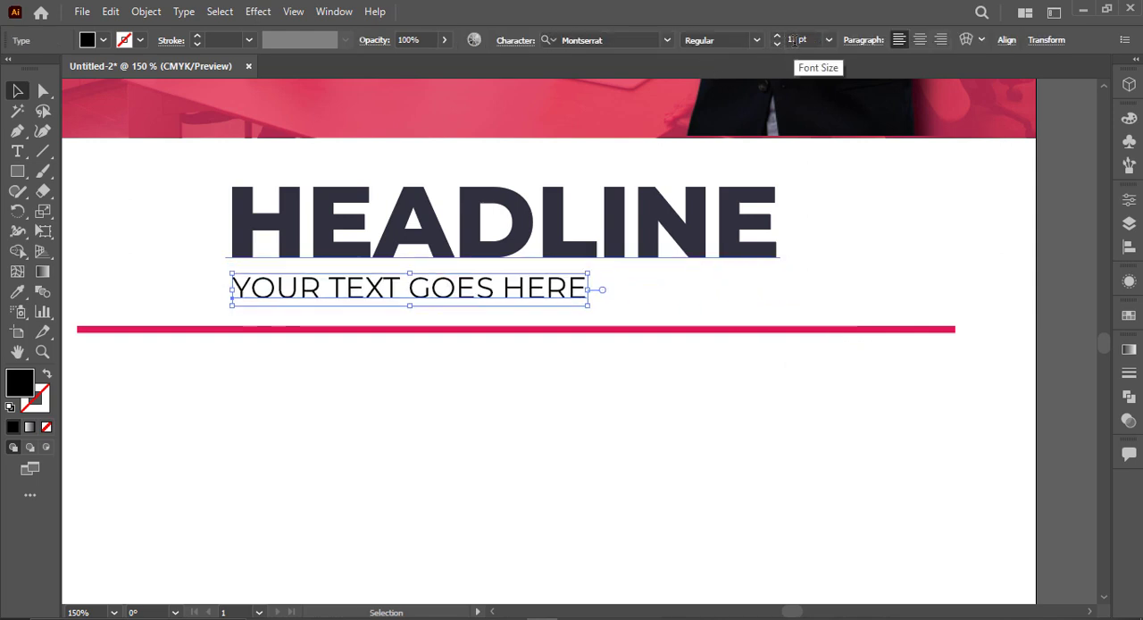
left_click_drag(473, 290, 479, 283)
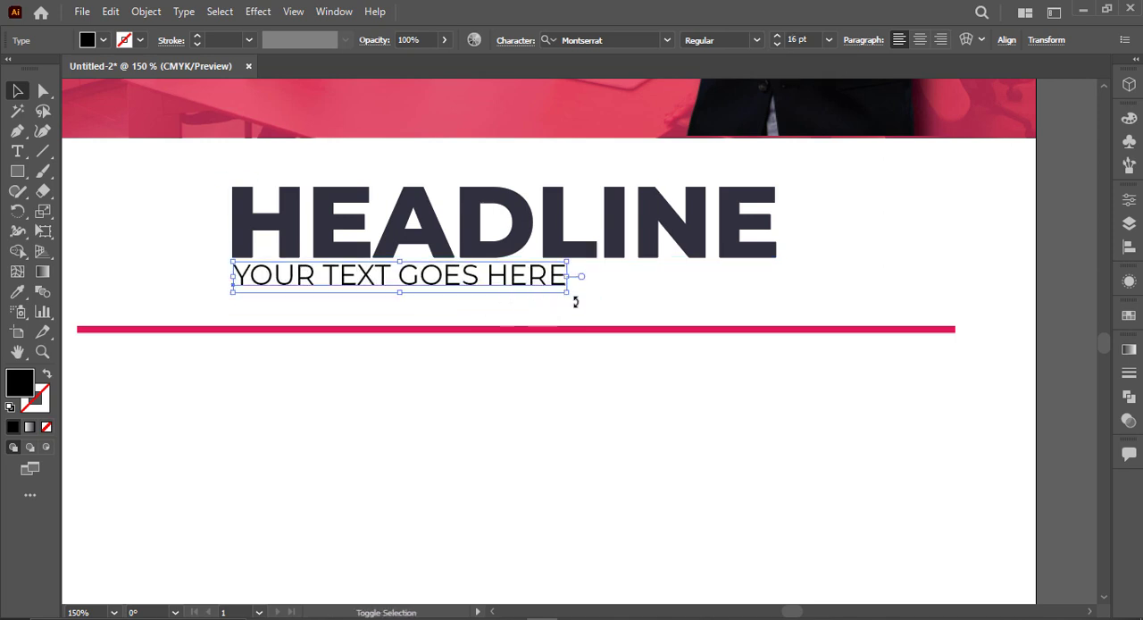
left_click_drag(574, 301, 783, 312)
Step: Move the pink bar up closer to the YOUR TEXT GOES HERE line
left_click(617, 343)
left_click_drag(617, 330, 617, 317)
left_click(606, 375)
scroll(606, 375, "down", 1)
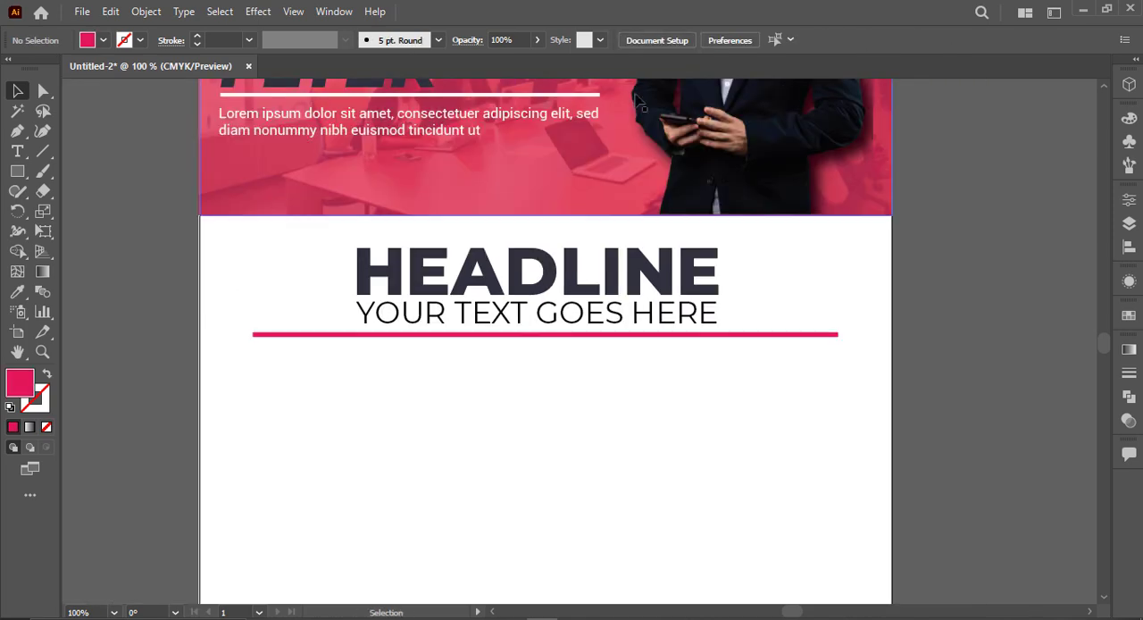
Step: Place a loose "Lorem ipsum" placeholder text beside the artboard and set its font to Roboto Regular
left_click(18, 152)
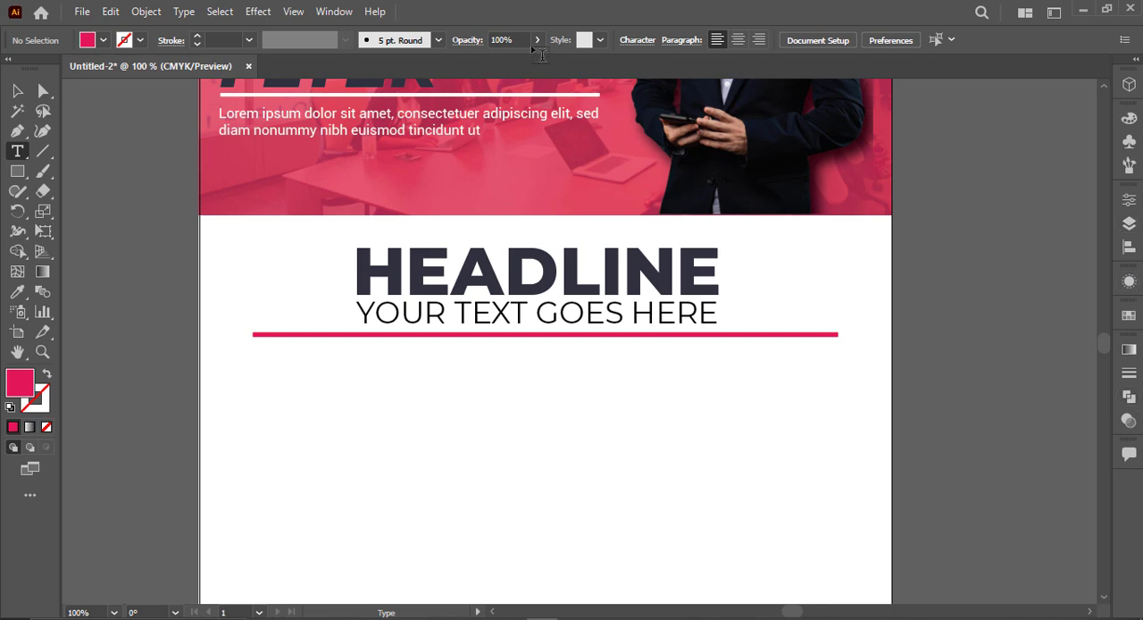
left_click(334, 12)
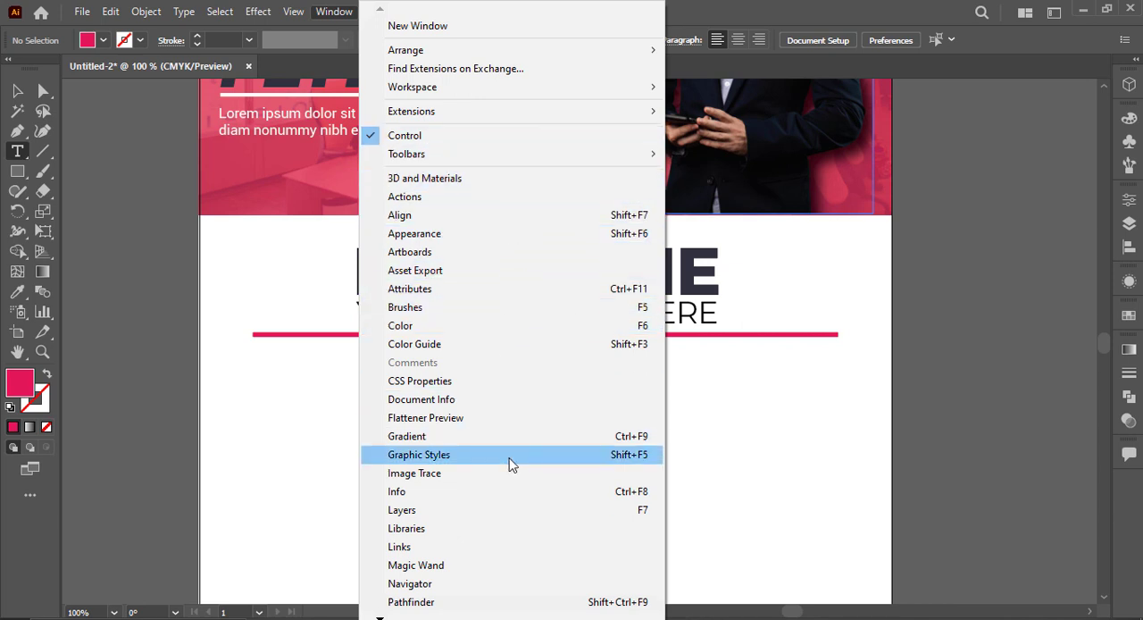
left_click(1006, 291)
left_click(1006, 292)
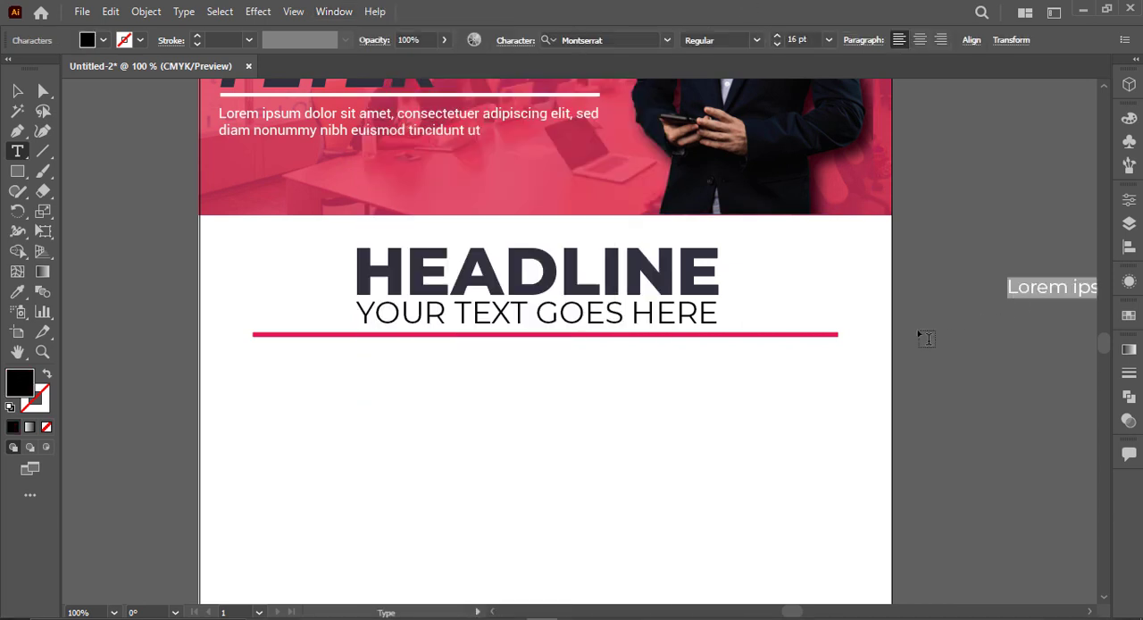
left_click(616, 40)
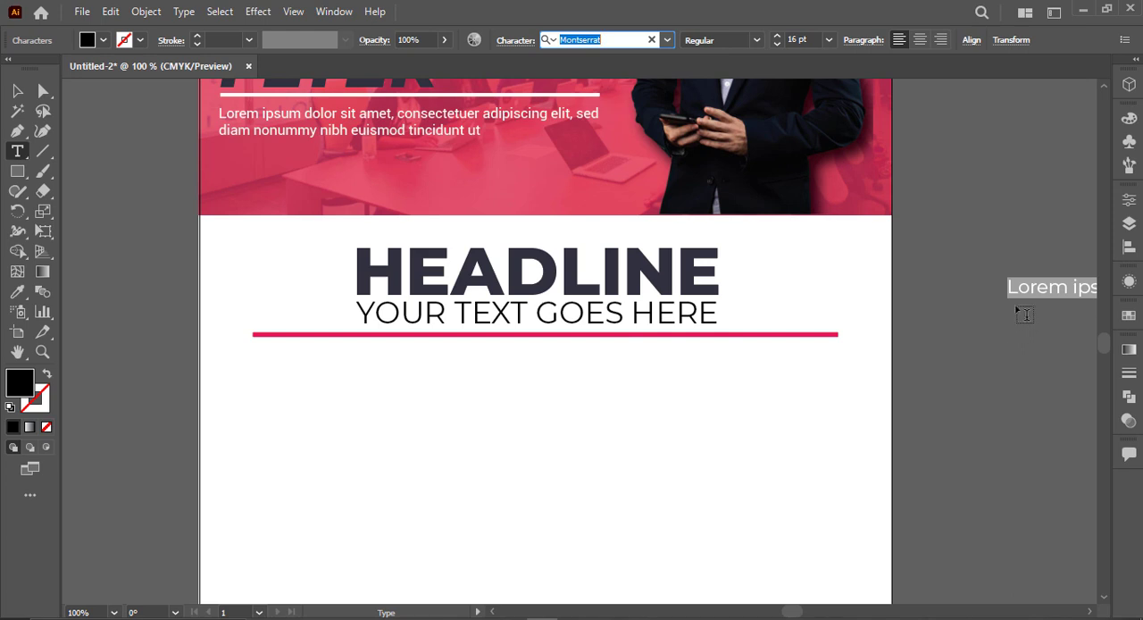
type("ro")
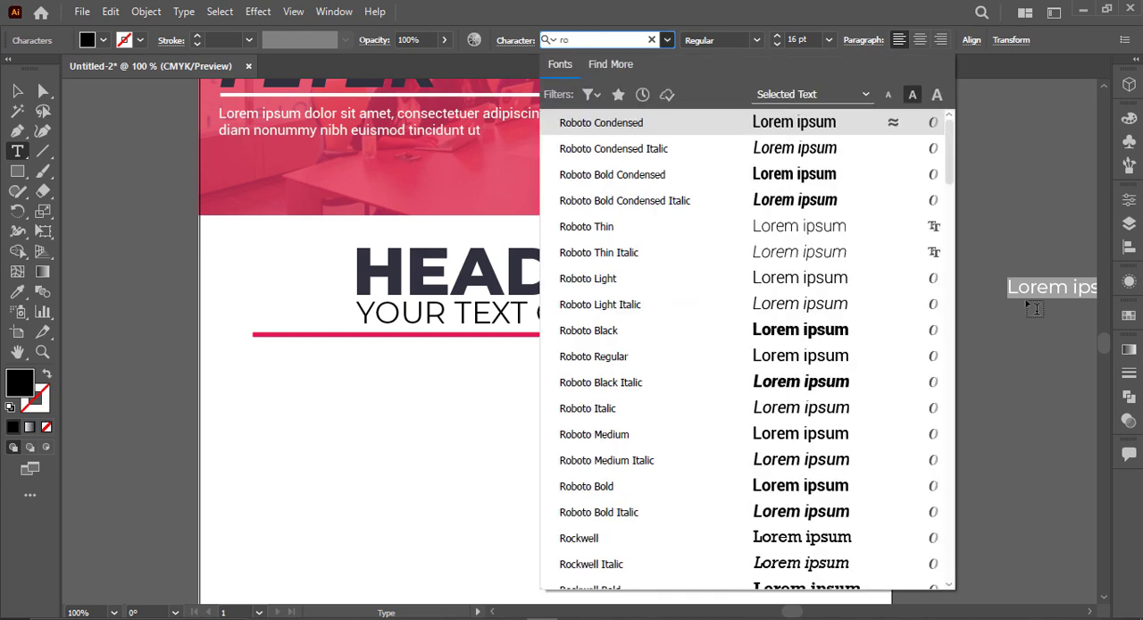
left_click(723, 359)
Step: Draw a two-line placeholder paragraph frame beneath the pink bar
key("ctrl+minus")
key("ctrl+minus")
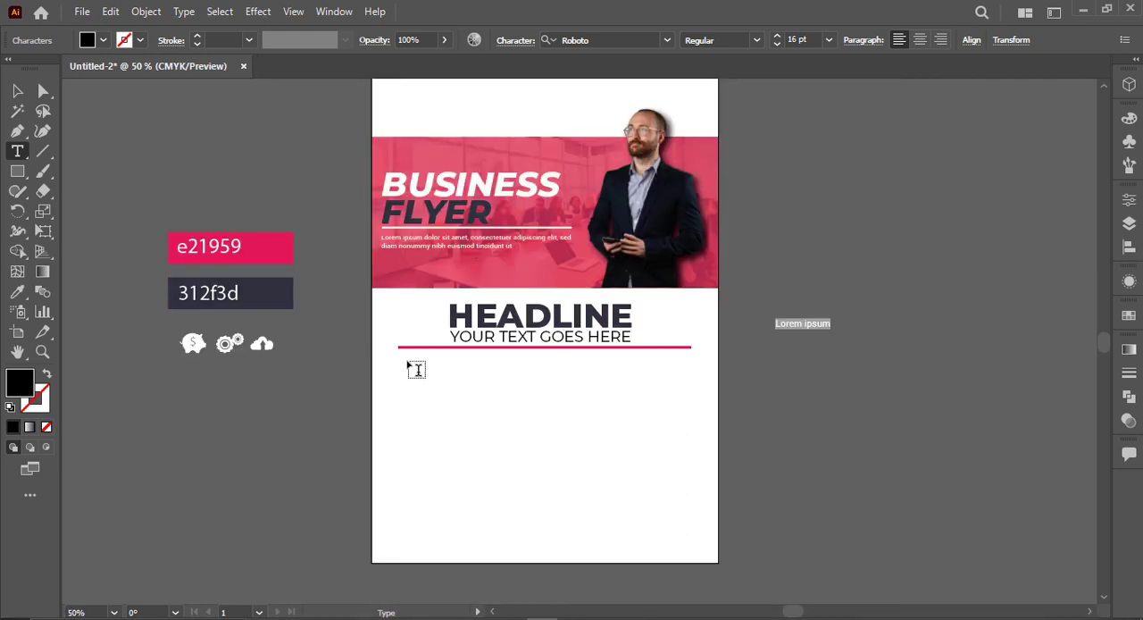
left_click_drag(404, 362, 640, 388)
type("v")
left_click(695, 394)
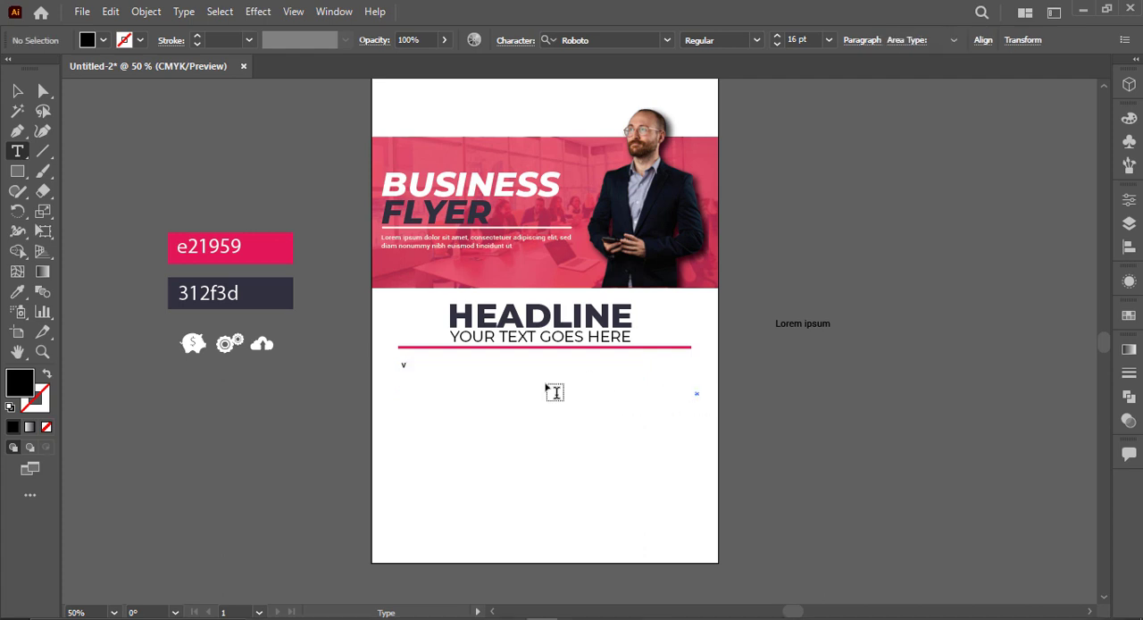
key("ctrl+z")
key("ctrl+z")
Step: Centre the placeholder paragraph beneath the pink bar and delete the loose placeholder text beside the artboard
left_click(18, 92)
left_click(496, 423)
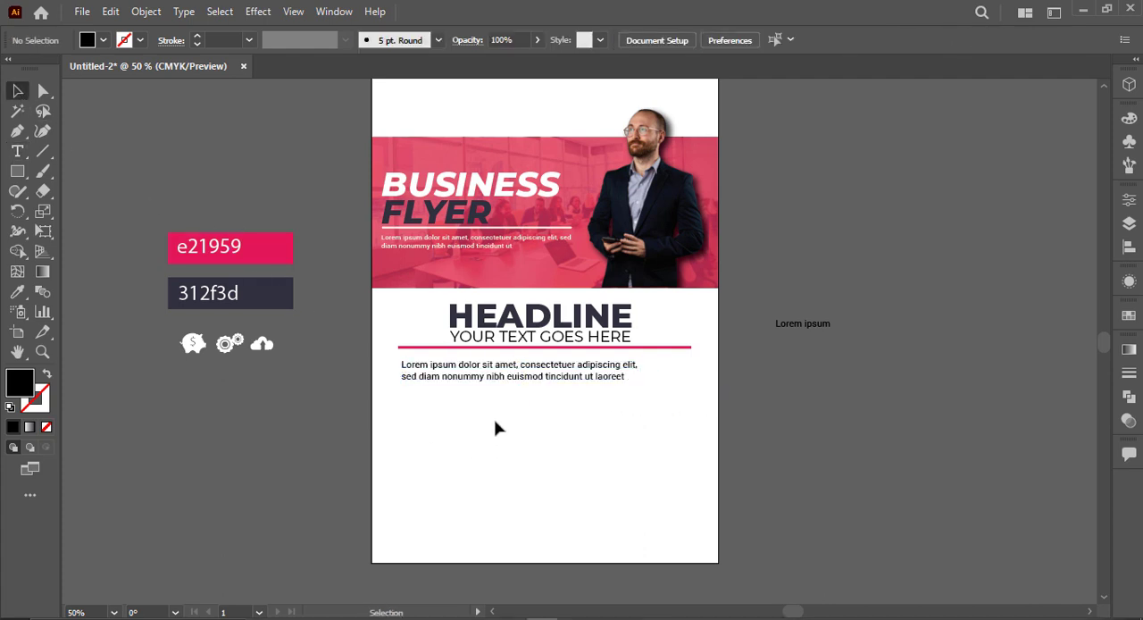
left_click_drag(471, 377, 480, 416)
key("ctrl+z")
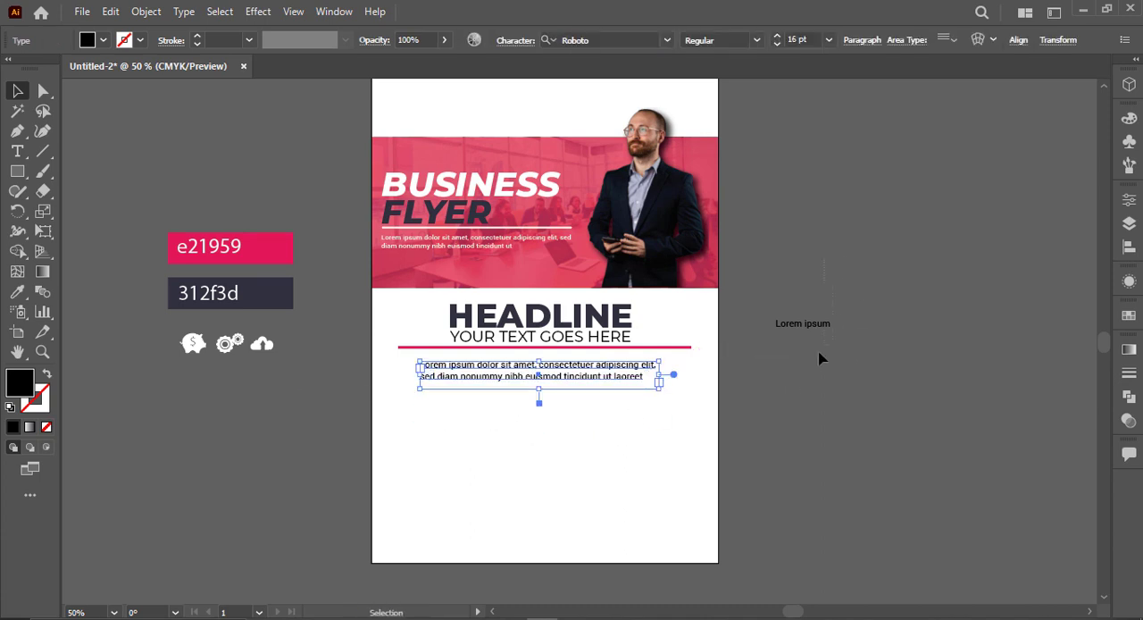
left_click_drag(818, 358, 758, 389)
key("Delete")
Step: Draw a small bullet circle before the paragraph's first line and fill it with the pink bar's colour
scroll(363, 391, "up", 2)
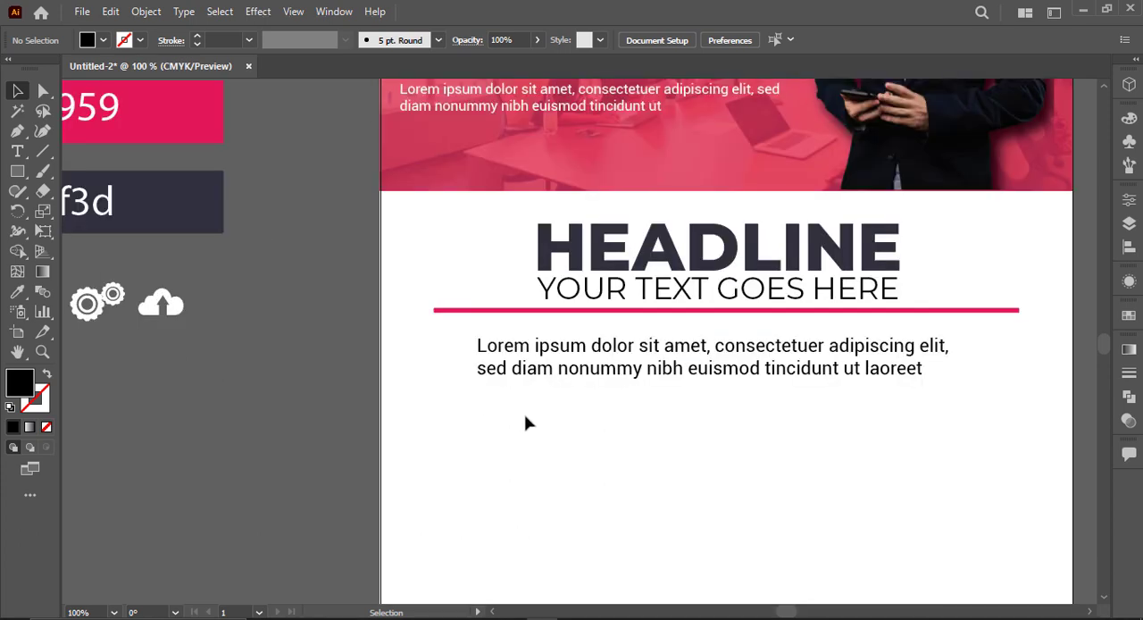
scroll(527, 422, "up", 1)
left_click_drag(17, 171, 17, 170)
left_click(71, 211)
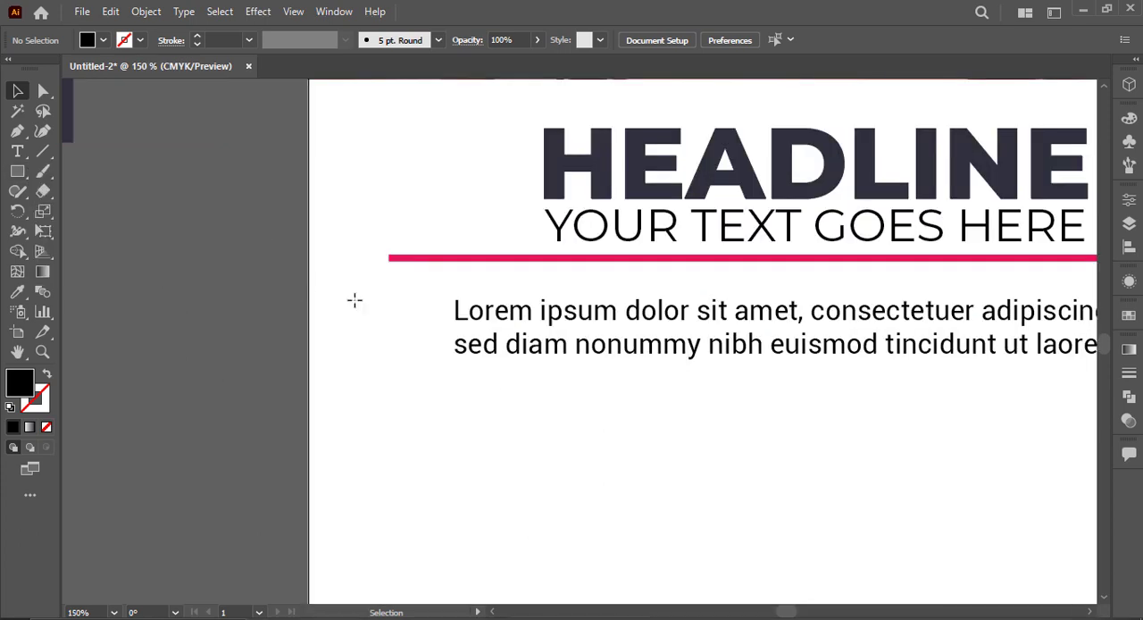
left_click_drag(420, 312, 437, 330)
key("i")
left_click(434, 257)
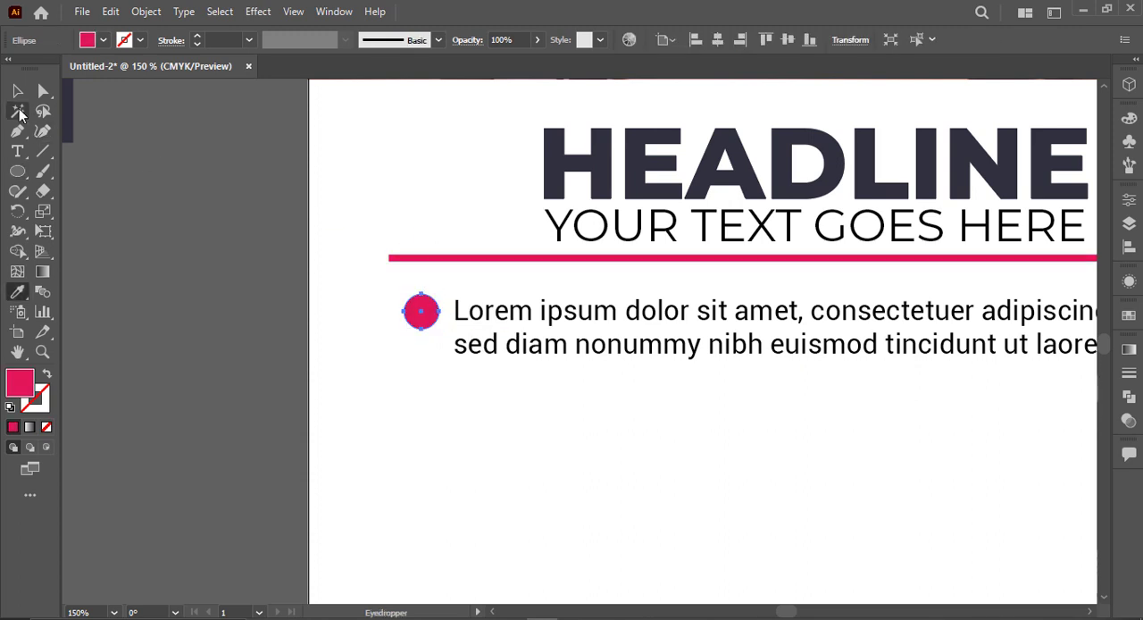
left_click(18, 93)
left_click(69, 178)
Step: Draw an open three-point check mark path beside the artboard, with its long arm about 21 pt, using the Pen tool
key("p")
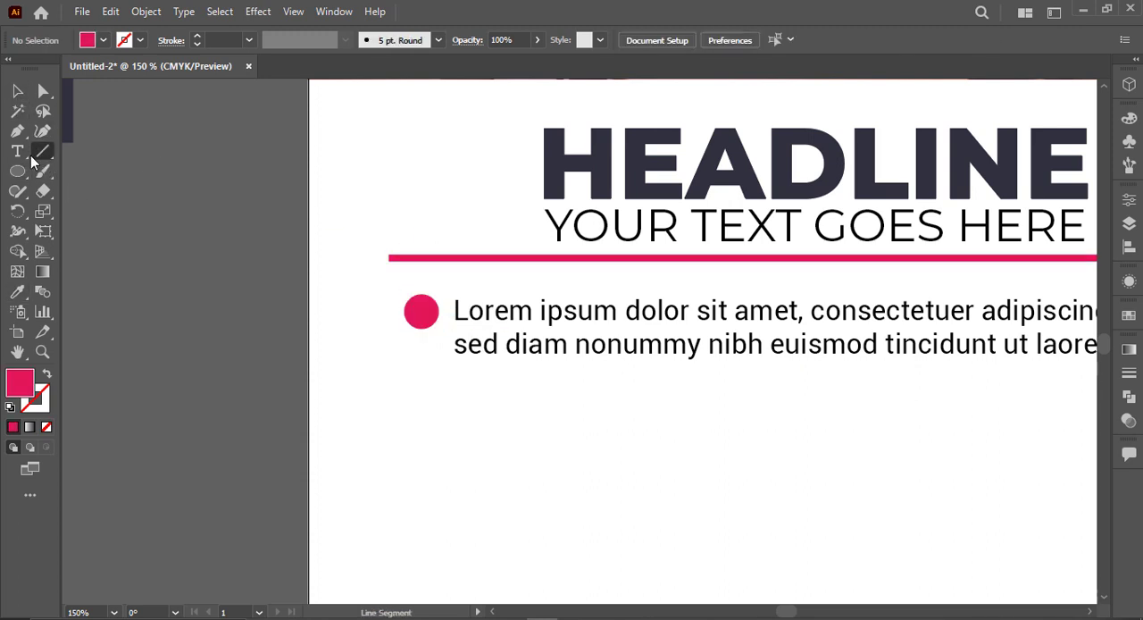
left_click(167, 280)
left_click(181, 291)
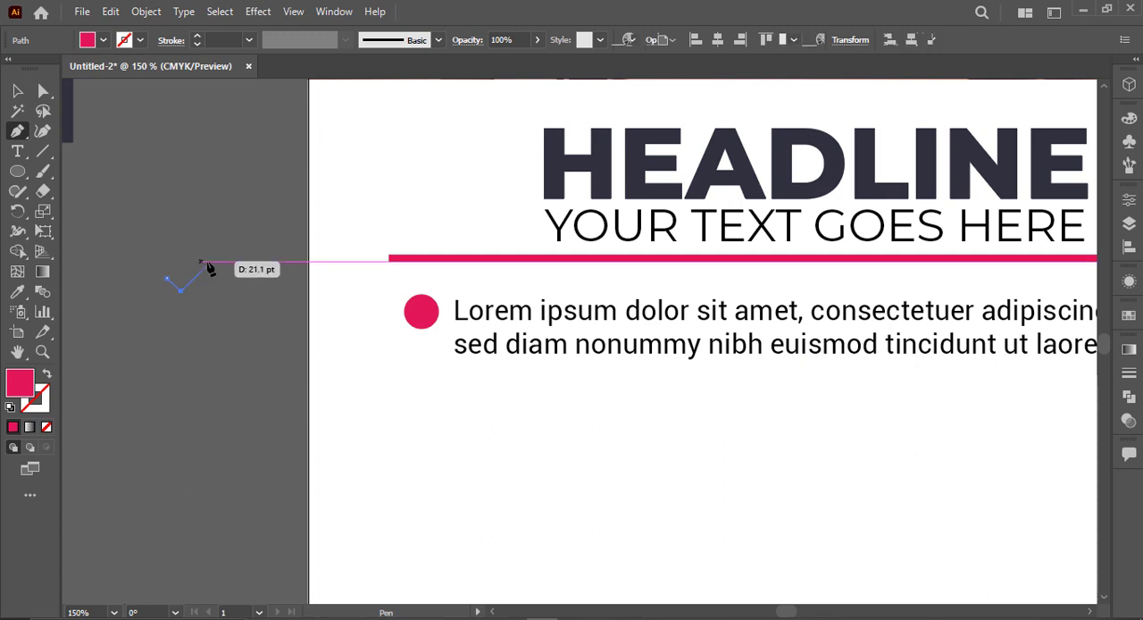
left_click(208, 264)
left_click(18, 93)
left_click(146, 245)
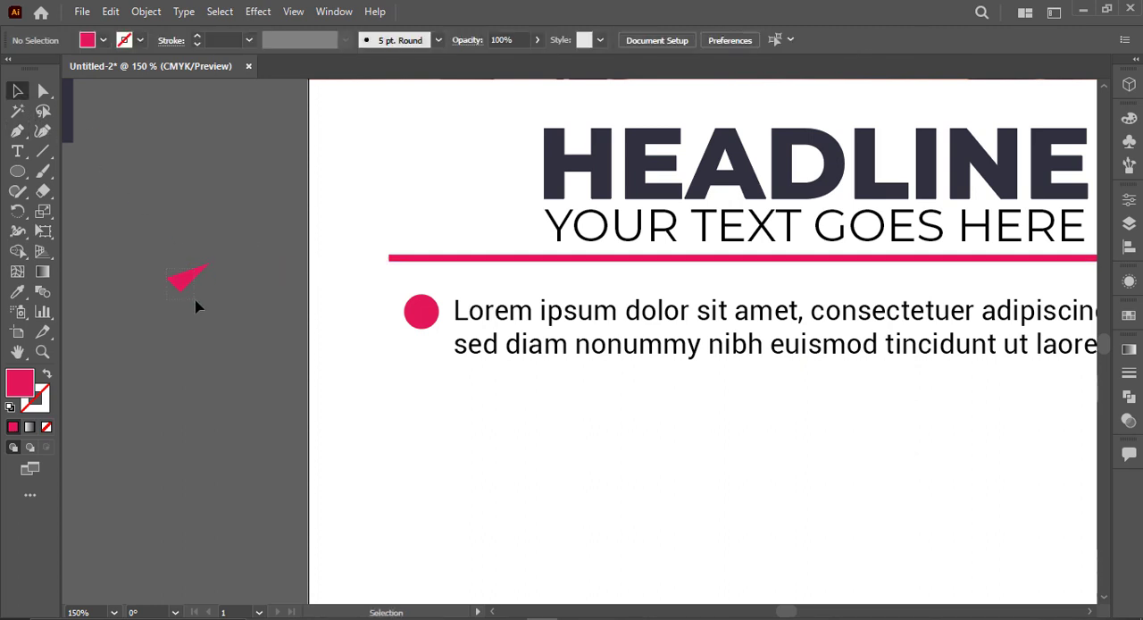
Step: Give the check mark path a white stroke and no fill
left_click(187, 279)
key("i")
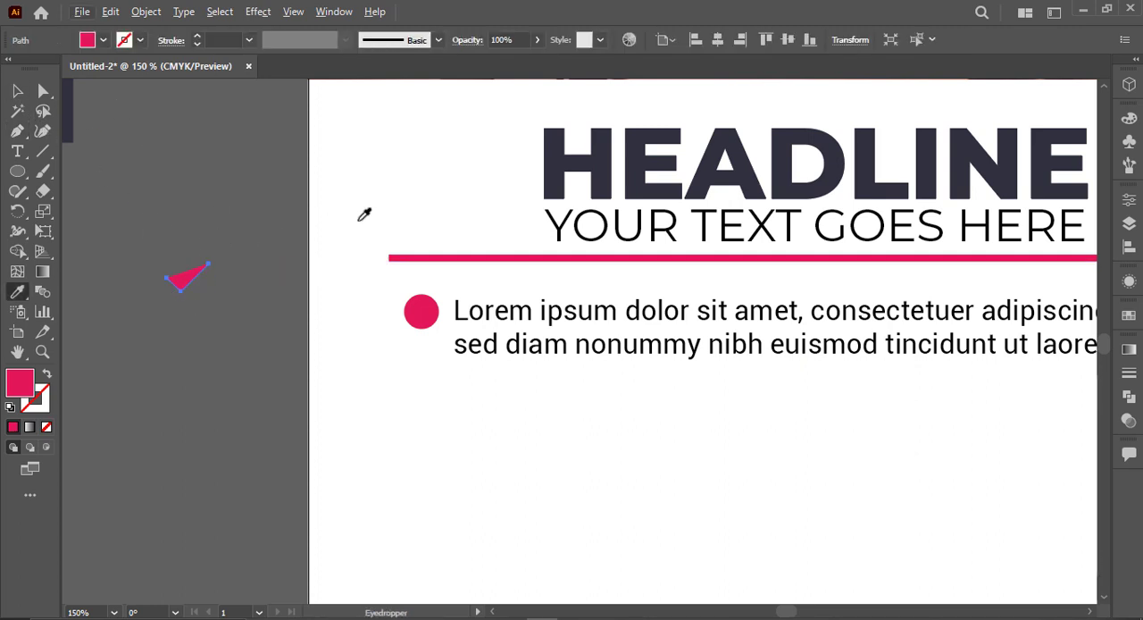
left_click(362, 214)
left_click(47, 375)
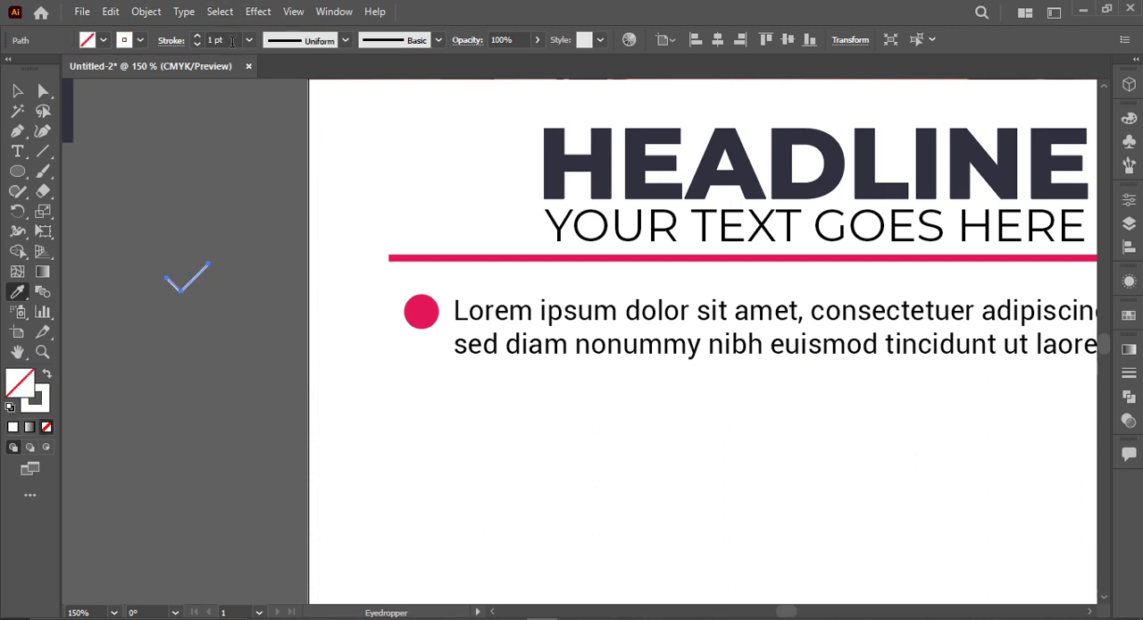
Step: Set the check mark path's stroke weight to 3 pt
type("3")
key("Return")
key("v")
left_click(119, 137)
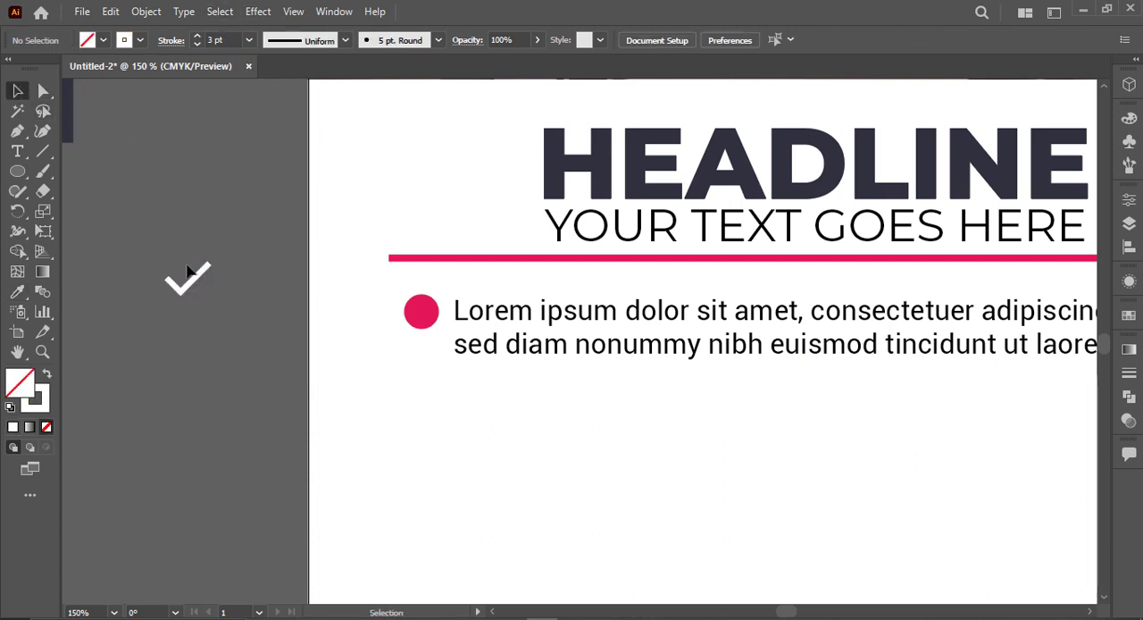
Step: Place the check mark on the pink bullet circle, scale it down to fit inside, and centre the two horizontally
mouse_move(197, 267)
left_mouse_down()
mouse_move(357, 325)
mouse_move(454, 311)
left_mouse_up()
scroll(454, 312, "up", 3)
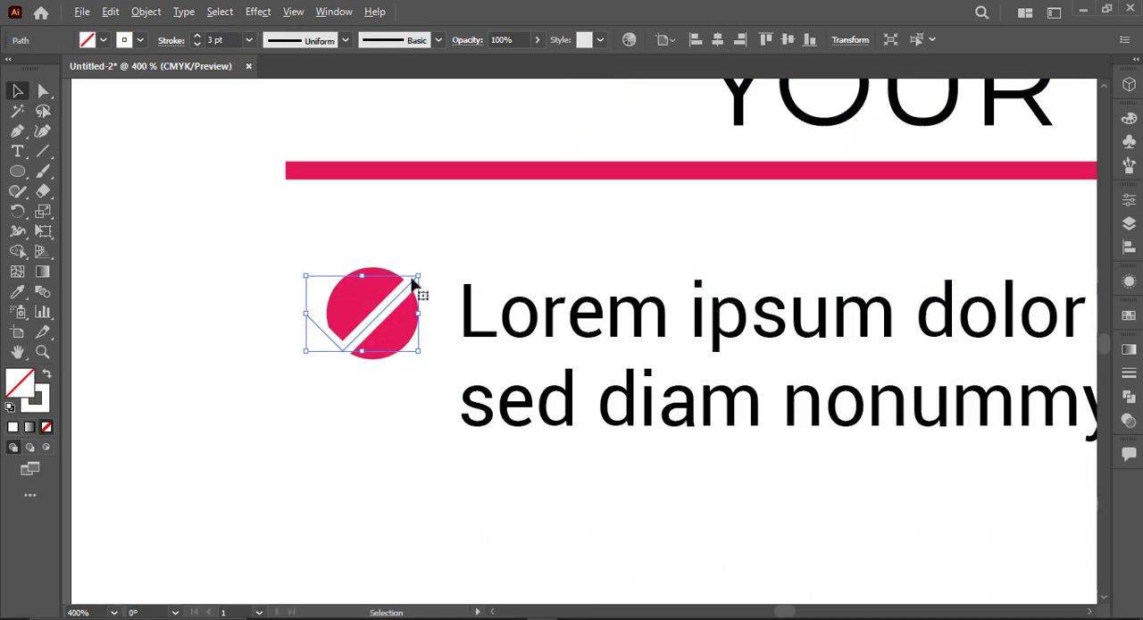
left_click_drag(418, 275, 407, 300)
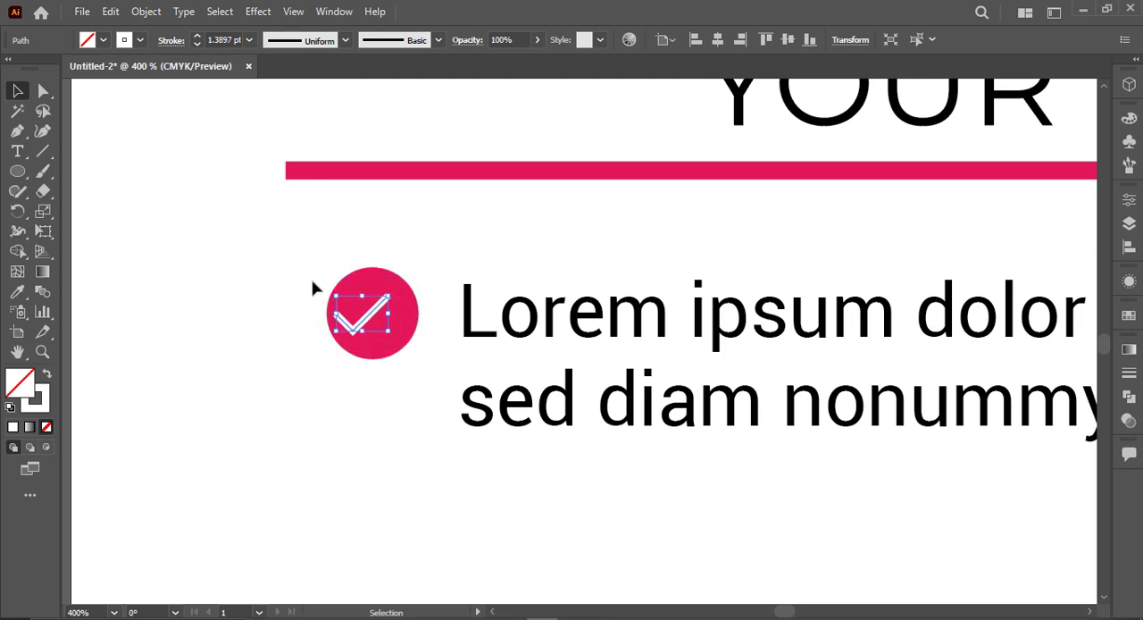
left_click_drag(316, 288, 386, 349)
left_click(717, 40)
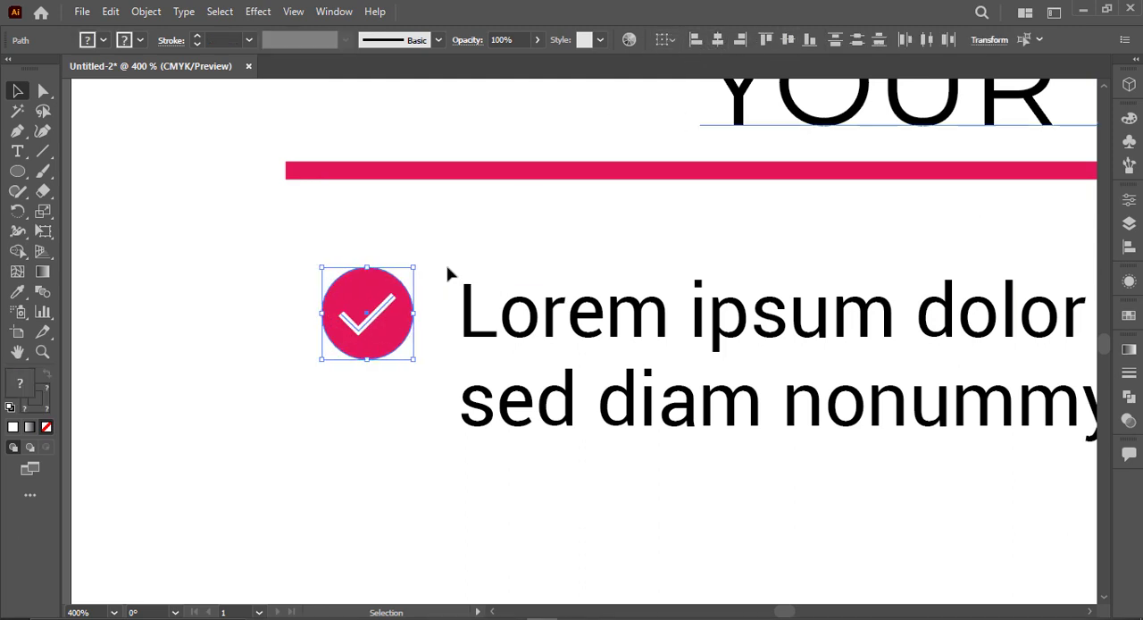
left_click(259, 253)
Step: Move the circle and check mark together about 3.3 pt horizontally towards the paragraph
scroll(291, 277, "down", 3)
left_click_drag(292, 280, 335, 286)
scroll(323, 306, "up", 3)
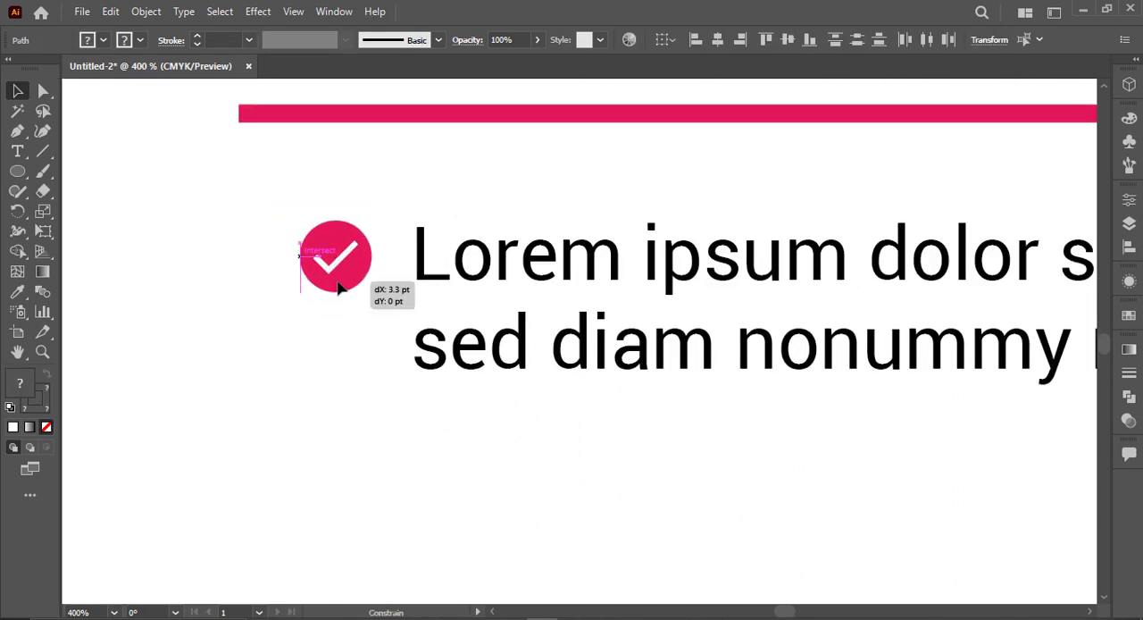
scroll(268, 271, "down", 2)
Step: Duplicate the check-mark bullet with its paragraph directly below the original as a second bullet item
left_click(251, 252)
left_click(419, 312)
left_click_drag(419, 311, 406, 464)
scroll(497, 455, "down", 3)
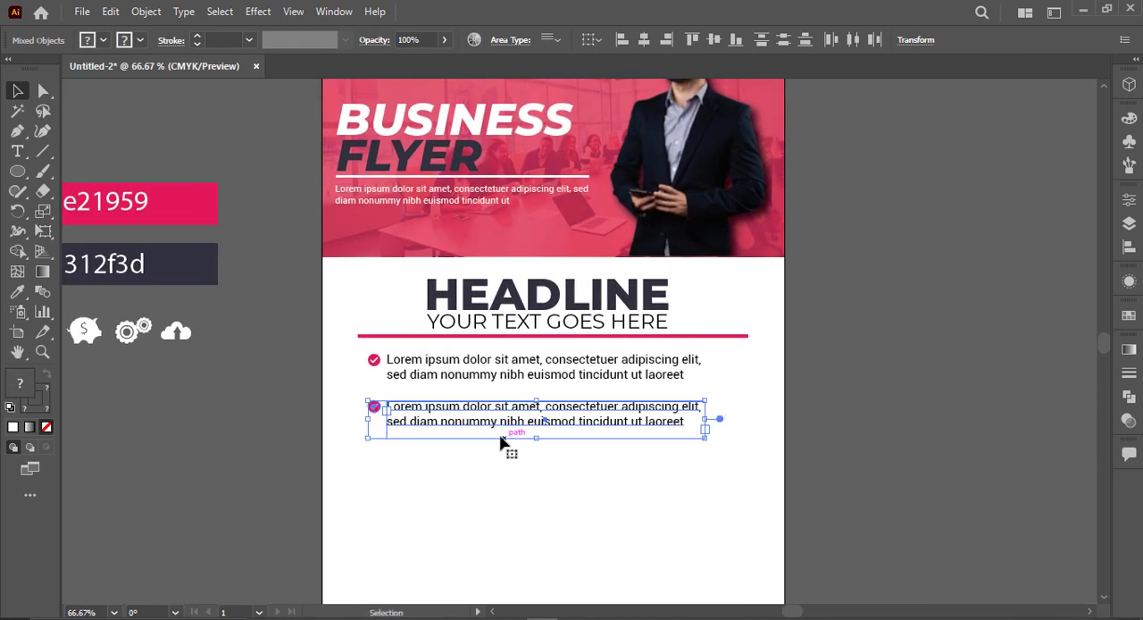
scroll(514, 447, "down", 2)
left_click(500, 455)
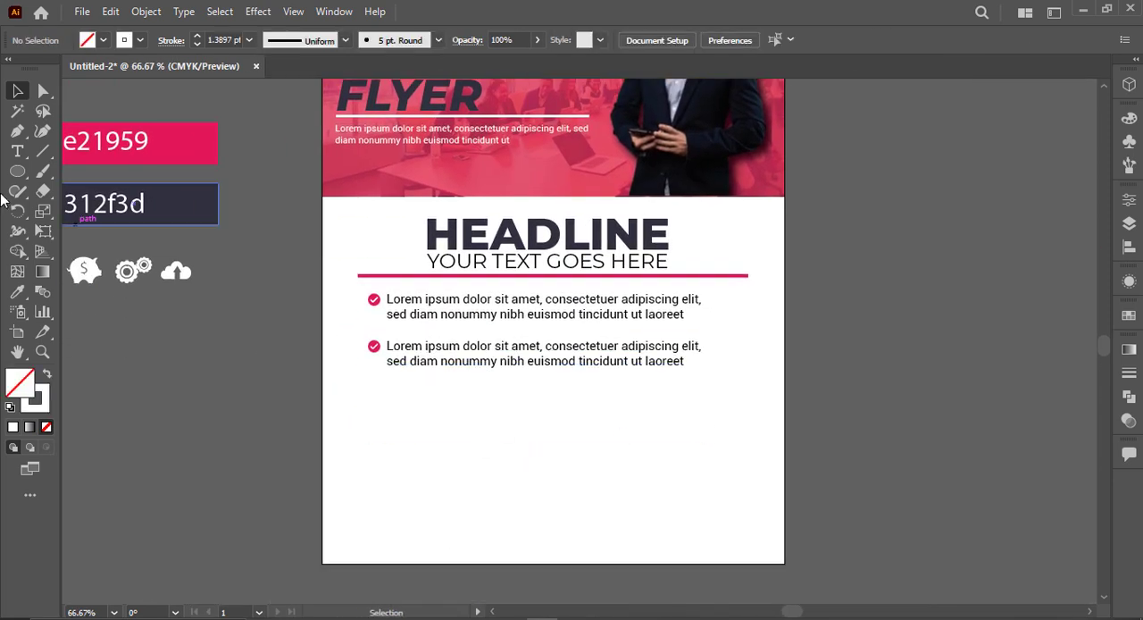
Step: Draw a rectangle filled with the 312f3d swatch colour below the second bullet paragraph and widen it to nearly square
left_click_drag(17, 170, 72, 165)
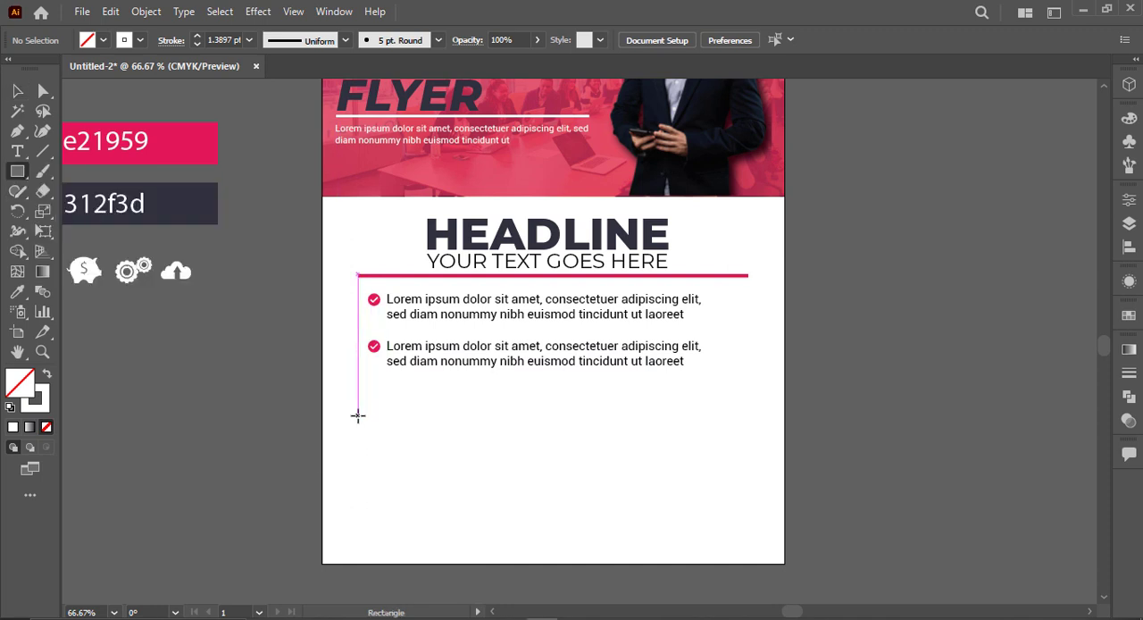
left_click_drag(357, 414, 441, 526)
key("v")
key("i")
left_click(210, 216)
key("v")
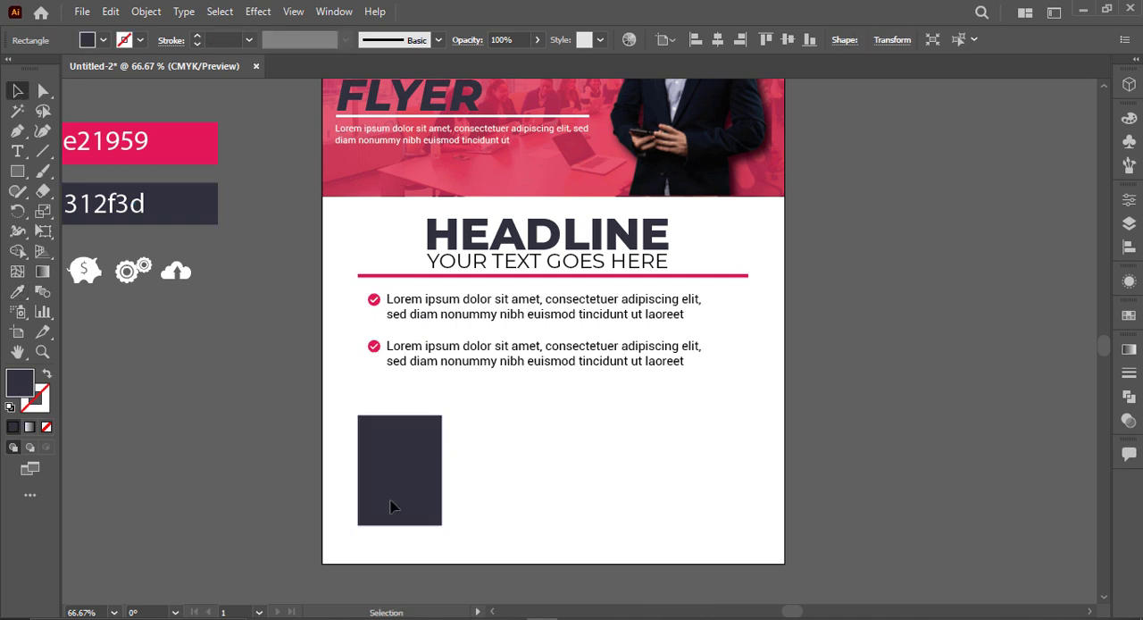
left_click_drag(424, 487, 469, 459)
left_click(518, 444)
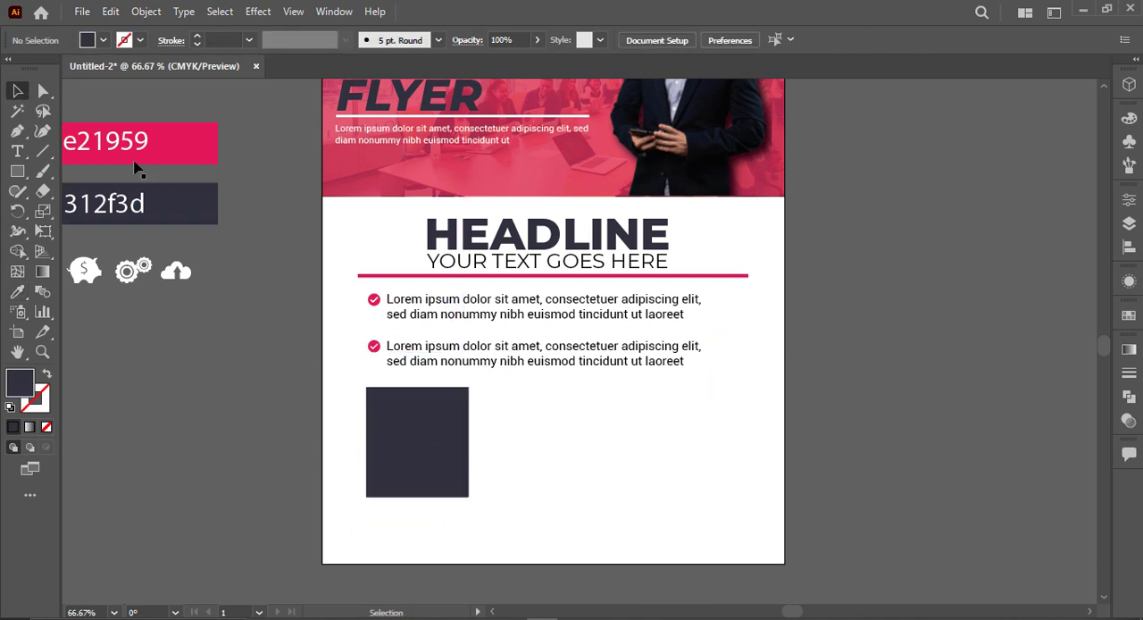
Step: Add an anchor point at the middle of the rectangle's bottom edge and pull it down about 20 pt into a point
left_click_drag(518, 535, 518, 535)
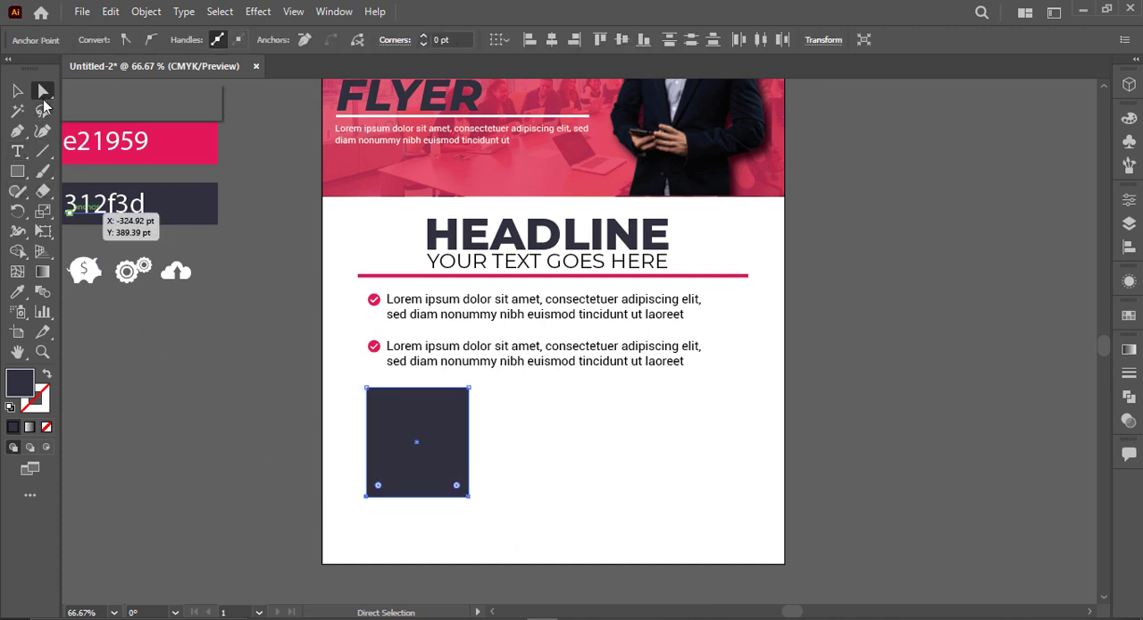
left_click(17, 130)
left_click(107, 151)
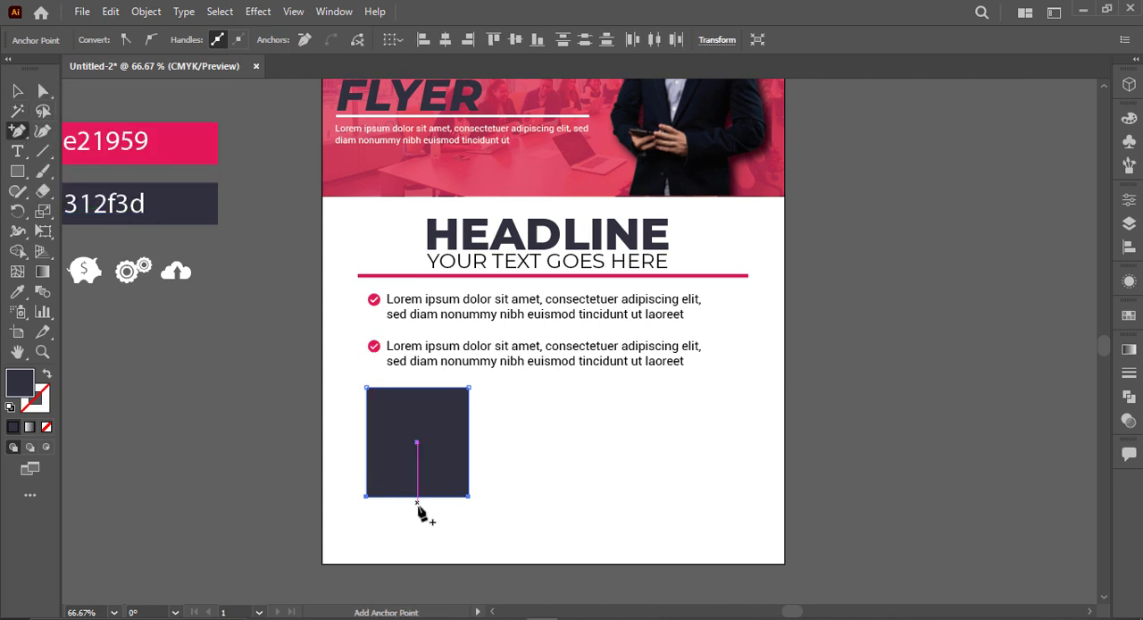
left_click(417, 496)
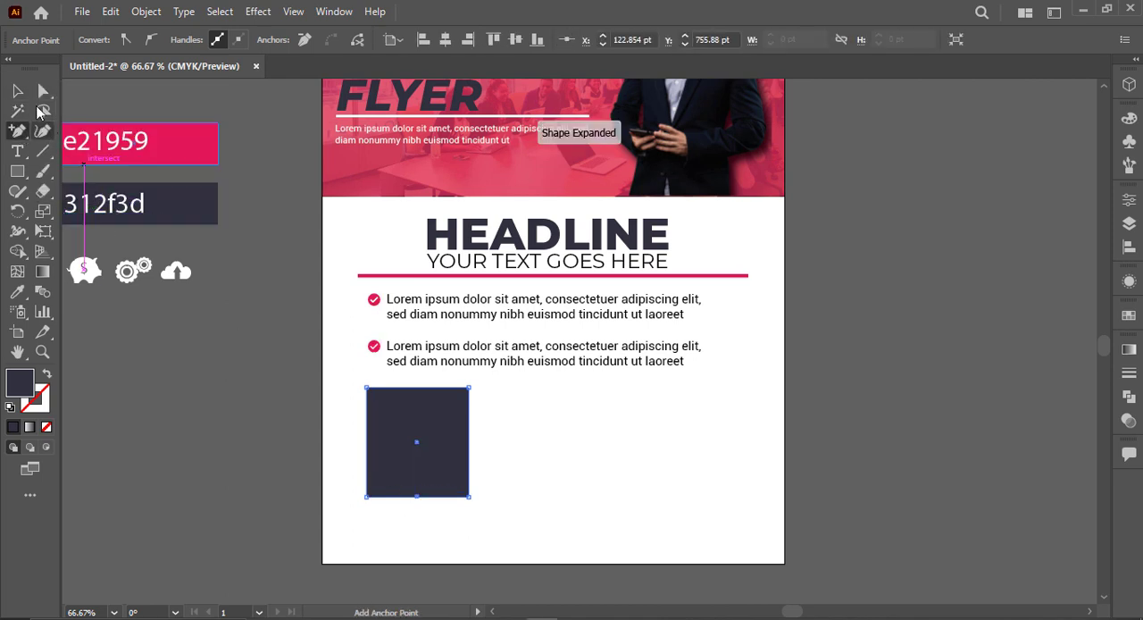
left_click(42, 90)
left_click_drag(416, 496, 417, 513)
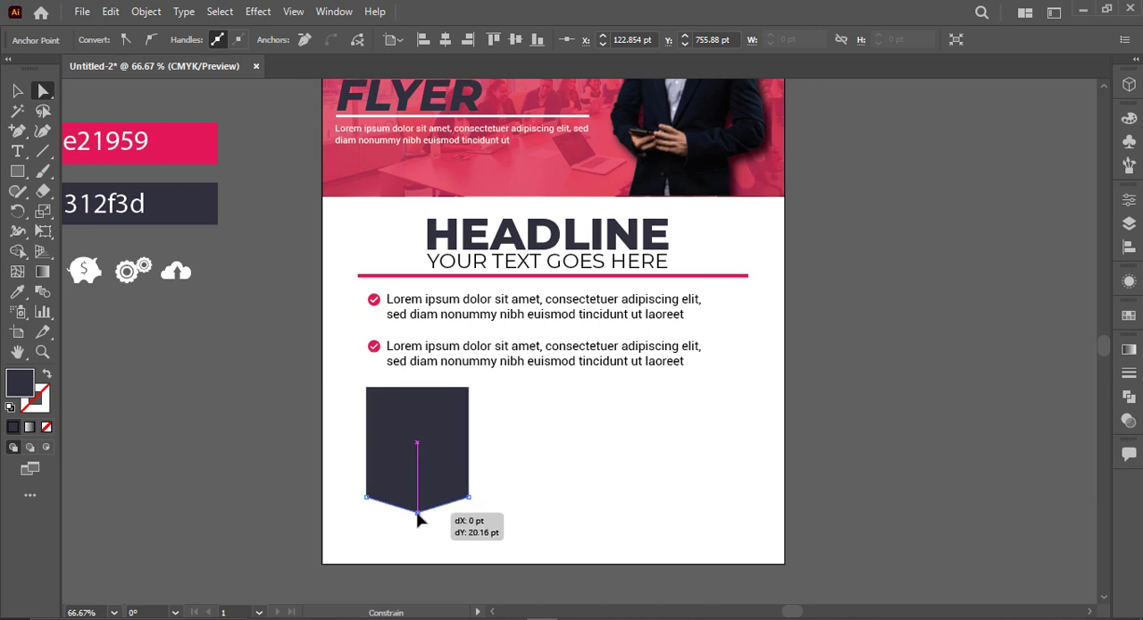
Step: Duplicate the pointed dark shape twice to the right to make an evenly spaced row of three
key("v")
left_click(581, 513)
left_click_drag(451, 471, 576, 472)
key("ctrl+d")
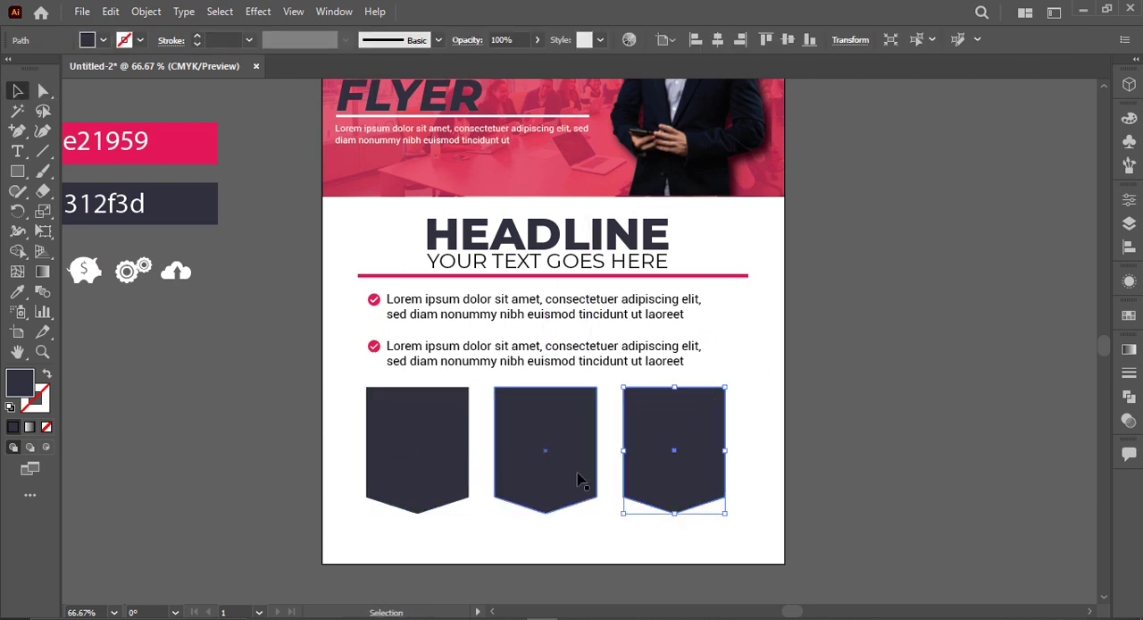
left_click_drag(413, 562, 414, 561)
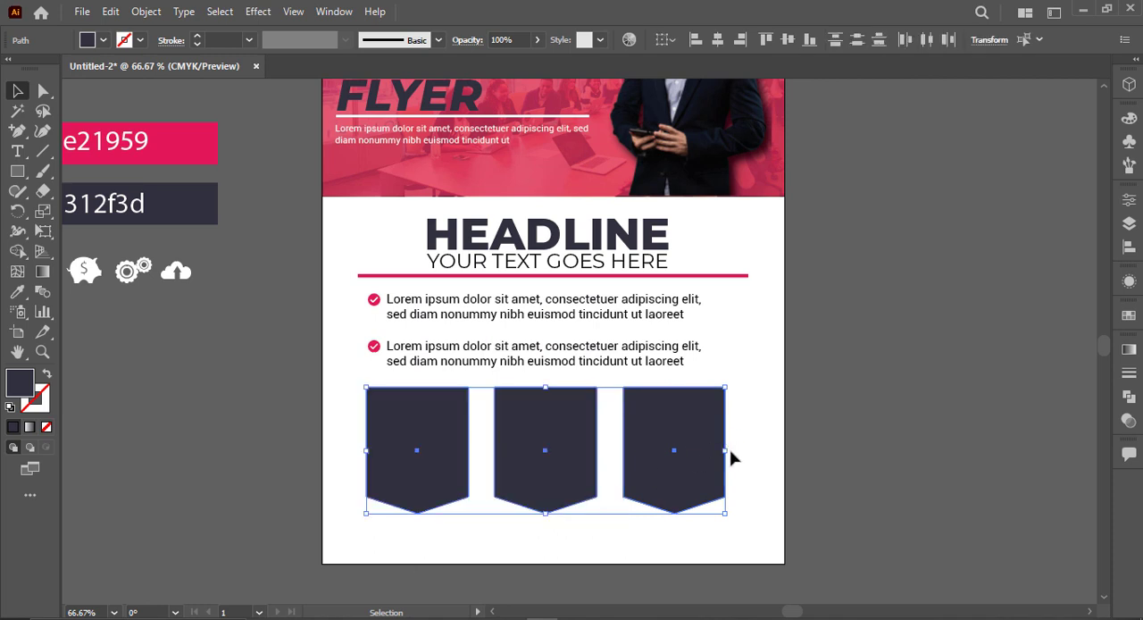
left_click(746, 275)
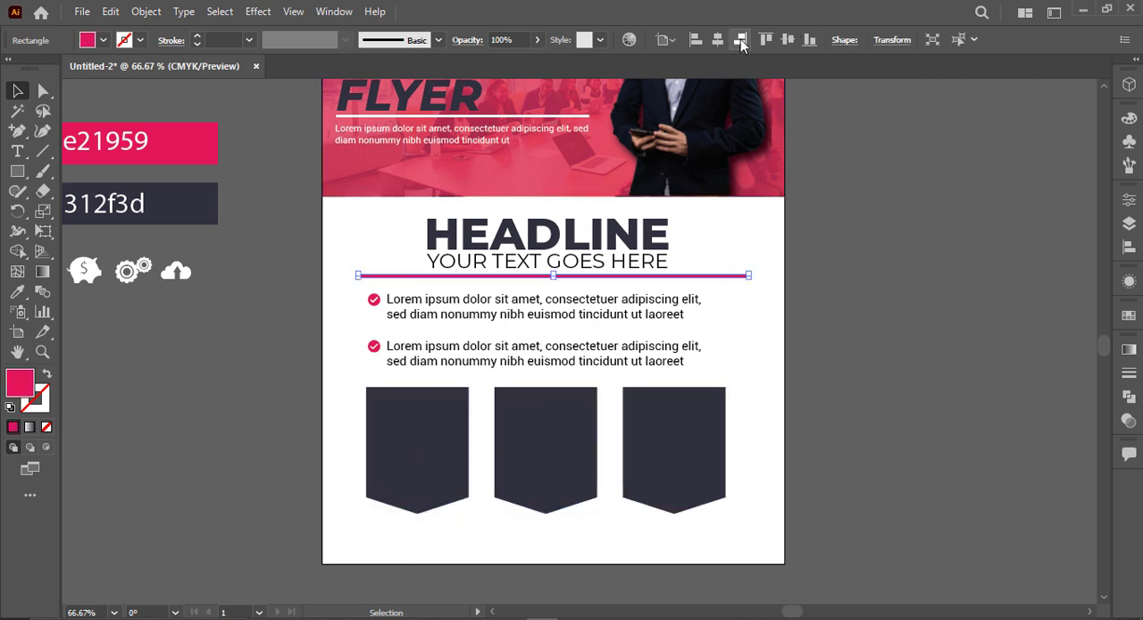
left_click(787, 40)
key("ctrl+z")
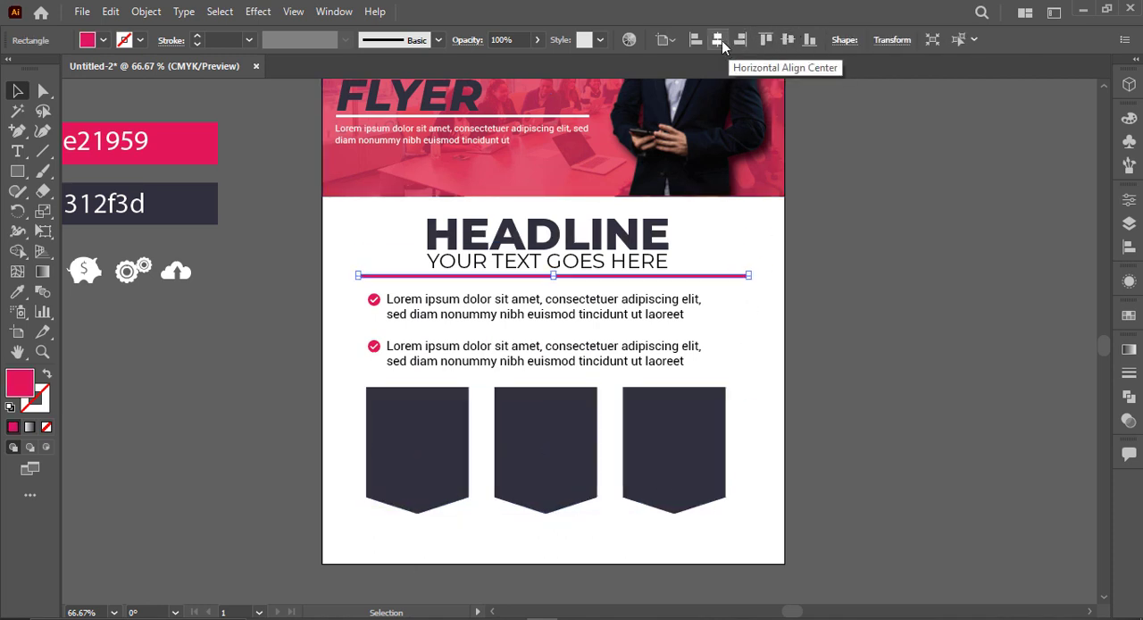
Step: Enlarge the row of three pointed shapes together until its right edge meets the end of the pink divider
left_click_drag(751, 434, 417, 499)
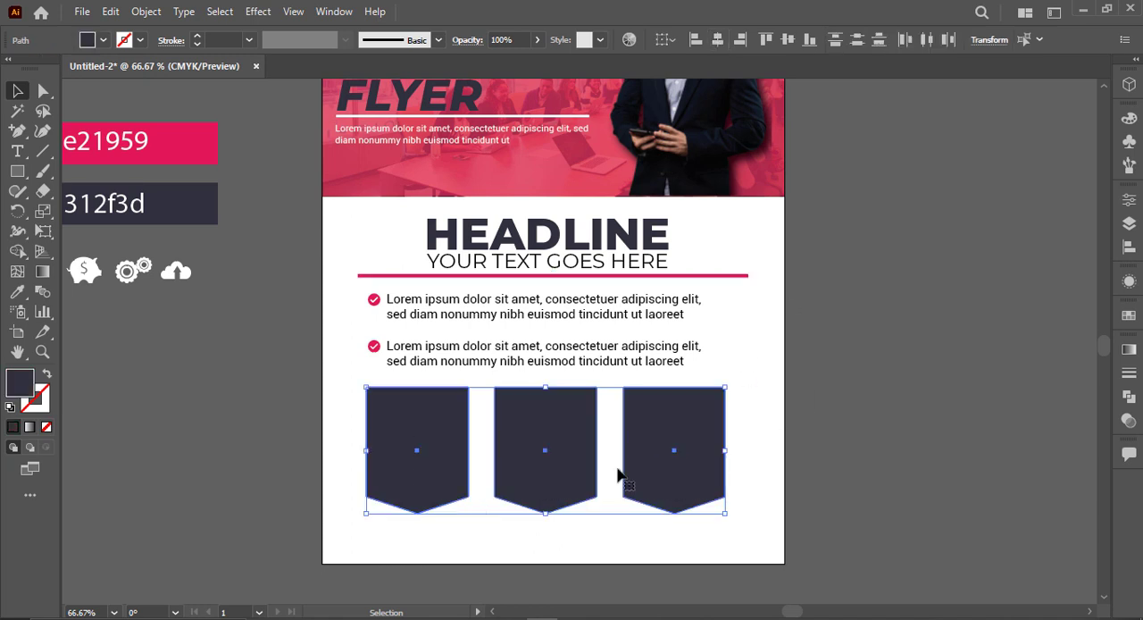
left_click_drag(718, 453, 748, 452)
left_click(873, 470)
Step: Add a point text line reading YOUR TEXT GOES HERE at the top of the first dark shape
scroll(877, 473, "up", 2)
left_click_drag(661, 454, 1103, 418)
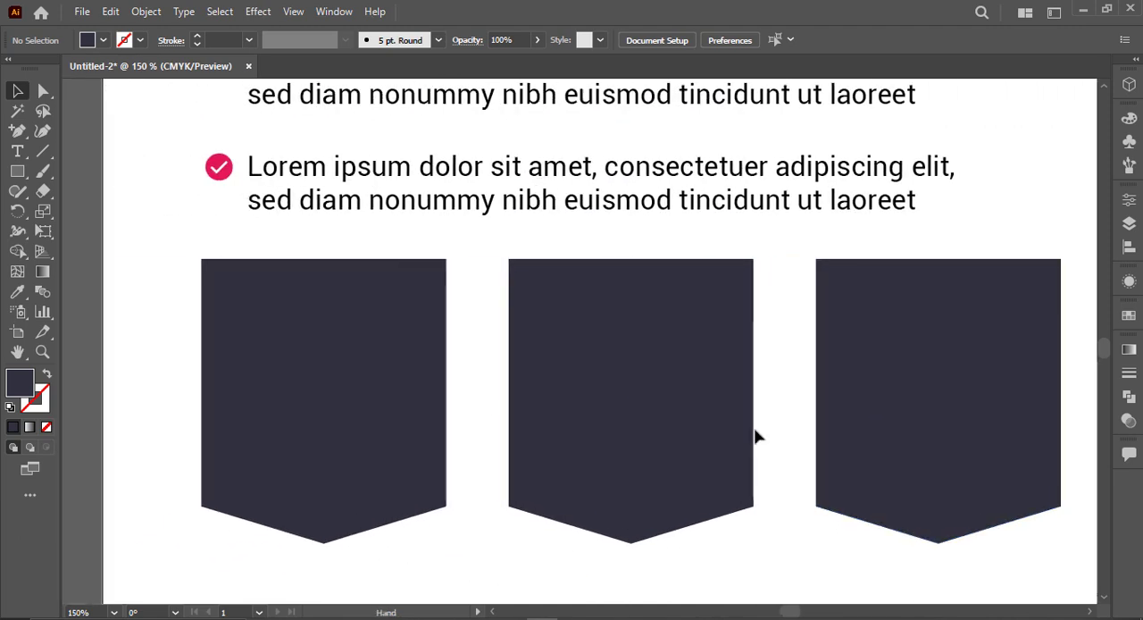
left_click(24, 152)
left_click(105, 268)
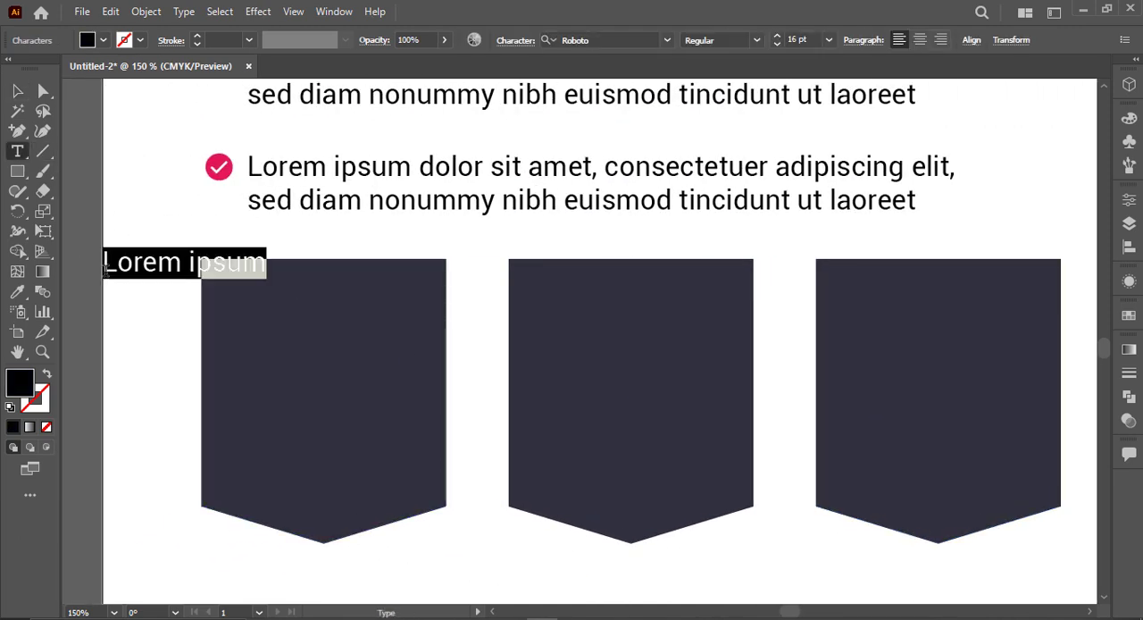
type("YOUR TEXT GOES HERE")
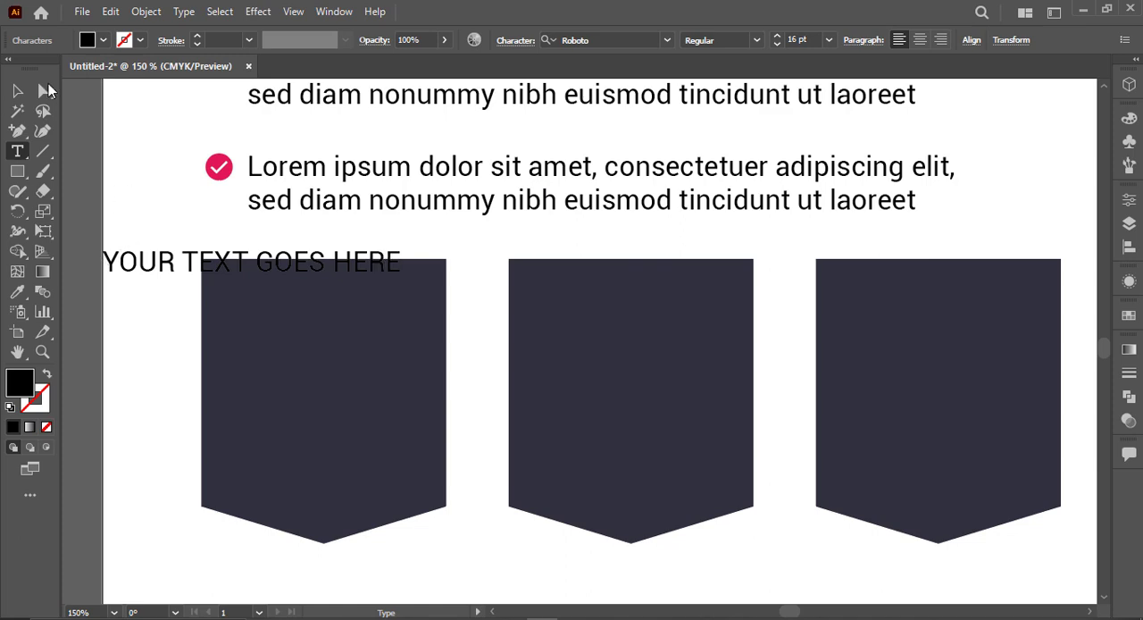
left_click(16, 96)
Step: Copy the BUSINESS title's type formatting onto the new text line and set its font size to 14 pt
scroll(85, 187, "down", 2)
left_click_drag(114, 258, 398, 485)
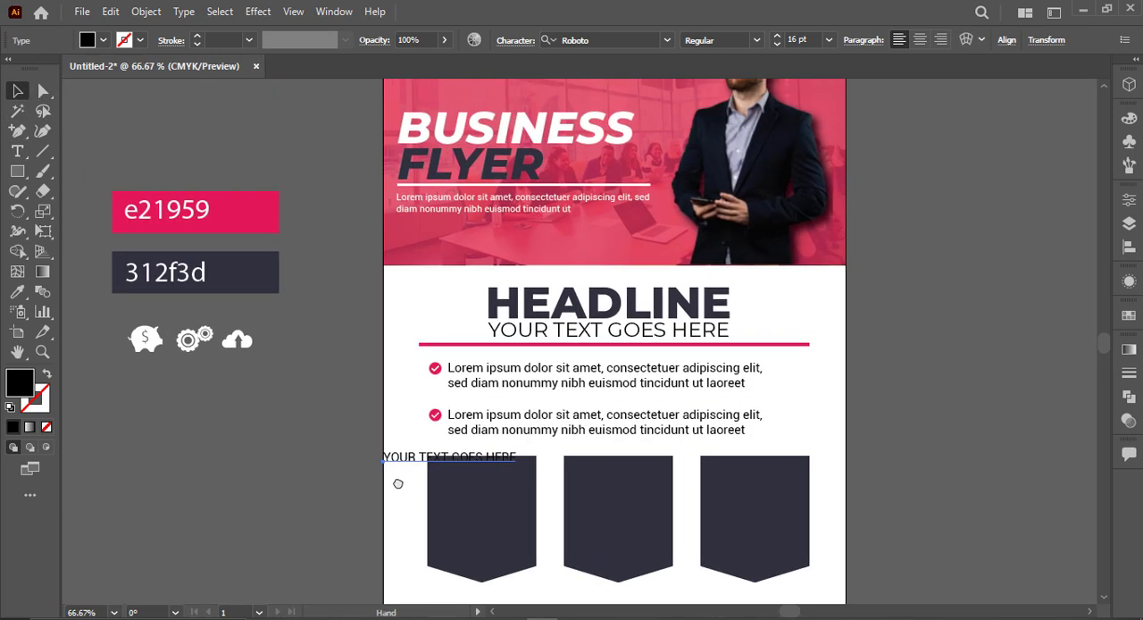
key("i")
left_click(591, 123)
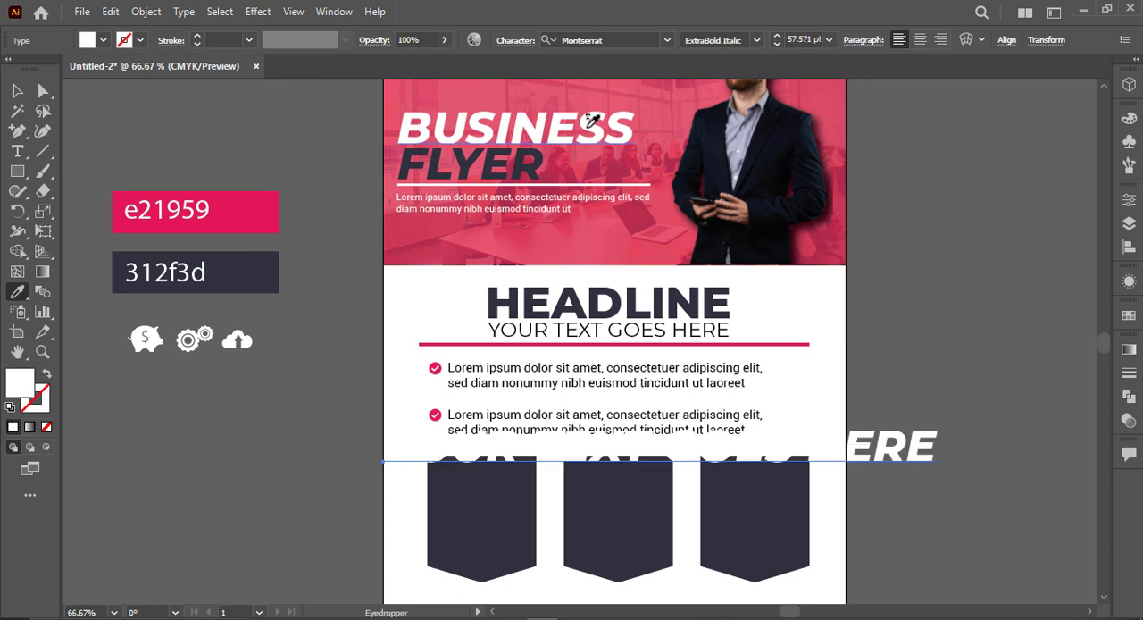
left_click(824, 40)
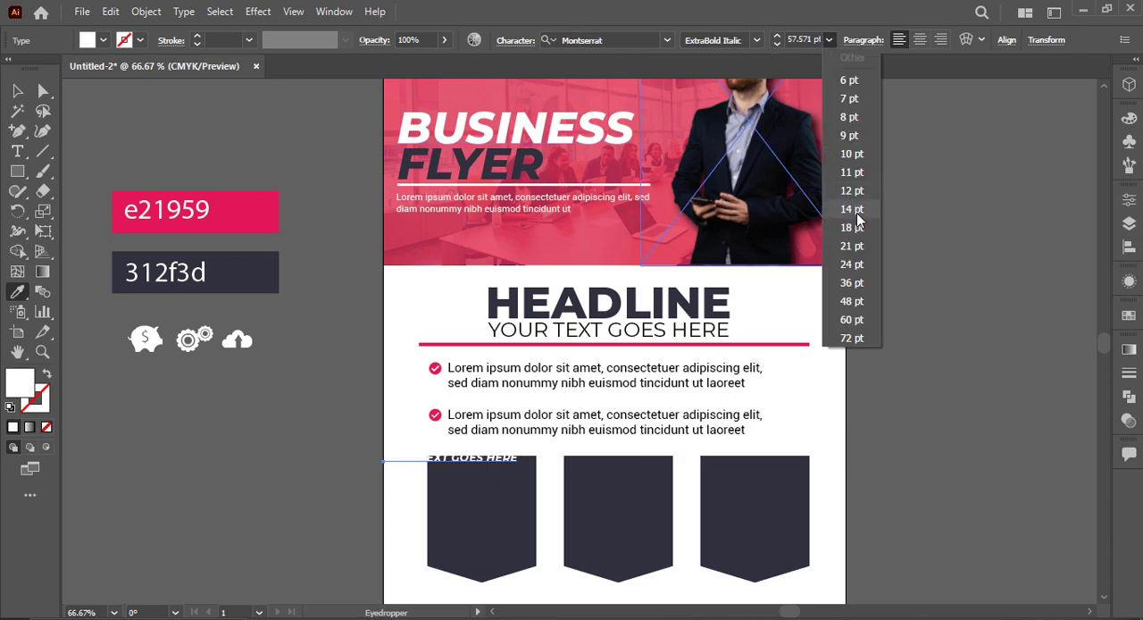
left_click(852, 211)
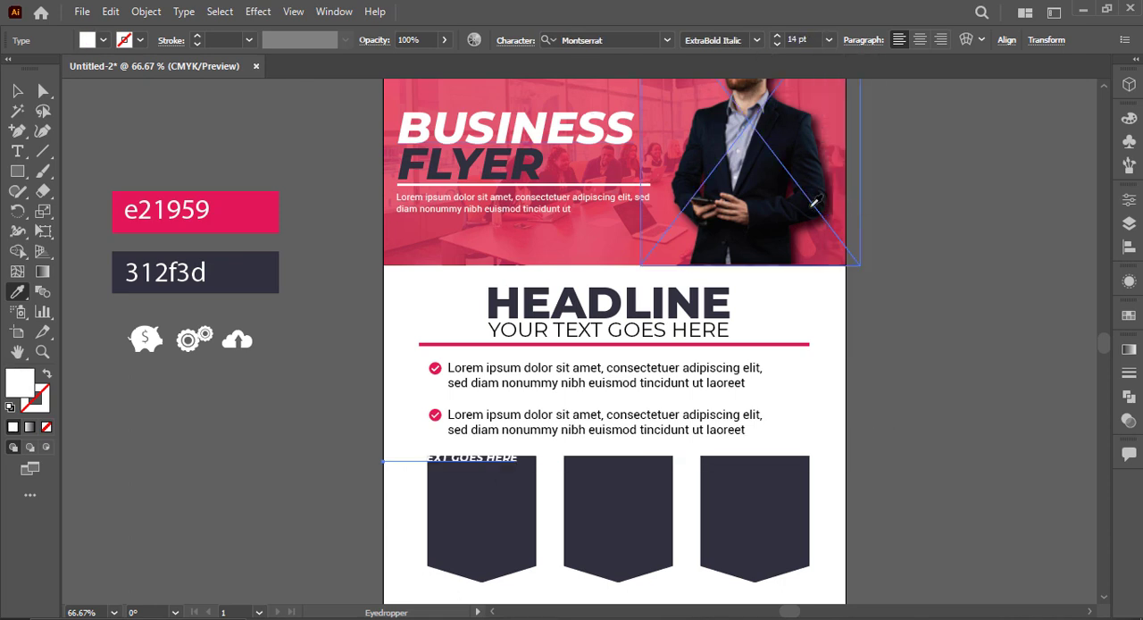
Step: Colour the new text line with the e21959 swatch and change its font style to ExtraBold
left_click(273, 214)
key("v")
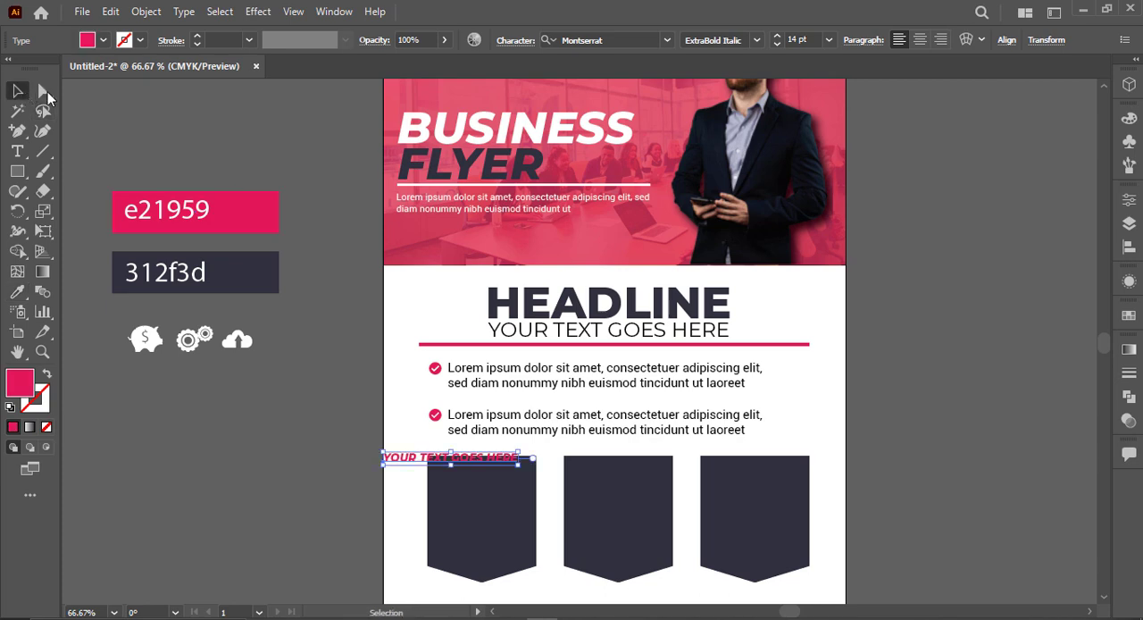
left_click(758, 40)
left_click(727, 316)
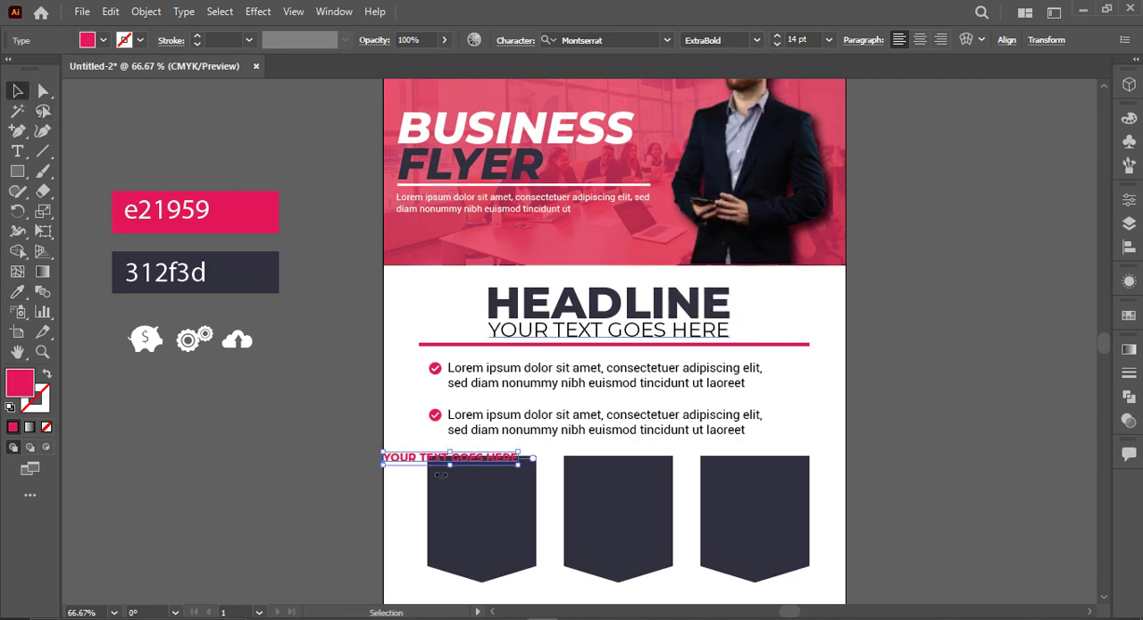
Step: Scale the pink text line down to about 10 pt and position it near the top of the first dark shape
left_click_drag(465, 458, 518, 477)
scroll(518, 476, "up", 3)
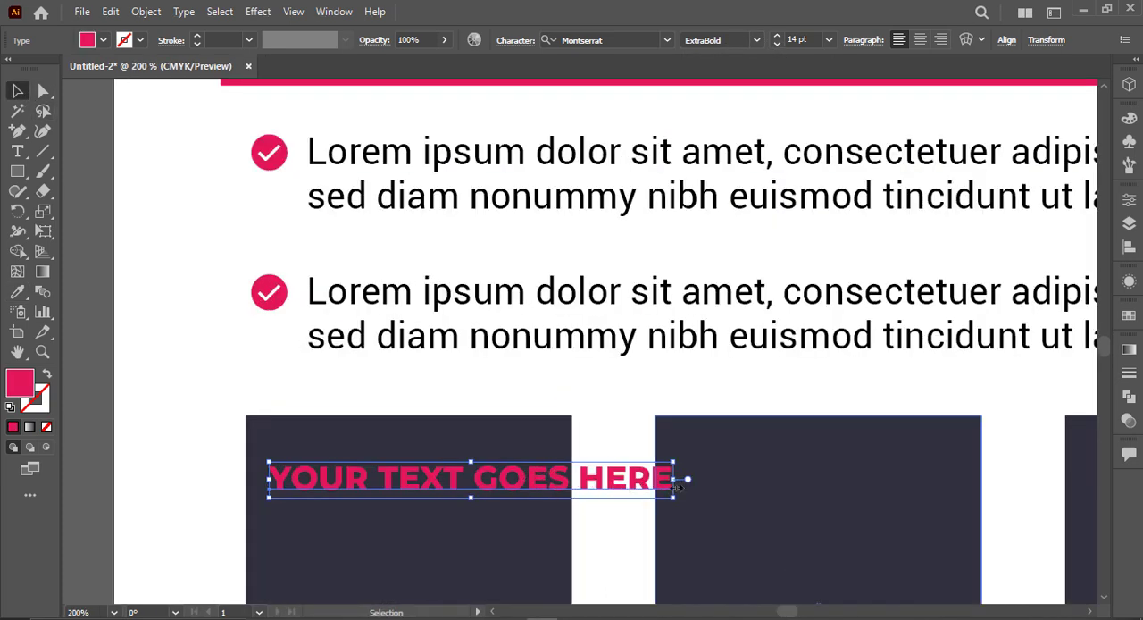
left_click_drag(676, 498, 599, 487)
left_click(599, 487)
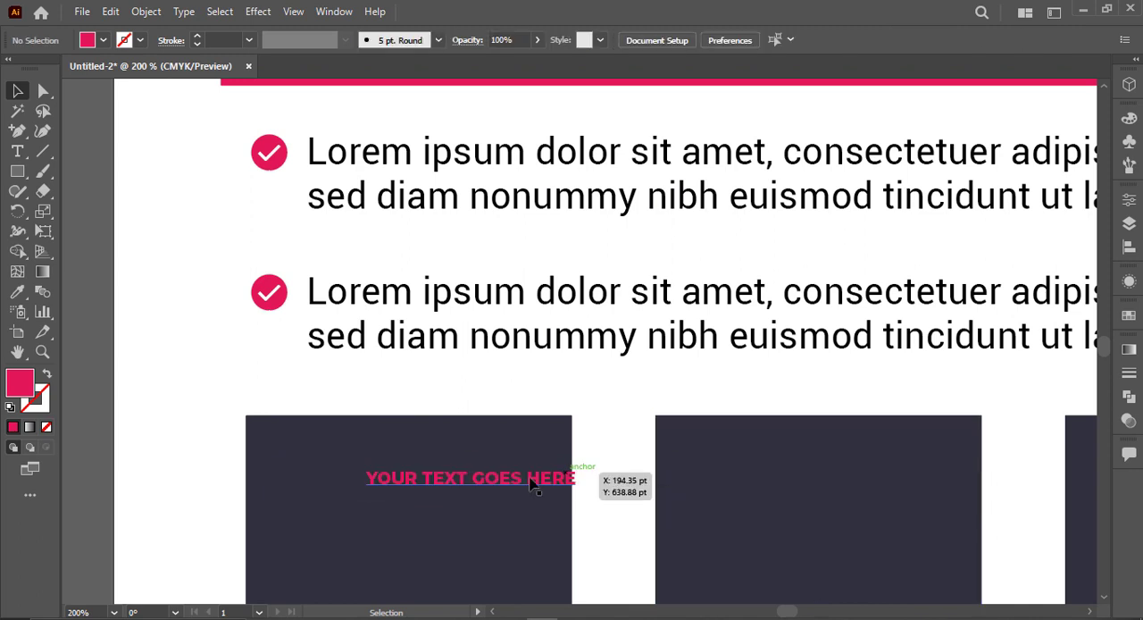
mouse_move(530, 476)
left_mouse_down()
mouse_move(424, 445)
mouse_move(550, 482)
left_mouse_up()
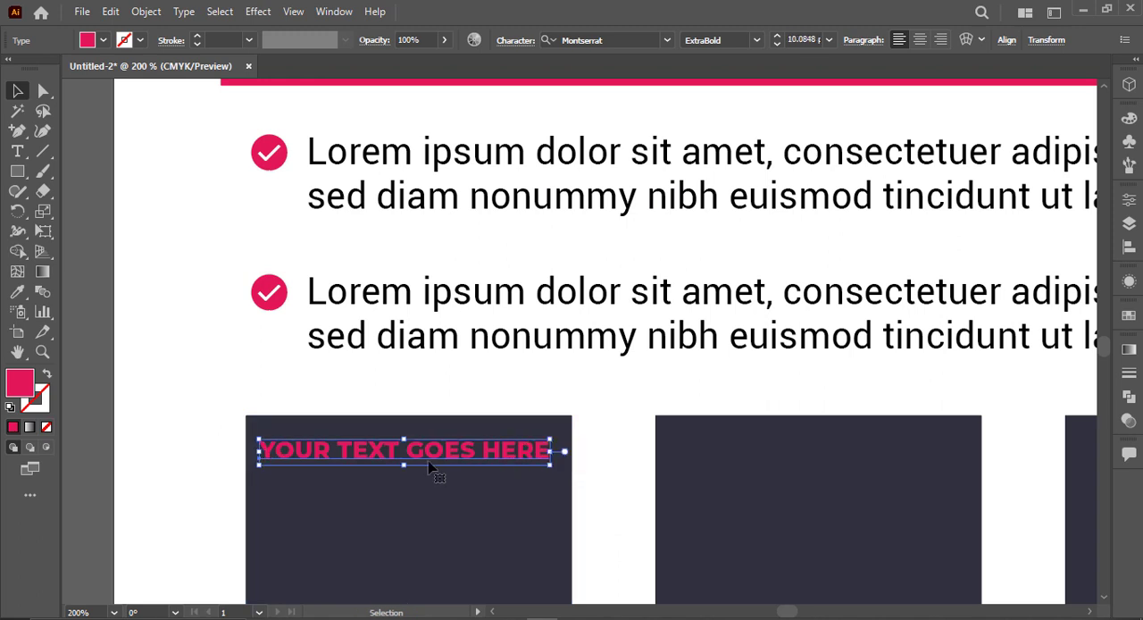
Step: Shorten the pink line in the first dark shape to YOUR TEXT HERE and enlarge it to nearly the shape's width
double_click(431, 450)
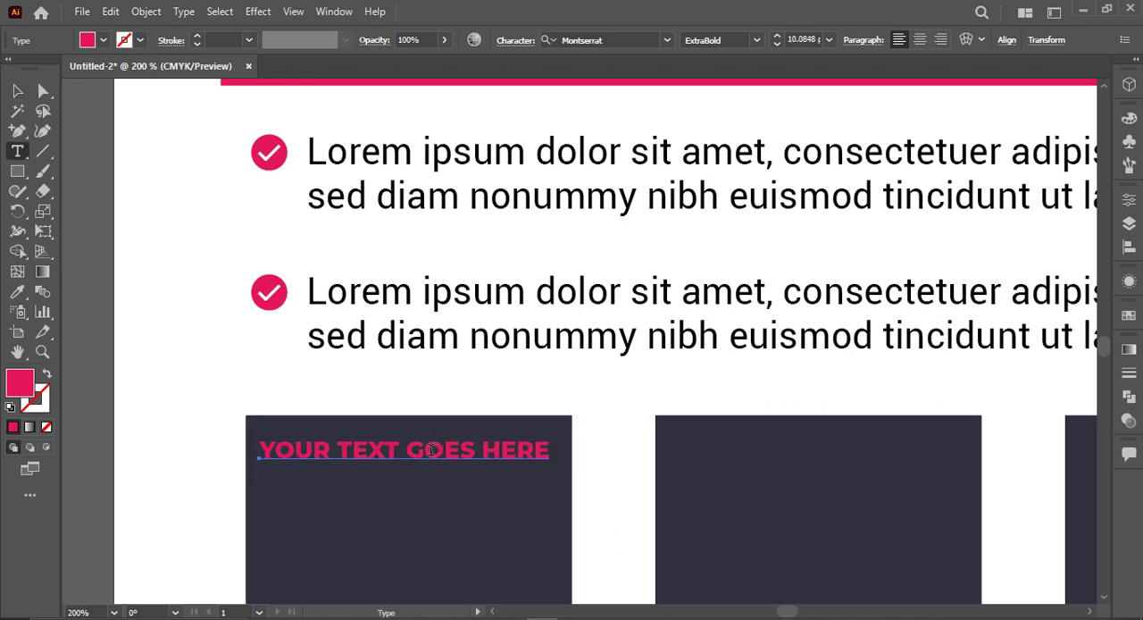
double_click(453, 446)
key("BackSpace")
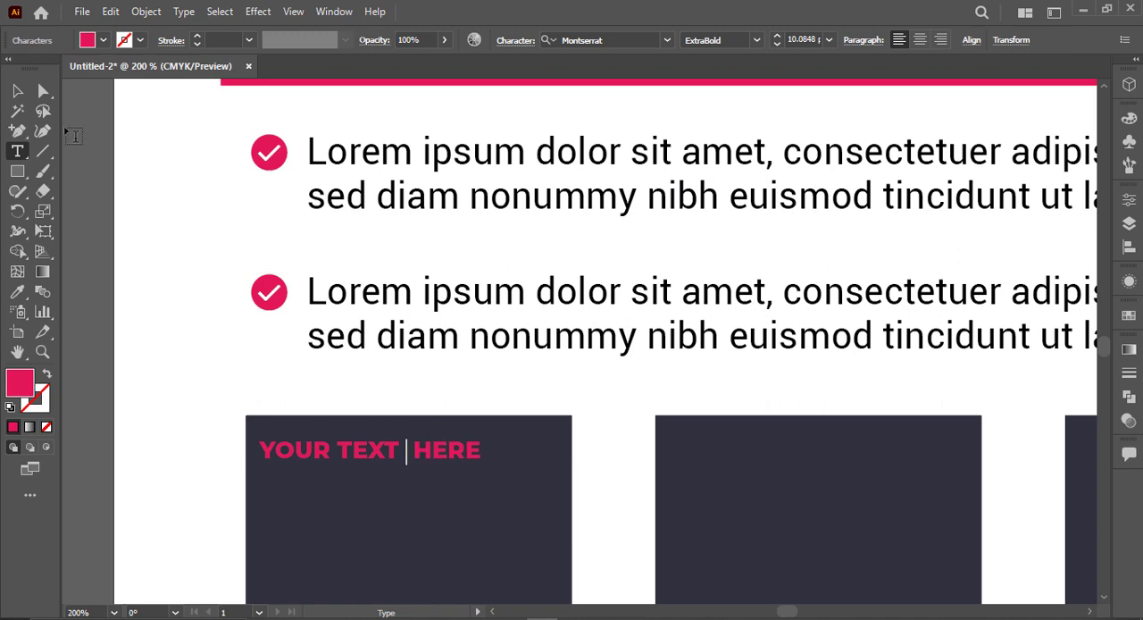
key("Escape")
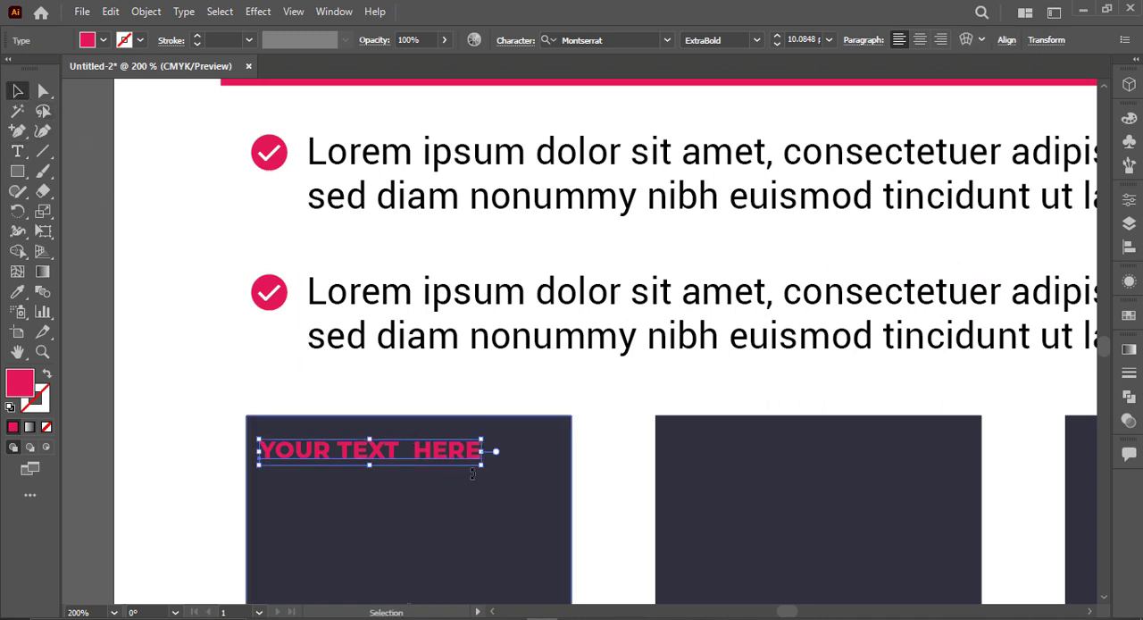
double_click(409, 450)
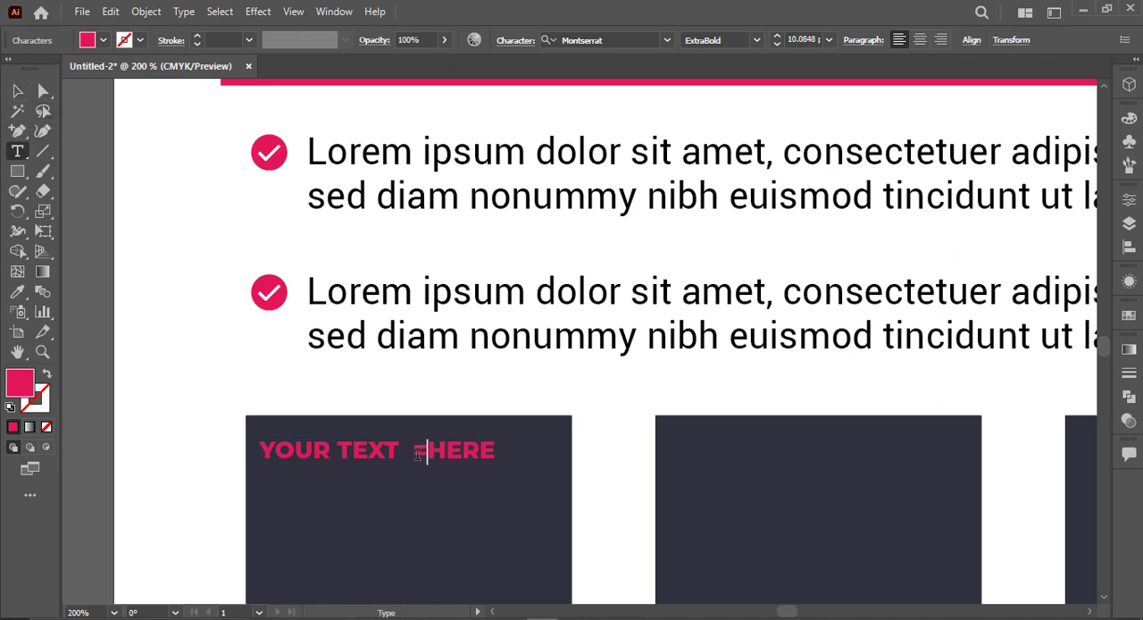
key("Escape")
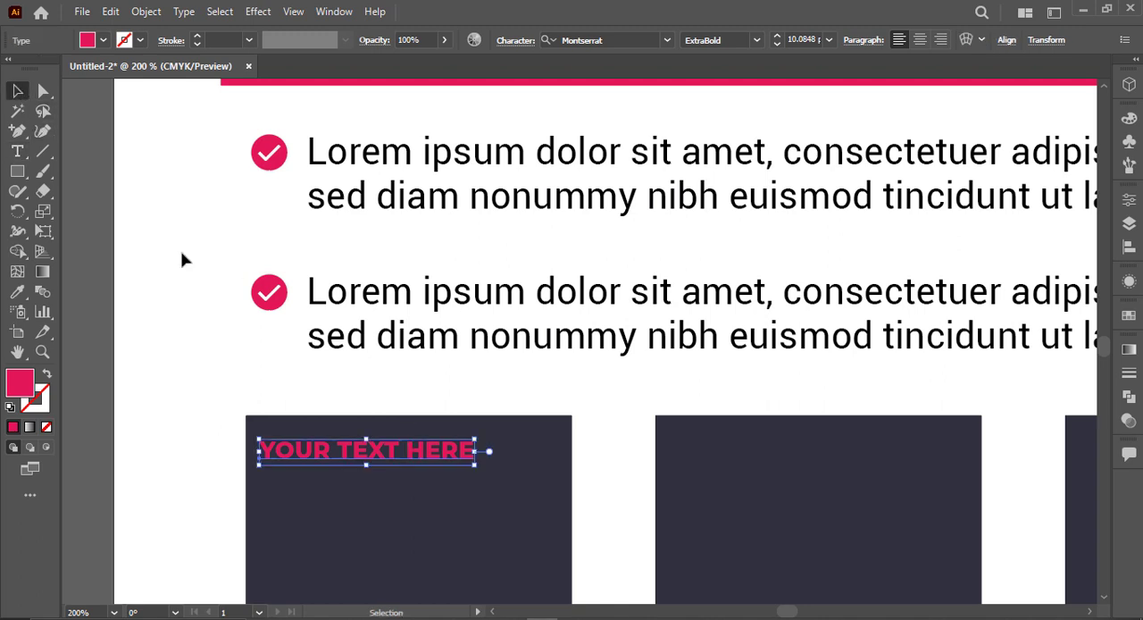
left_click_drag(474, 466, 564, 507)
left_click(616, 469)
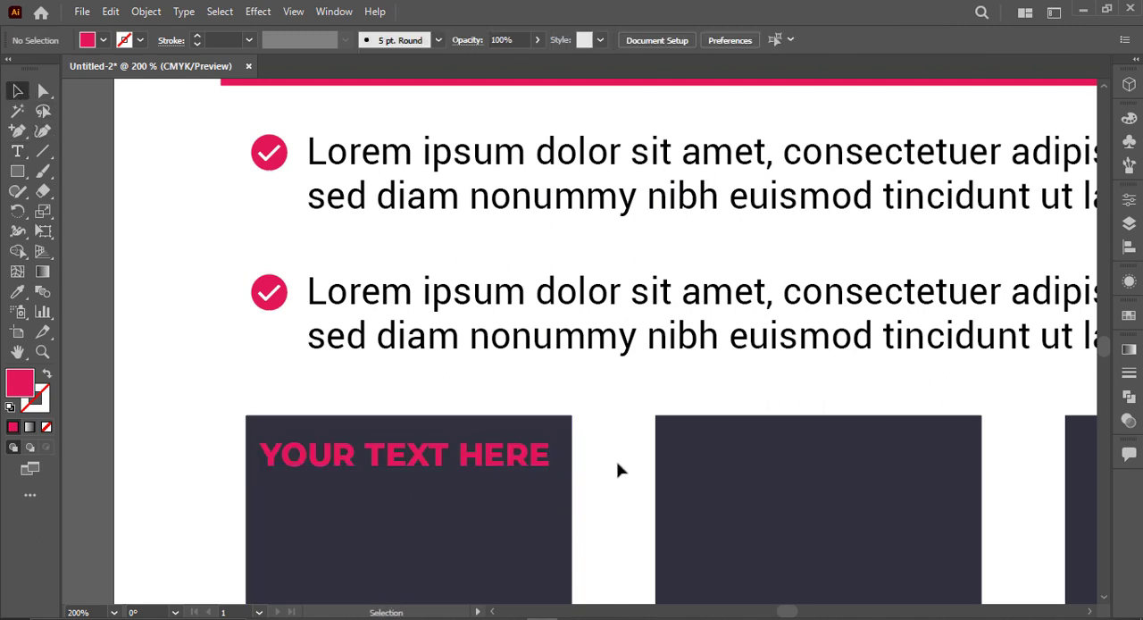
Step: Draw a straight horizontal line just beneath YOUR TEXT HERE, about as wide as the text
left_click(43, 151)
left_click_drag(258, 400, 551, 428)
scroll(239, 384, "down", 1)
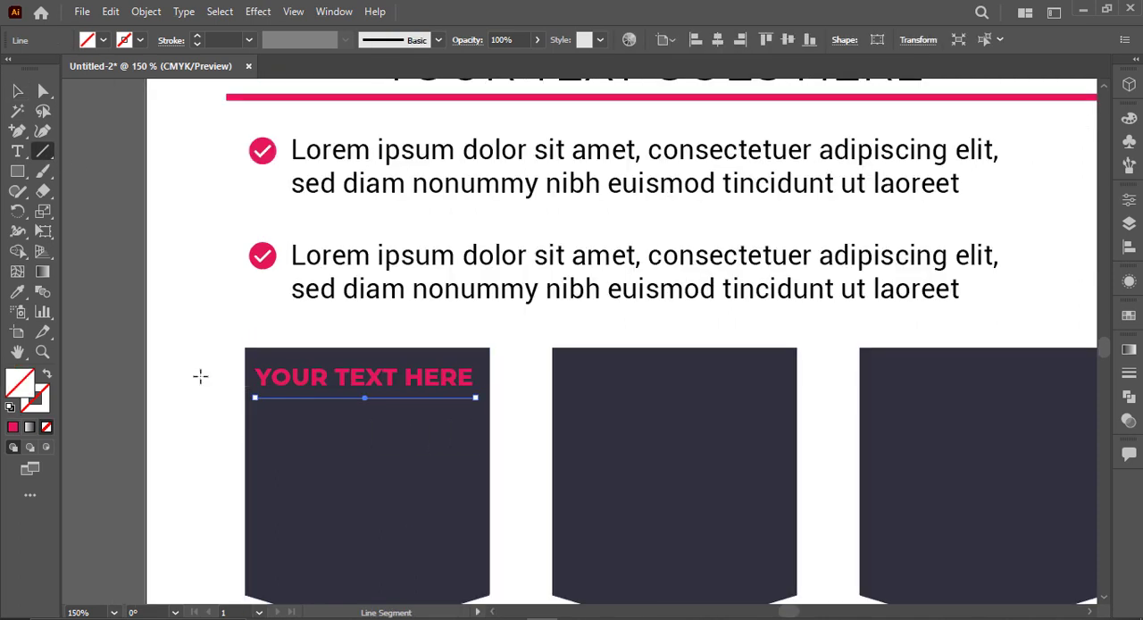
Step: Sample the pink of the bar under the headline for the new line and apply it as the stroke with no fill
scroll(200, 375, "up", 4)
key("i")
scroll(214, 330, "up", 3)
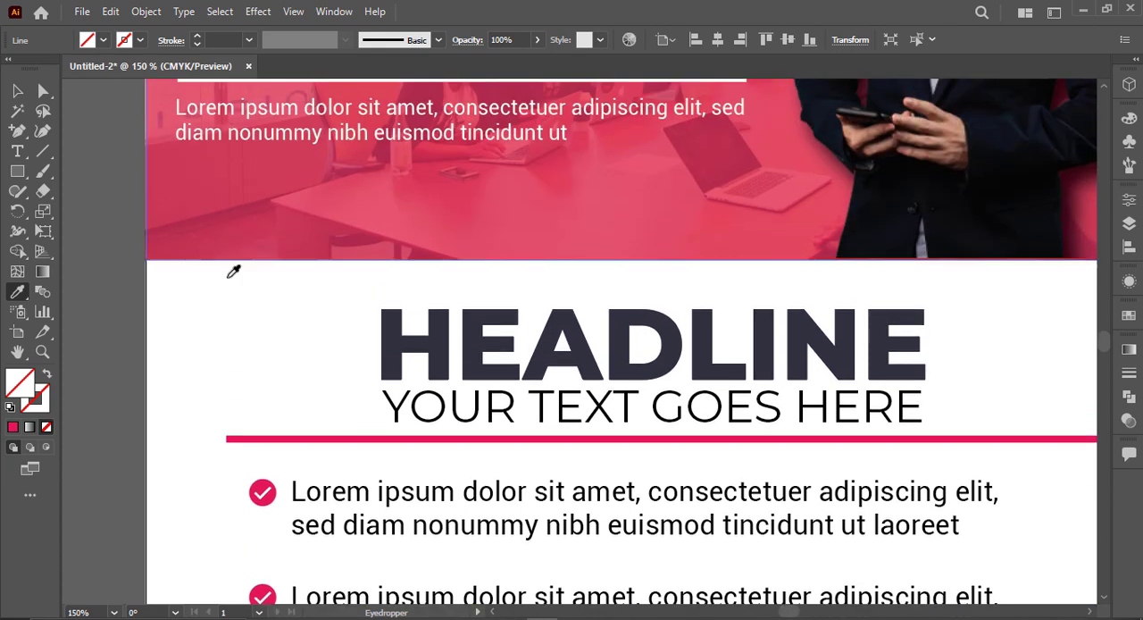
scroll(316, 375, "down", 2)
left_click(317, 355)
scroll(312, 364, "down", 2)
scroll(311, 364, "down", 1)
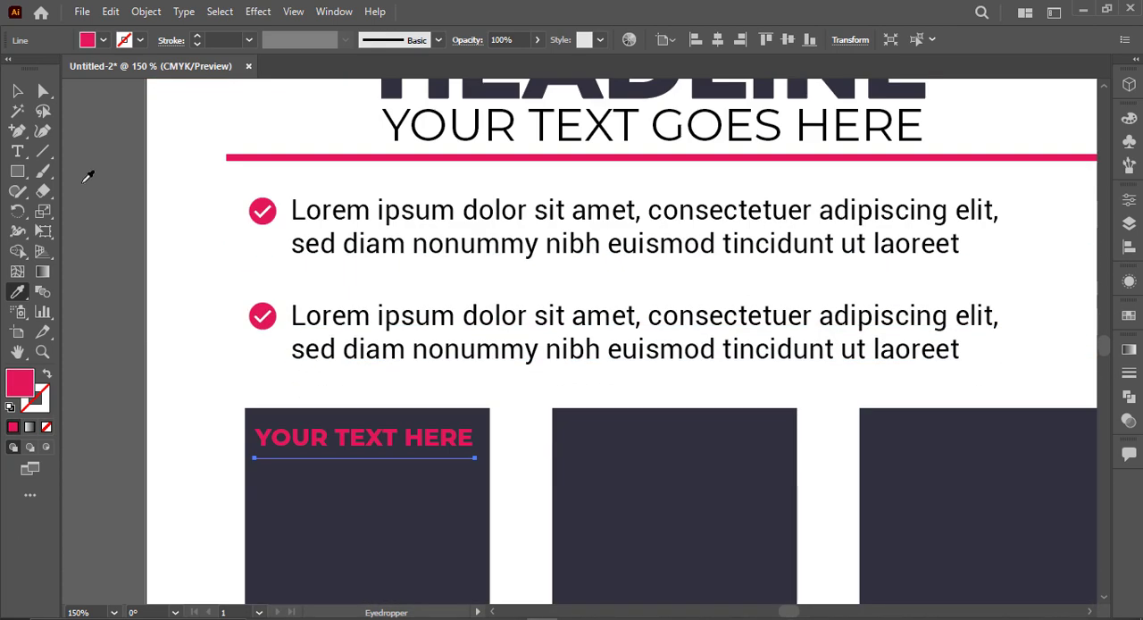
left_click(17, 90)
left_click(48, 374)
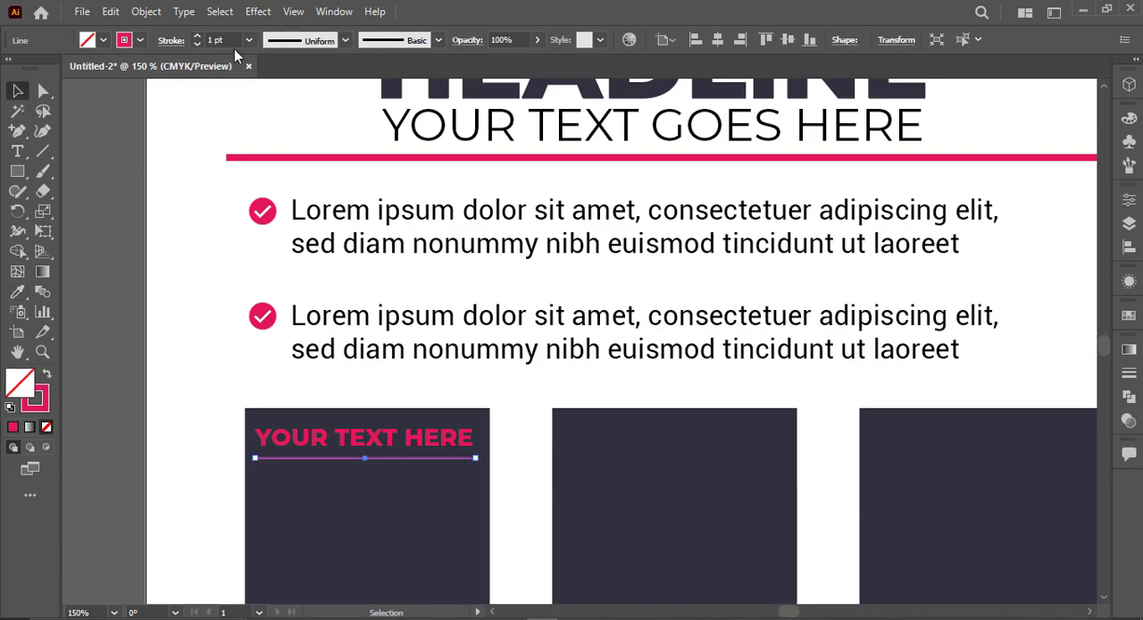
Step: Set the pink line's stroke weight to 2 pt and make it dashed with 4 pt dashes
left_click(196, 37)
left_click(171, 41)
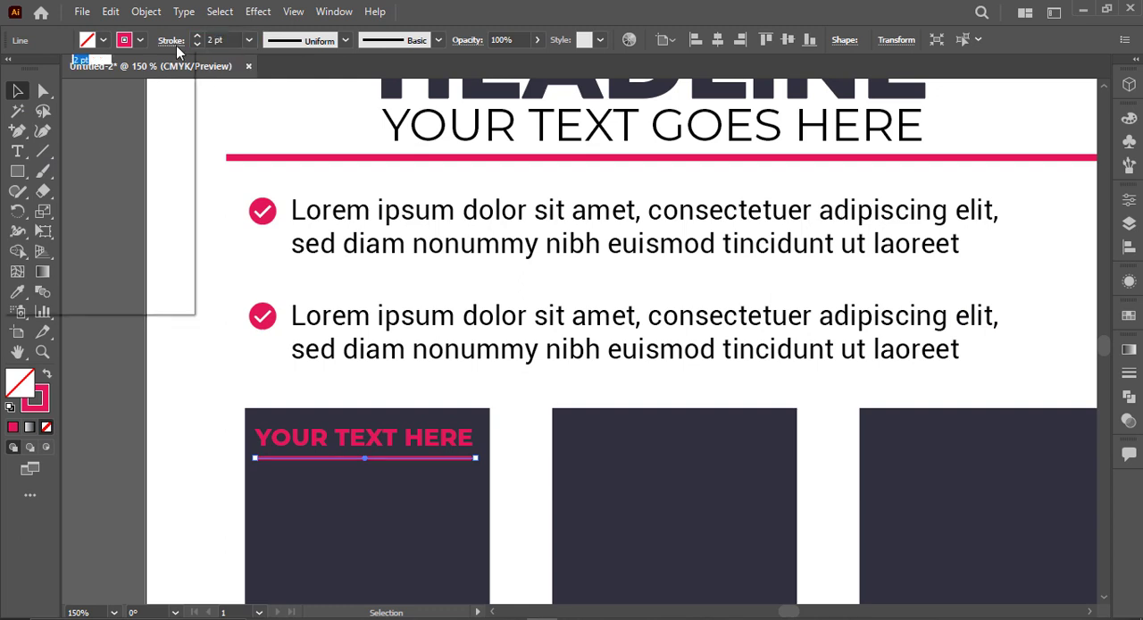
left_click(11, 156)
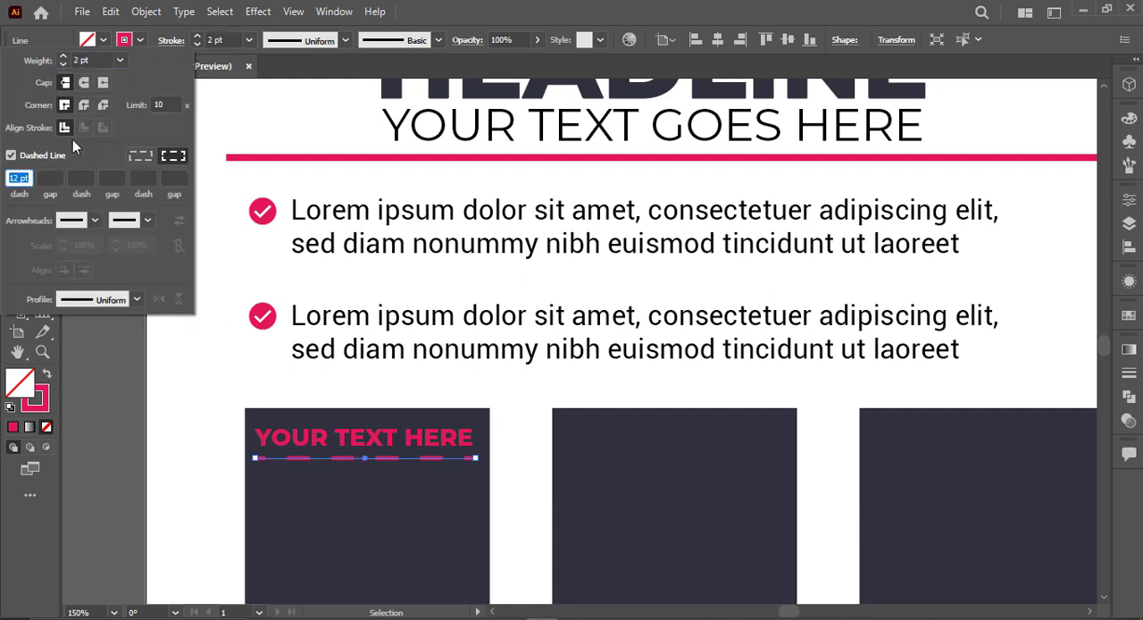
key("Down")
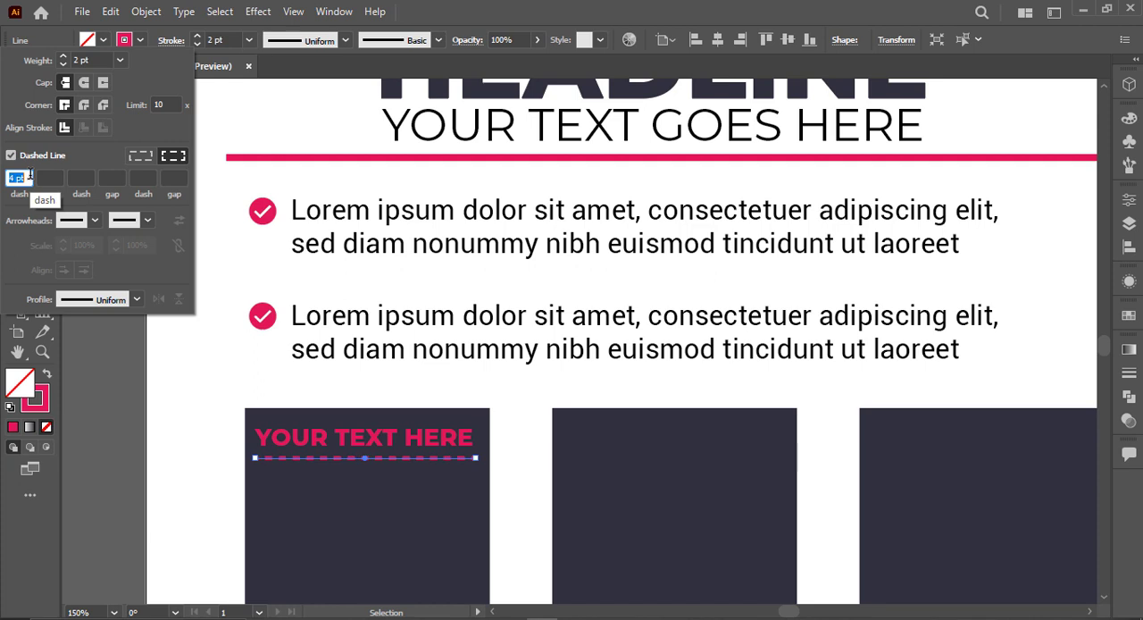
left_click(557, 23)
left_click(108, 338)
scroll(134, 343, "down", 4)
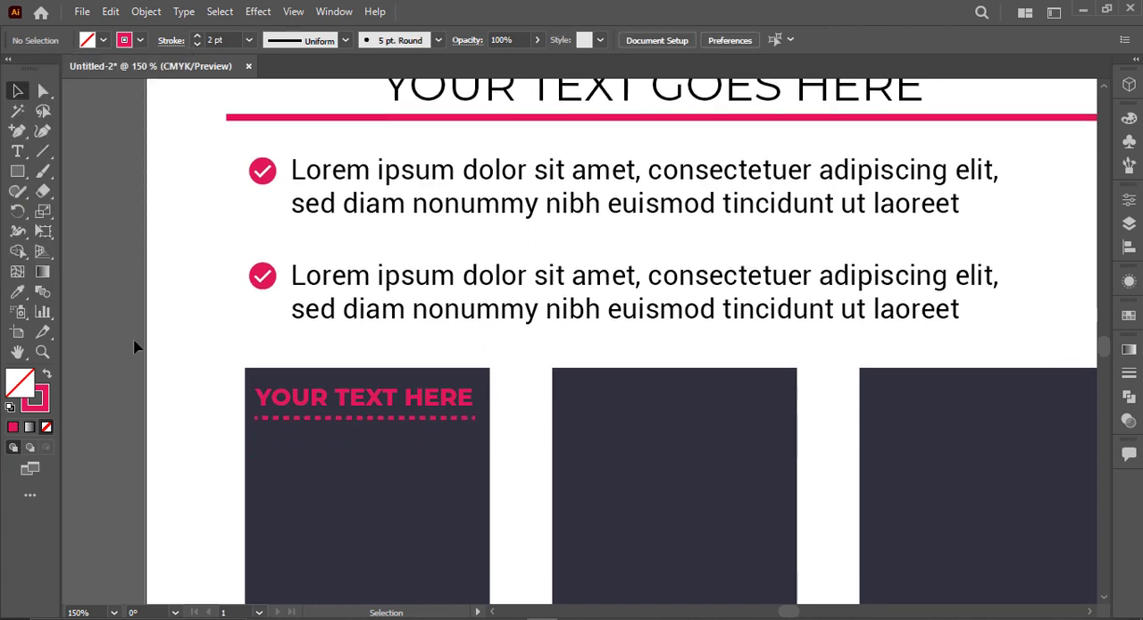
Step: Add a placeholder area-text paragraph beneath the dashed line in the first dark shape and set its font size to 7 pt
scroll(134, 343, "down", 1)
left_click_drag(294, 369, 395, 426)
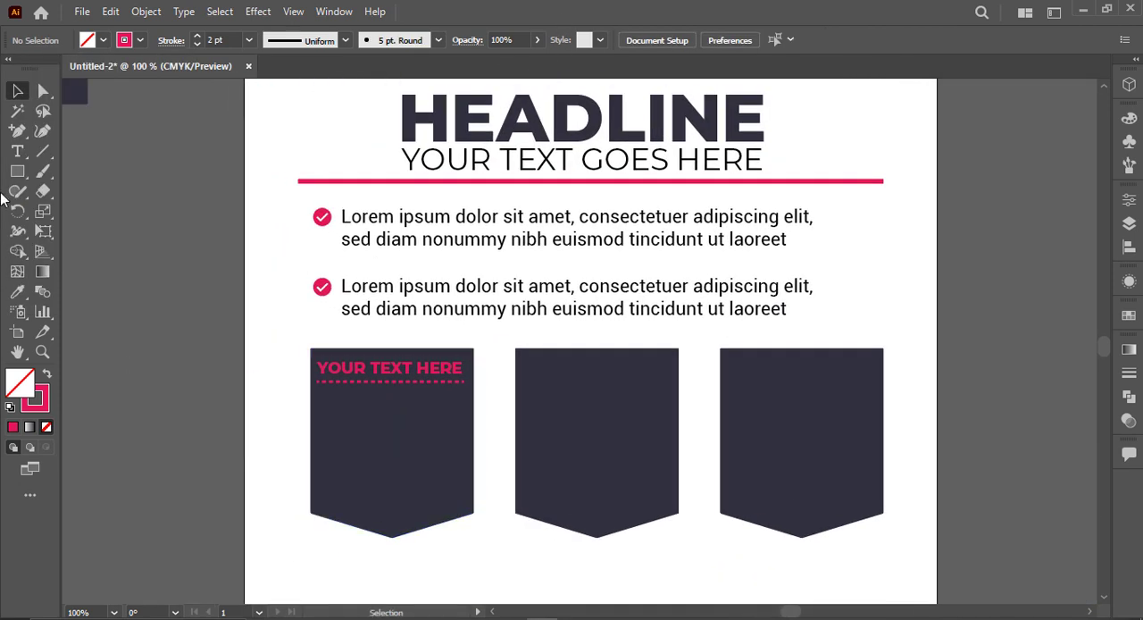
left_click(22, 155)
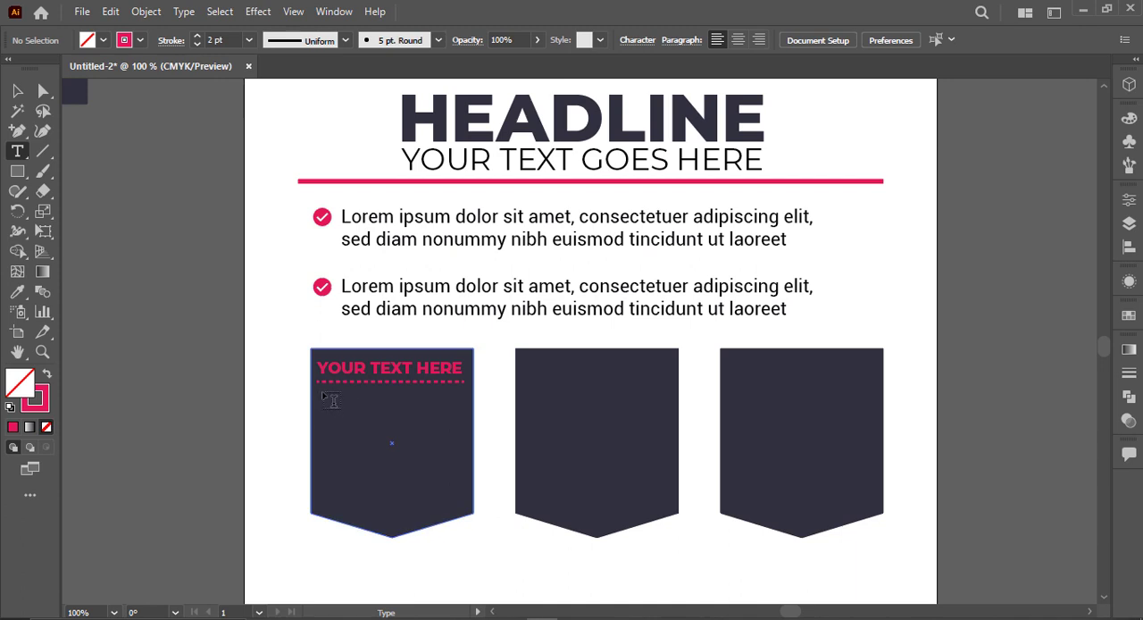
left_click_drag(323, 393, 455, 494)
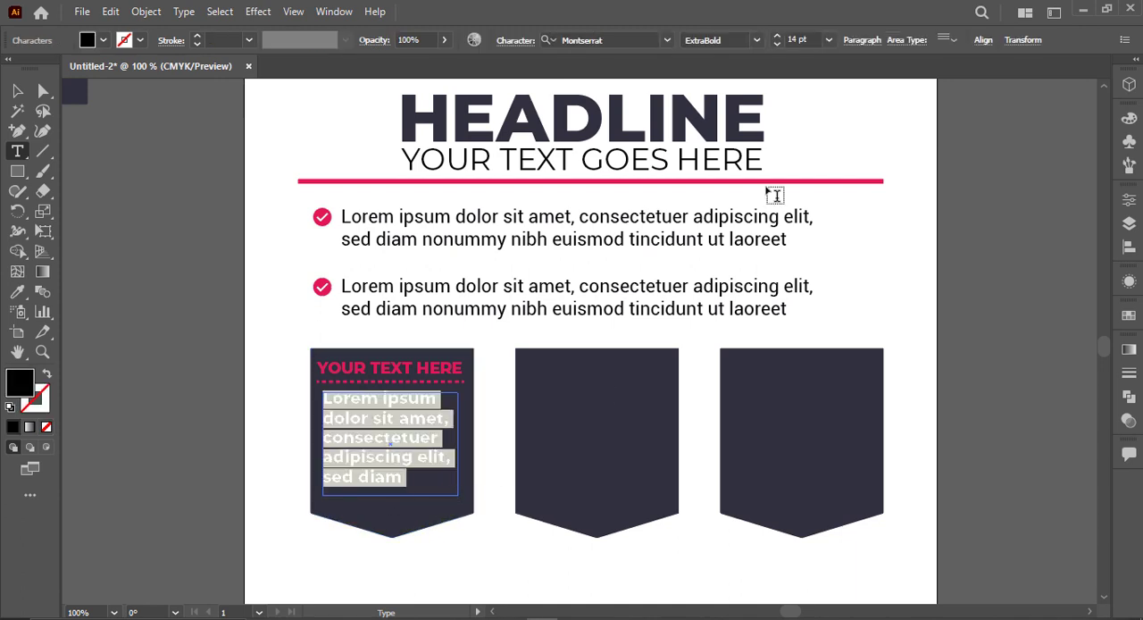
scroll(813, 41, "down", 8)
scroll(810, 40, "up", 1)
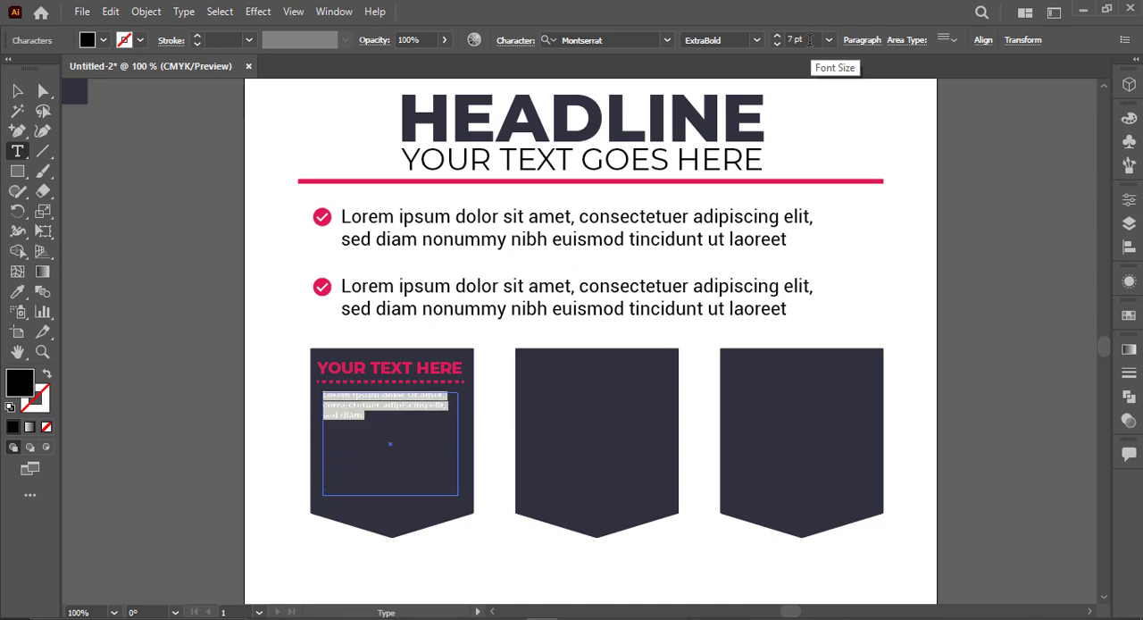
Step: Change the placeholder paragraph's font to Roboto Medium
left_click(619, 39)
type("ro")
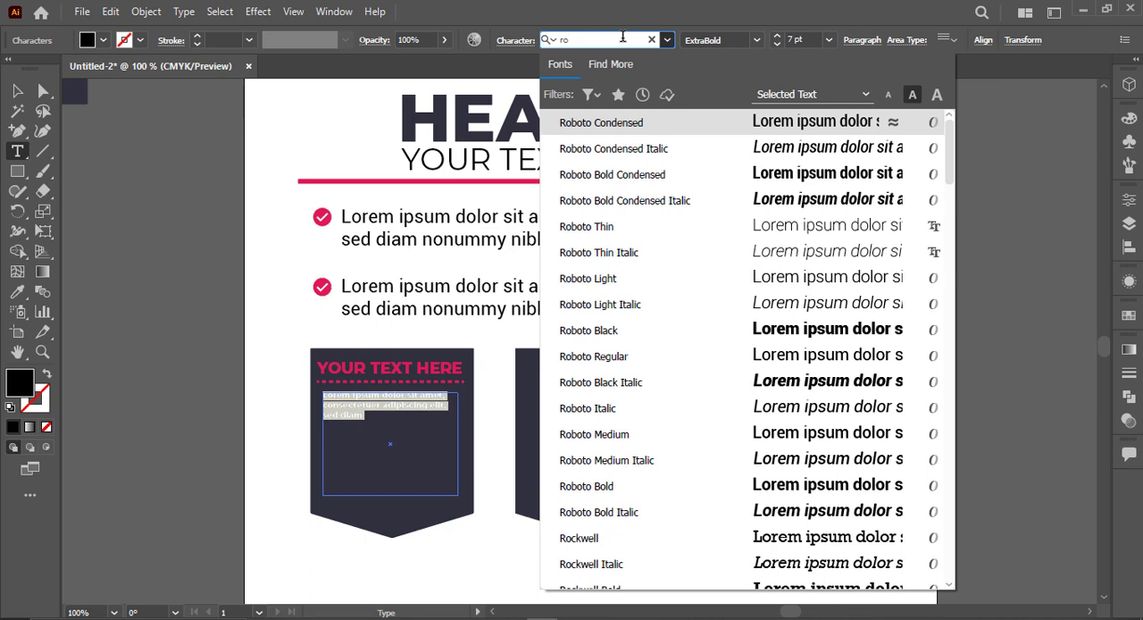
type("bit")
key("BackSpace")
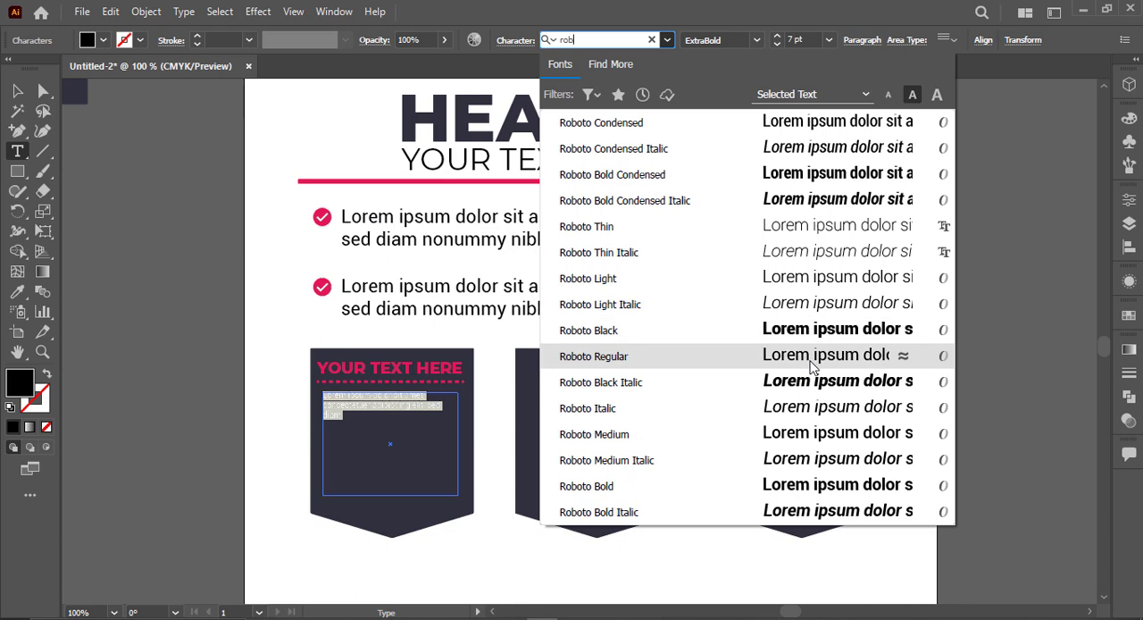
left_click(821, 434)
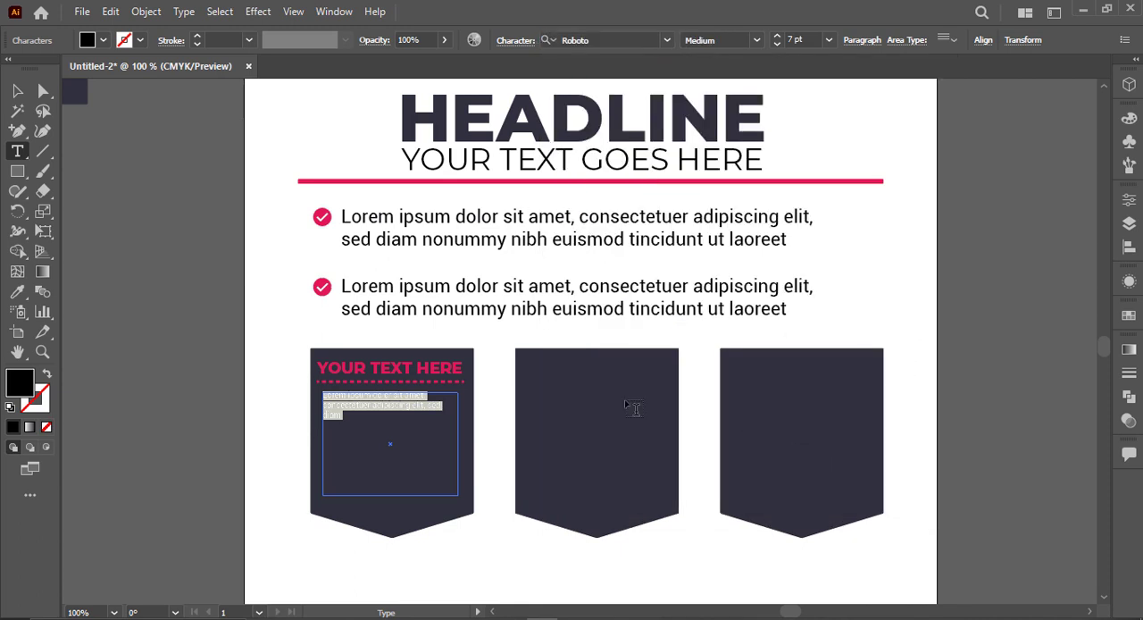
Step: Replace the paragraph with a new placeholder text frame drawn slightly lower beneath the dashed line in the first dark shape
left_click(17, 90)
left_click(382, 393)
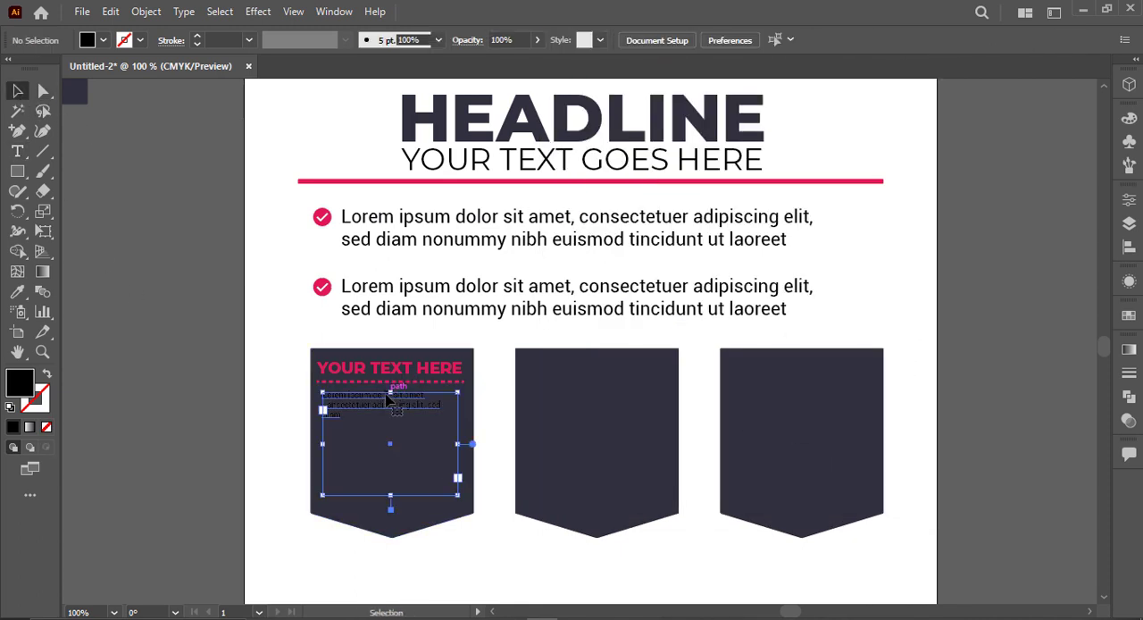
key("ctrl+shift+a")
key("t")
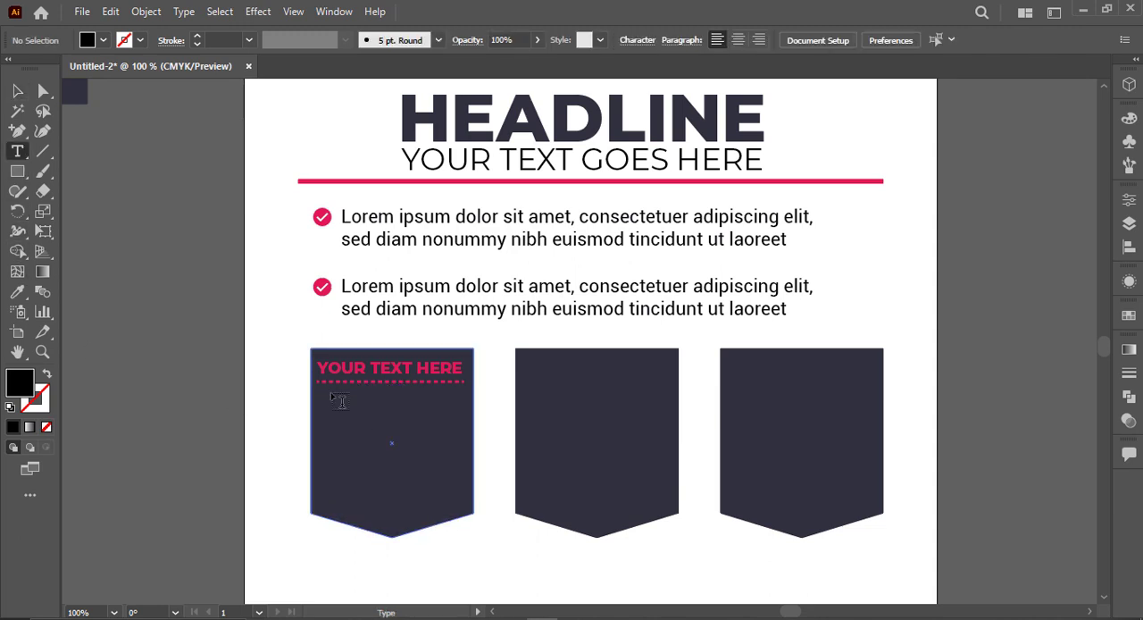
left_click_drag(325, 407, 462, 492)
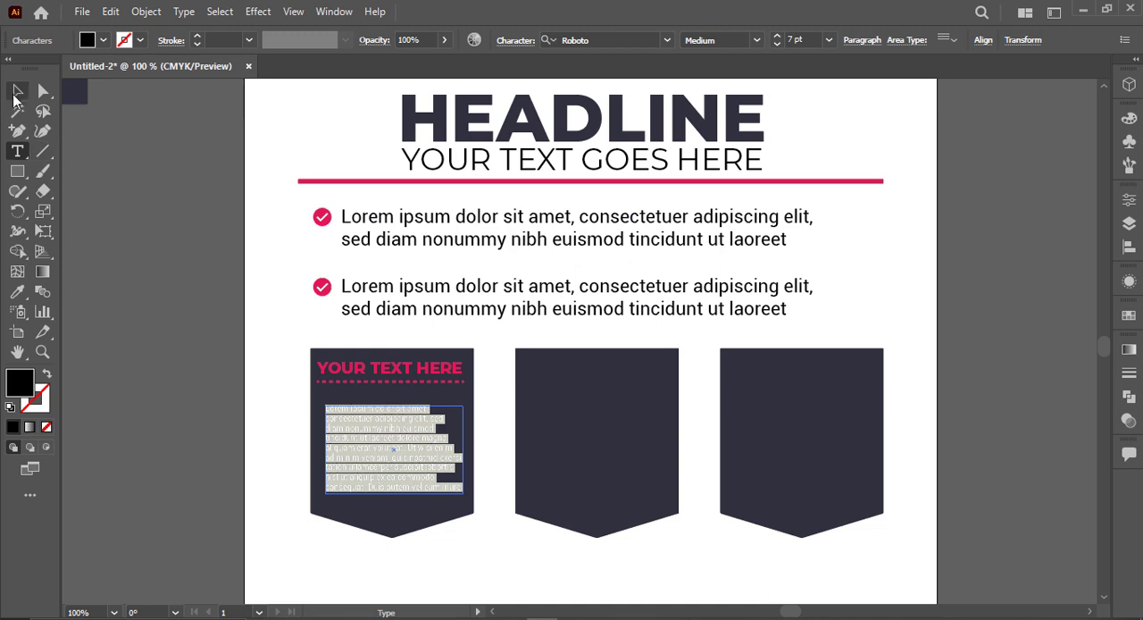
left_click(15, 93)
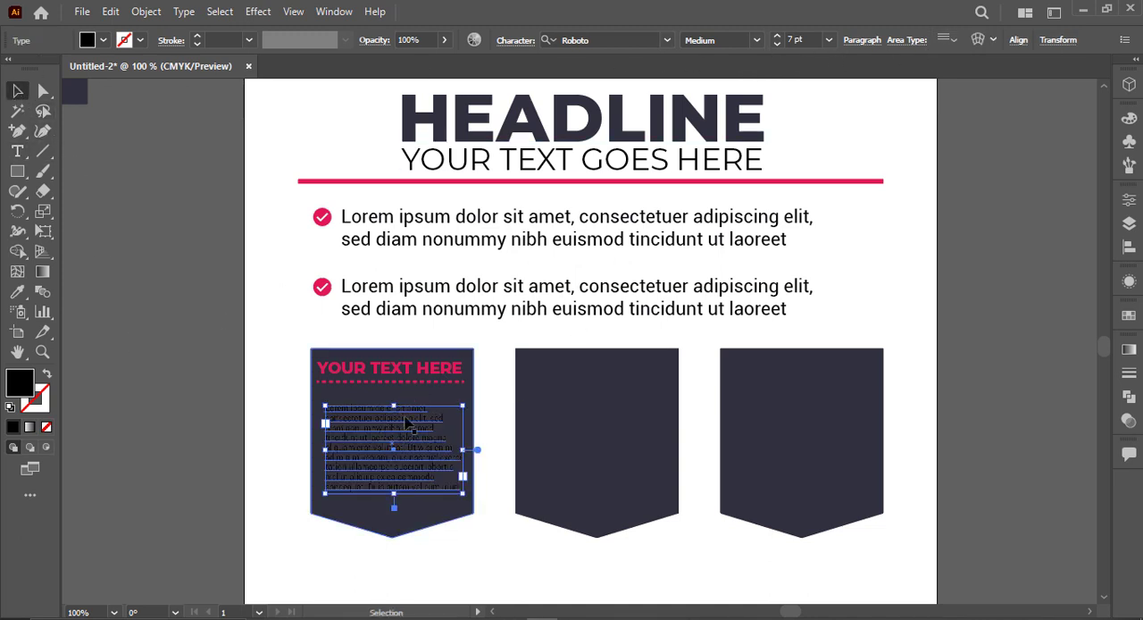
left_click(1017, 40)
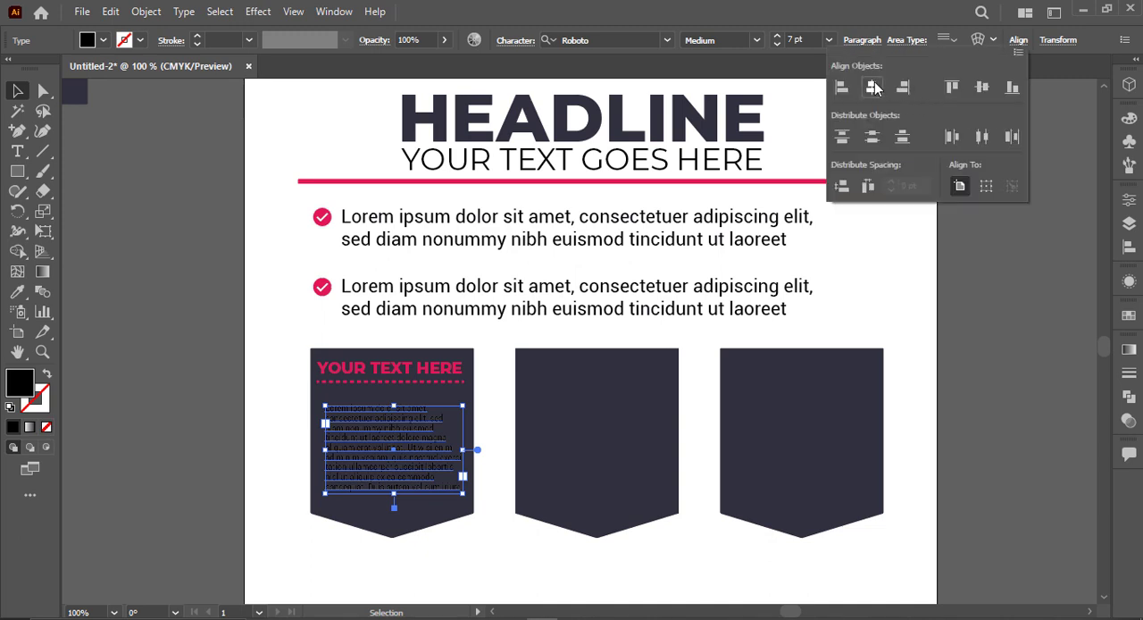
left_click(873, 87)
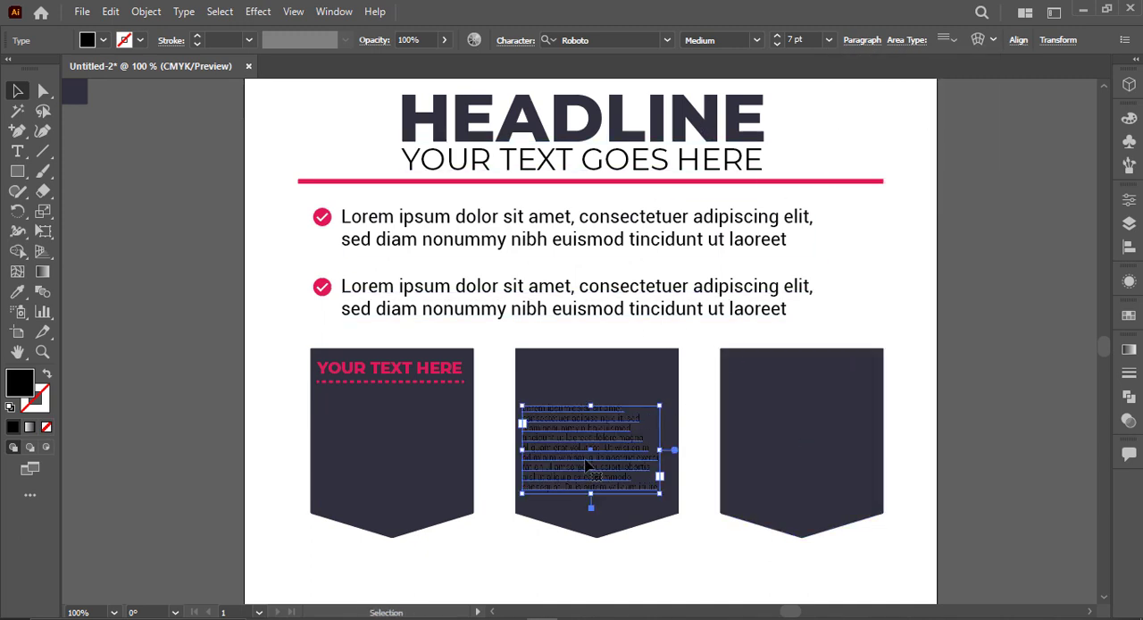
key("ctrl+z")
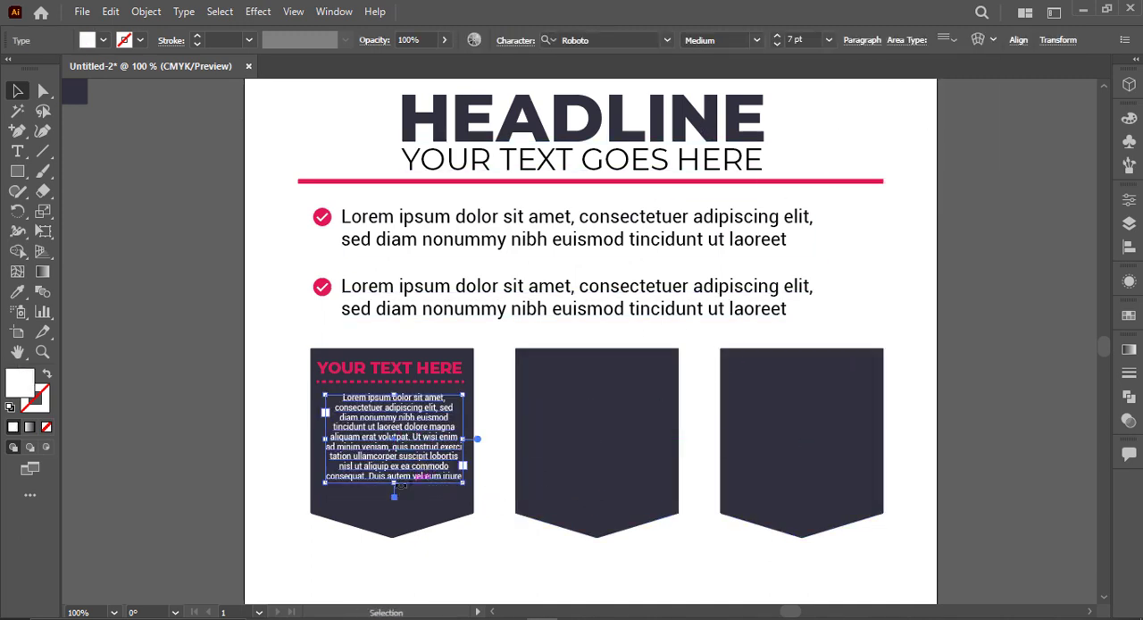
Step: Extend the white paragraph's text frame downward and increase its line spacing to fill the first dark shape
left_click_drag(400, 484, 401, 502)
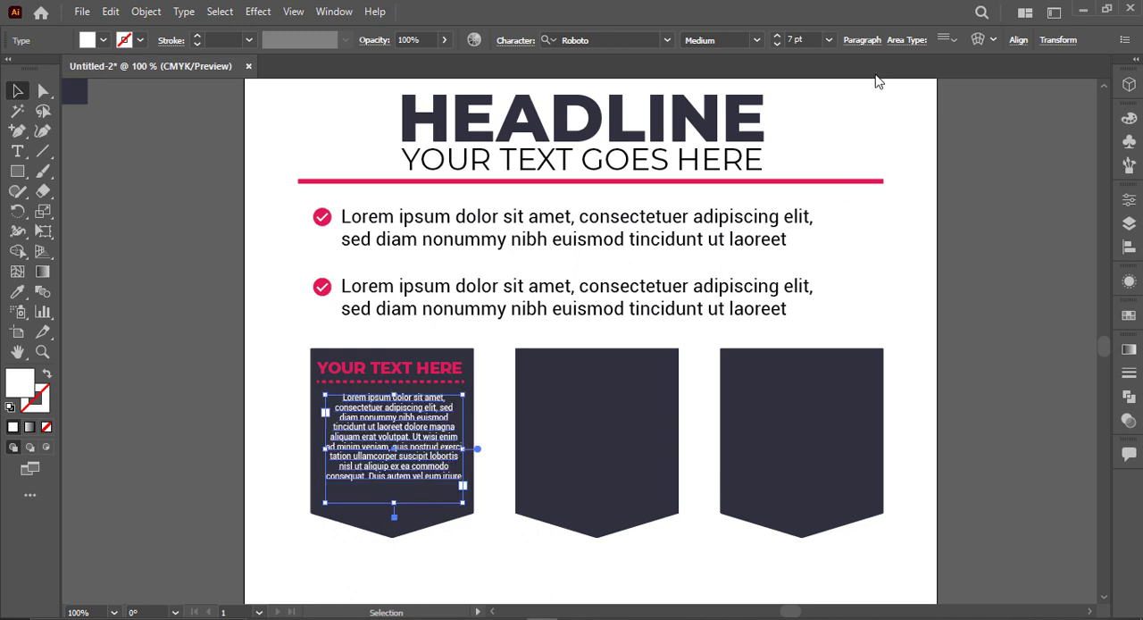
key("Up")
left_click(211, 379)
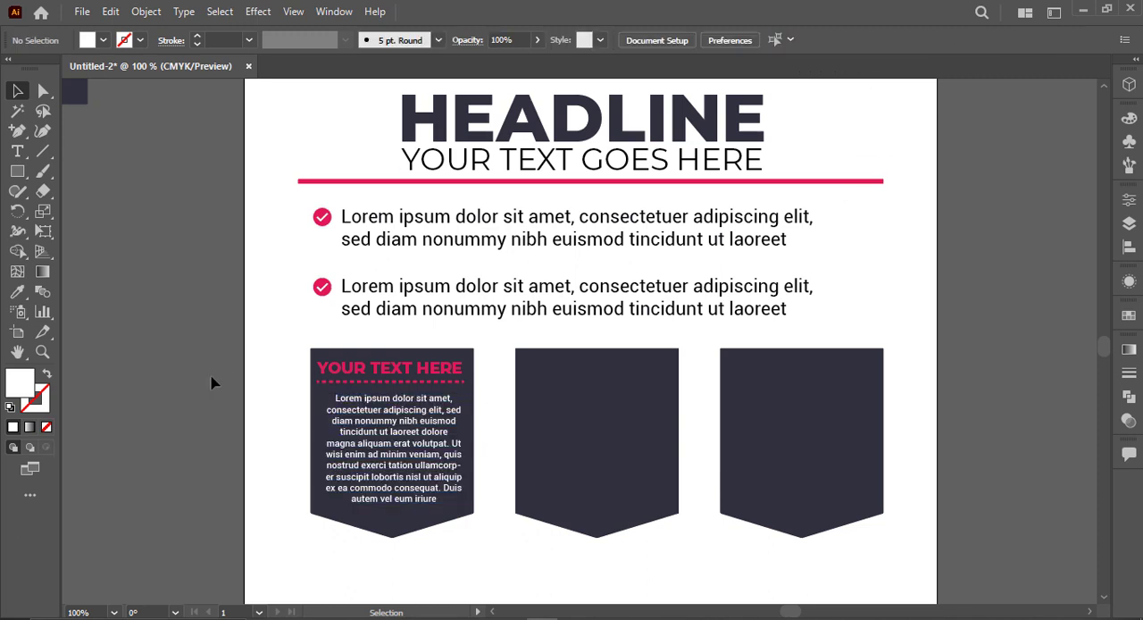
Step: Copy the pink heading, dashed line and white paragraph from the first dark shape into the second and third shapes
left_click_drag(396, 459, 587, 464)
left_click(419, 382, "shift")
key("ctrl+d")
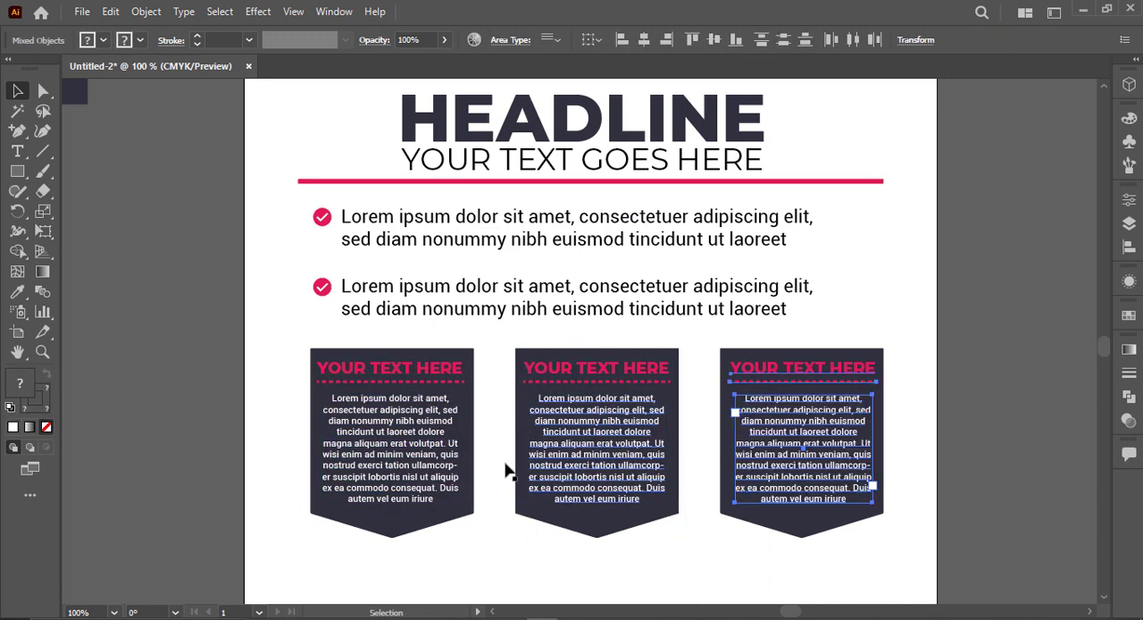
left_click(195, 388)
Step: Draw a thin white rectangle spanning the full page width along the flyer's bottom edge
scroll(195, 387, "down", 1)
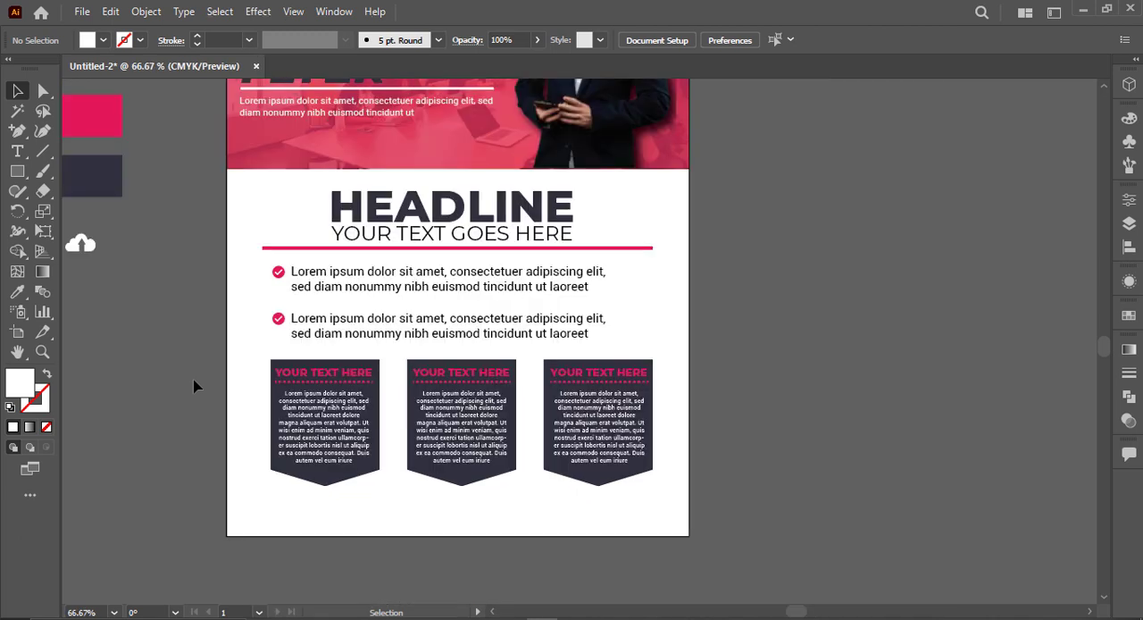
scroll(349, 401, "up", 1)
left_click_drag(349, 401, 606, 416)
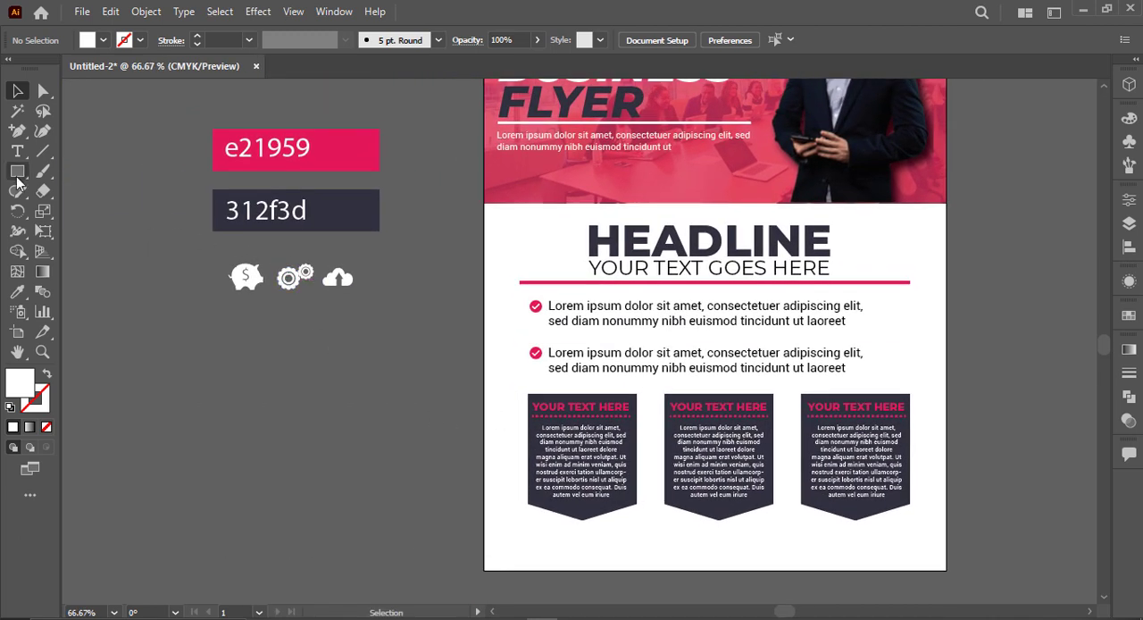
key("m")
left_click_drag(485, 544, 497, 550)
left_click_drag(739, 576, 946, 570)
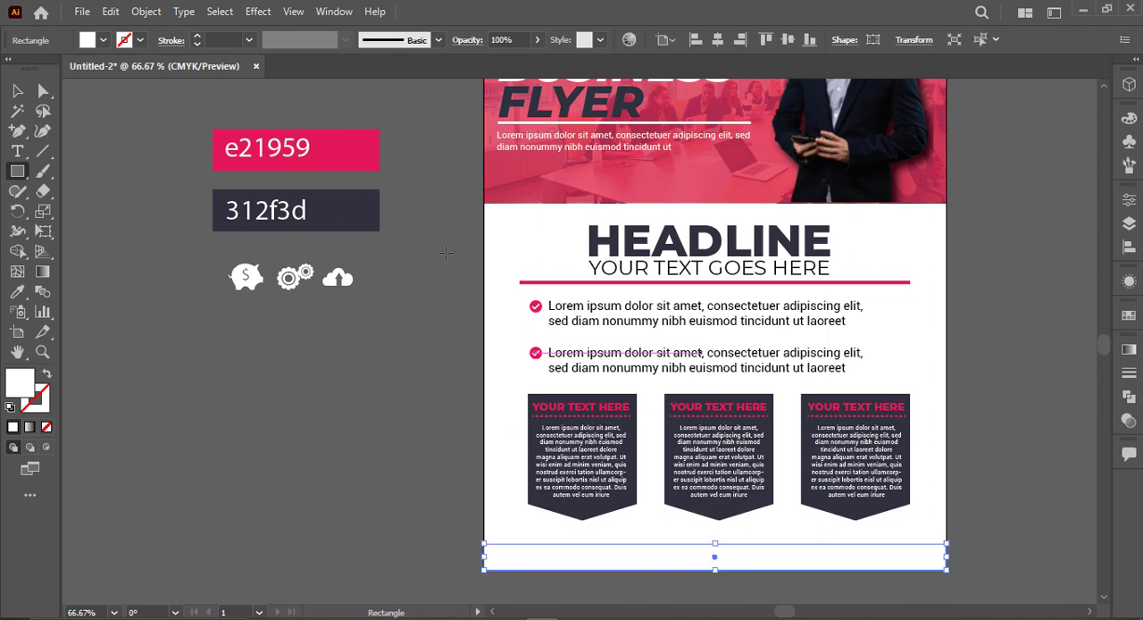
left_click(17, 90)
left_click(423, 488)
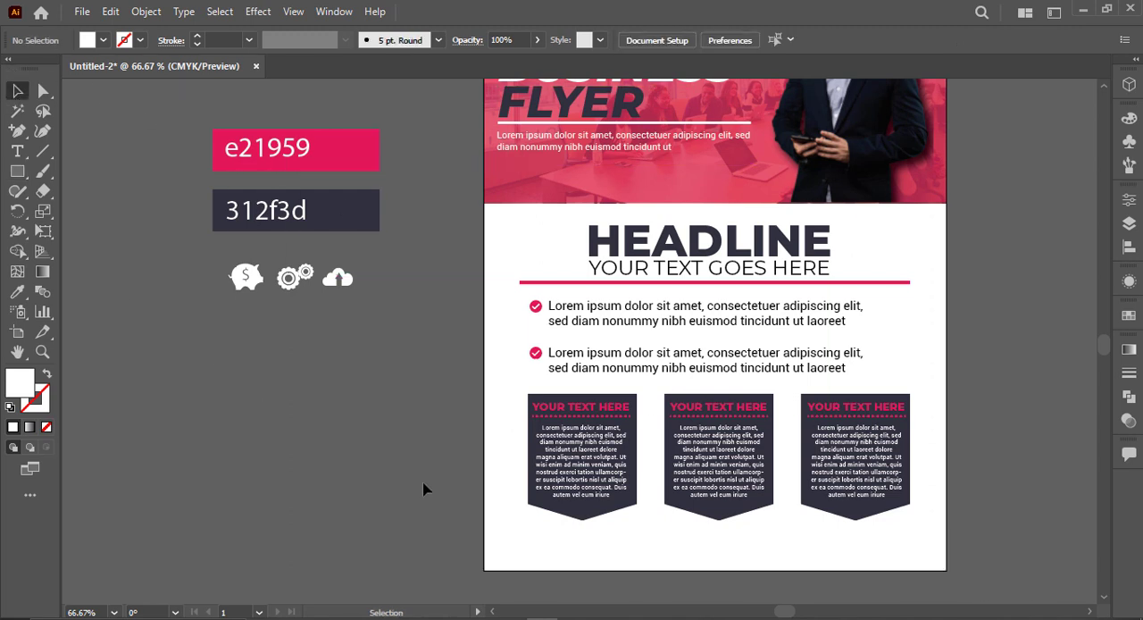
Step: Fill the bottom footer rectangle with the dark 312f3d colour sampled from the reference swatch
left_click(533, 557)
key("i")
left_click(268, 211)
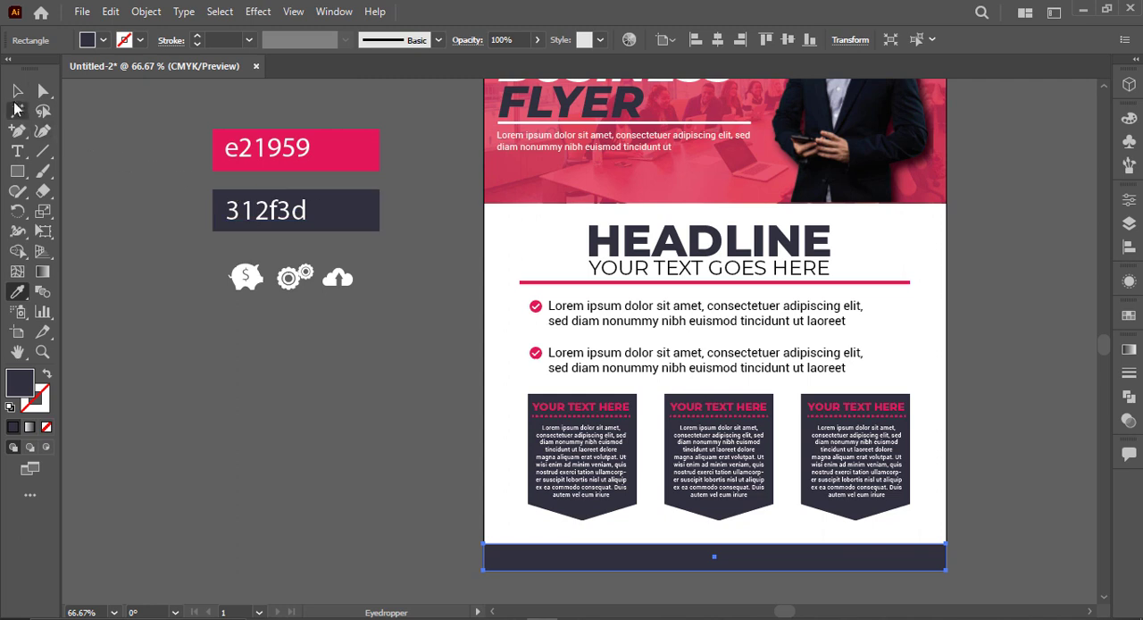
left_click(17, 90)
left_click(374, 464)
Step: Move the three dark pointed shapes together with their text slightly down towards the footer strip
left_click_drag(957, 459, 962, 457)
left_click_drag(980, 402, 856, 459)
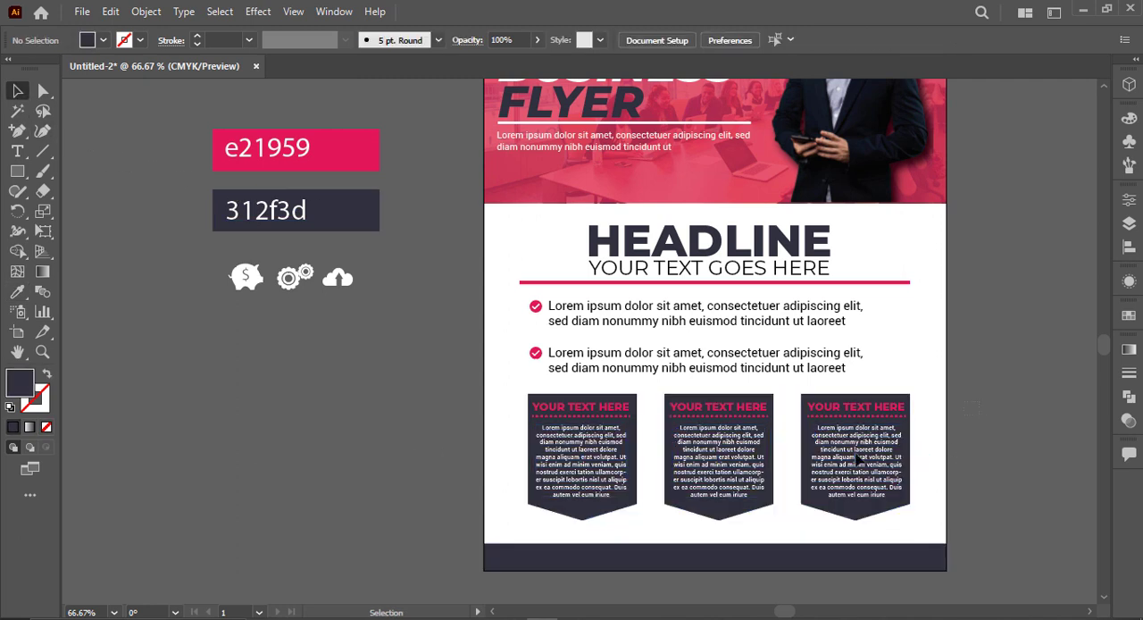
left_click_drag(485, 509, 487, 511)
left_click_drag(732, 531, 732, 537)
Step: Scale the three white icons beside the page down together by about a quarter
left_click(222, 303)
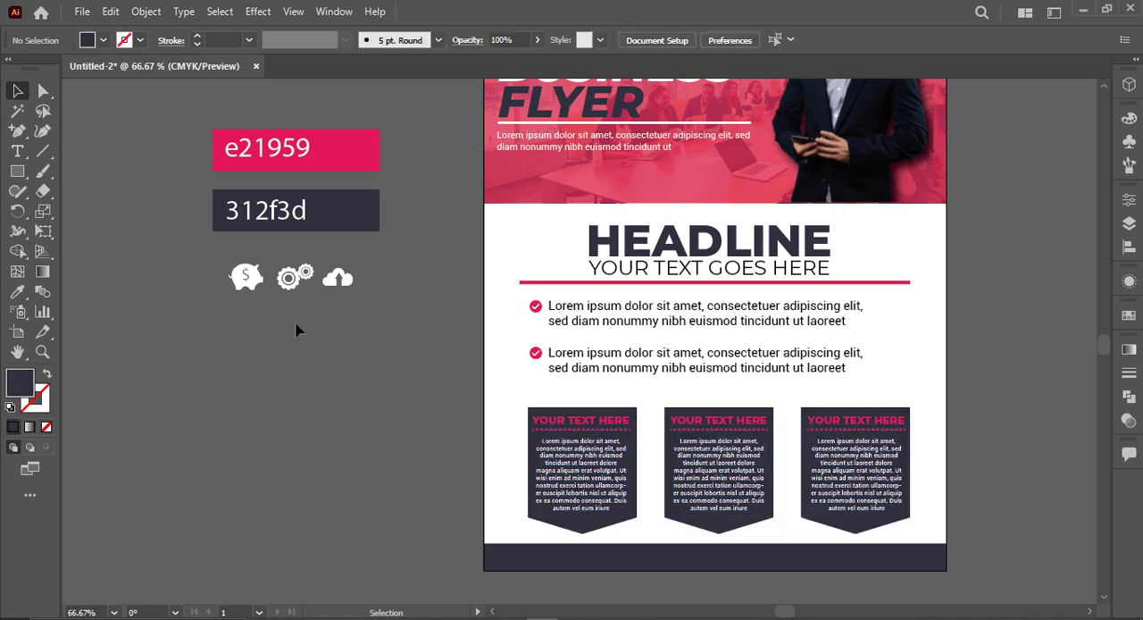
left_click_drag(351, 299, 338, 288)
left_click(340, 336)
Step: Draw a circle below the icons, fill it with the e21959 pink swatch colour and duplicate it into a row of three
left_click_drag(17, 171, 89, 209)
left_click_drag(250, 361, 296, 407)
key("i")
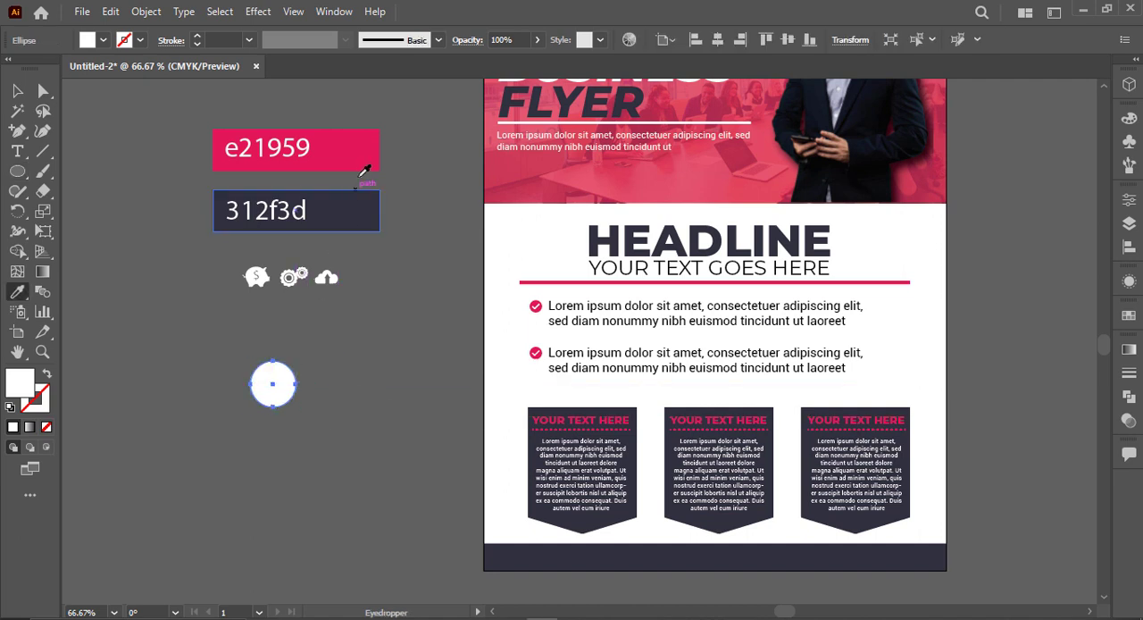
left_click(361, 151)
left_click(17, 90)
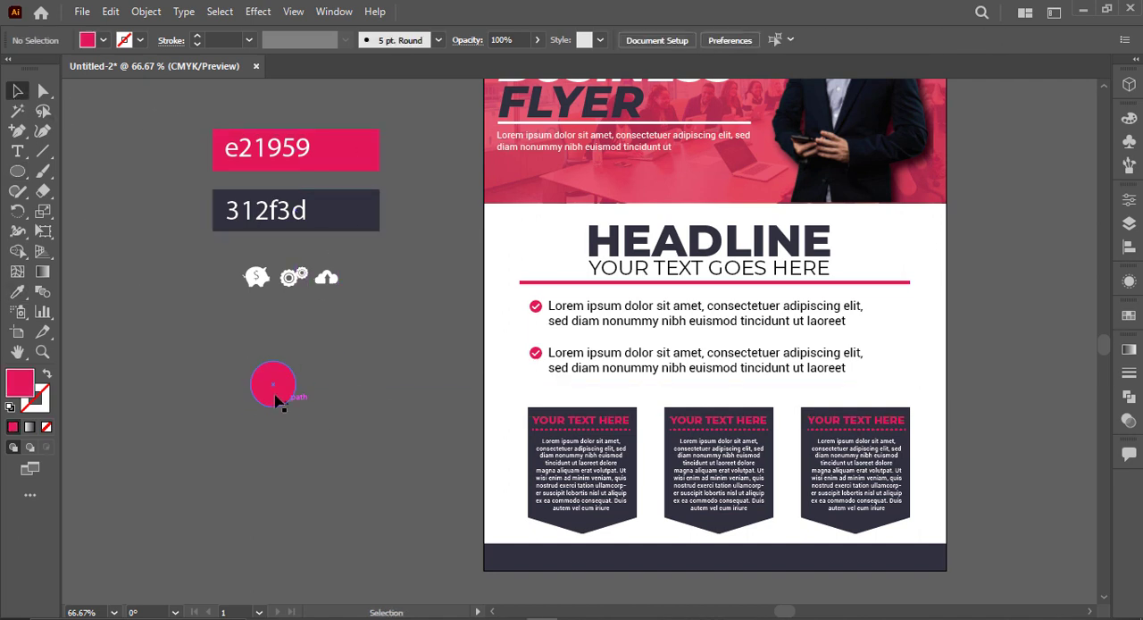
mouse_move(275, 395)
left_mouse_down()
mouse_move(225, 393)
mouse_move(335, 392)
mouse_move(217, 382)
mouse_move(280, 382)
left_mouse_up()
key("ctrl+d")
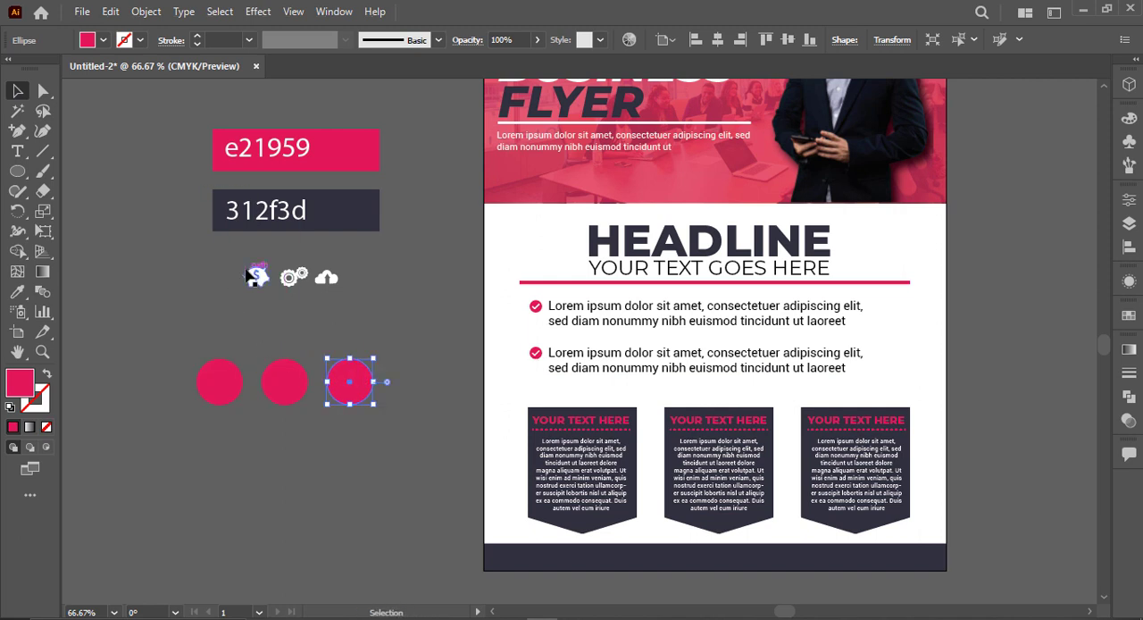
left_click(250, 276)
left_click(217, 380, "shift")
left_click(719, 41)
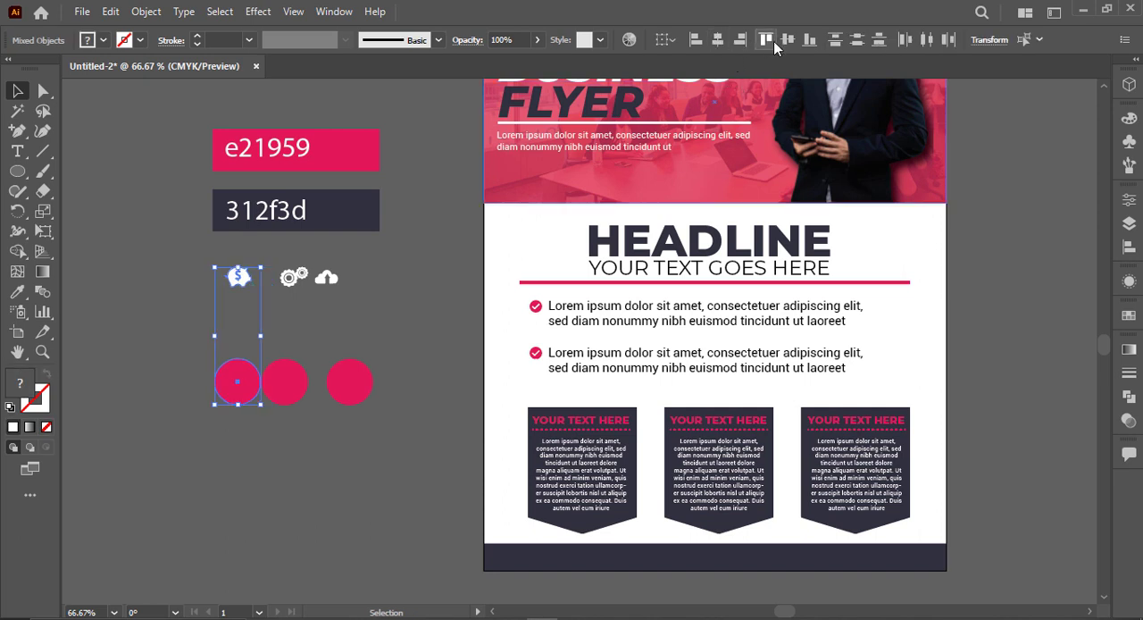
left_click(786, 40)
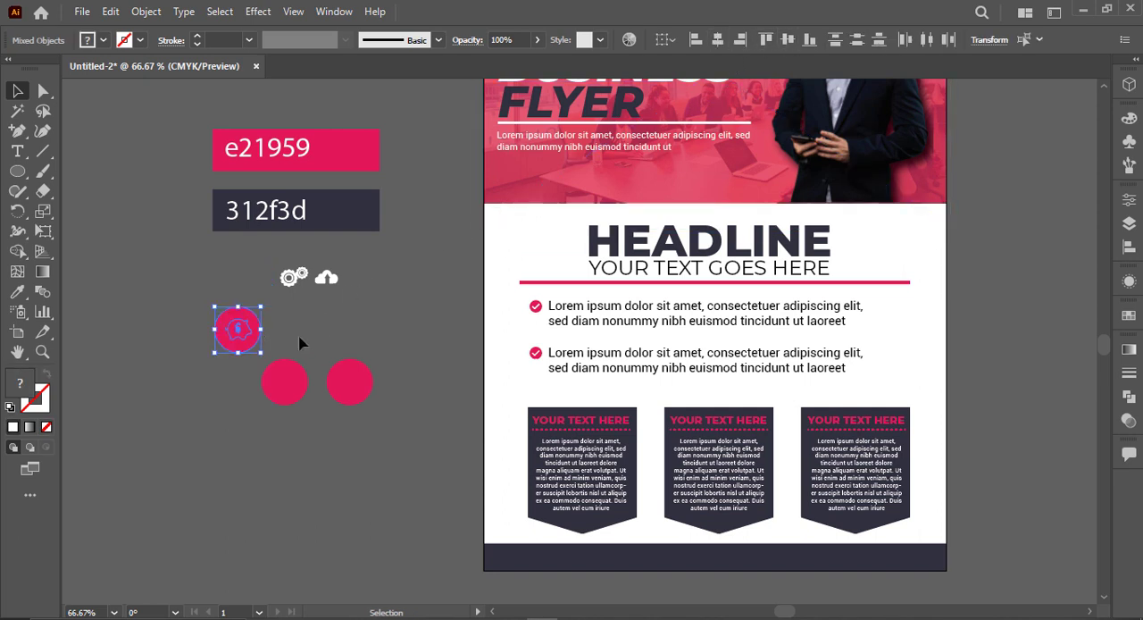
key("ctrl+z")
Step: Bring the white icons in front of the pink circles and centre the piggy-bank icon on the first circle
left_click_drag(213, 346, 354, 394)
left_click_drag(371, 259, 247, 373)
right_click(249, 288)
mouse_move(324, 474)
left_click(457, 478)
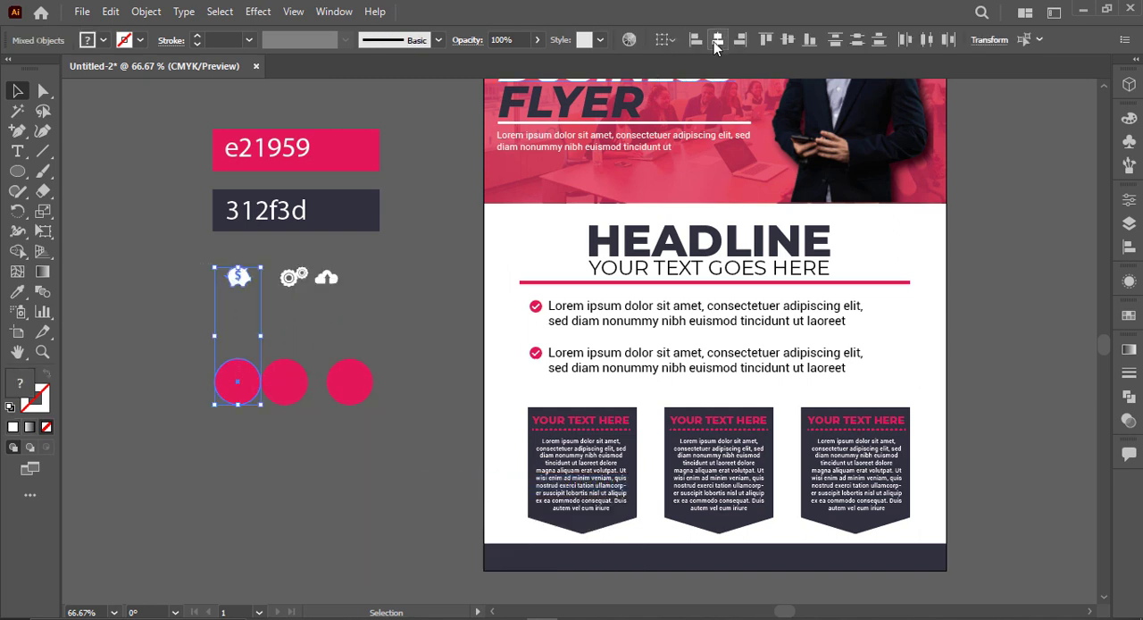
left_click(784, 41)
Step: Centre the gears icon horizontally and vertically on the second pink circle
left_click(295, 277)
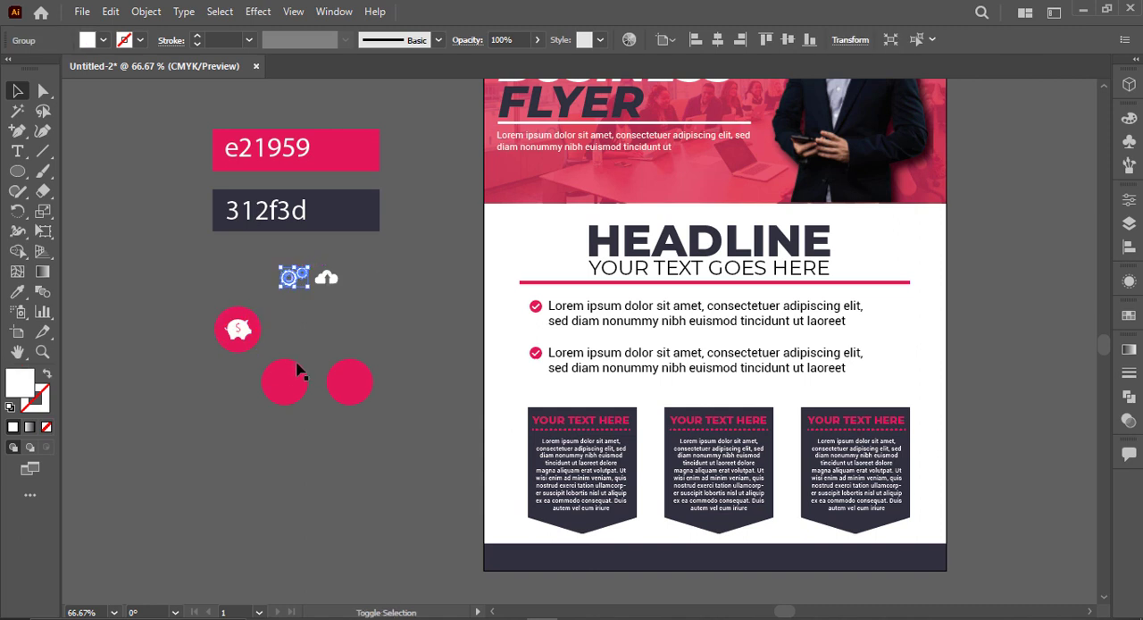
left_click(297, 371, "shift")
left_click(717, 39)
left_click(788, 40)
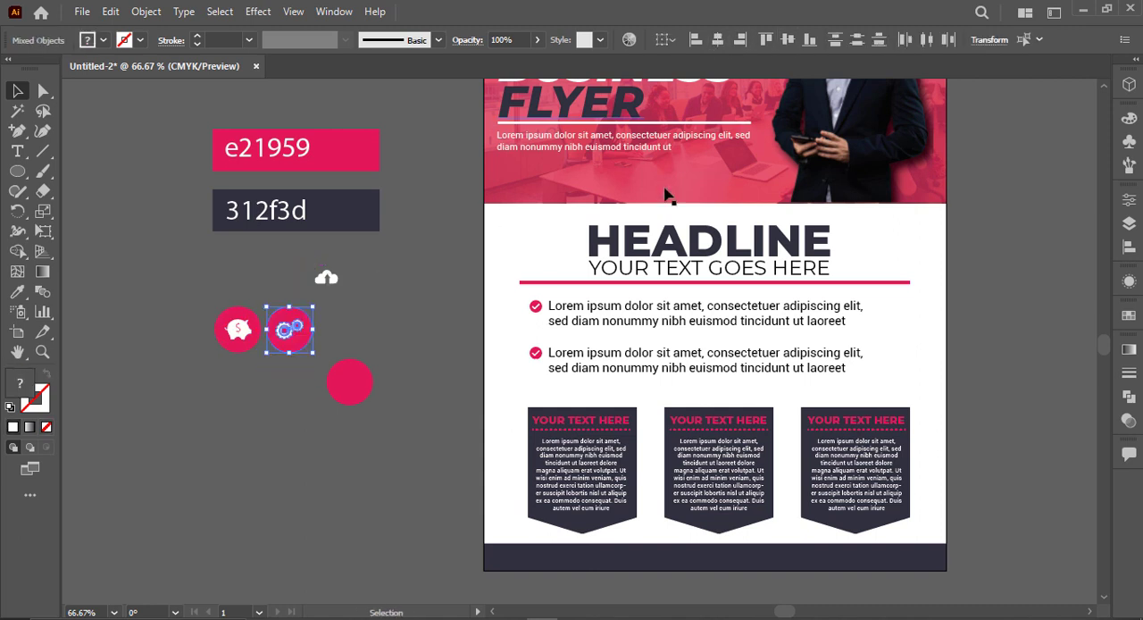
Step: Centre the cloud icon horizontally and vertically on the remaining pink circle
left_click(329, 280)
left_click(353, 380)
left_click(327, 277, "shift")
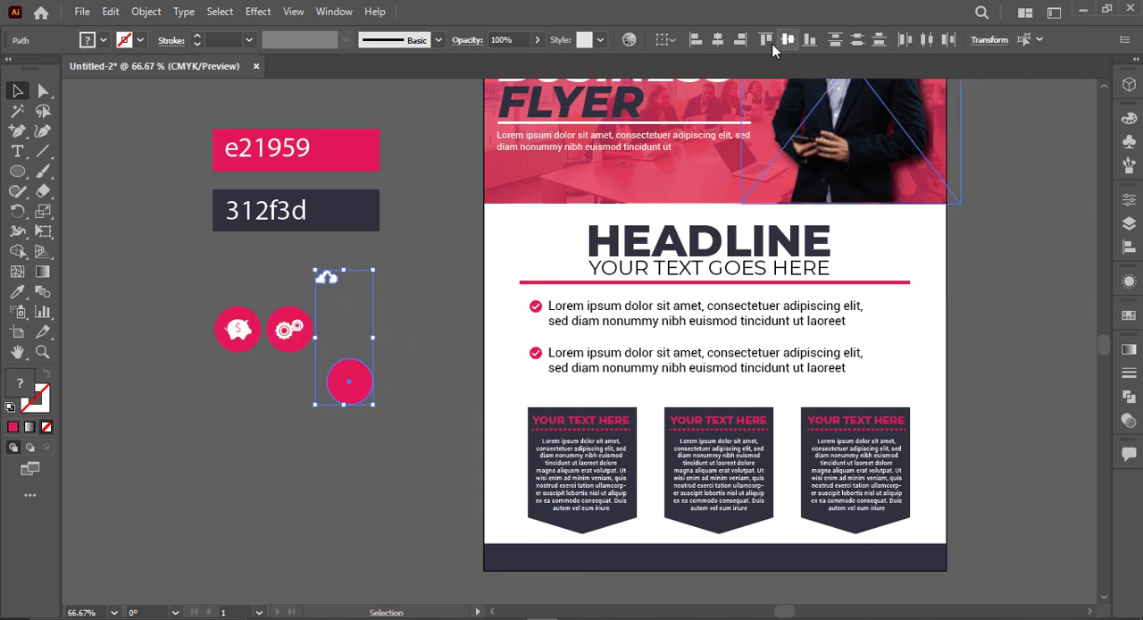
left_click(717, 40)
left_click(788, 39)
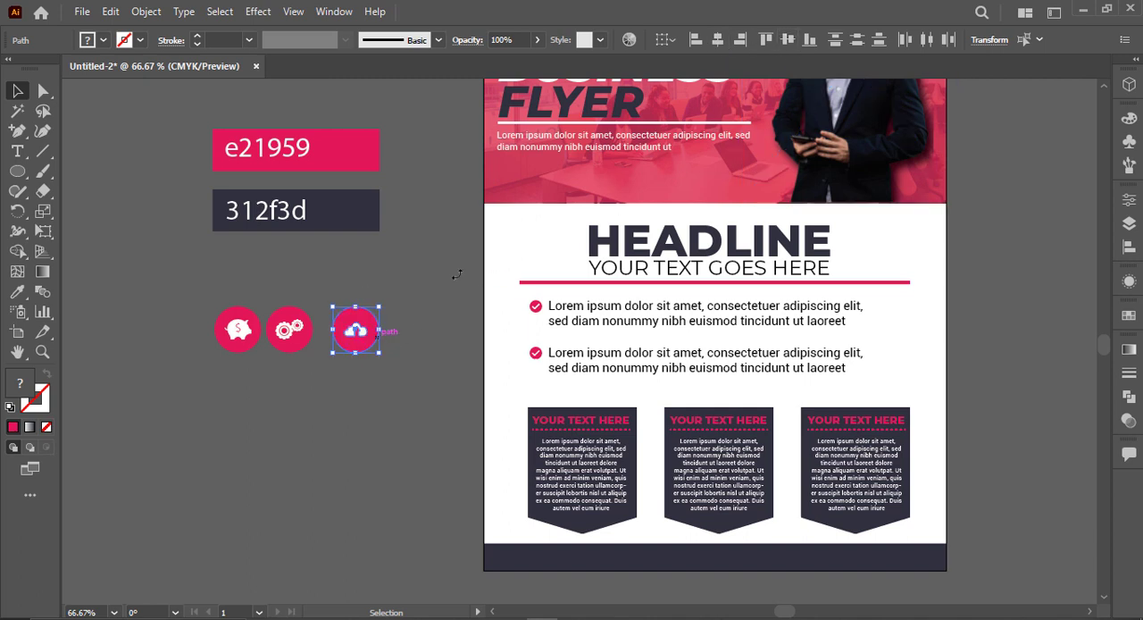
Step: Group each white icon with its pink circle as a separate badge
left_click_drag(212, 295, 245, 362)
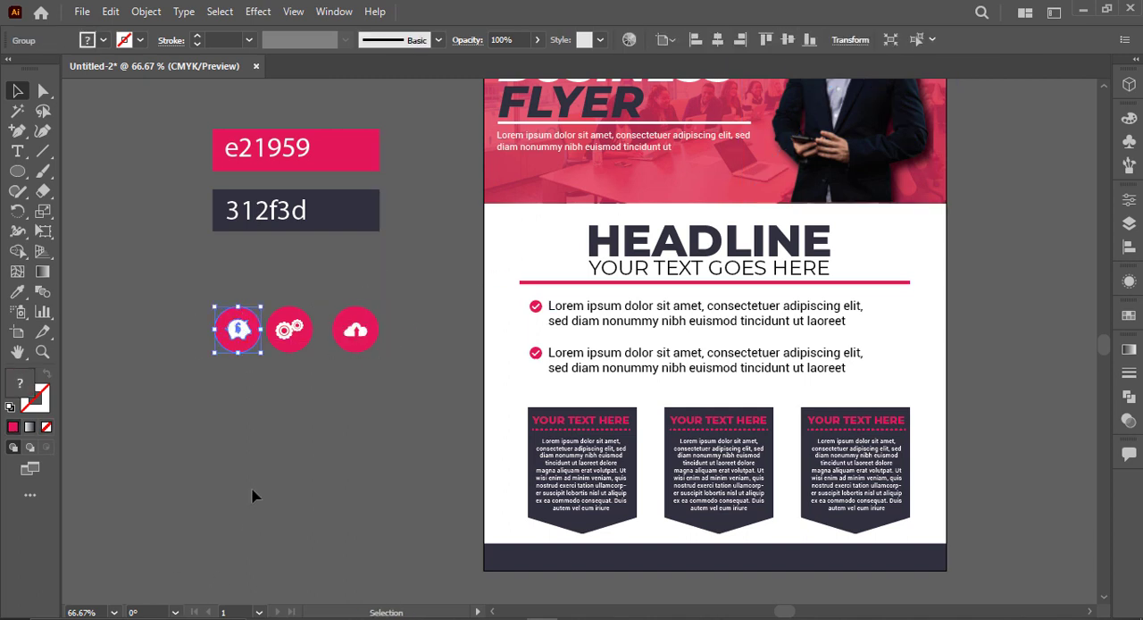
left_click_drag(291, 307, 307, 355)
key("ctrl+g")
left_click_drag(353, 276, 384, 364)
key("ctrl+g")
left_click(380, 370)
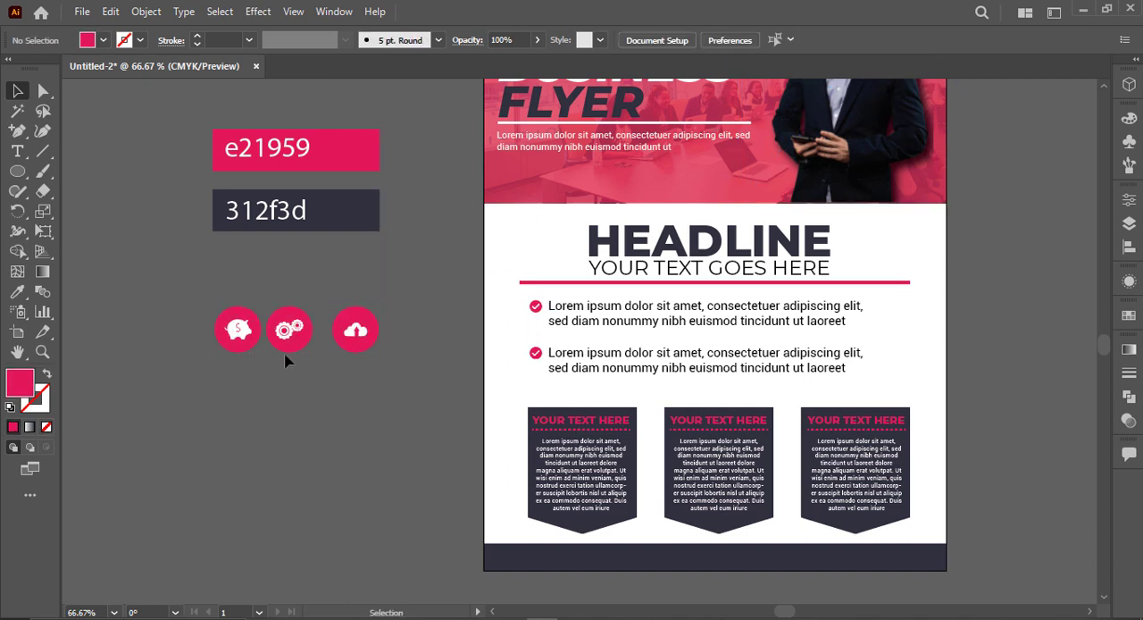
left_click_drag(238, 328, 585, 401)
scroll(585, 402, "up", 2)
key("ctrl+z")
Step: Scale the three pink icon badges down together by about a third
left_click_drag(149, 340, 526, 340)
left_click_drag(529, 248, 59, 350)
left_click_drag(529, 293, 463, 289)
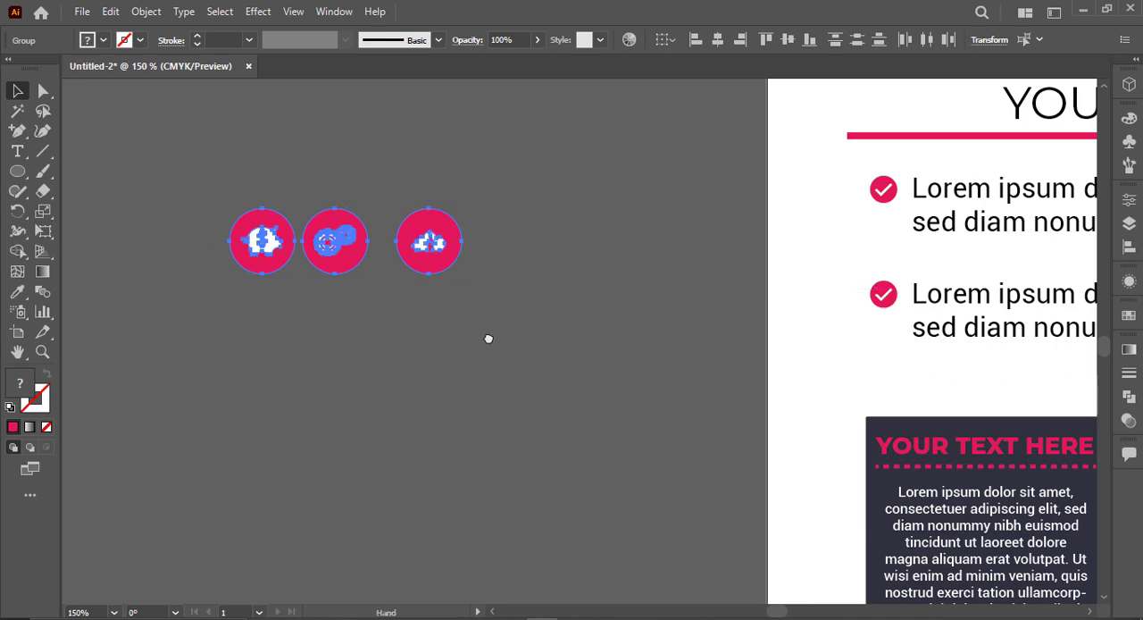
left_click_drag(487, 336, 366, 273)
left_click(425, 346)
Step: Lock the three dark pointed shapes so that only their text can be selected
key("space")
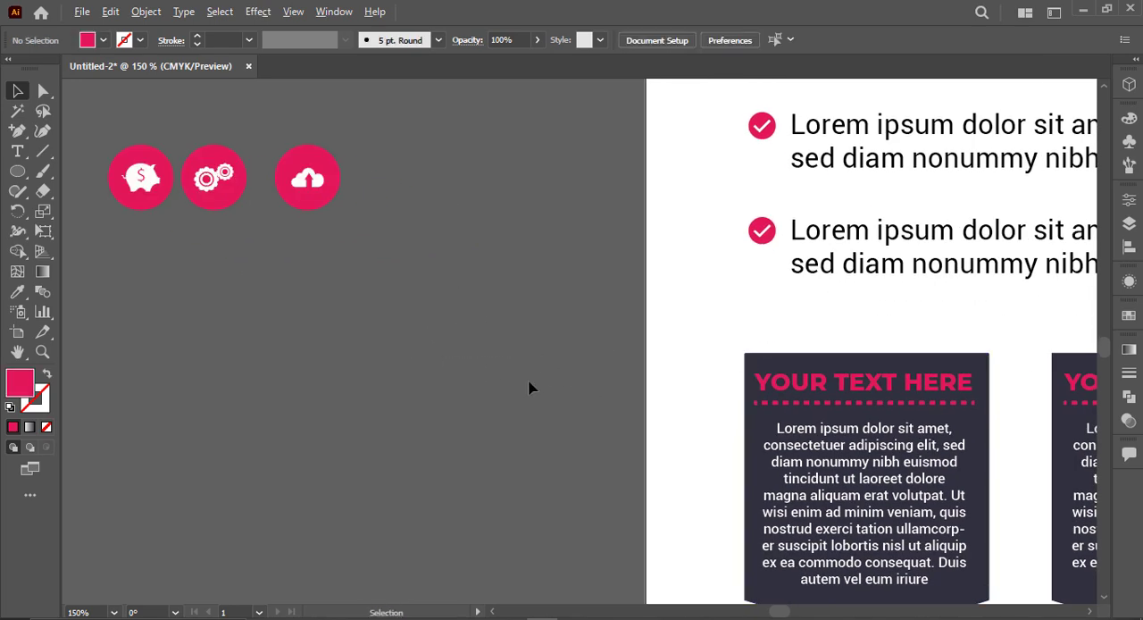
left_click_drag(697, 424, 383, 404)
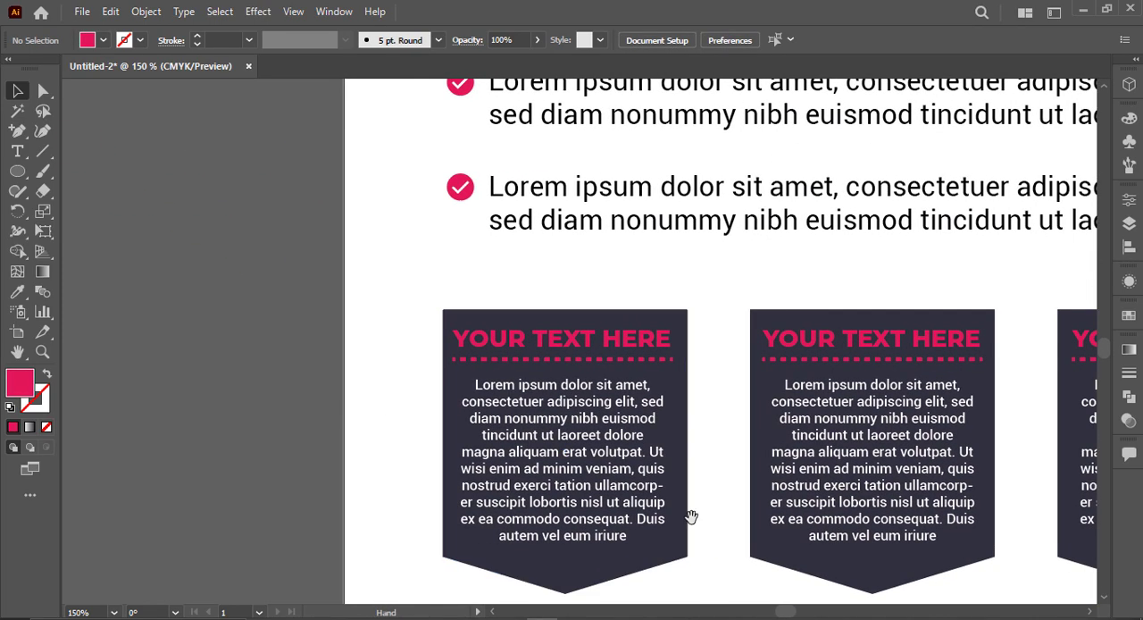
left_click_drag(692, 517, 524, 486)
left_click(410, 538)
left_click(701, 545, "shift")
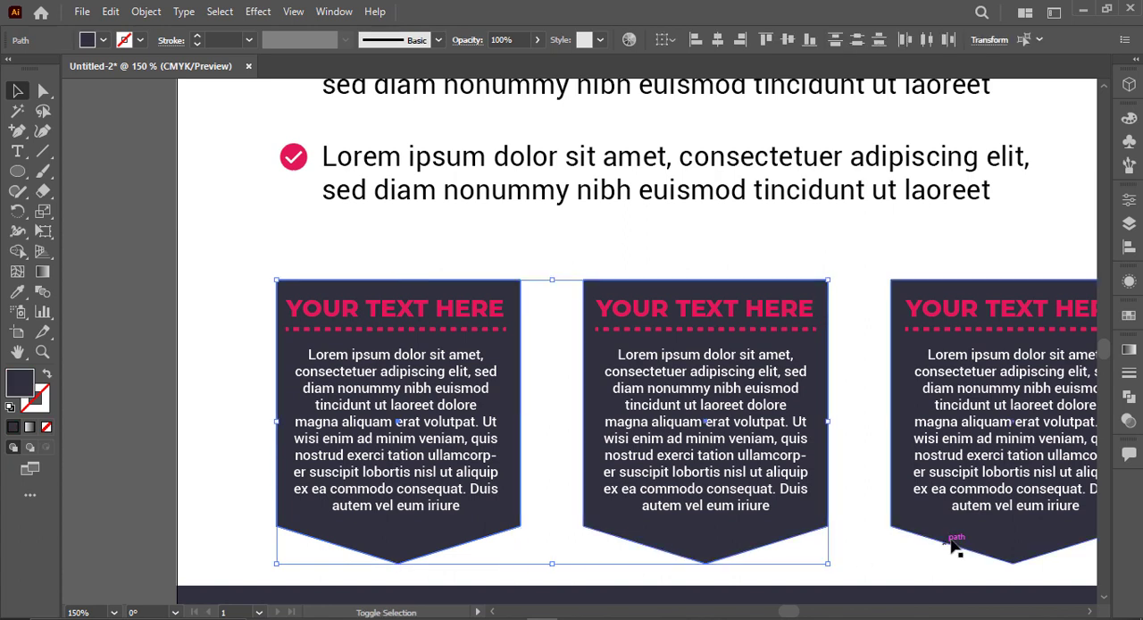
left_click(952, 539, "shift")
key("ctrl+shift+a")
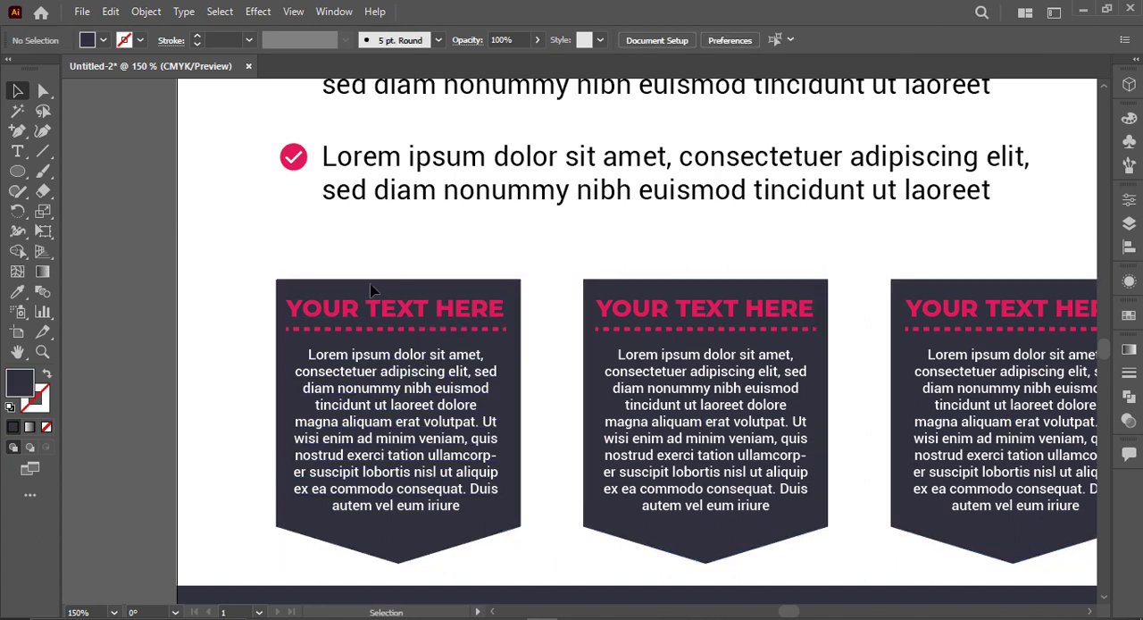
Step: Shift the headings, dashed lines and paragraphs down inside the three dark shapes to make room at the top
left_click_drag(1056, 473, 1056, 473)
key("Down")
key("Down")
key("Down")
key("Down")
key("Down")
key("Down")
key("Down")
key("Down")
key("Down")
key("Down")
key("Down")
key("Down")
key("Down")
key("Down")
key("Down")
key("Down")
key("Down")
key("Down")
key("Down")
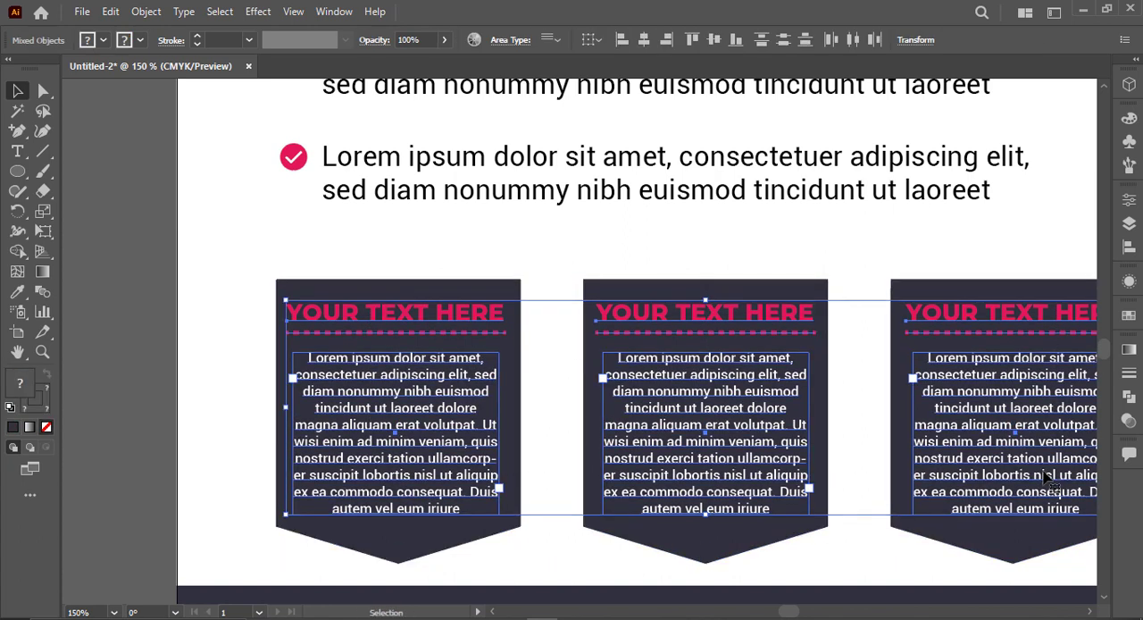
key("Down")
key("Down")
key("Down")
key("Down")
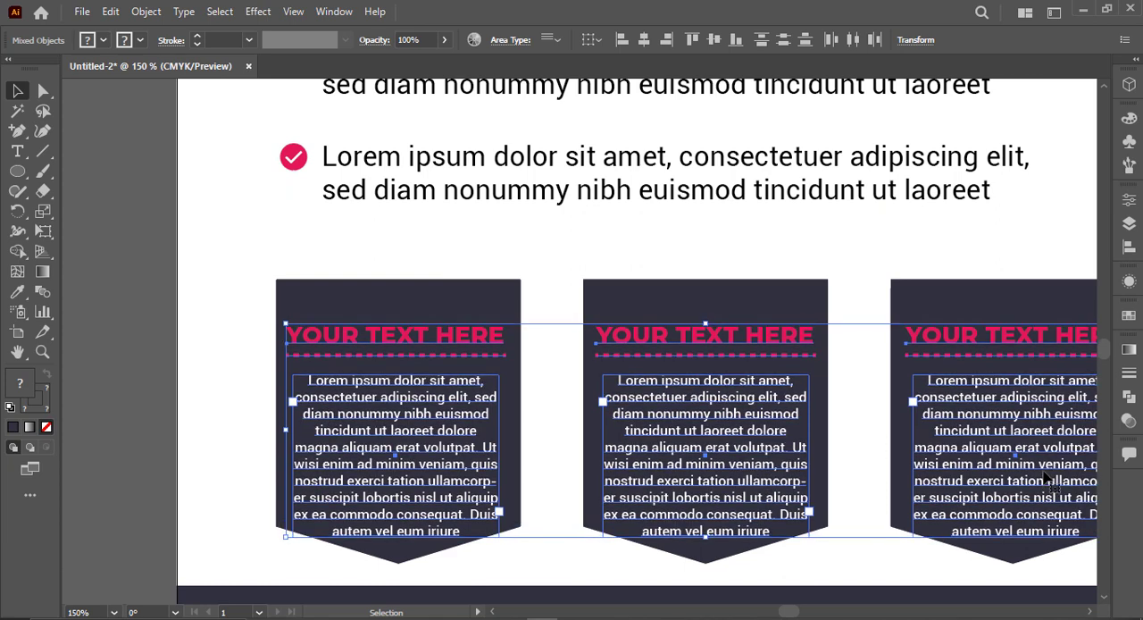
Step: Nudge the headings, dashed lines and paragraphs in the three dark shapes slightly back up
left_click(459, 226)
scroll(458, 229, "down", 1)
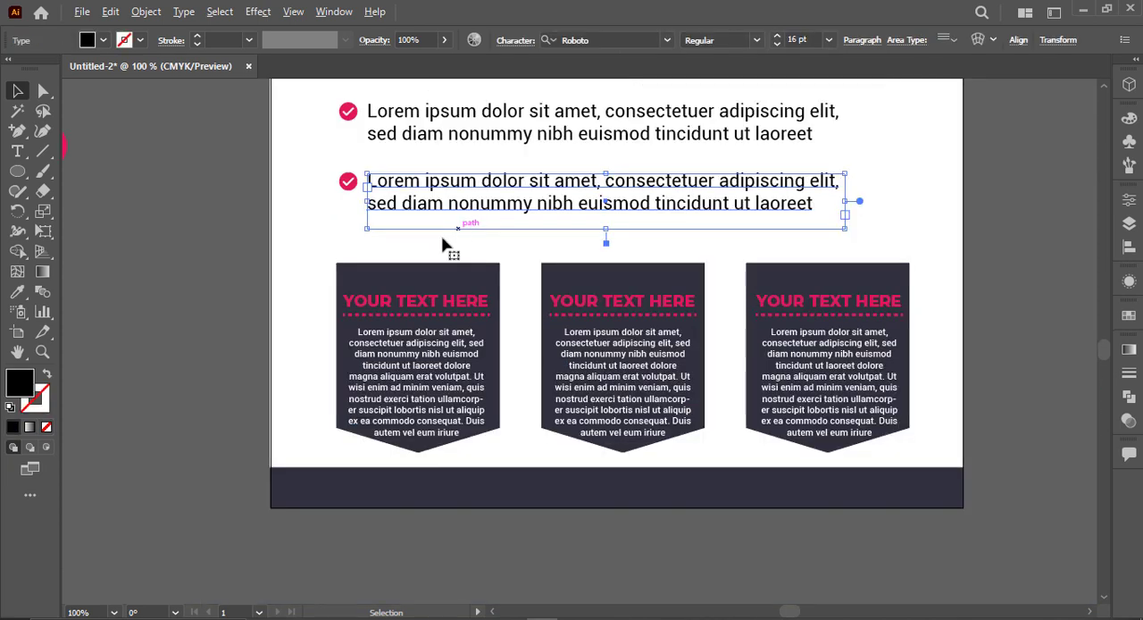
left_click_drag(231, 280, 1071, 484)
left_click(576, 433)
key("Up")
left_click(319, 398)
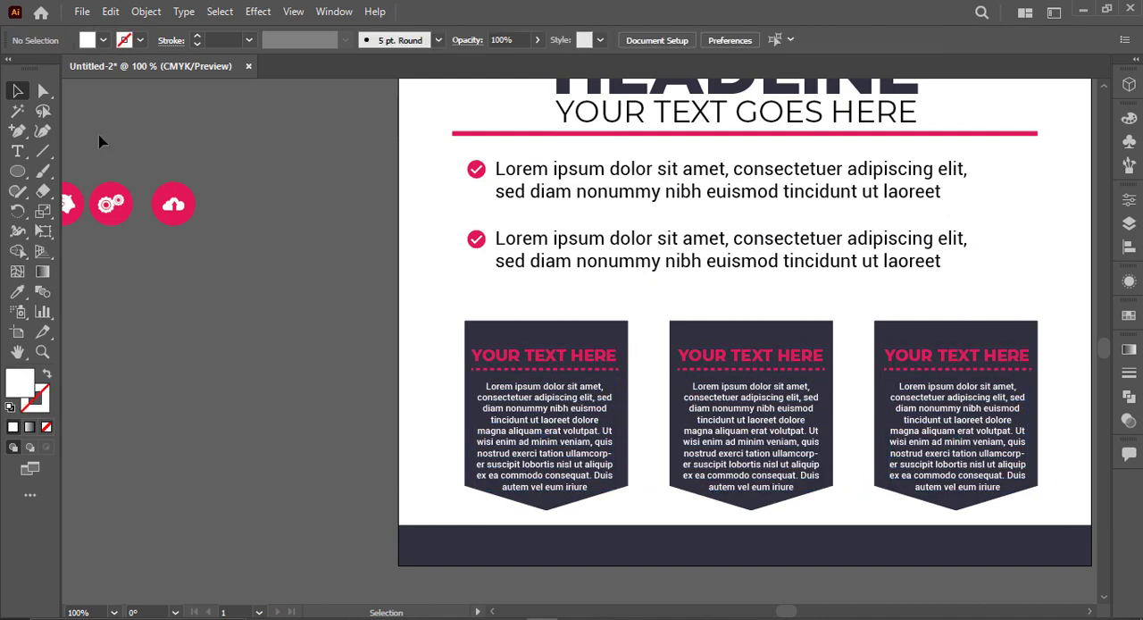
Step: Place the gears, cloud and piggy-bank badges over the top edges of the first, second and third dark shapes respectively
left_click_drag(110, 203, 546, 323)
left_click_drag(179, 206, 774, 321)
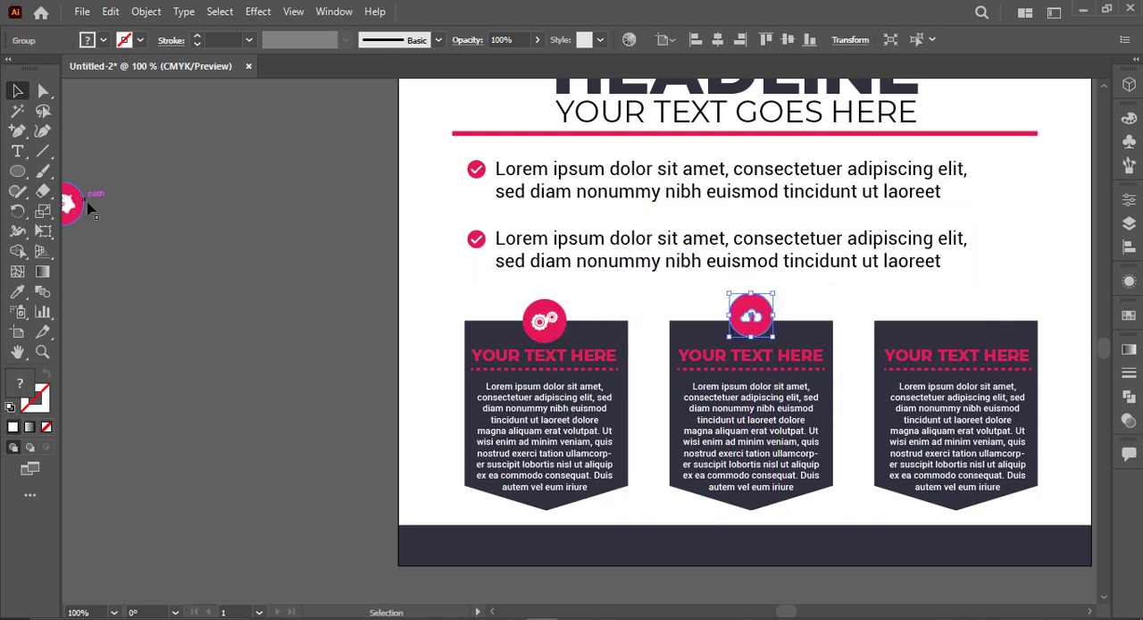
left_click_drag(76, 204, 982, 326)
Step: Align the three icon badges to a common vertical centre across the tops of the dark shapes
left_click_drag(980, 230, 495, 296)
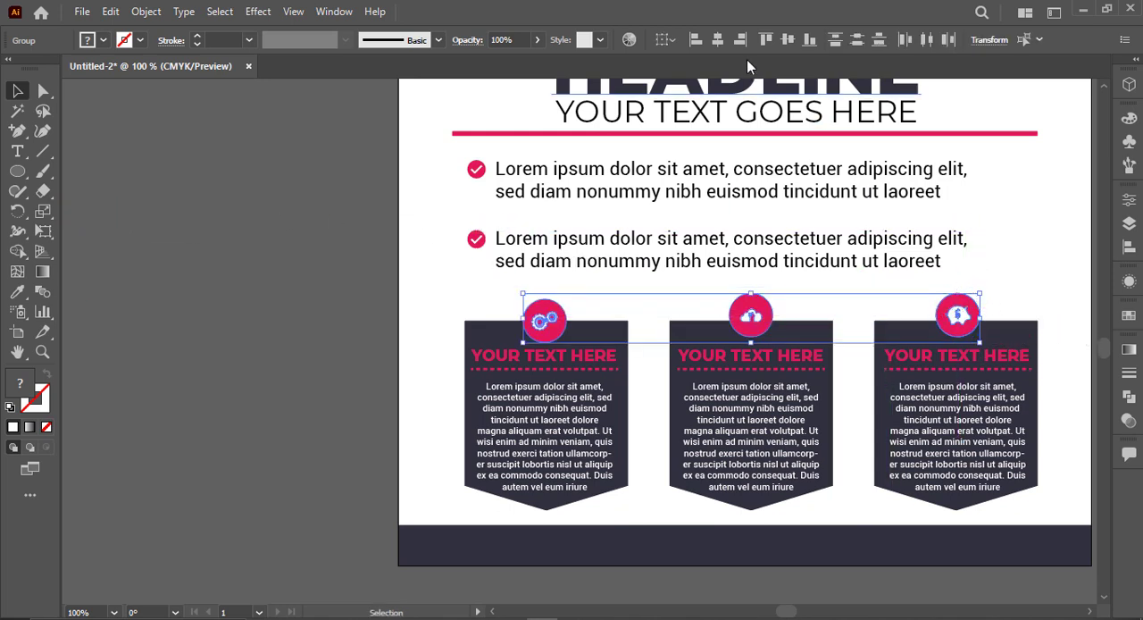
left_click(790, 43)
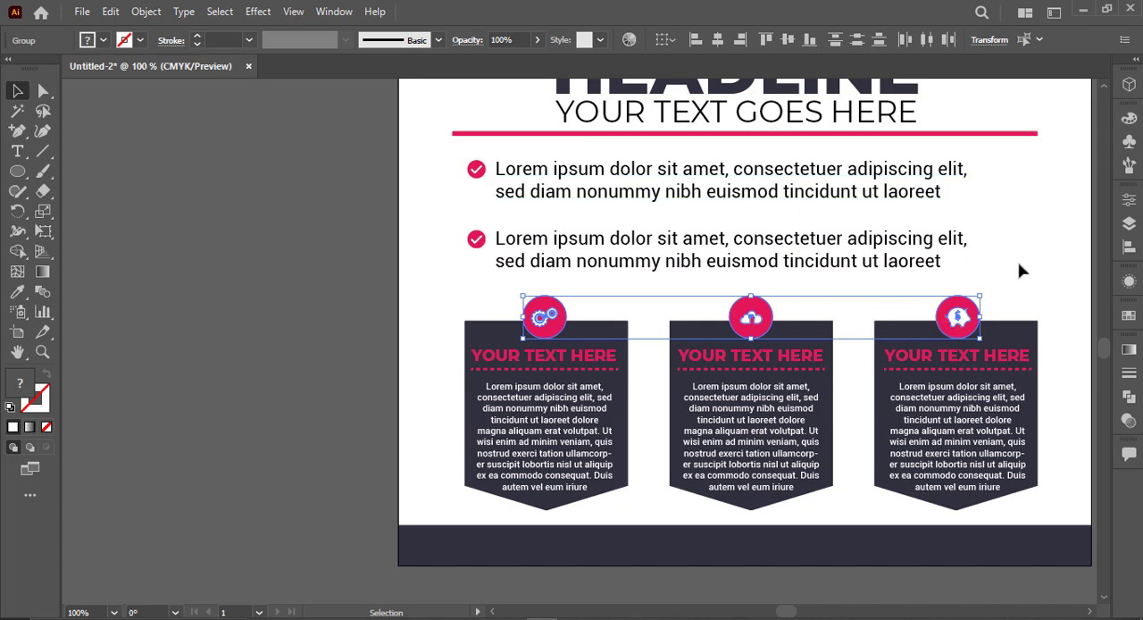
left_click(1020, 269)
key("ctrl+0")
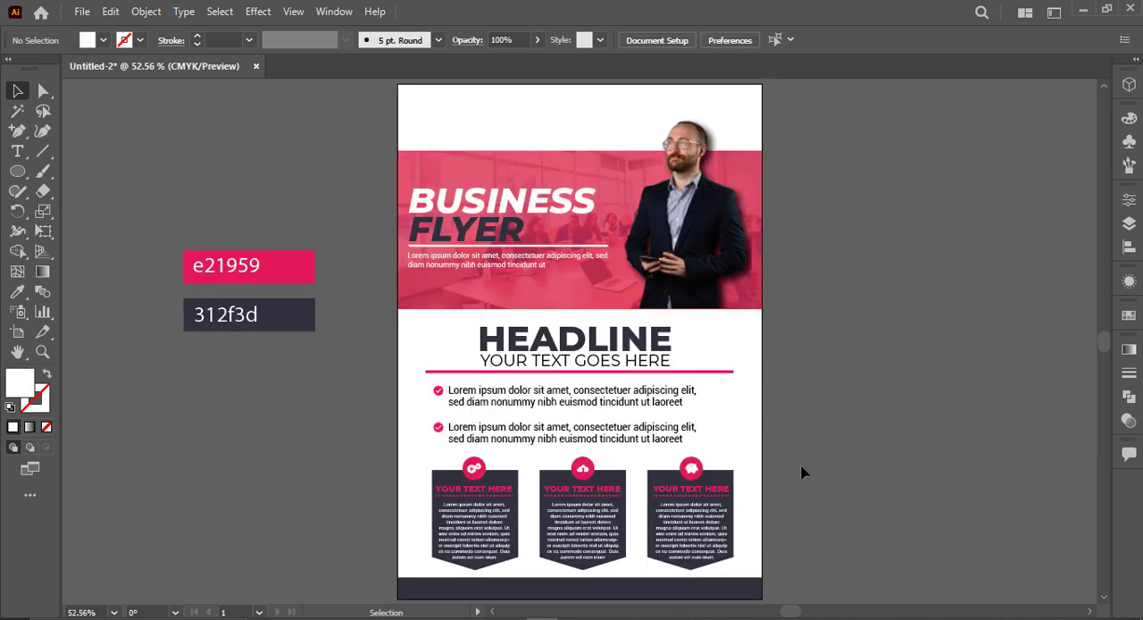
Step: Unlock the locked objects and lock only the white page background rectangle again
left_click_drag(774, 460, 429, 553)
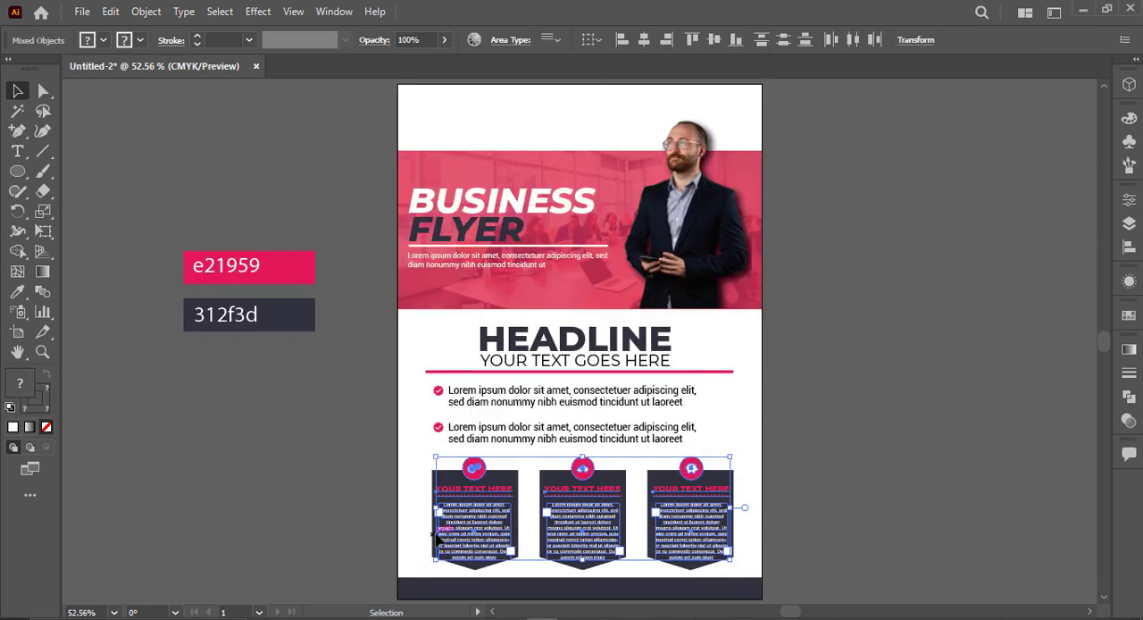
left_click(860, 480)
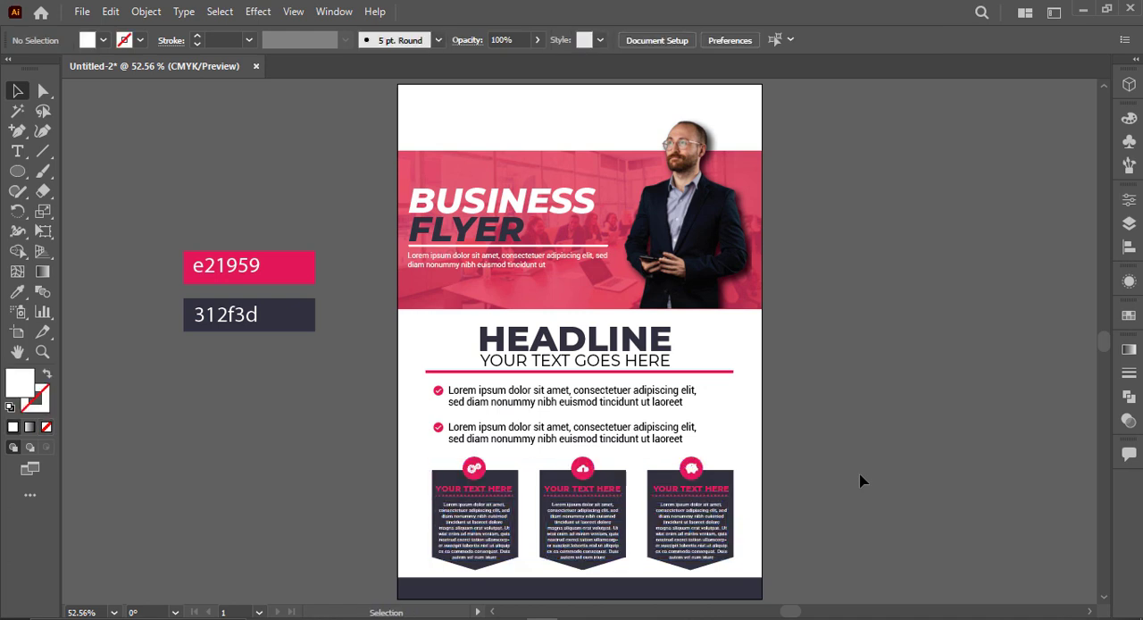
left_click(754, 434)
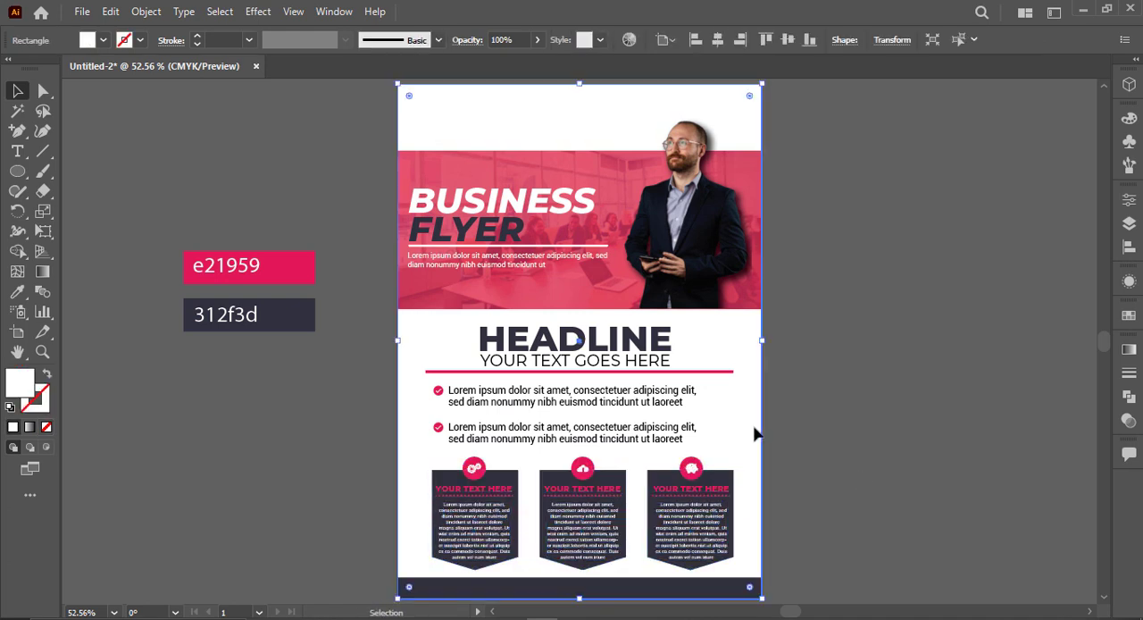
key("ctrl+shift+a")
Step: Nudge the three dark shapes with their badges and text slightly up, away from the footer strip
left_click_drag(408, 522, 396, 520)
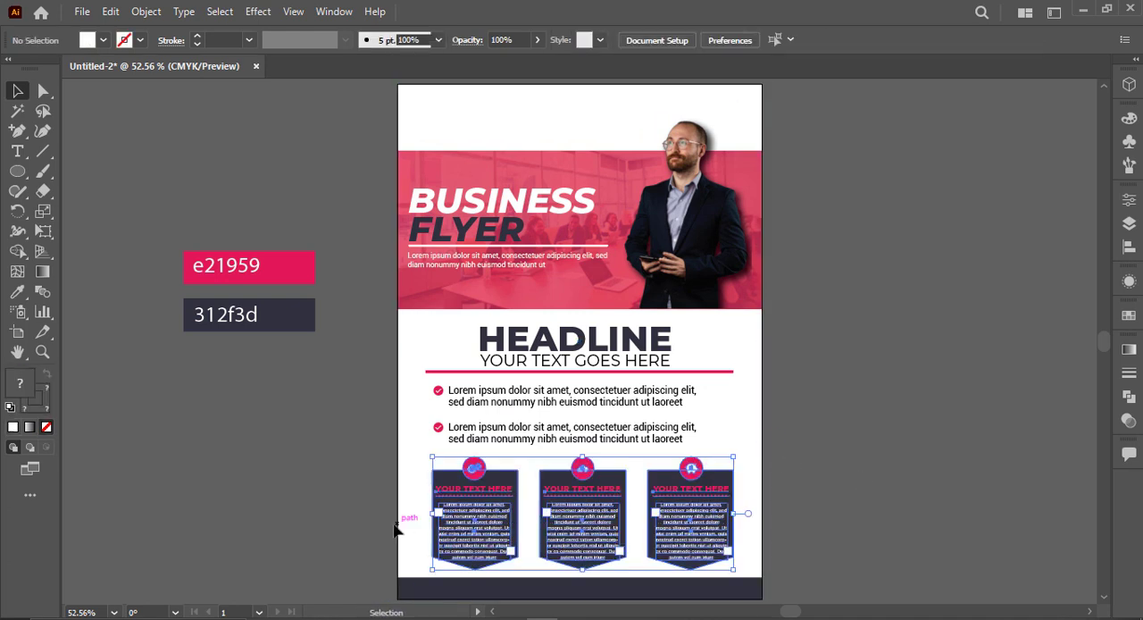
key("Up")
key("Up")
key("Up")
left_click(826, 433)
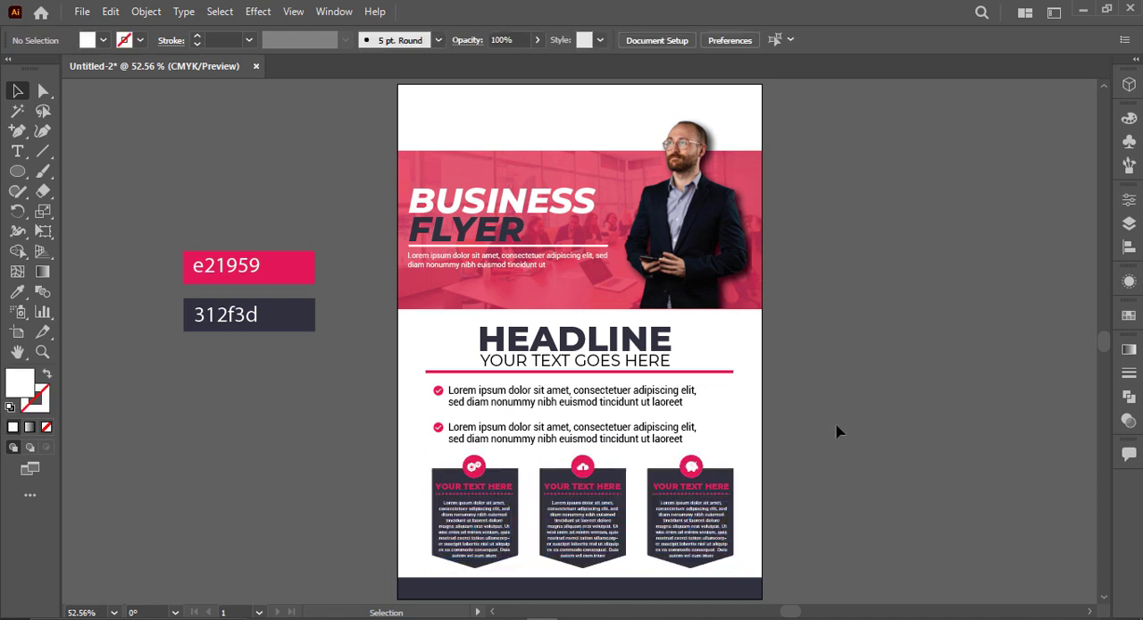
left_click_drag(91, 192, 222, 187)
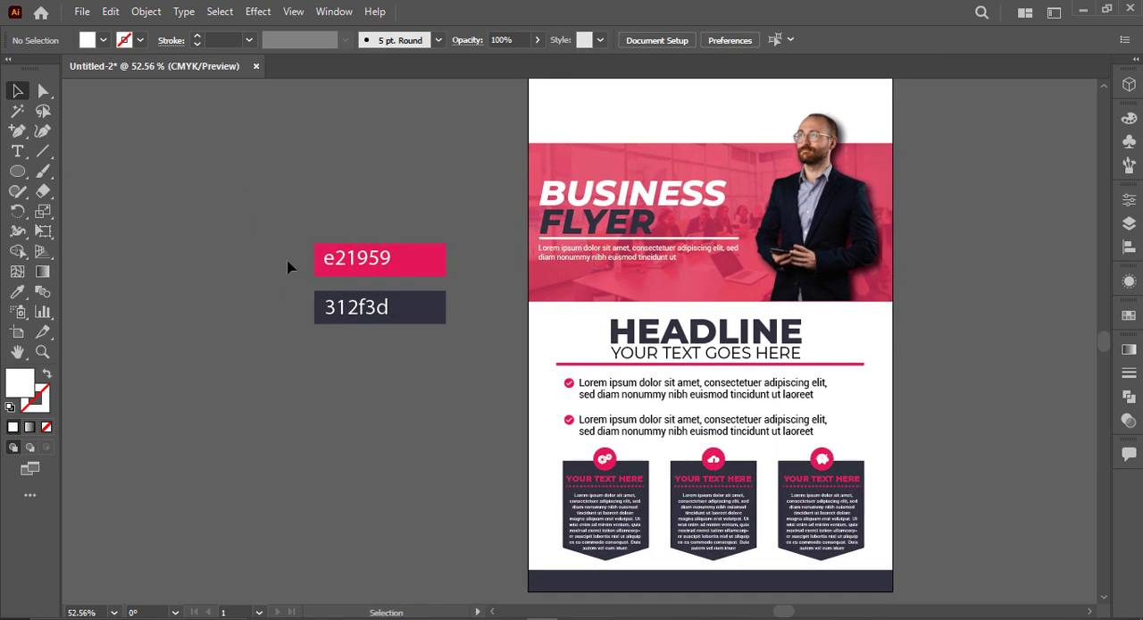
left_click_drag(308, 482, 155, 354)
scroll(526, 500, "up", 2)
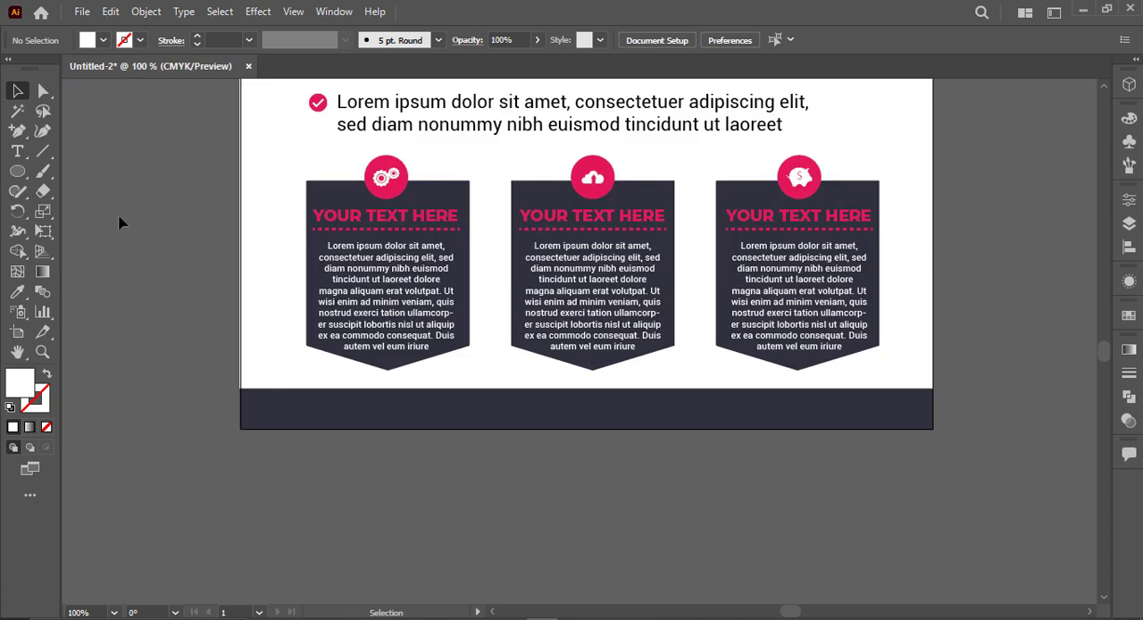
key("t")
left_click(328, 499)
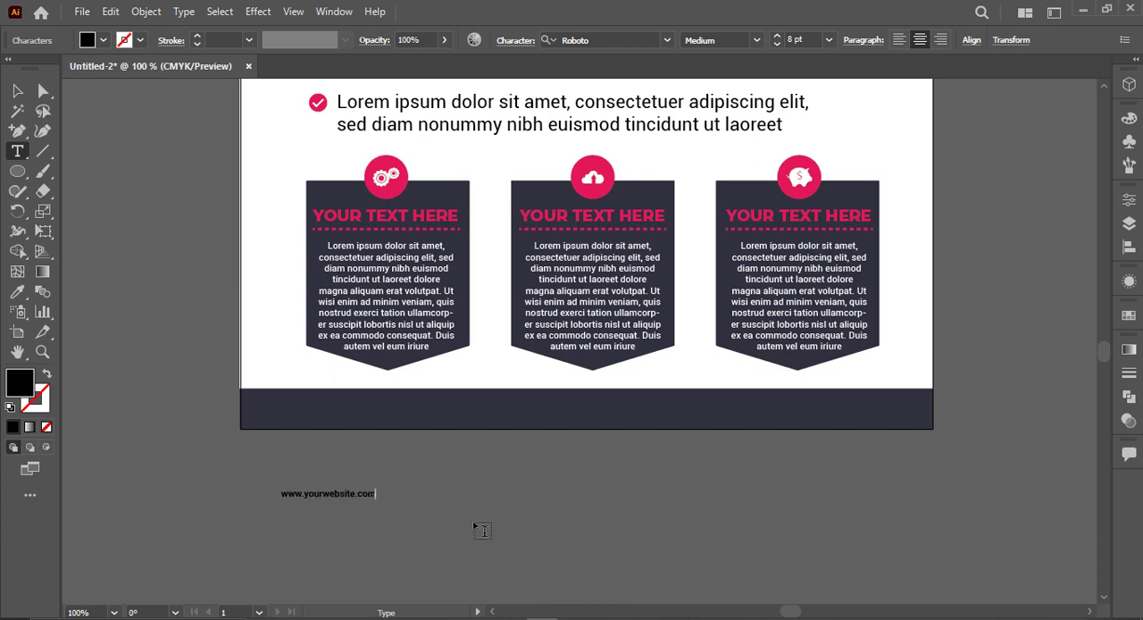
left_click(17, 90)
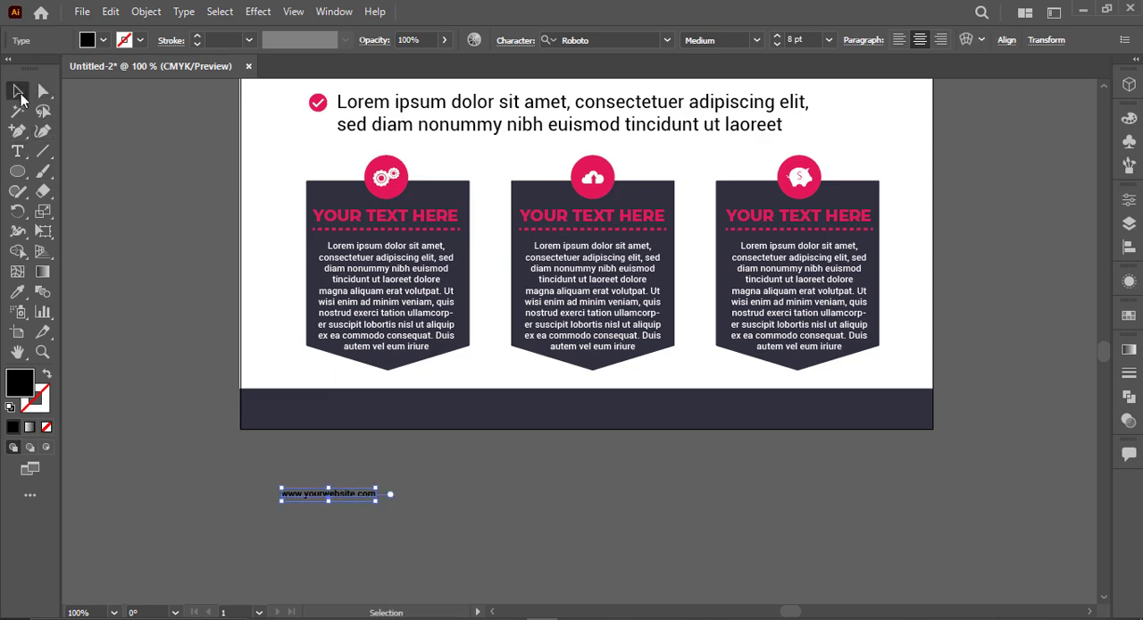
Step: Set the website text in Montserrat ExtraBold and enlarge it to about 19 pt
left_click(603, 36)
type("mon")
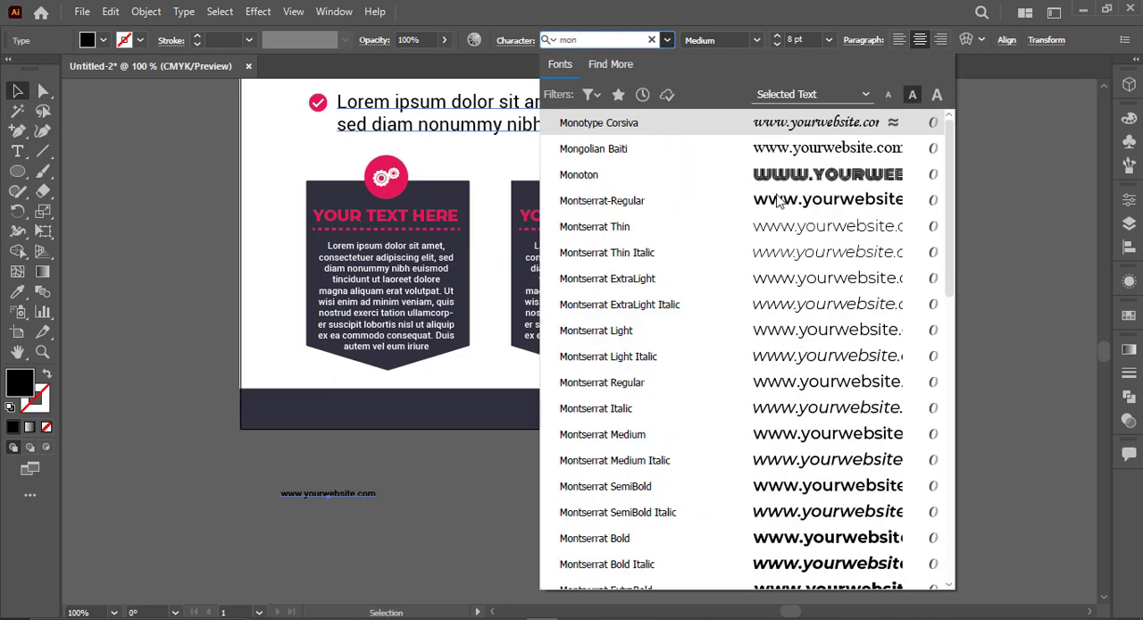
scroll(879, 536, "down", 1)
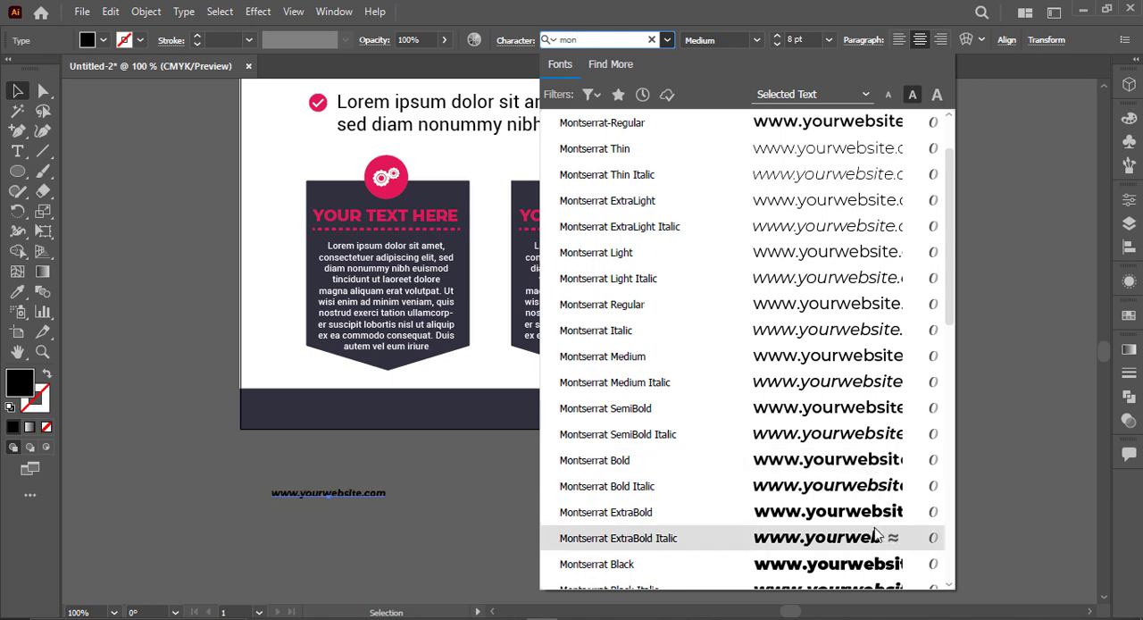
left_click(872, 515)
left_click_drag(386, 501, 463, 518)
Step: Place the website text on the dark footer strip and colour it white by sampling the page background
left_click_drag(415, 489, 637, 411)
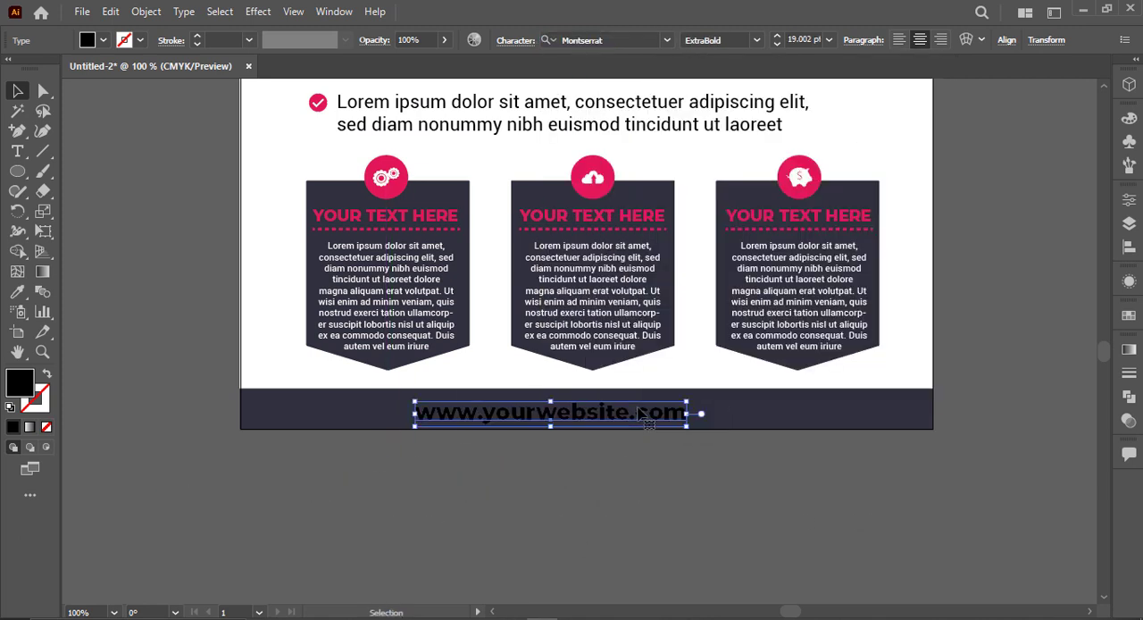
key("i")
left_click(885, 375)
Step: Change the website text's weight to Medium and set its tracking to 200
left_click(750, 39)
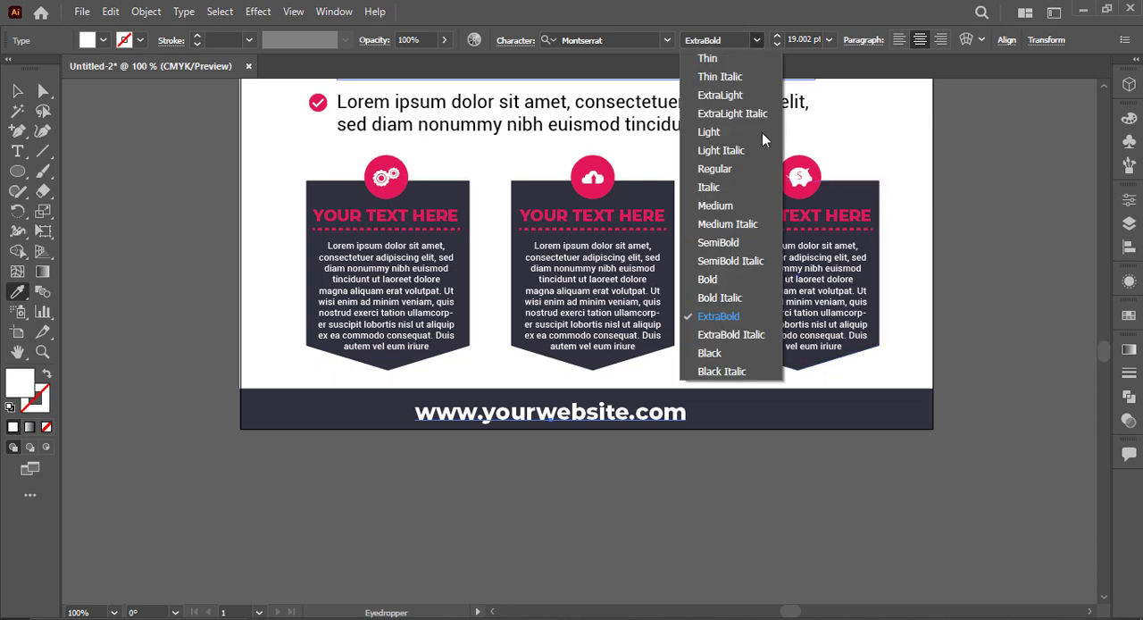
left_click(755, 41)
left_click(740, 200)
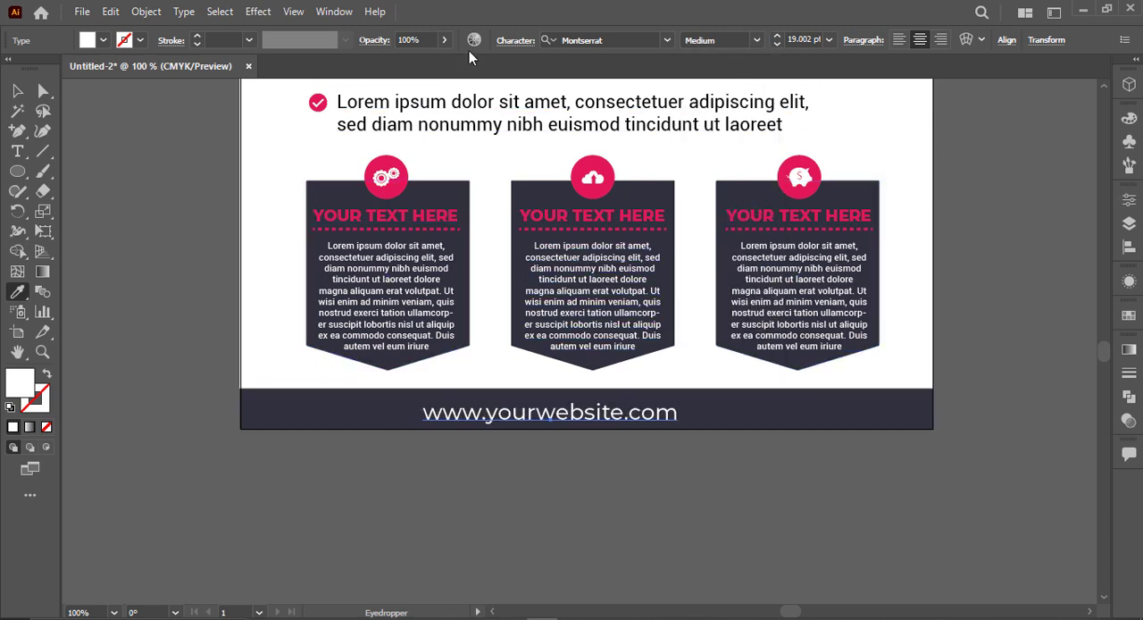
left_click(516, 41)
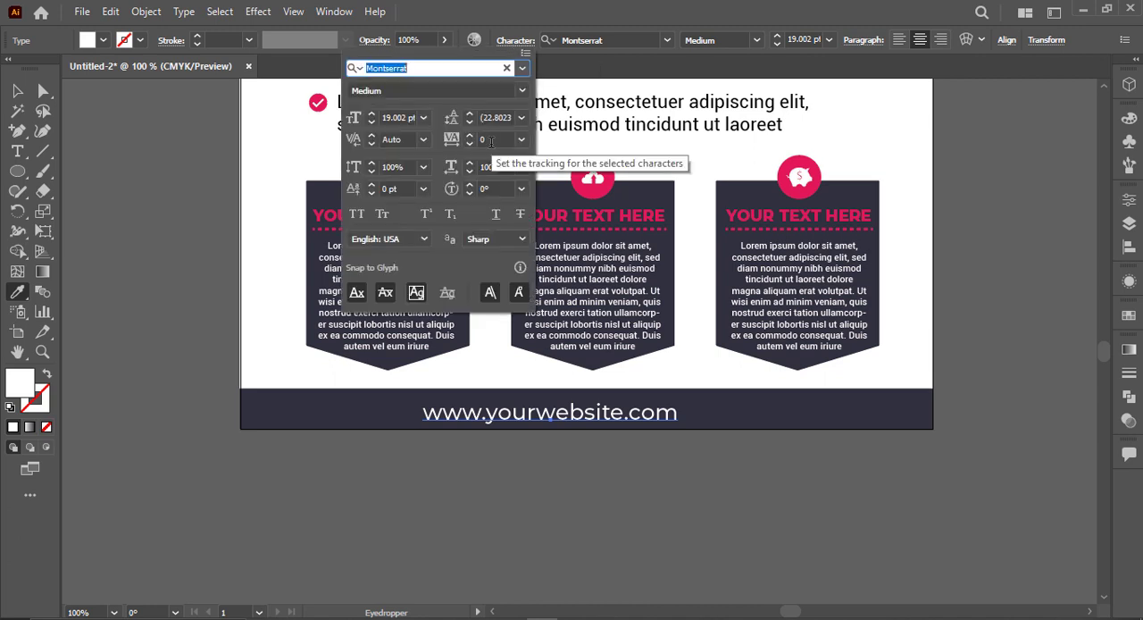
left_click(450, 140)
type("200")
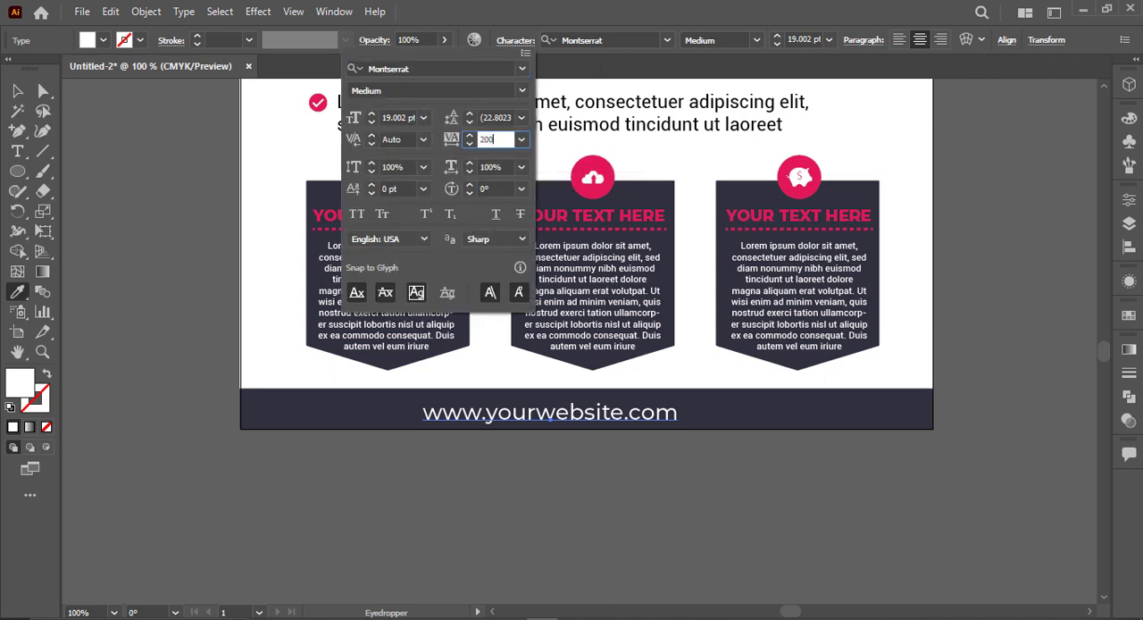
key("Return")
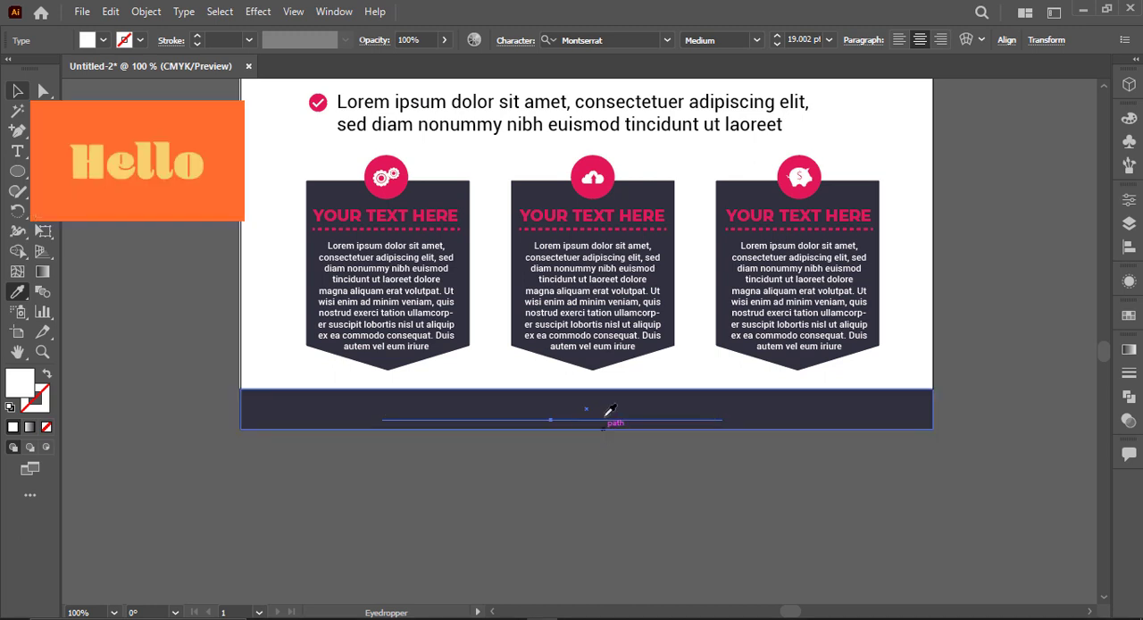
left_click(605, 409)
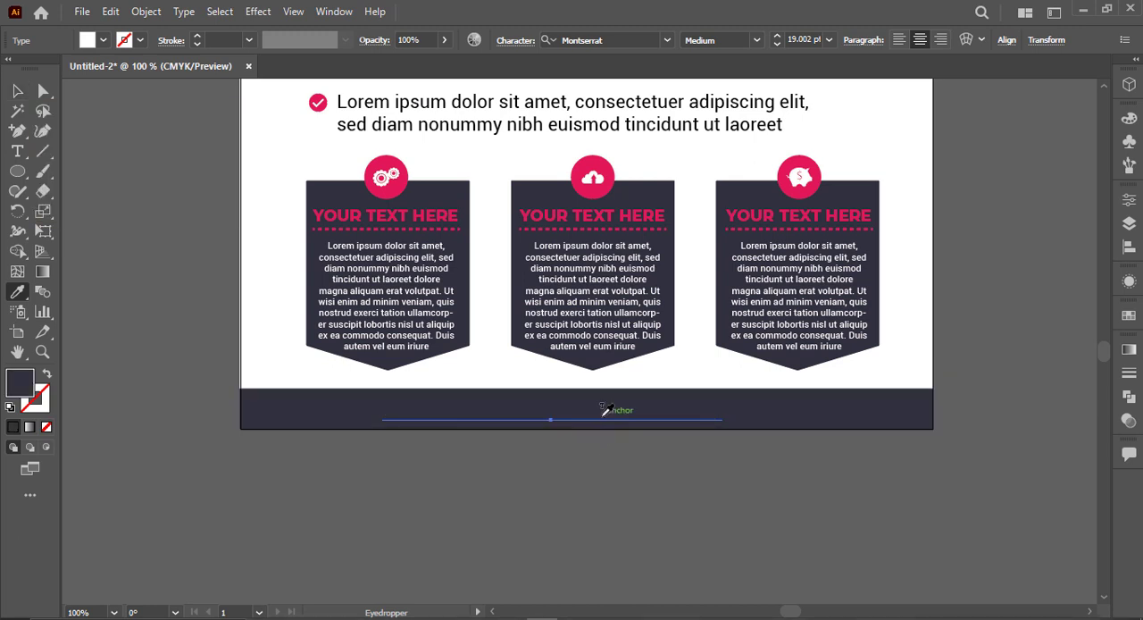
key("ctrl+z")
key("v")
Step: Reduce the website text's font size to 13 pt
left_click(633, 452)
left_click(625, 419)
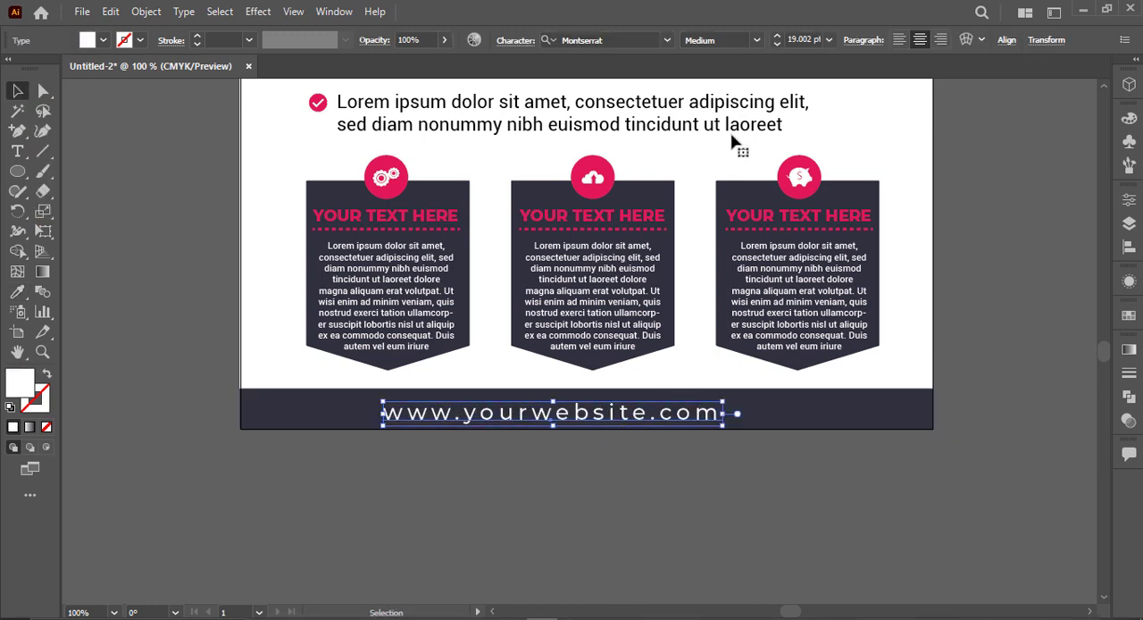
scroll(820, 35, "down", 6)
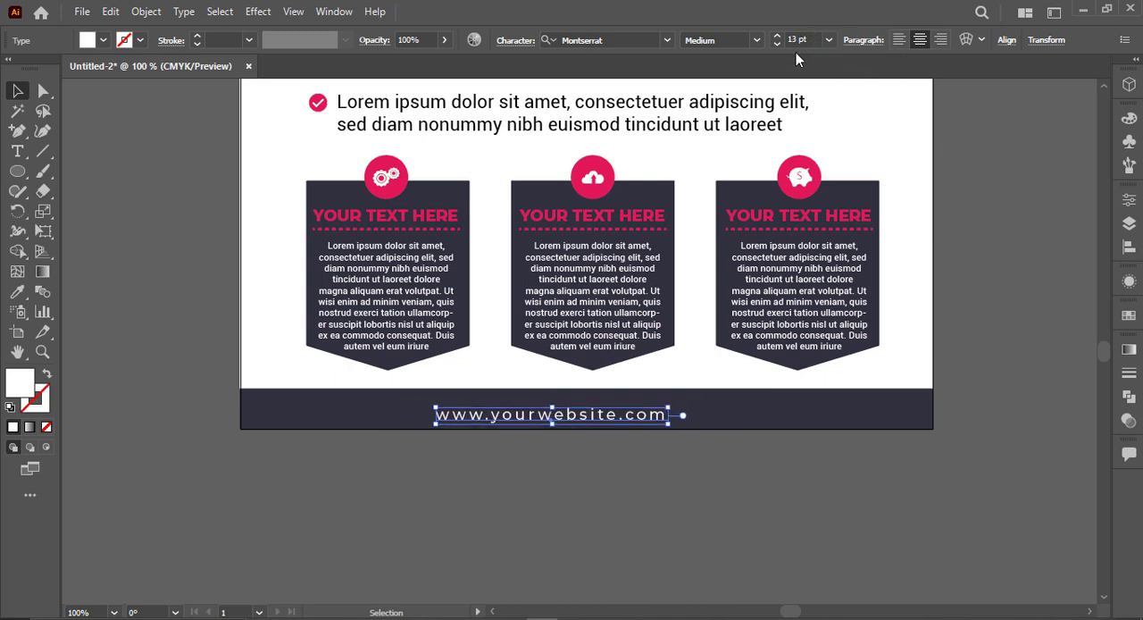
left_click(1036, 483)
left_click(645, 421)
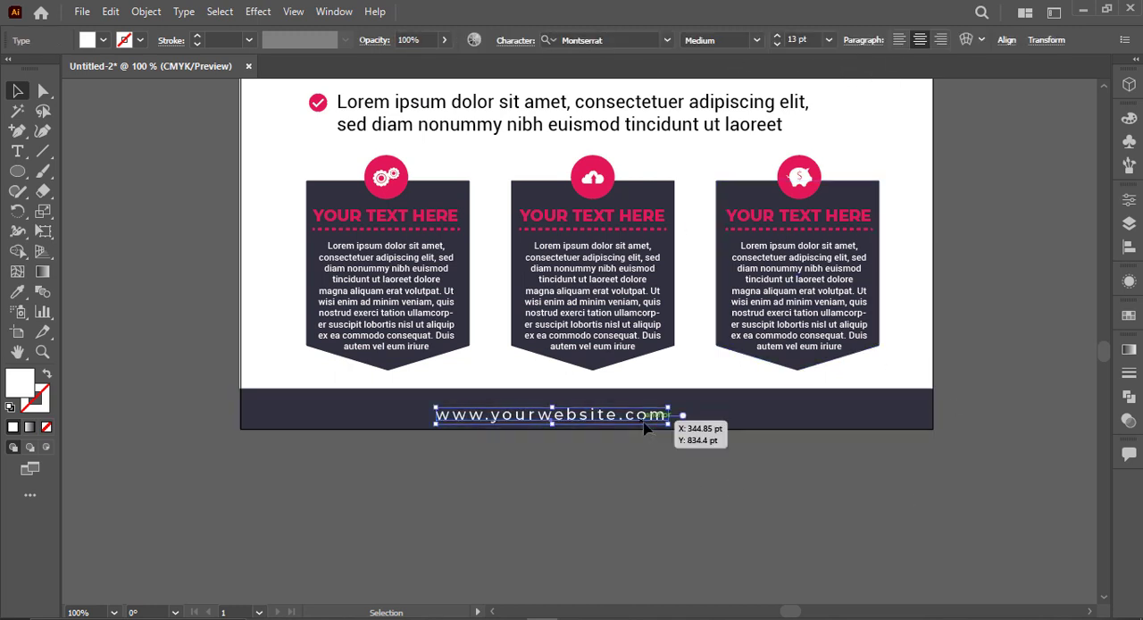
left_click(775, 423, "shift")
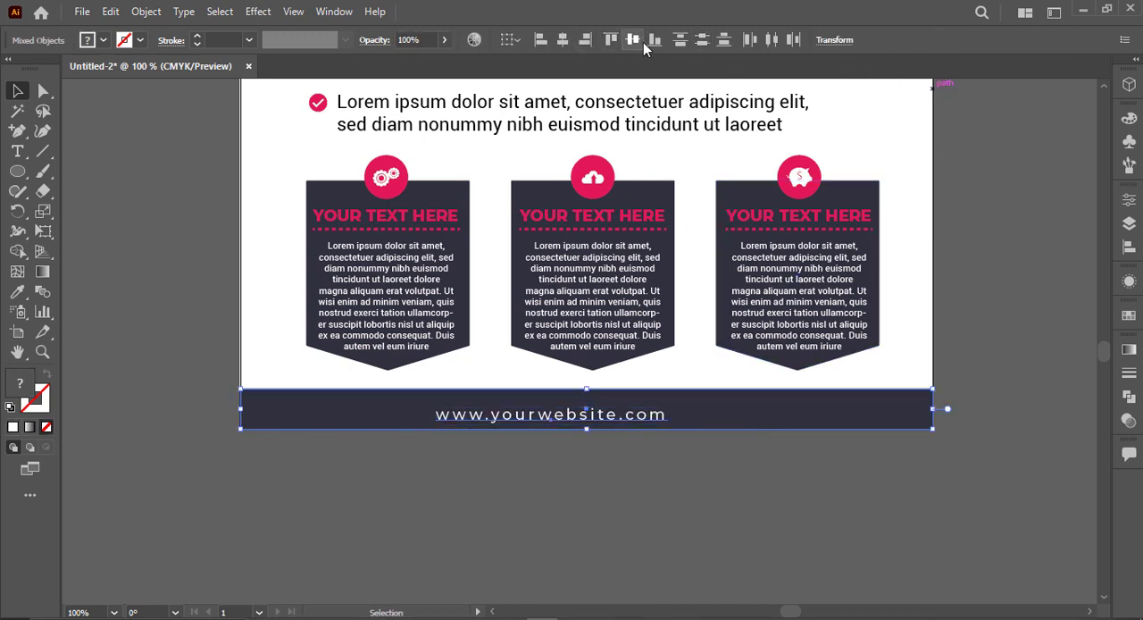
left_click(635, 43)
key("ctrl+z")
left_click(565, 42)
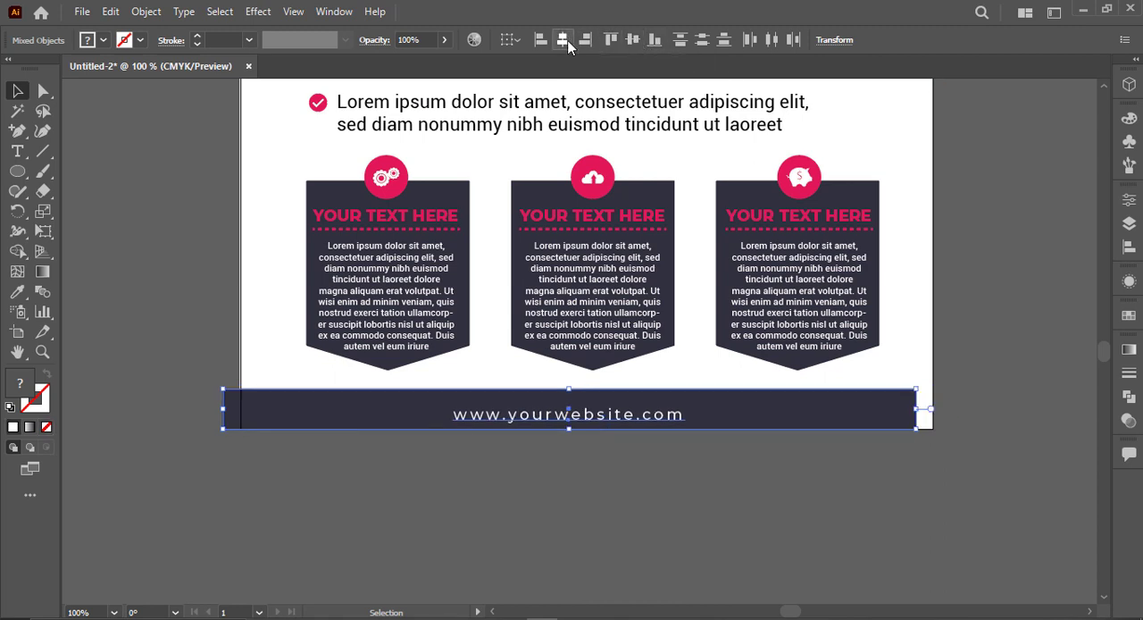
key("ctrl+z")
Step: Centre the website text horizontally on the artboard
left_click(633, 437)
left_click(623, 426)
left_click(629, 414)
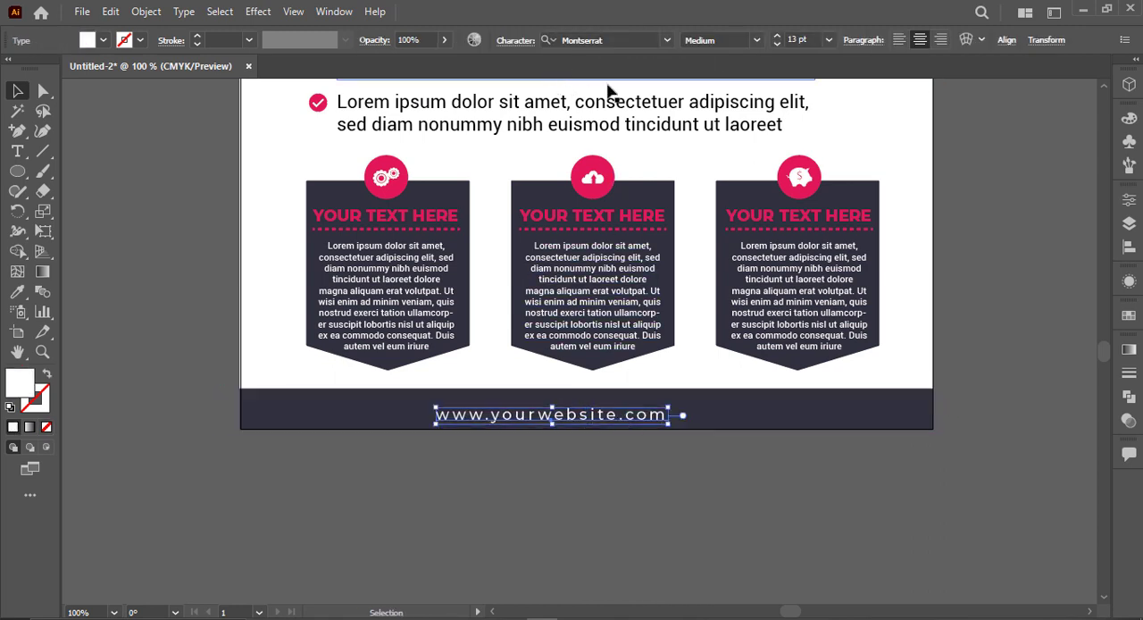
left_click(1000, 43)
left_click(858, 89)
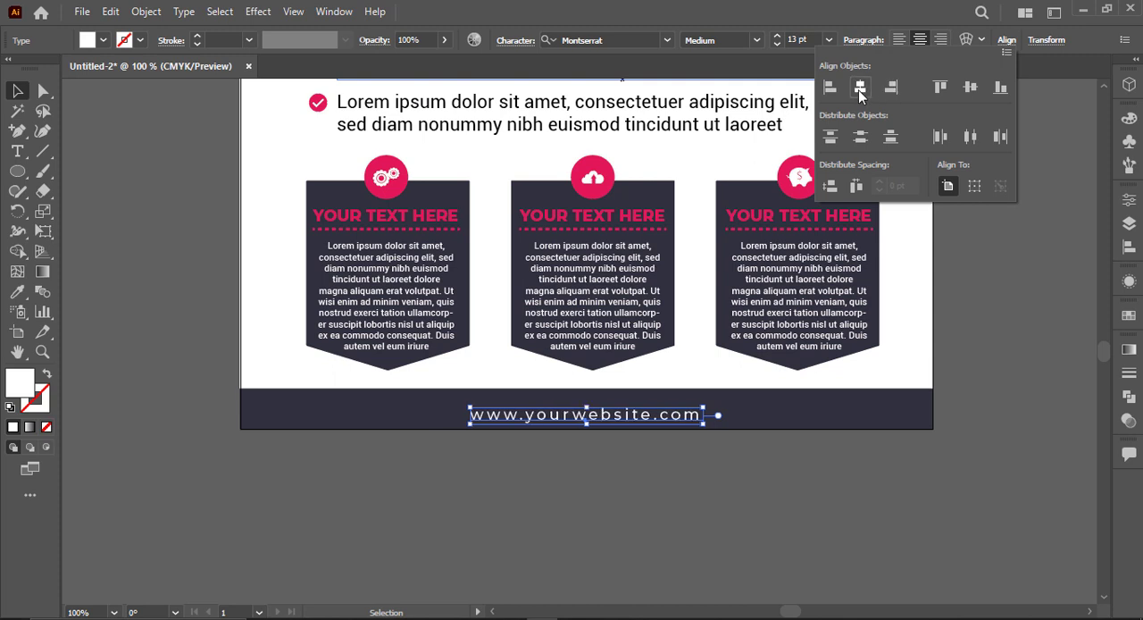
Step: Reduce the footer strip's height by lowering its top edge to just above the website text
left_click(604, 434)
left_click(757, 401)
left_click_drag(587, 390, 589, 402)
key("ctrl+shift+a")
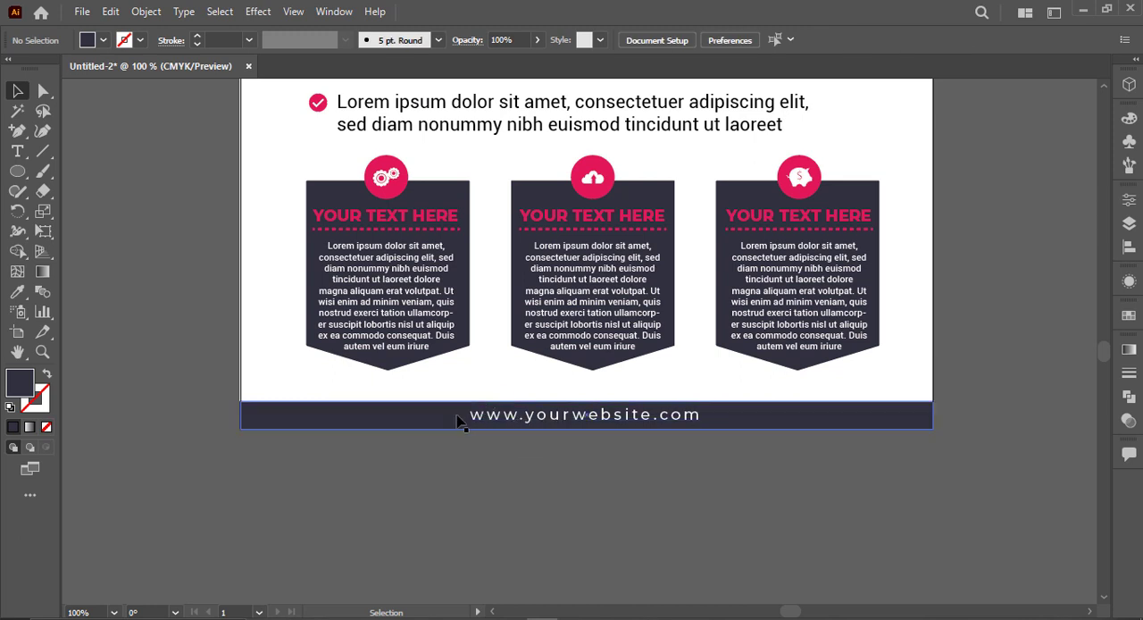
Step: Move the footer strip and website text up together, leaving a thin white gap at the page's lower edge
left_click(670, 413)
left_click(677, 412, "shift")
left_click_drag(677, 412, 677, 403)
key("ctrl+shift+a")
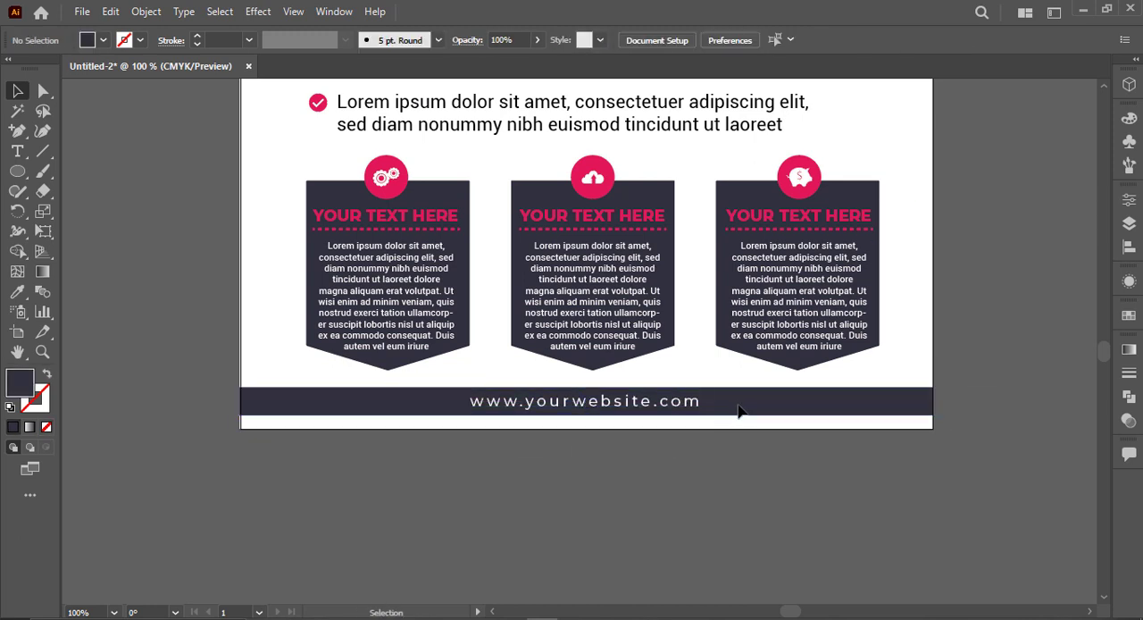
Step: Fill the gap beneath the footer strip with a thin copy of it, coloured with the red of the gears badge
left_click(739, 406, "ctrl")
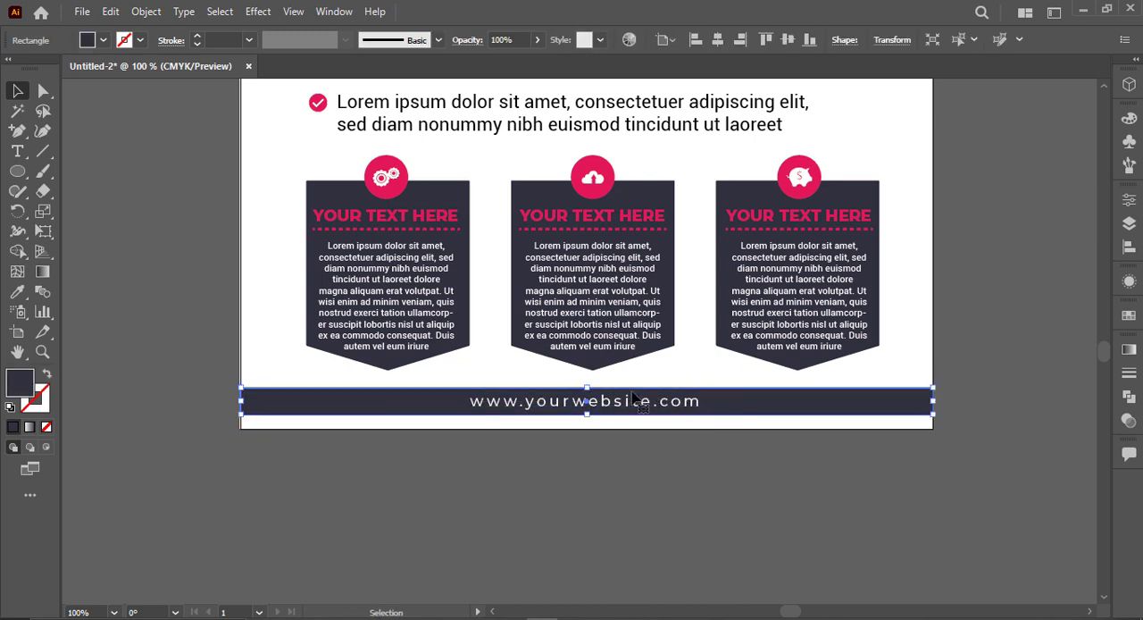
left_click_drag(588, 388, 594, 431)
key("i")
left_click(400, 188)
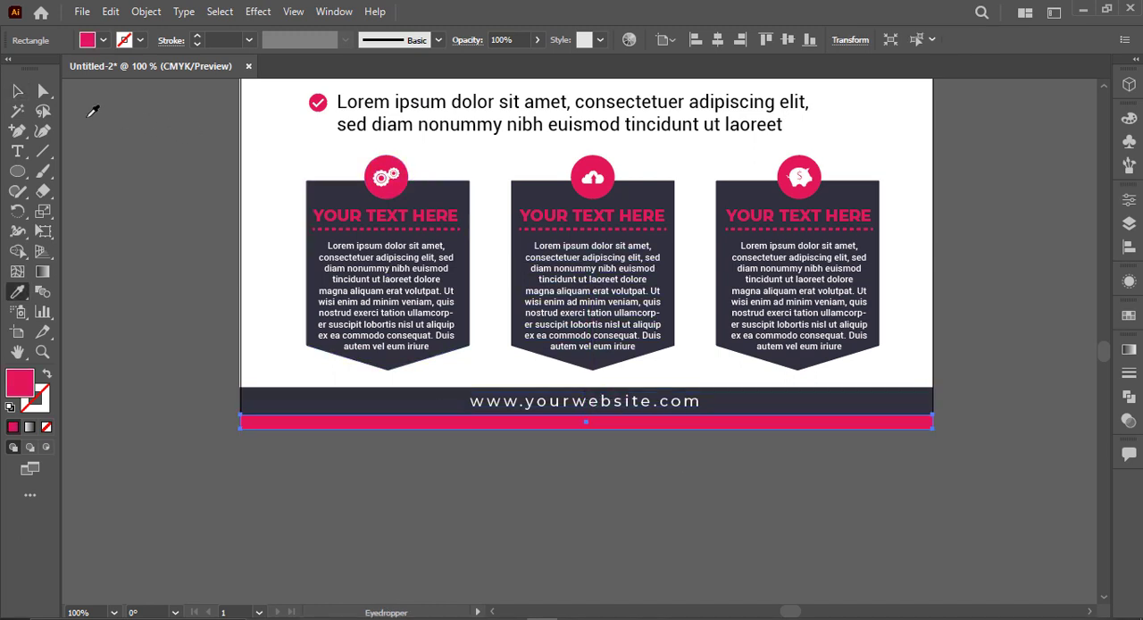
left_click(18, 93)
left_click(398, 530)
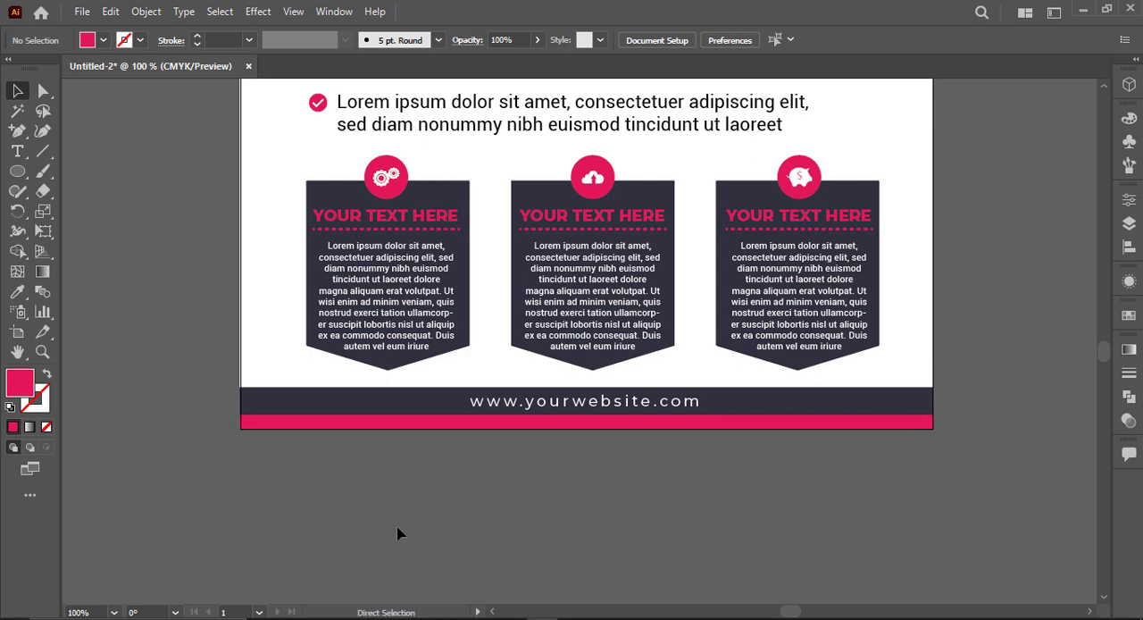
Step: Add the text "LOGO" on the empty canvas beside the flyer, above the colour swatches
key("ctrl+0")
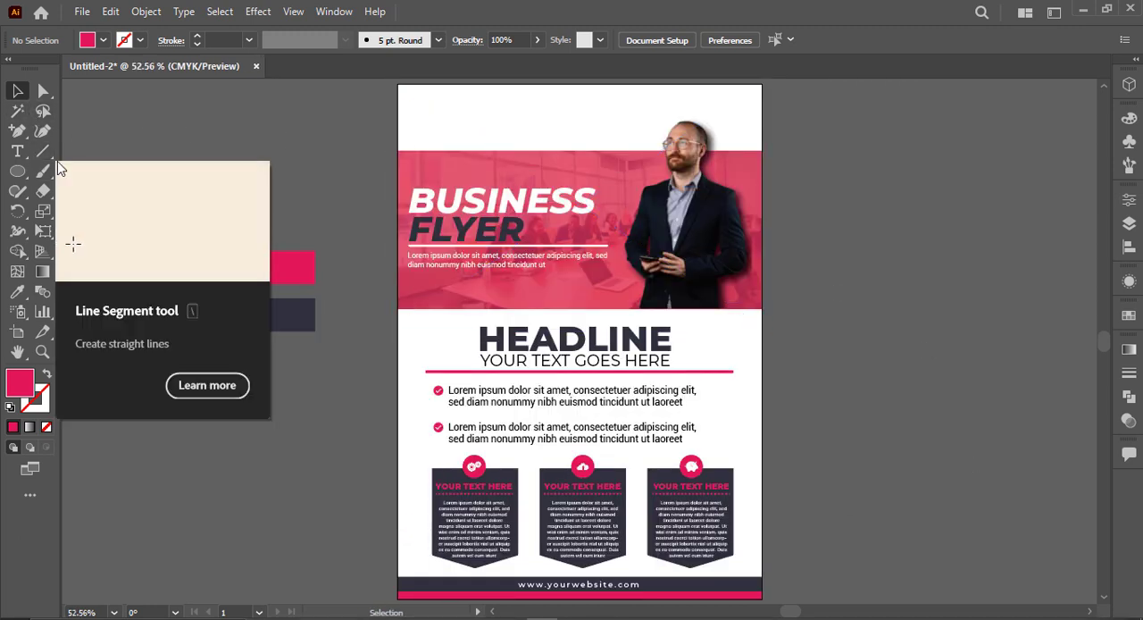
left_click(26, 154)
left_click(177, 147)
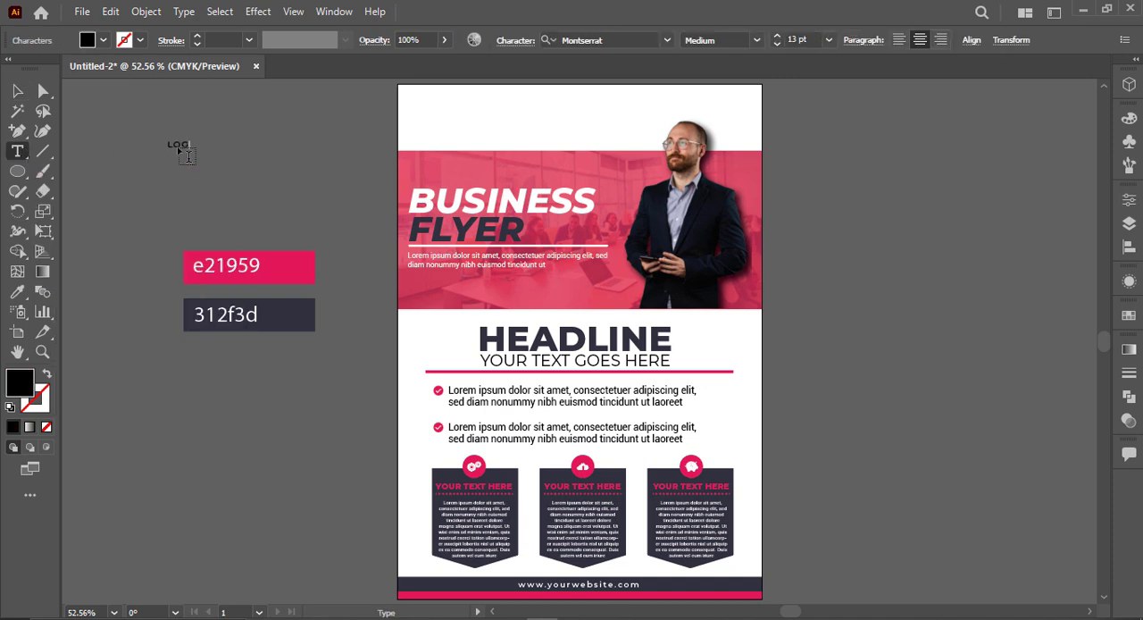
type("LOGO")
left_click(18, 92)
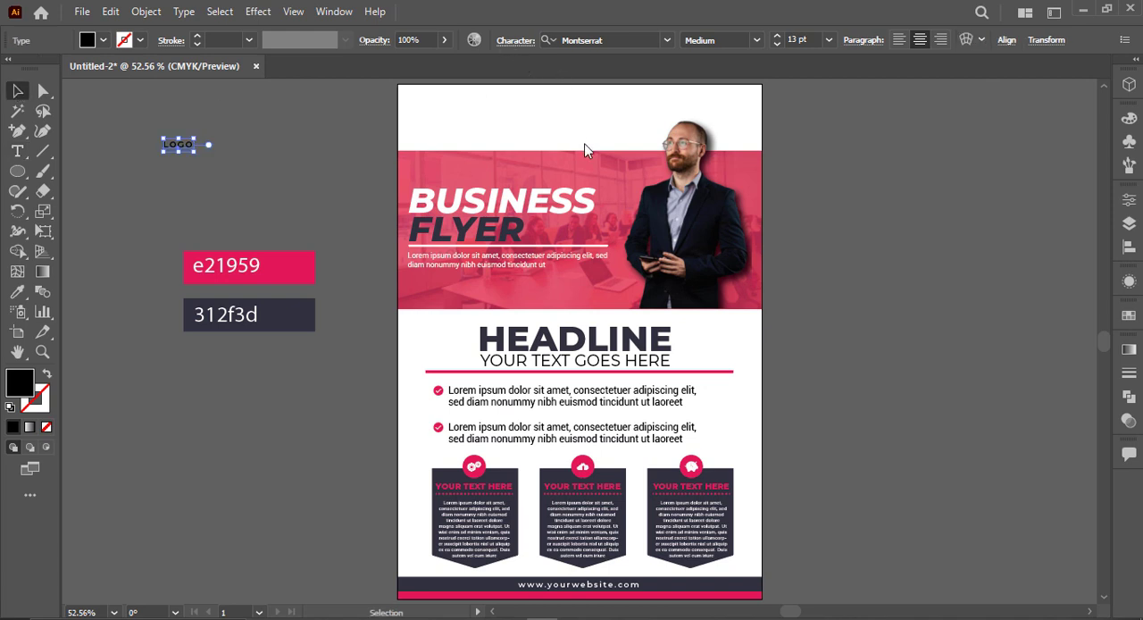
Step: Set the LOGO text's tracking to 0 and enlarge it to about 33.6 pt
left_click(521, 140)
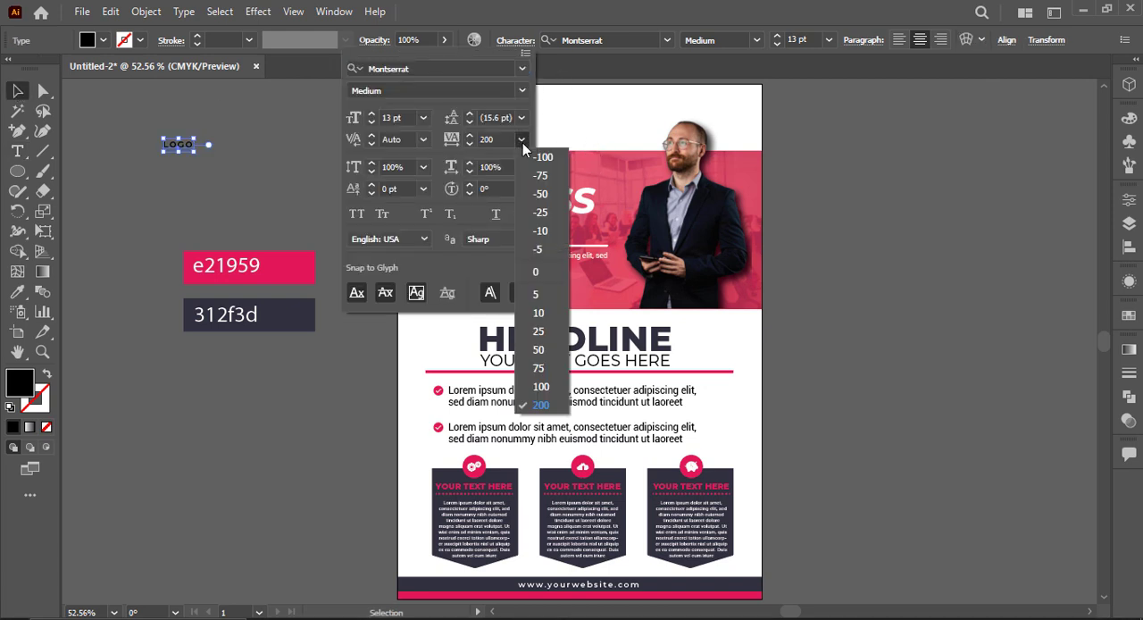
left_click(554, 276)
left_click(254, 175)
left_click_drag(193, 155, 230, 179)
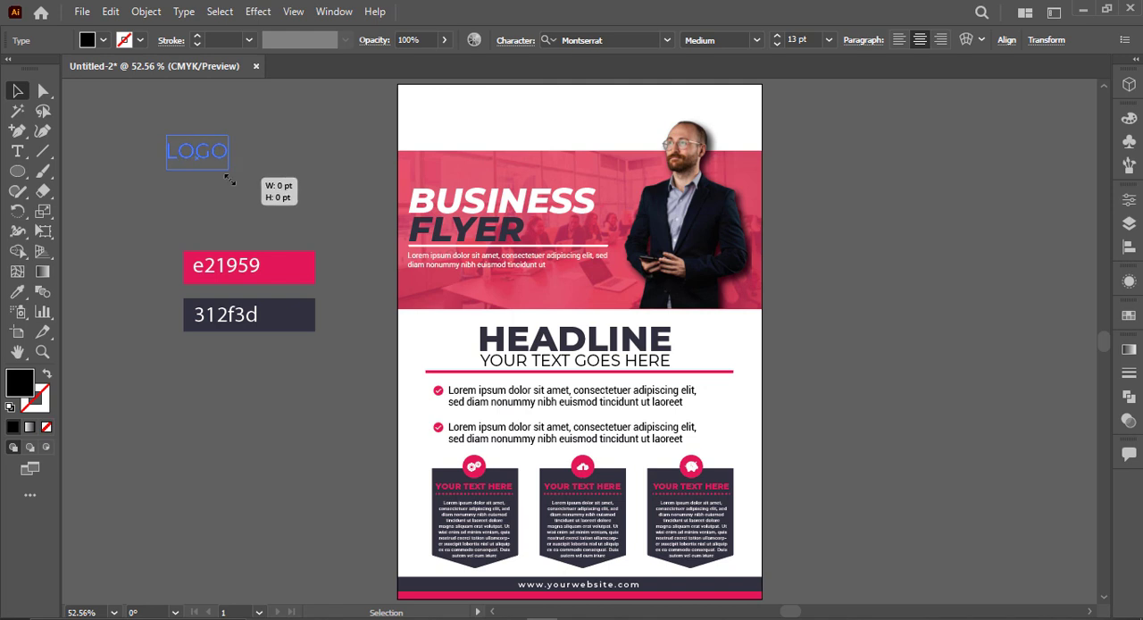
Step: Make the LOGO text Bold and place it in the white header area above the BUSINESS FLYER title
left_click(755, 40)
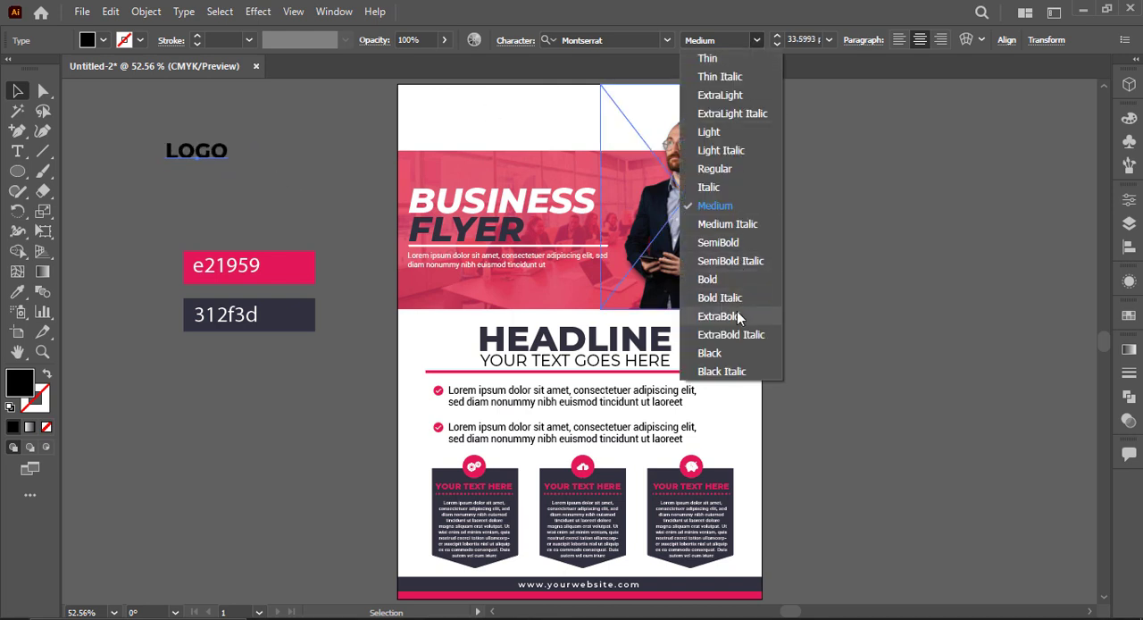
left_click(737, 281)
left_click_drag(197, 153, 441, 120)
Step: Colour the LOGO text with the red e21959 swatch
key("i")
left_click(300, 266)
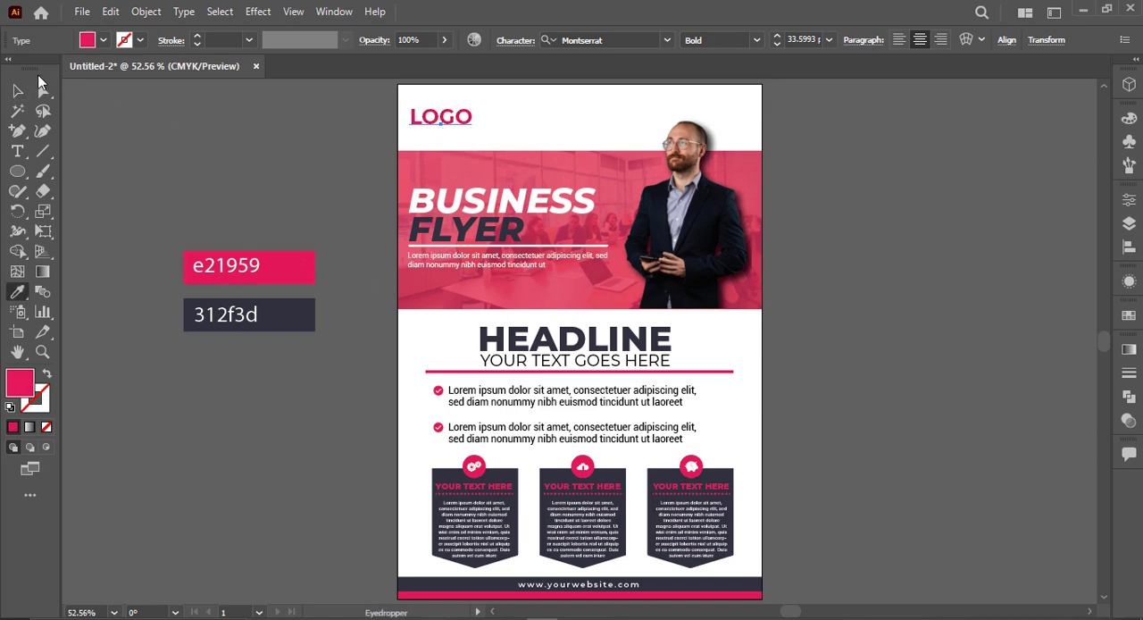
left_click(19, 90)
left_click(210, 159)
Step: Reduce the LOGO text to about 25.6 pt, duplicate it directly below and change the copy to "HERE"
scroll(365, 181, "up", 2)
scroll(303, 161, "up", 2)
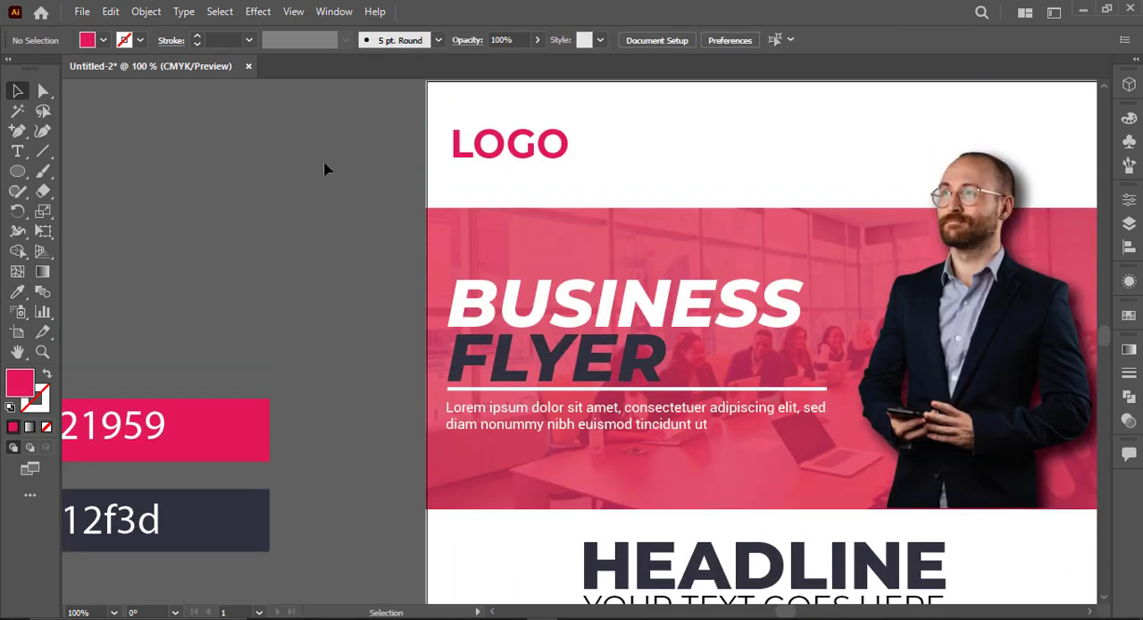
scroll(324, 170, "up", 2)
left_click_drag(522, 244, 541, 256)
double_click(539, 253)
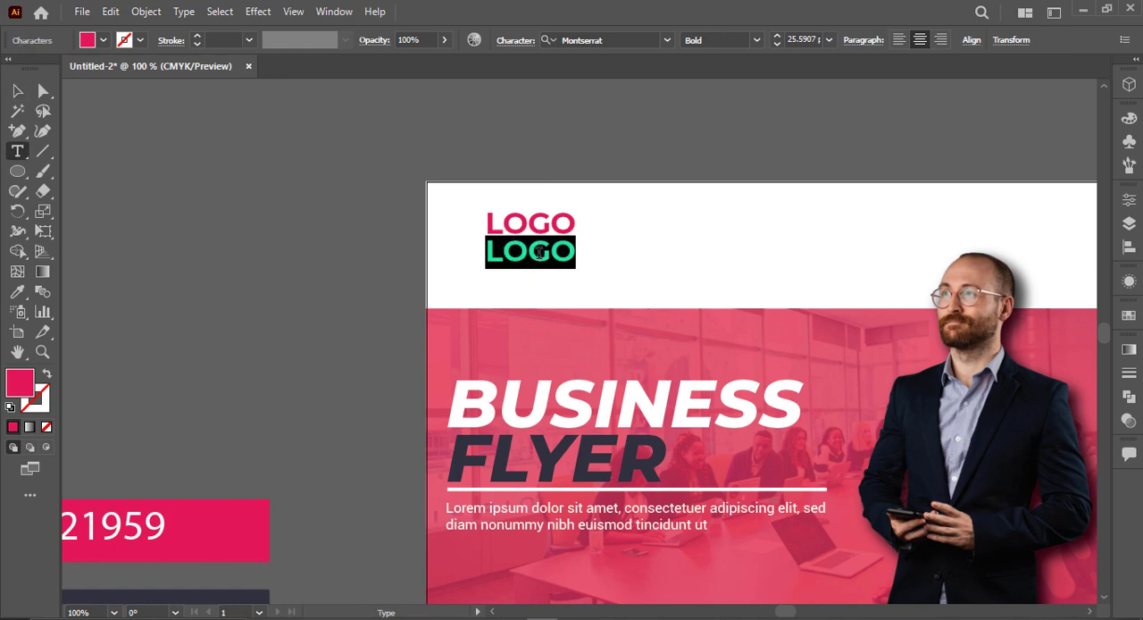
type("HERE")
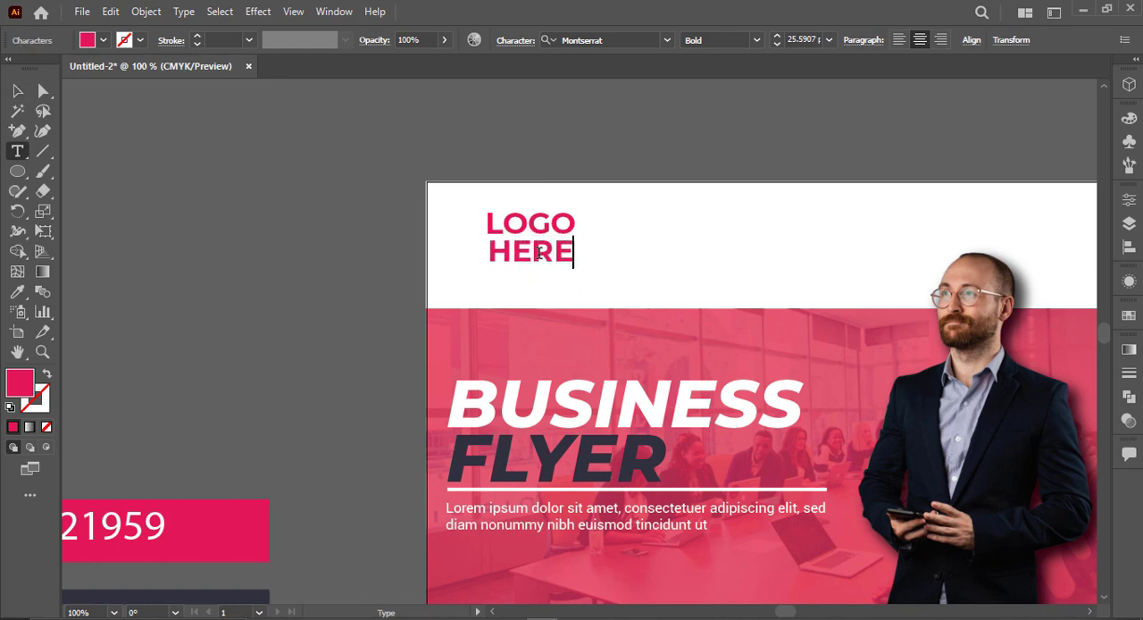
Step: Set both lines of the LOGO HERE text to ExtraBold
left_click(17, 90)
left_click(260, 211)
left_click(535, 255)
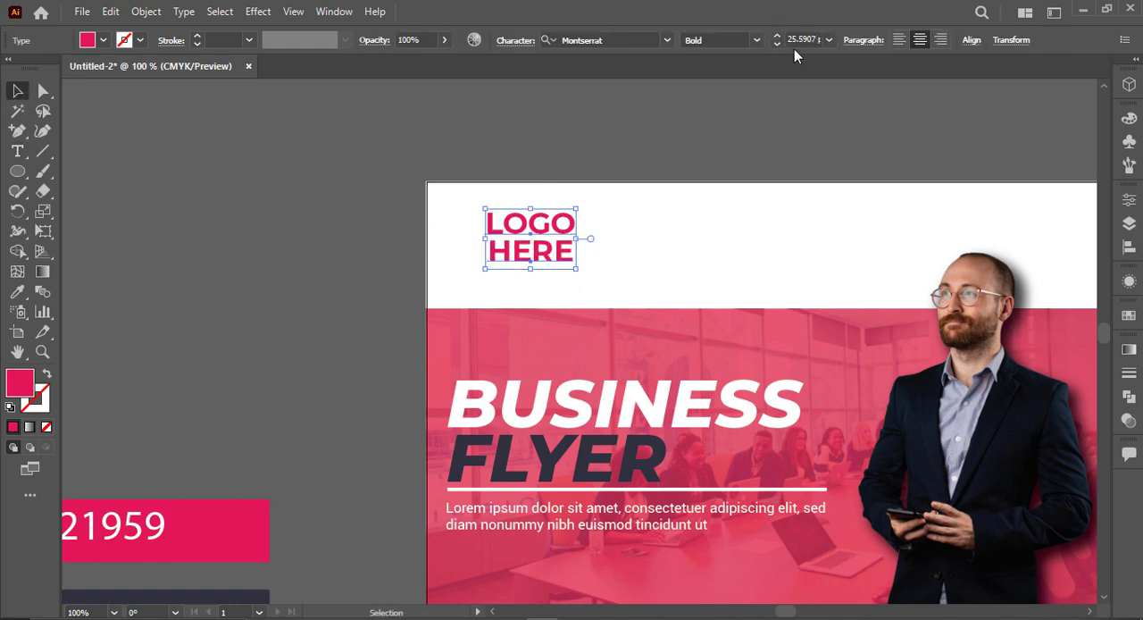
left_click(756, 39)
left_click(729, 313)
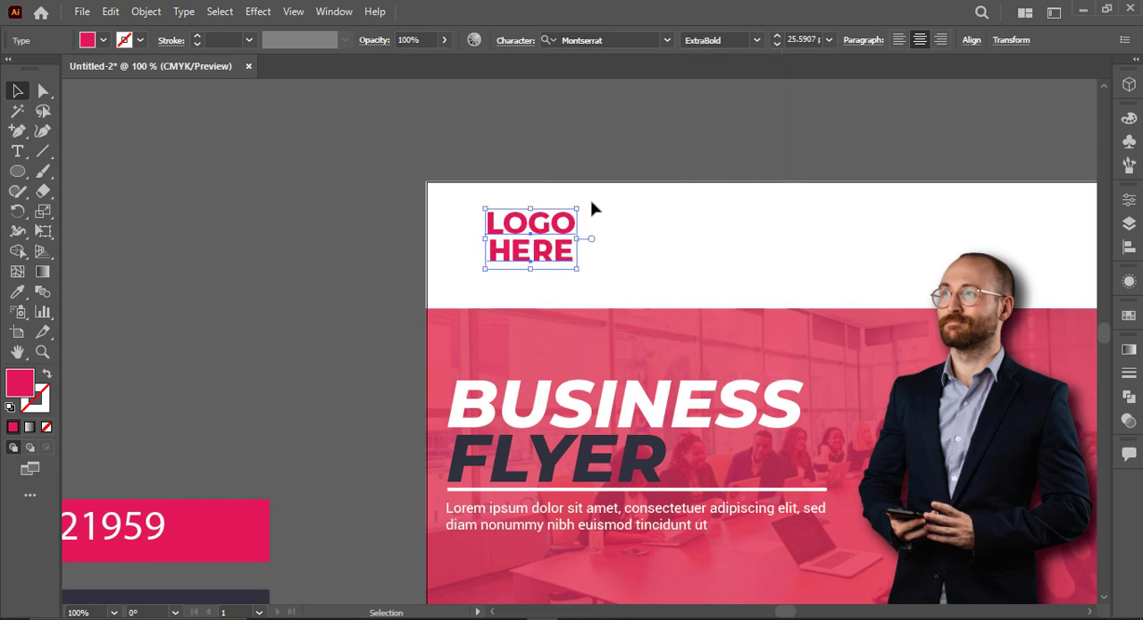
Step: Move the HERE line up closer beneath LOGO, align their left edges and enlarge it slightly to nearly match LOGO's width
left_click(507, 261)
scroll(509, 254, "up", 3)
scroll(559, 251, "up", 2)
left_click_drag(546, 253, 538, 252)
mouse_move(768, 329)
left_mouse_down()
mouse_move(790, 340)
mouse_move(775, 329)
left_mouse_up()
left_click_drag(689, 312, 689, 298)
left_click_drag(777, 316, 781, 320)
Step: Draw a narrow upright ellipse beside the logo text, with no fill and a 2 pt red stroke
left_click(134, 175)
left_click_drag(24, 172, 76, 212)
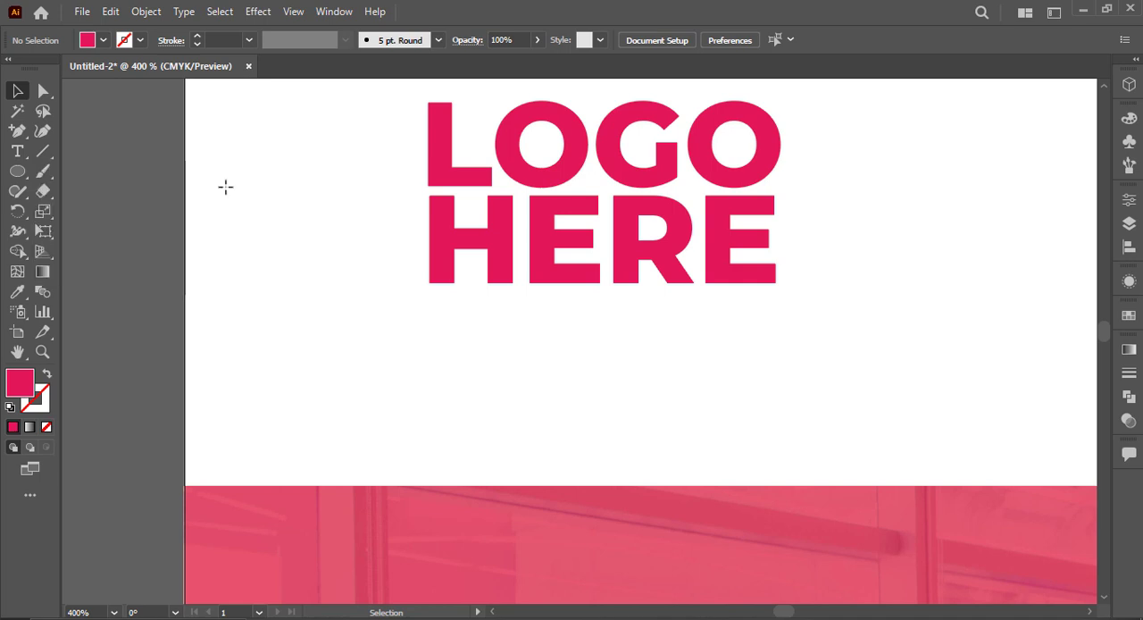
left_click_drag(223, 158, 281, 316)
key("shift+x")
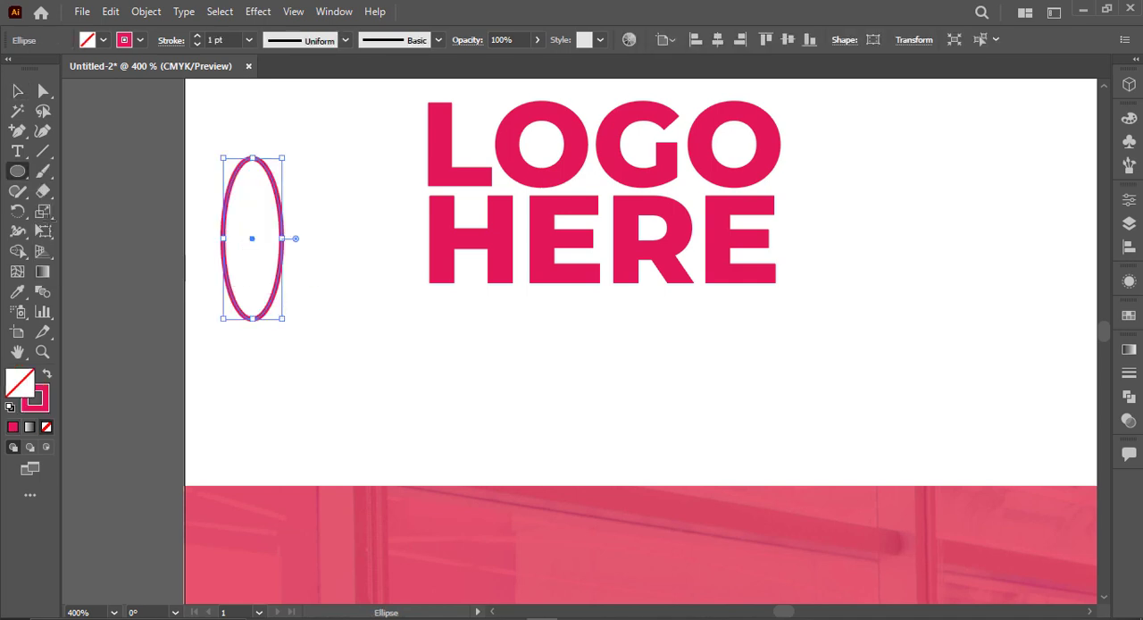
left_click(15, 93)
type("2")
key("Return")
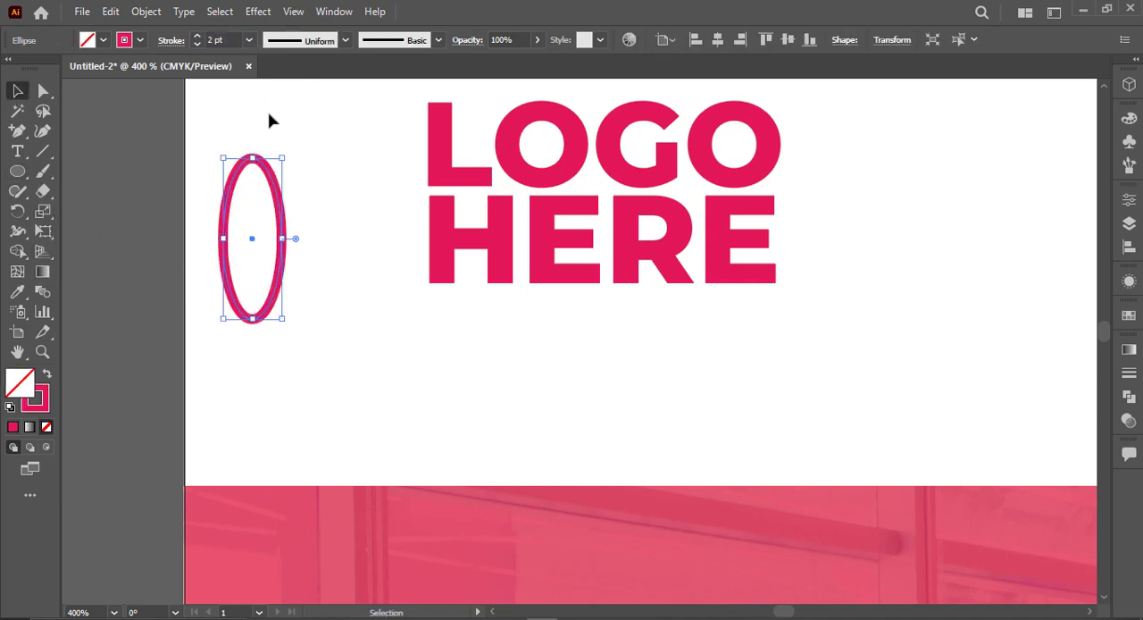
Step: Add two copies of the ellipse, tilted diagonally in opposite directions about the same centre, to form an atom symbol
left_click(267, 117)
left_click(280, 203)
key("a")
key("v")
left_click_drag(308, 179, 327, 198)
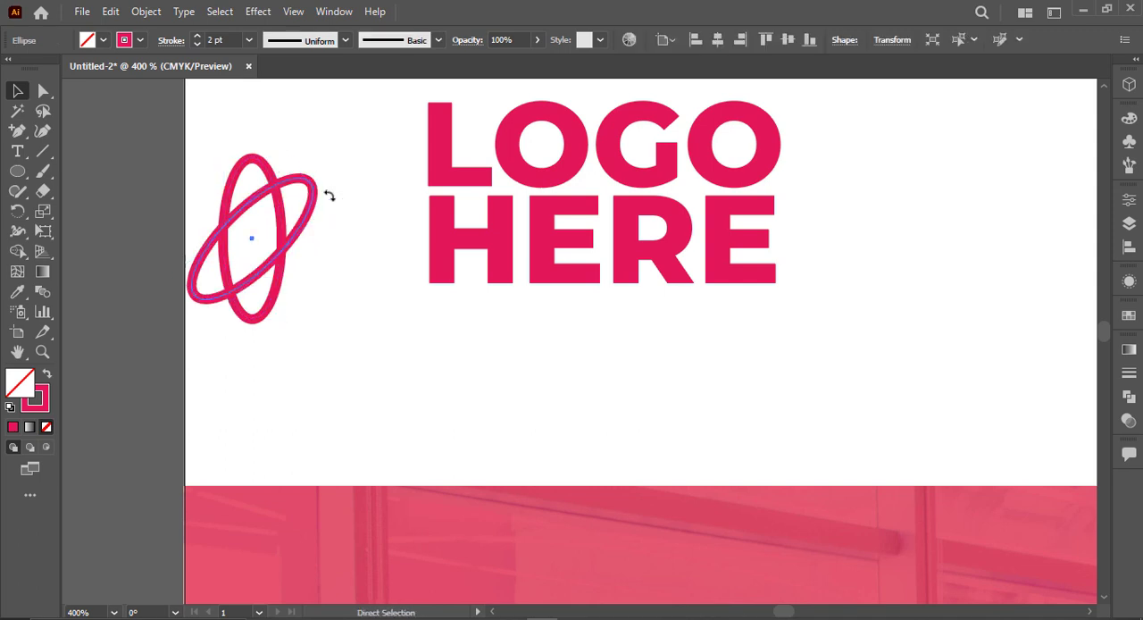
key("ctrl+z")
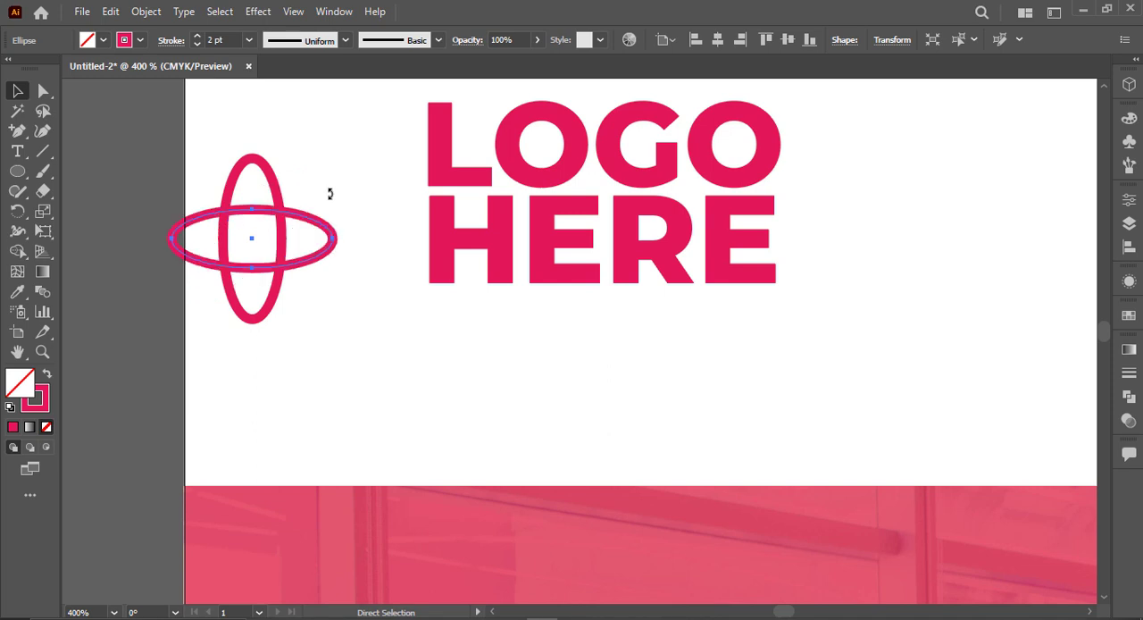
key("ctrl+shift+z")
key("ctrl+c")
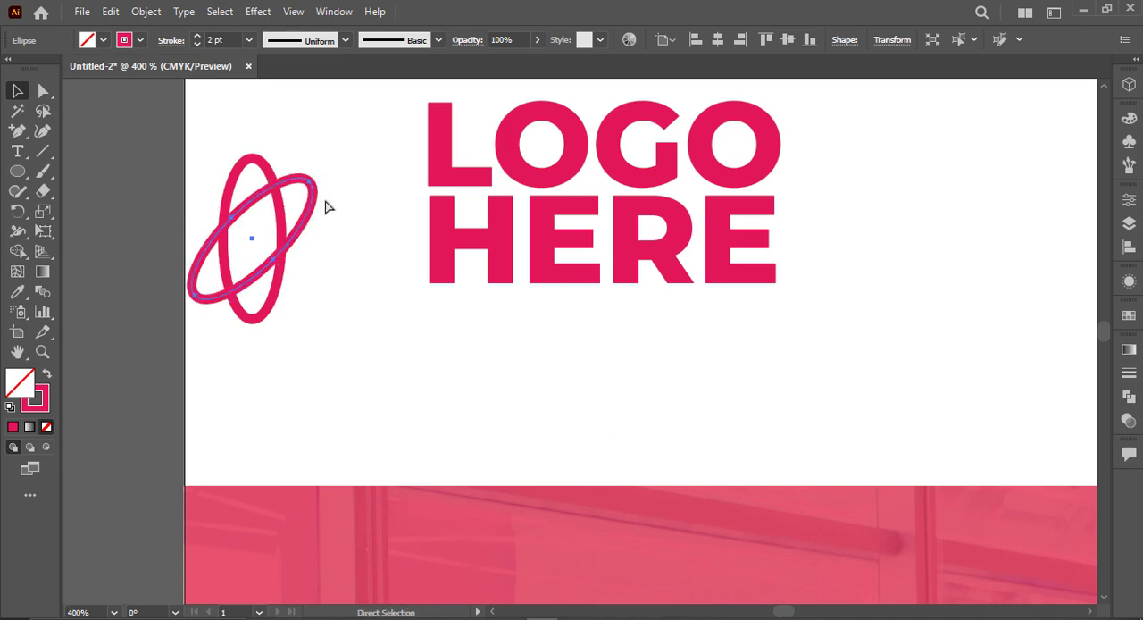
left_click_drag(333, 201, 310, 302)
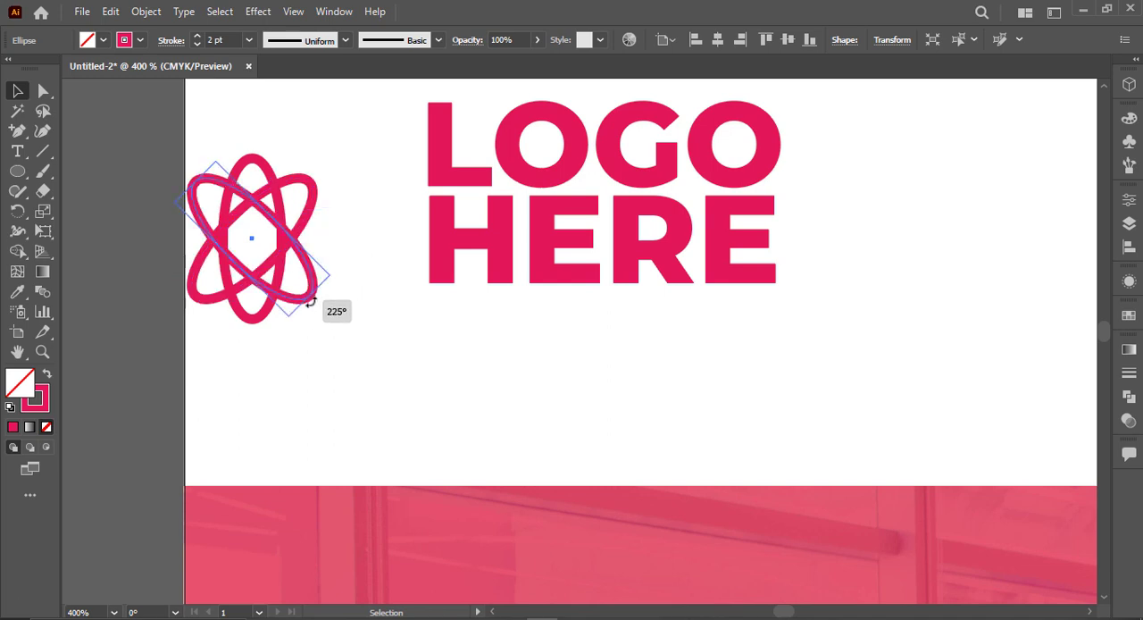
Step: Set the stroke of all three ellipses to 1 pt
left_click_drag(343, 157, 193, 279)
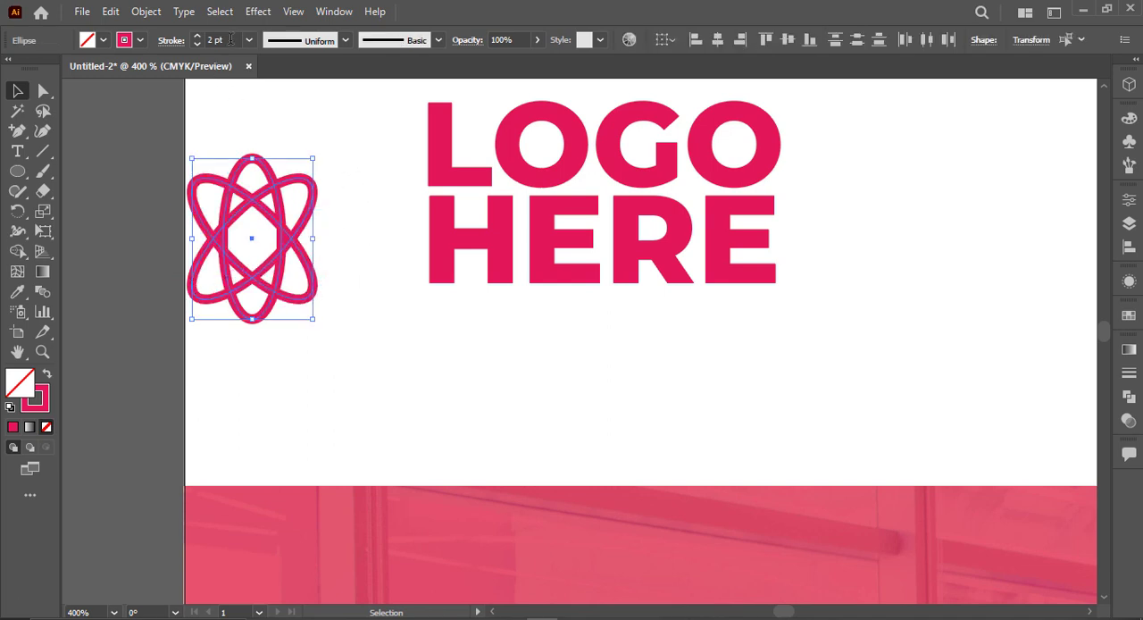
scroll(230, 39, "down", 1)
left_click(293, 125)
left_click_drag(212, 322, 236, 133)
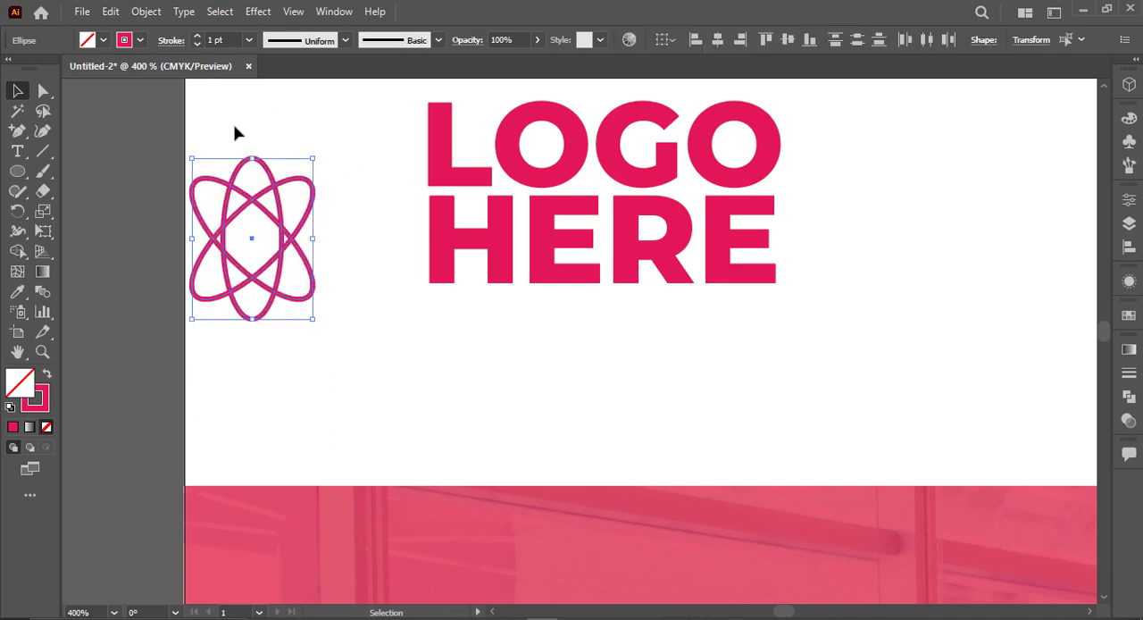
left_click(328, 255)
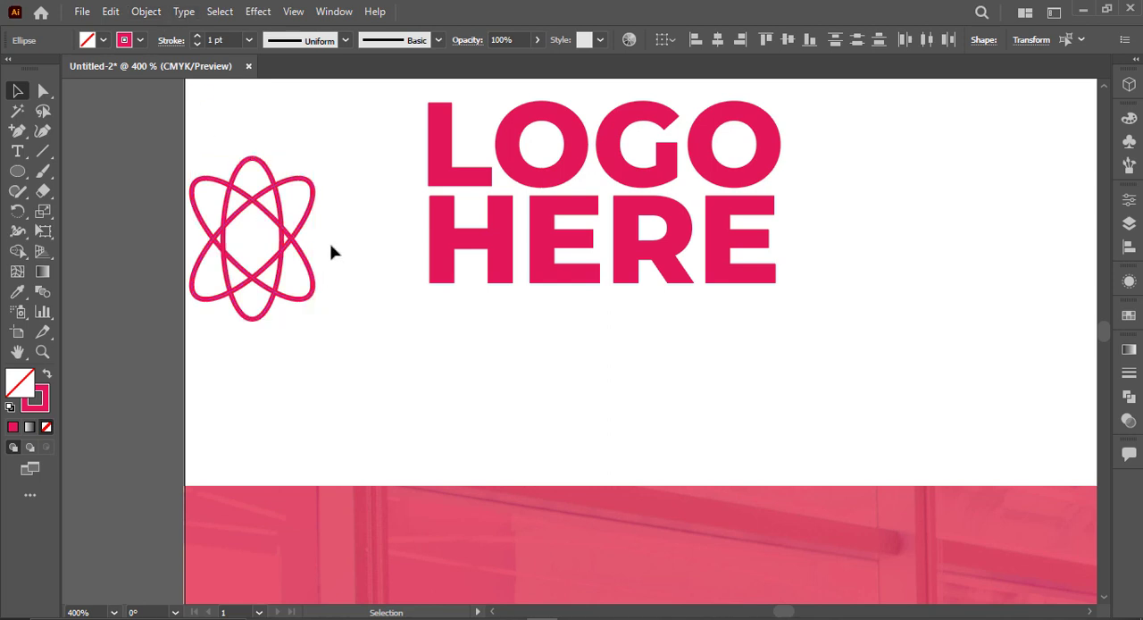
Step: Fit the atom symbol next to the LOGO HERE text and draw a small outlined hexagon at its centre
left_click_drag(336, 209, 225, 258)
mouse_move(308, 321)
left_mouse_down()
mouse_move(300, 312)
mouse_move(331, 248)
mouse_move(365, 271)
mouse_move(384, 304)
left_mouse_up()
left_click(158, 269)
left_click_drag(19, 177, 101, 232)
left_click_drag(204, 236, 332, 221)
key("v")
left_click(226, 269)
left_click(191, 199)
key("ctrl+0")
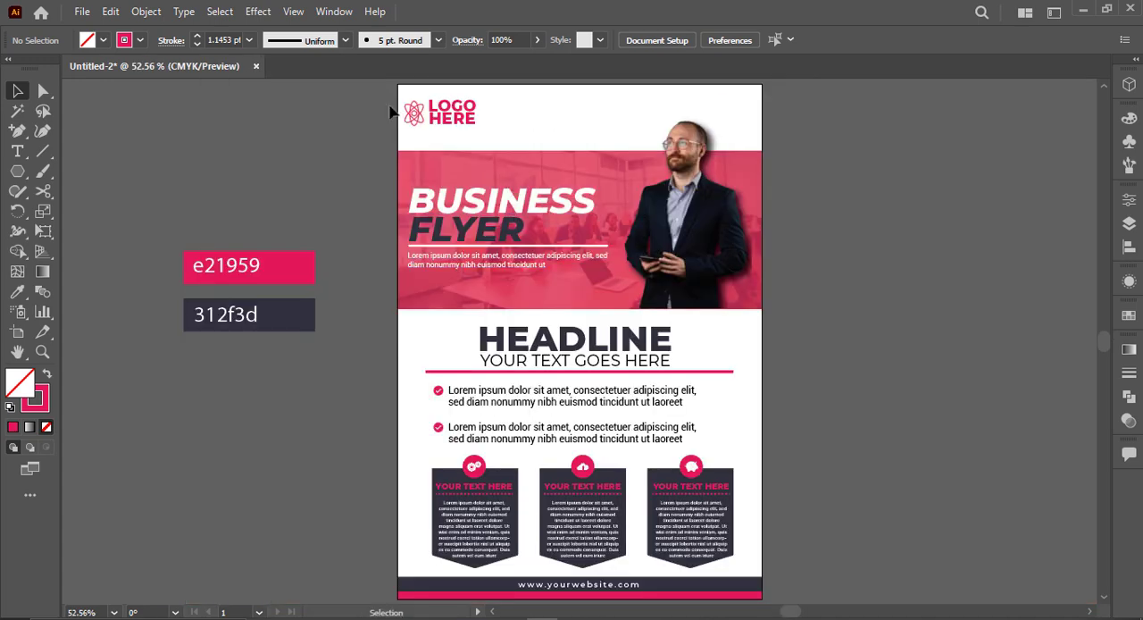
Step: Stretch the atom symbol and its hexagon wider about their centre
scroll(390, 112, "up", 5, "alt")
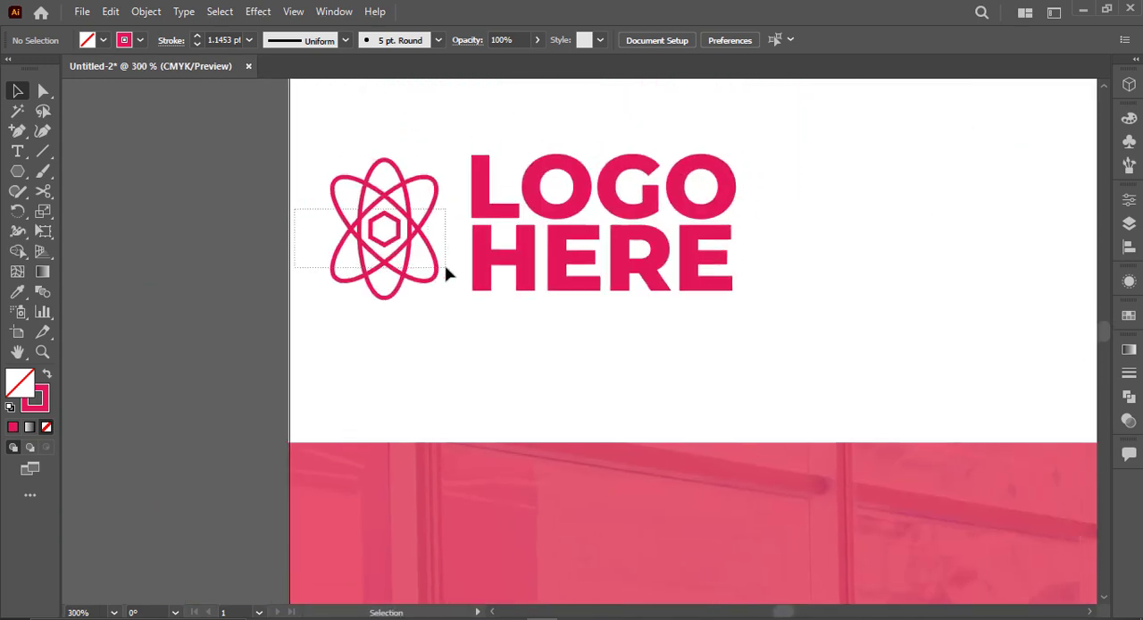
left_click_drag(445, 268, 451, 230)
left_click(407, 219)
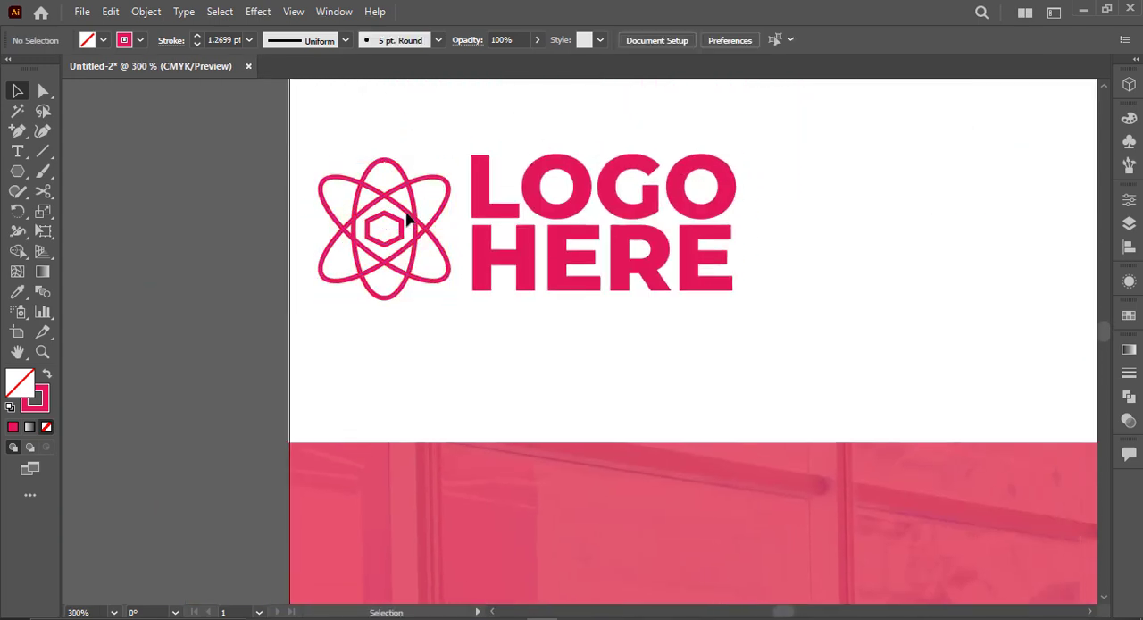
Step: Turn the central hexagon's red outline into a solid red fill without a stroke
left_click(399, 233)
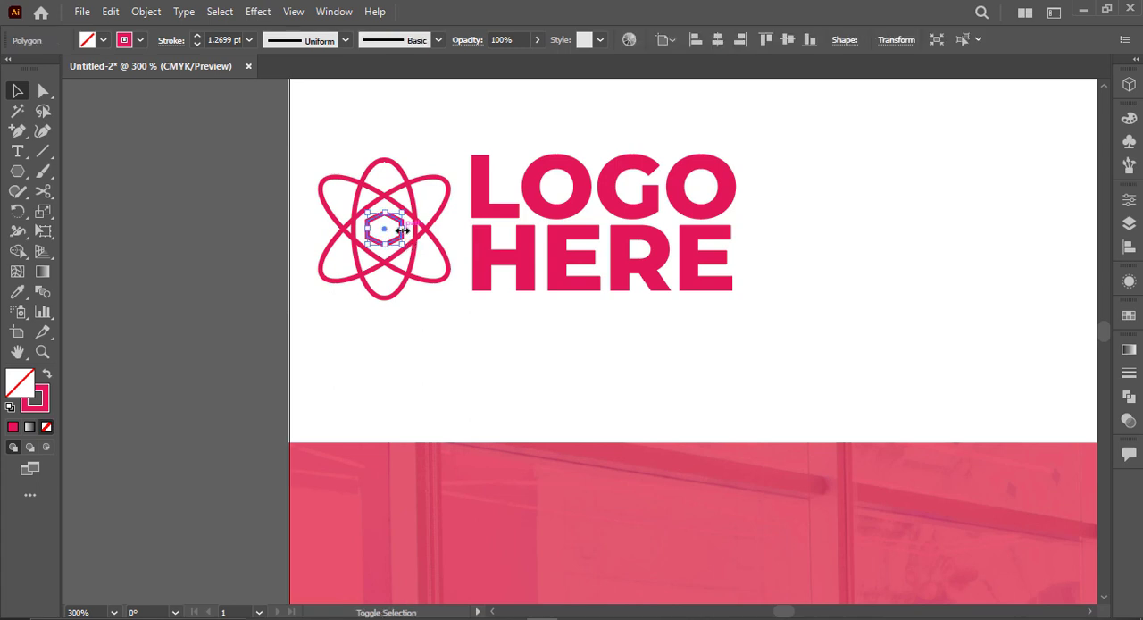
key("shift+x")
left_click(249, 252)
Step: Group the atom symbol's shapes, and group the two lines of logo text separately
scroll(282, 253, "down", 1)
left_click_drag(246, 260, 291, 249)
left_click_drag(470, 270, 470, 270)
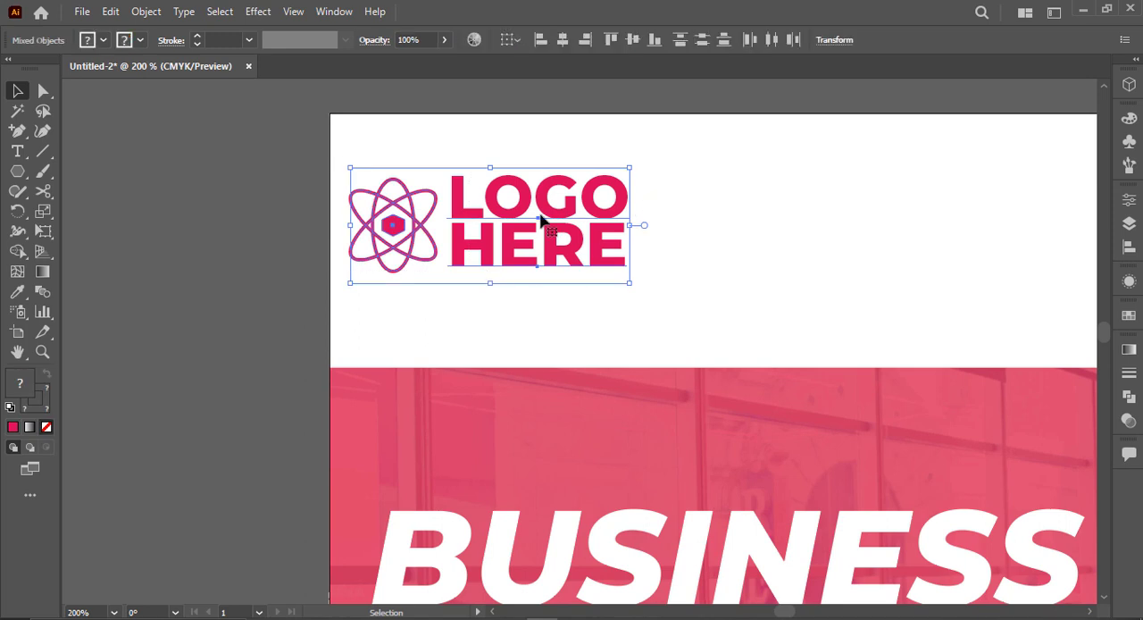
left_click_drag(337, 137, 418, 259)
key("ctrl+g")
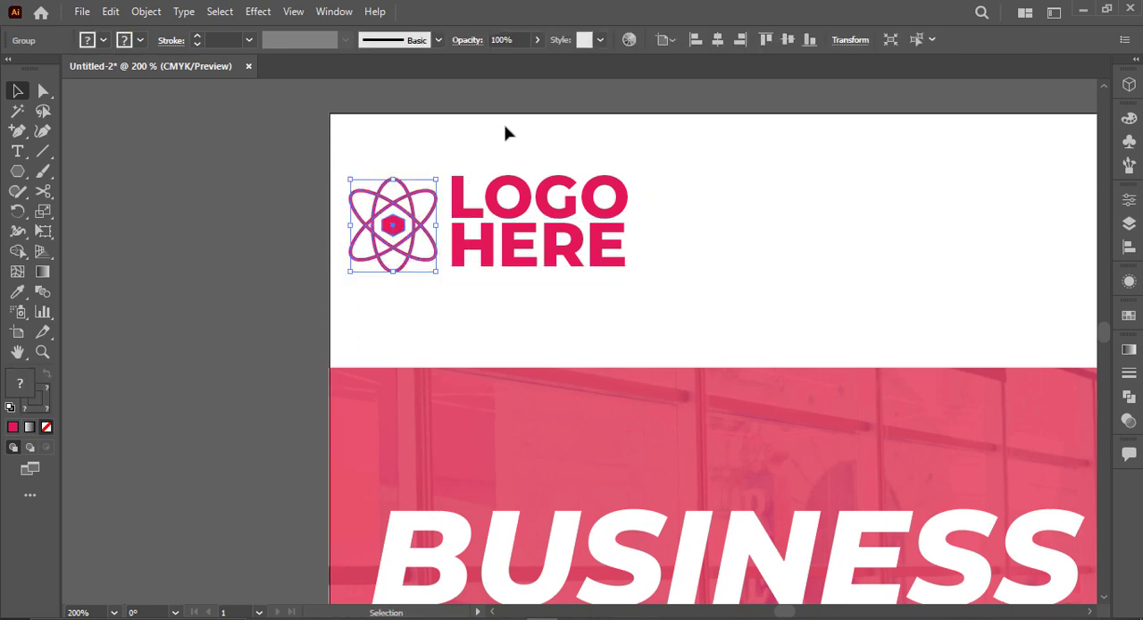
left_click_drag(511, 143, 566, 254)
key("ctrl+g")
Step: Try to align the atom symbol and the logo text on their horizontal centres
left_click(431, 256, "shift")
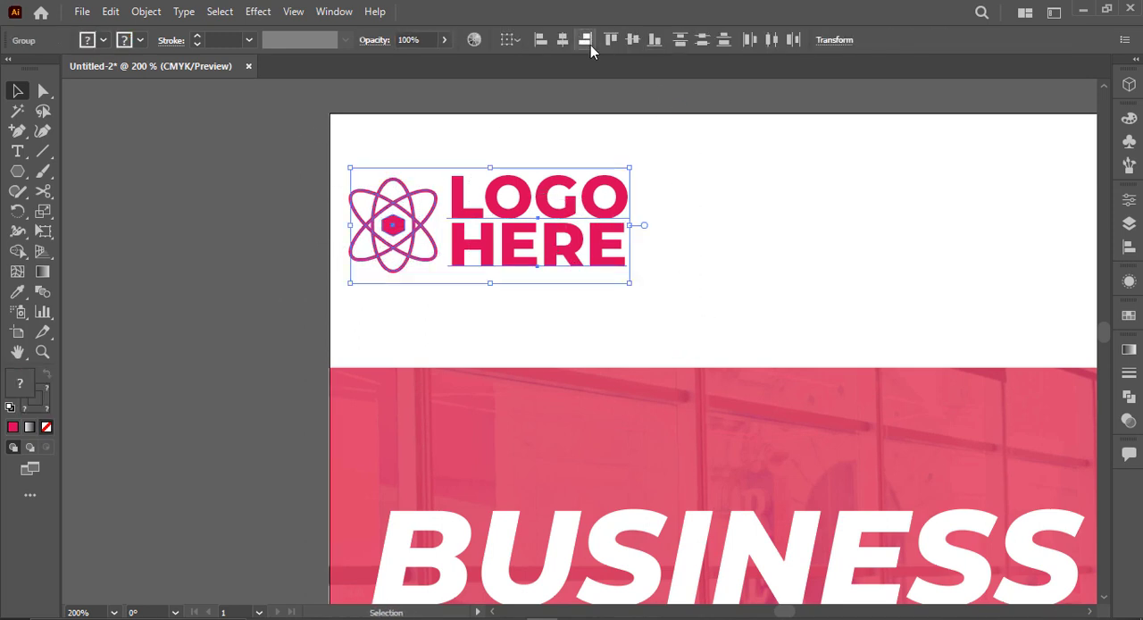
left_click(570, 45)
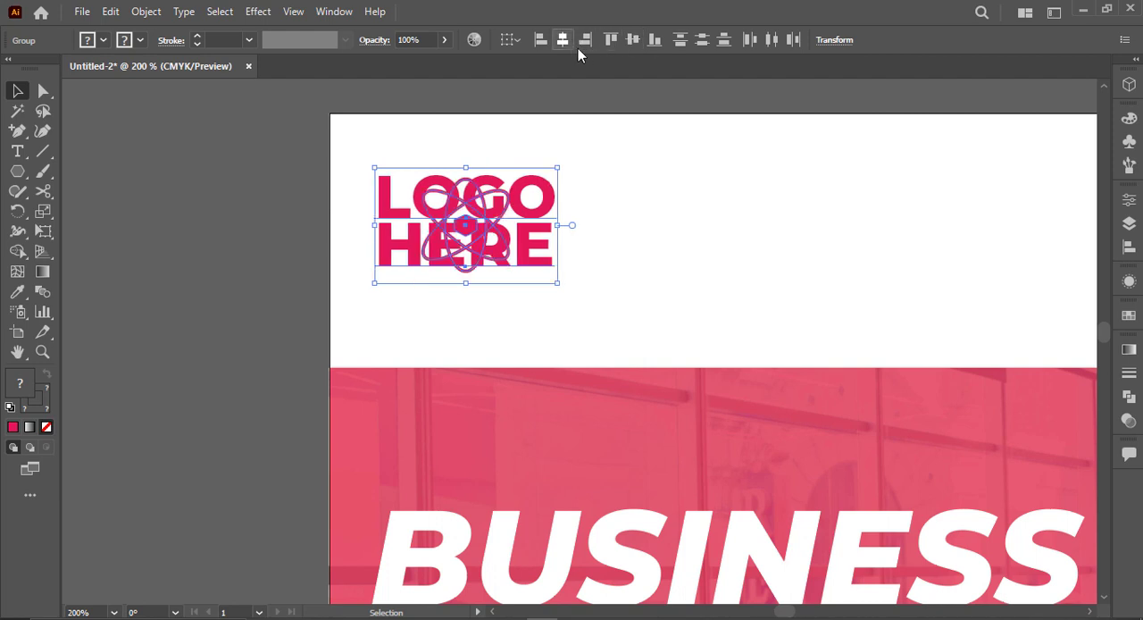
key("ctrl+z")
Step: Scale the logo text down and arrange it centred directly below the atom symbol in the white header
left_click(587, 168)
left_click(623, 197)
left_click_drag(629, 169, 600, 186)
left_click_drag(553, 239, 401, 318)
left_click_drag(421, 235, 509, 197)
left_click_drag(437, 287, 490, 250)
Step: Colour the LOGO HERE text with the dark 312f3d swatch
key("ctrl+0")
key("i")
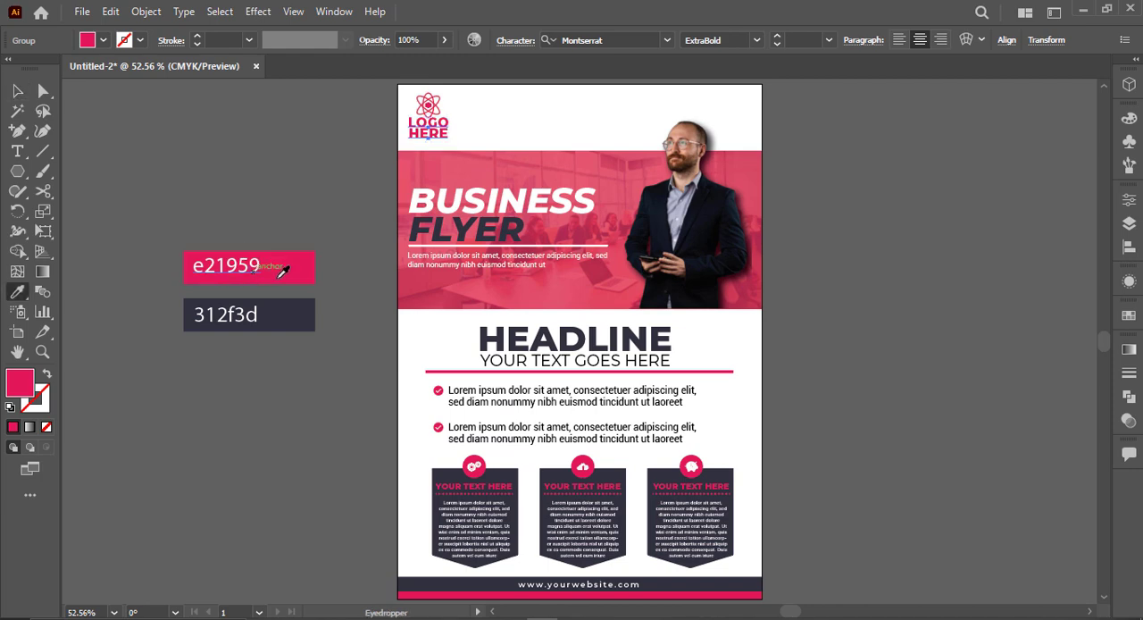
left_click(309, 303)
left_click(20, 92)
left_click(299, 153)
Step: Scale the complete logo, symbol and text together, down within the white header above the banner
scroll(305, 156, "up", 6)
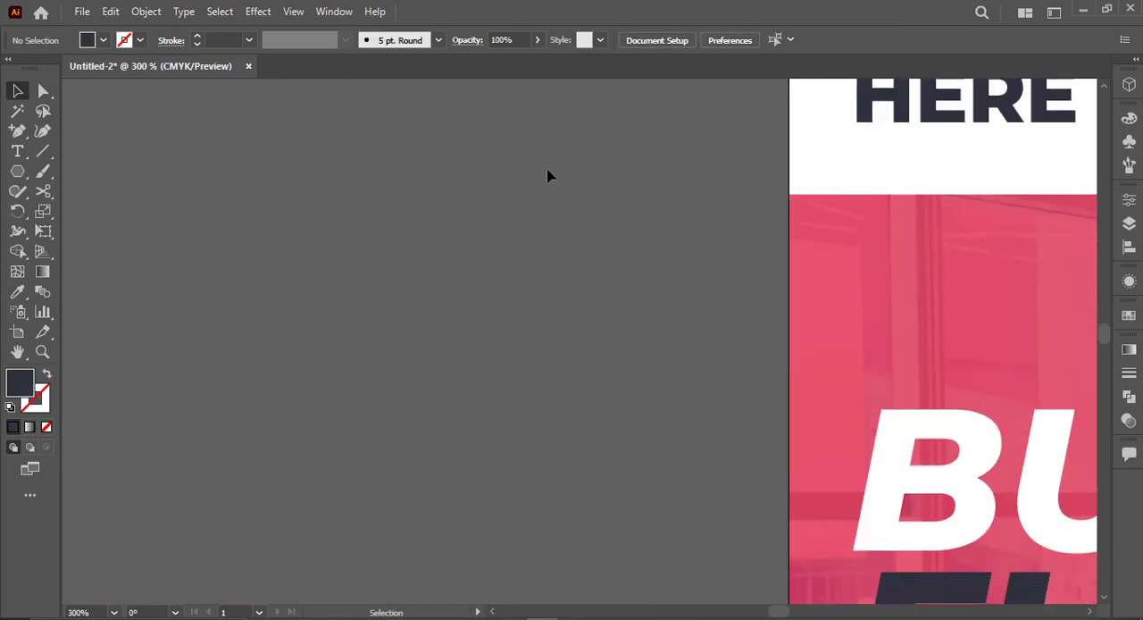
left_click_drag(547, 176, 447, 321)
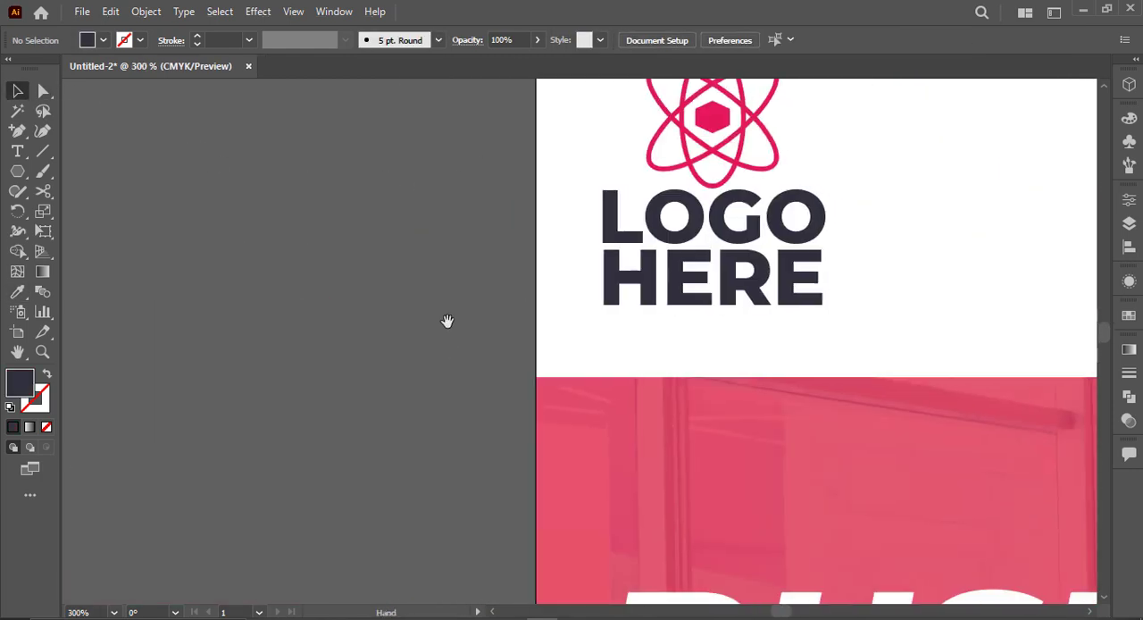
left_click_drag(832, 217, 702, 322)
left_click_drag(756, 193, 576, 387)
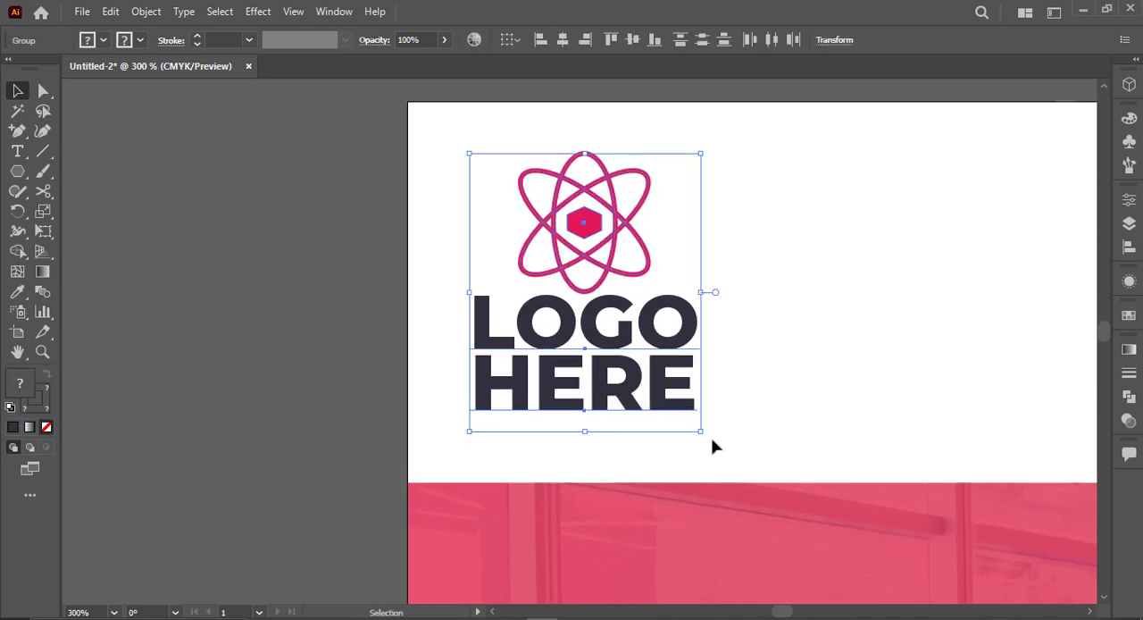
left_click_drag(701, 431, 622, 342)
key("ctrl+0")
left_click(531, 120)
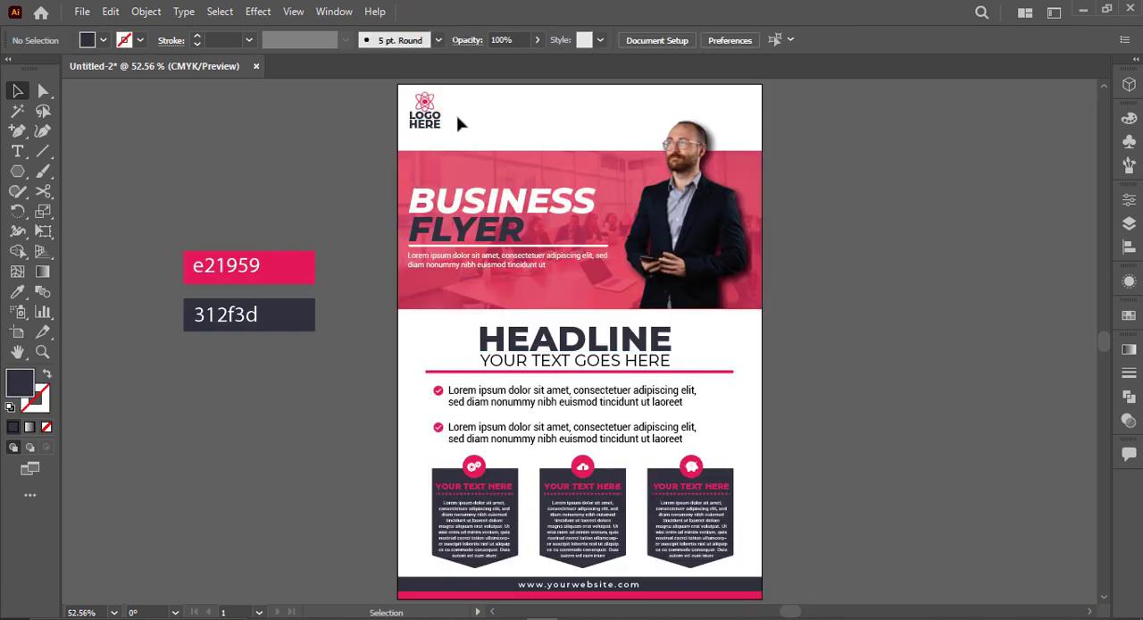
left_click(438, 125)
left_click(526, 115)
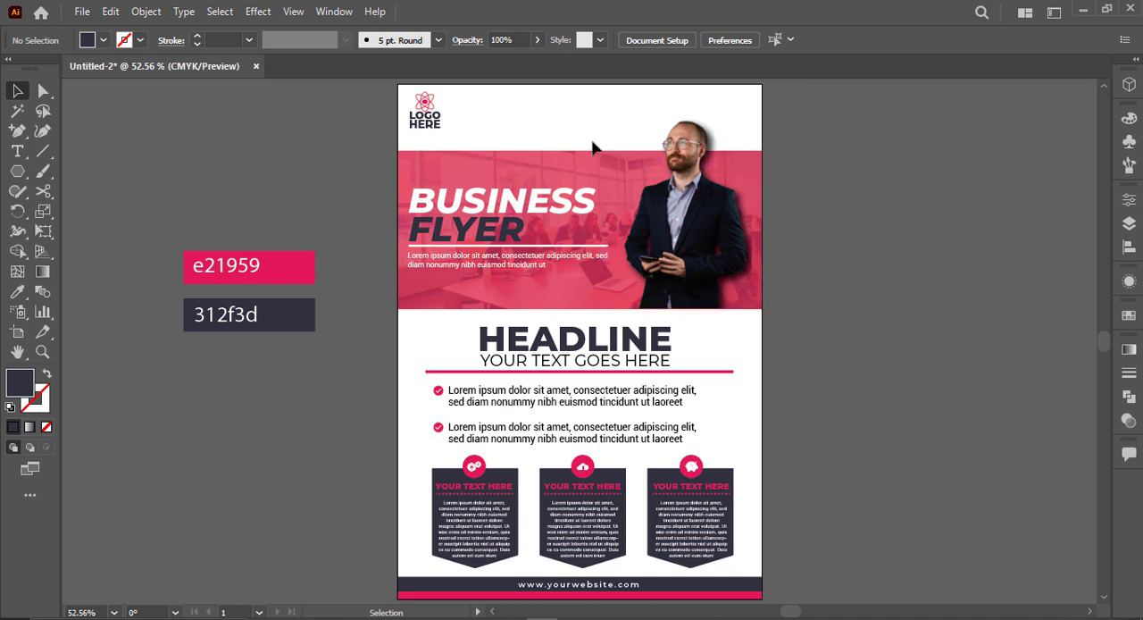
Step: Draw a dark 312f3d curved shape with the Pen tool, from the banner's upper edge to the page's top-right corner
left_click(17, 152)
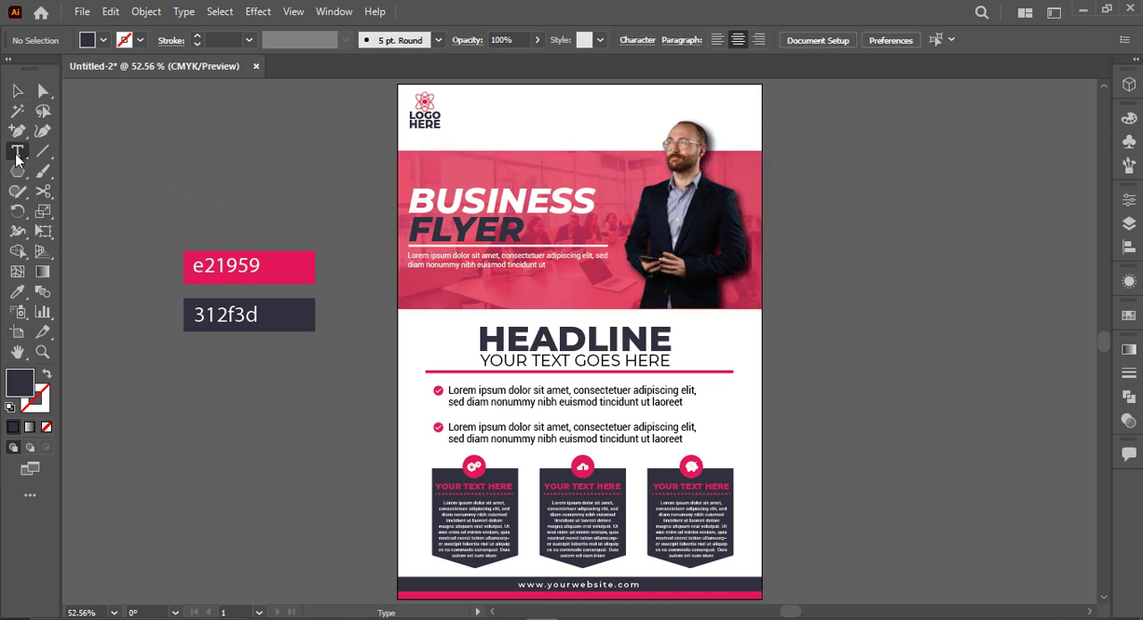
left_click_drag(17, 129, 89, 125)
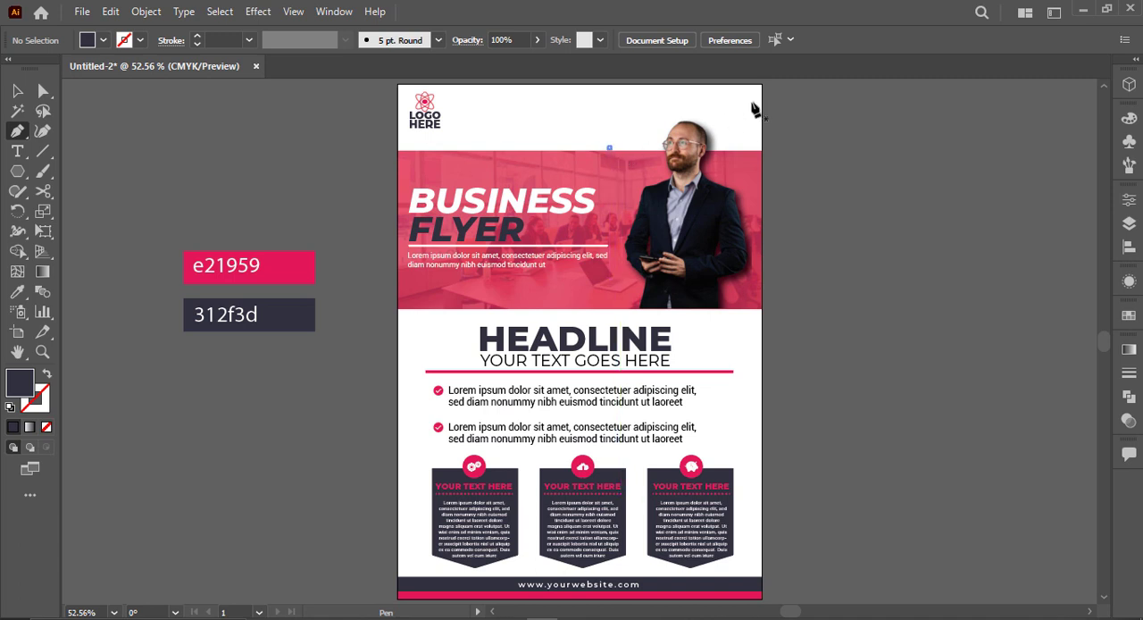
scroll(763, 86, "up", 1)
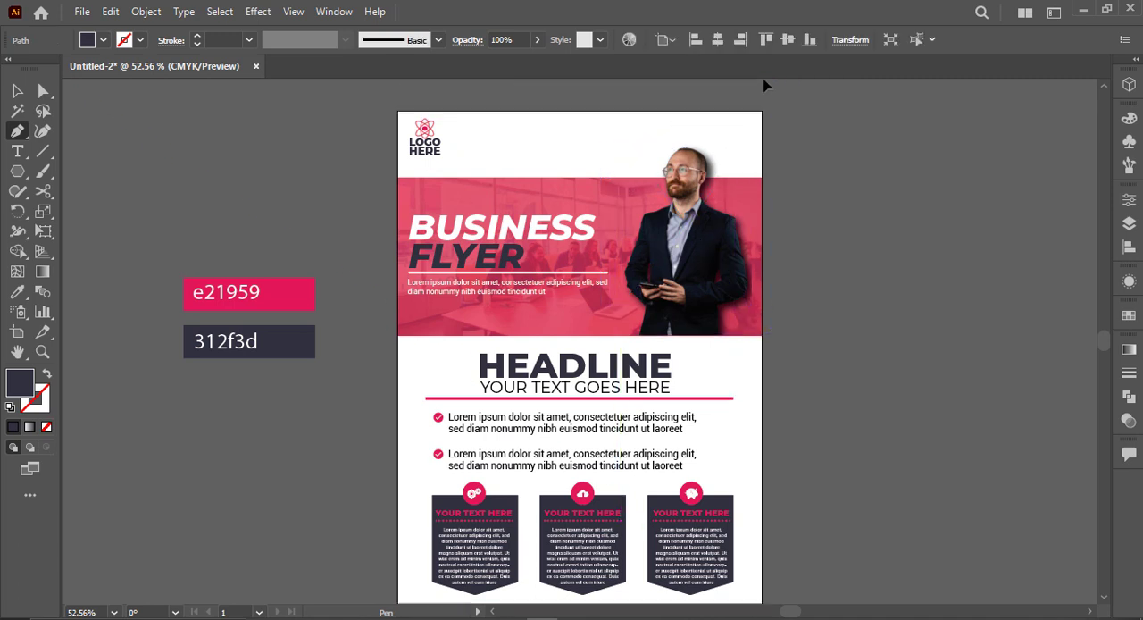
left_click_drag(763, 86, 815, 201)
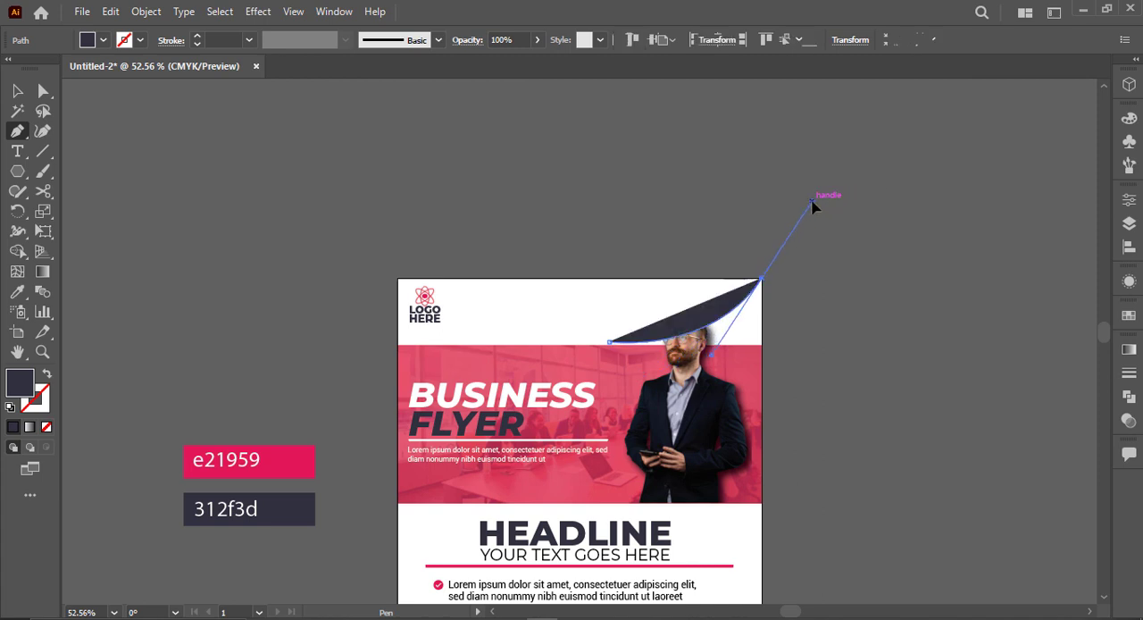
left_click(761, 281)
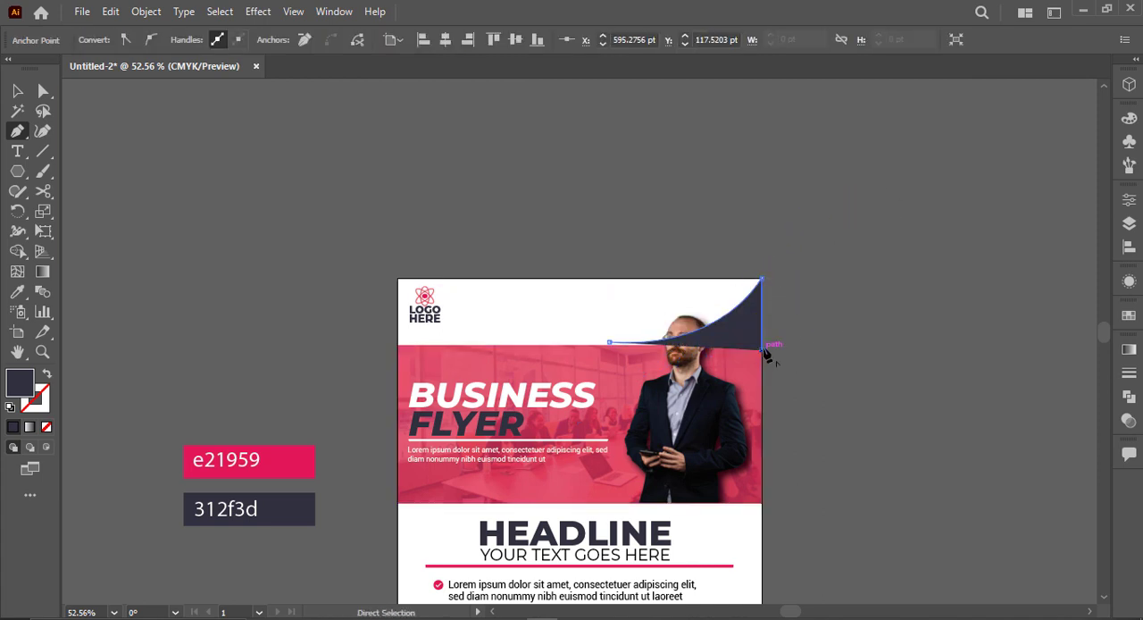
left_click(762, 345)
Step: Move the curved shape's left starting anchor straight down onto the banner's upper edge
scroll(610, 350, "up", 7)
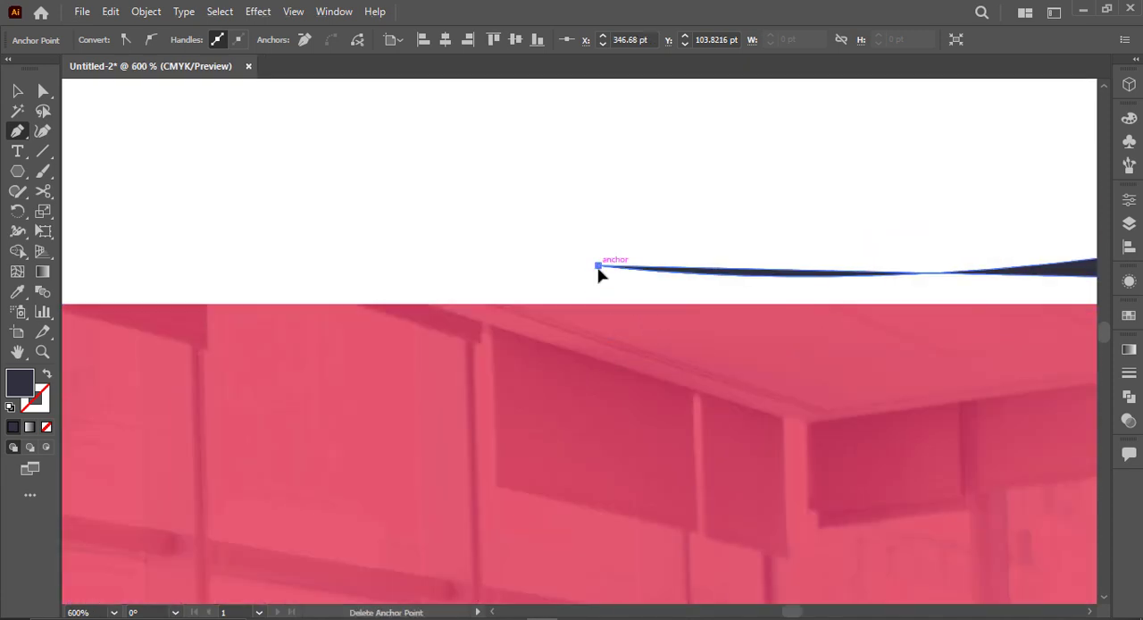
key("a")
left_click_drag(599, 268, 602, 304)
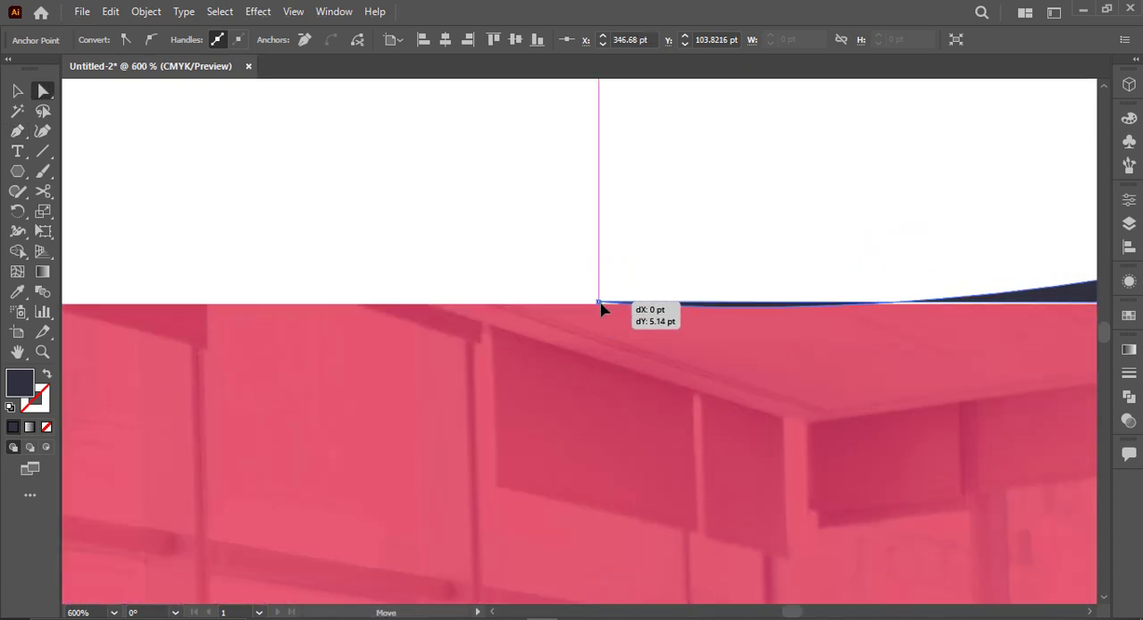
scroll(602, 308, "down", 2)
left_click_drag(670, 276, 571, 274)
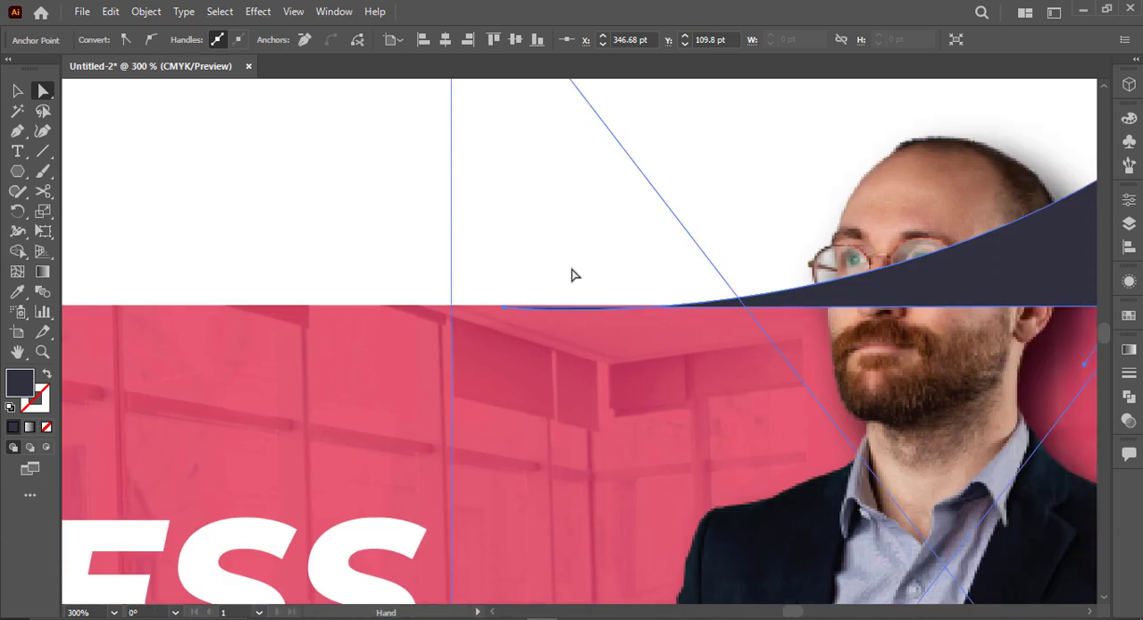
scroll(608, 271, "right", 2)
scroll(788, 284, "down", 3)
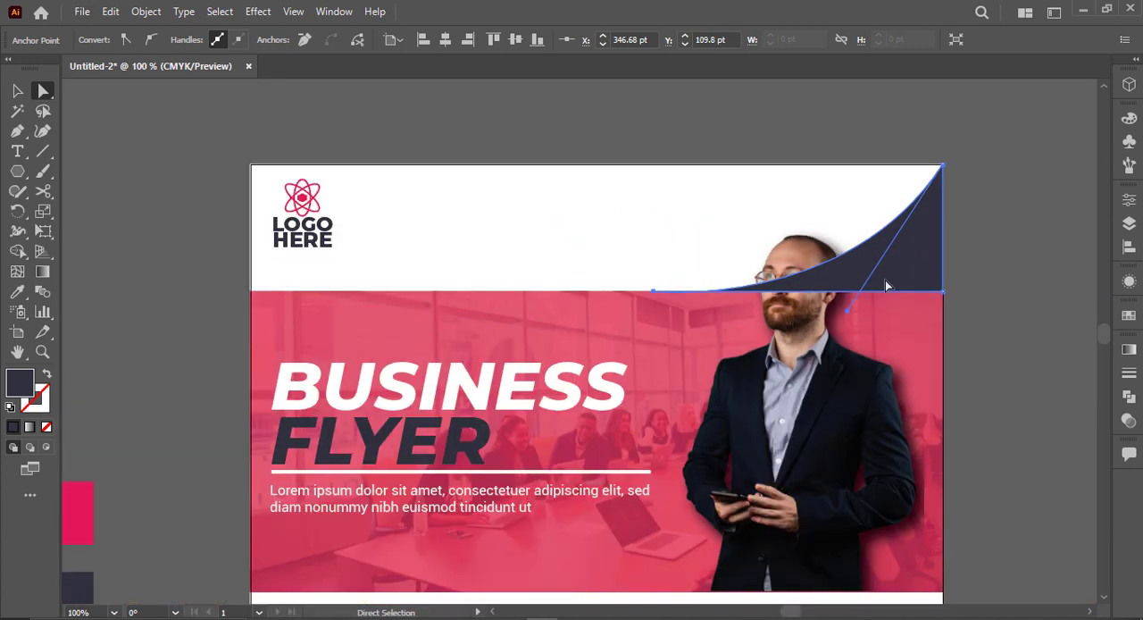
left_click(1025, 256)
Step: Try to send the dark curved shape backward behind the man's photo
key("v")
left_click(909, 256)
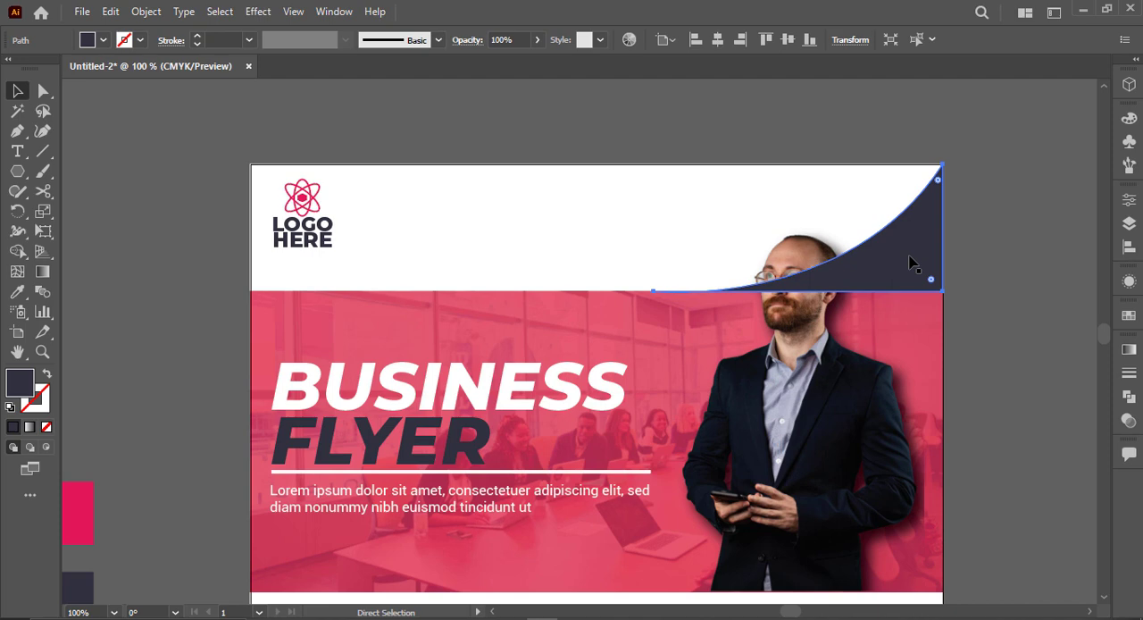
key("ctrl+bracketleft")
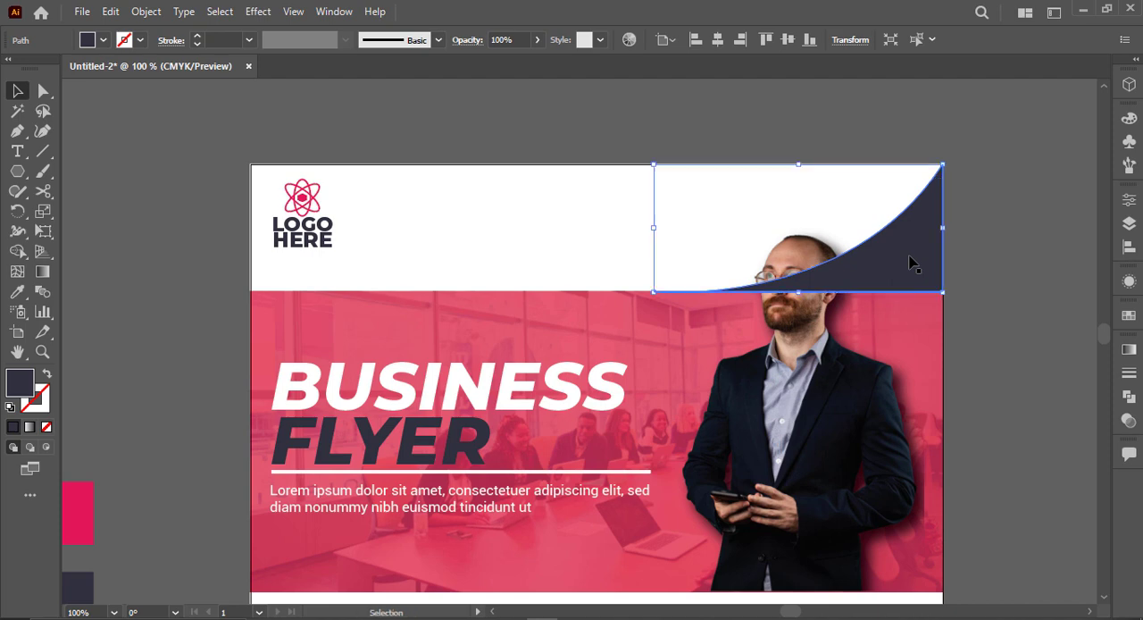
right_click(794, 414)
left_click_drag(840, 475, 834, 482)
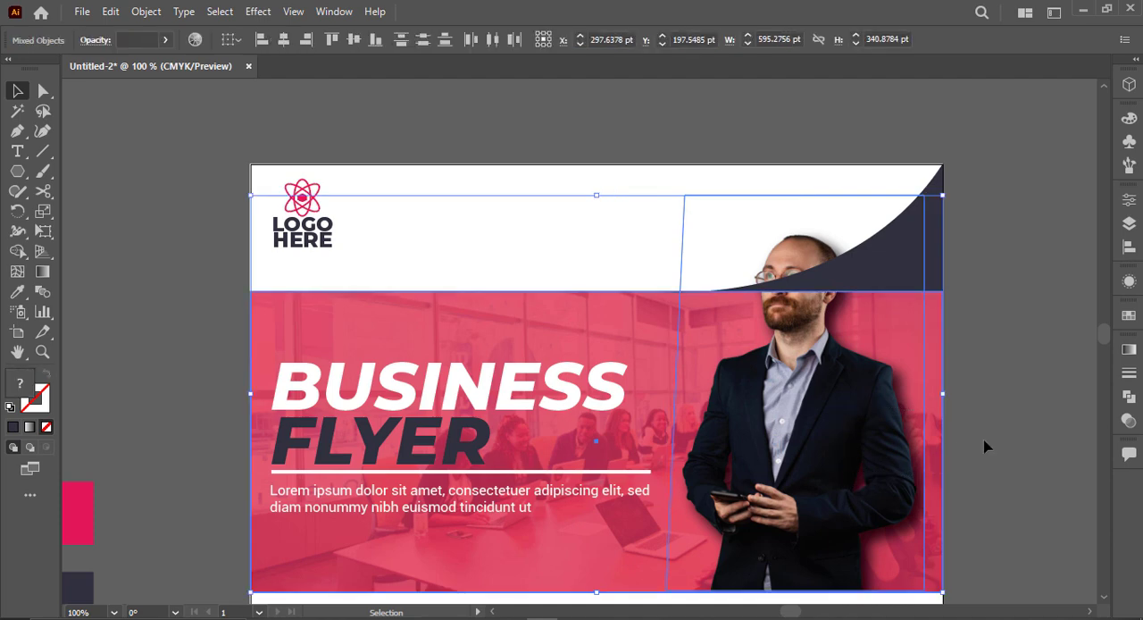
left_click(987, 441)
left_click(469, 324)
left_click(198, 348)
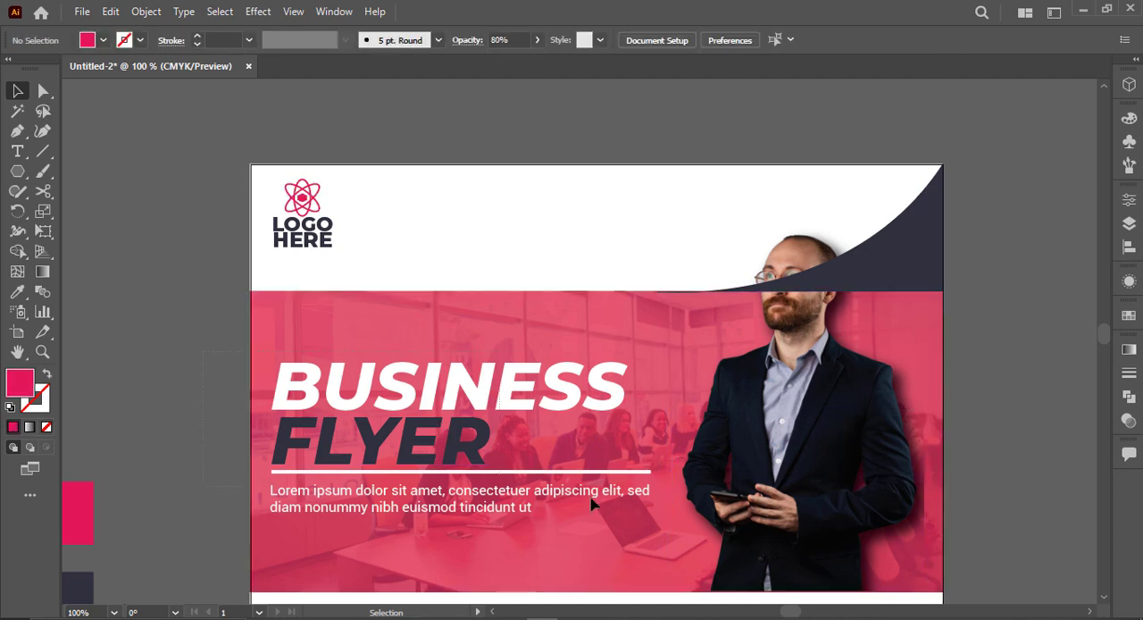
Step: Try to restack the banner, its title text, the man's photo and the curved shape by bringing them all to the front
left_click_drag(790, 518, 810, 520)
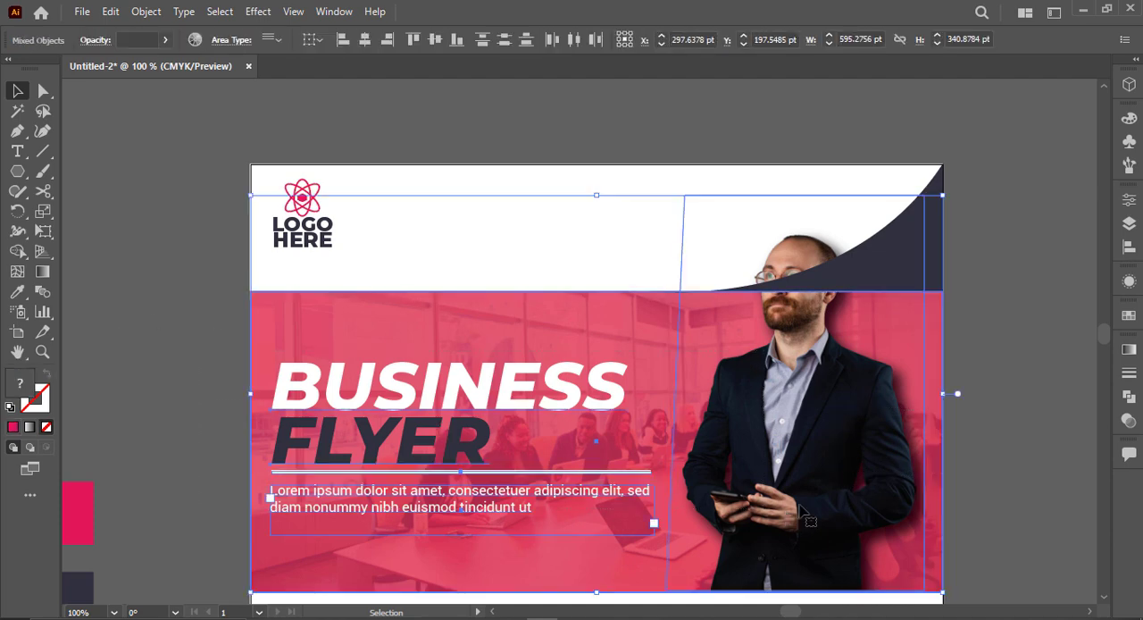
right_click(887, 434)
mouse_move(966, 349)
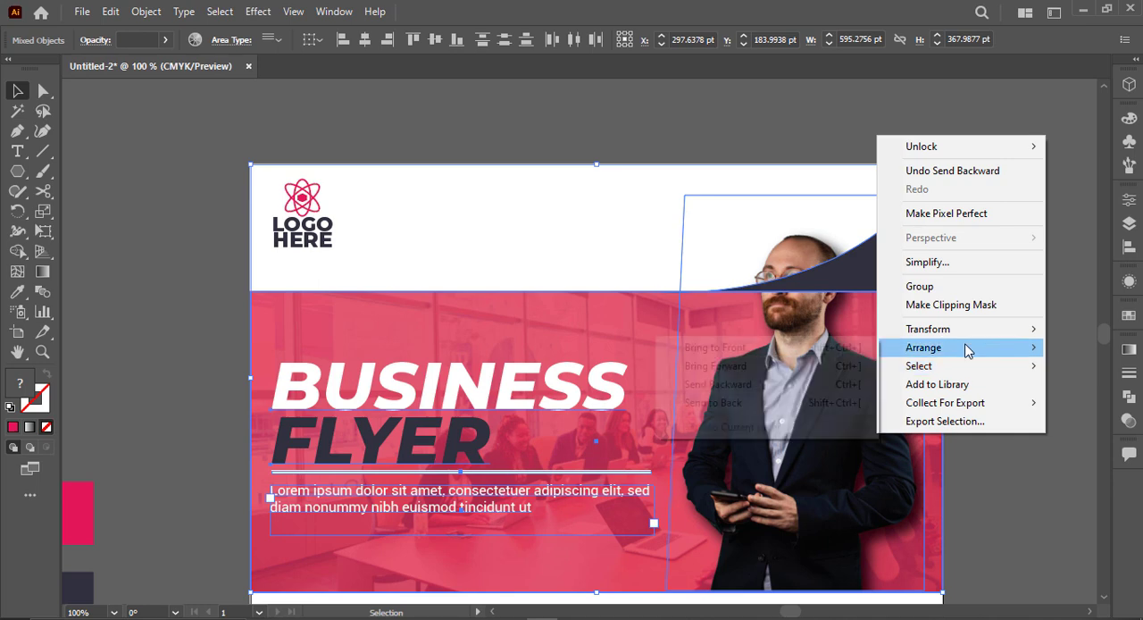
left_click(844, 347)
right_click(818, 350)
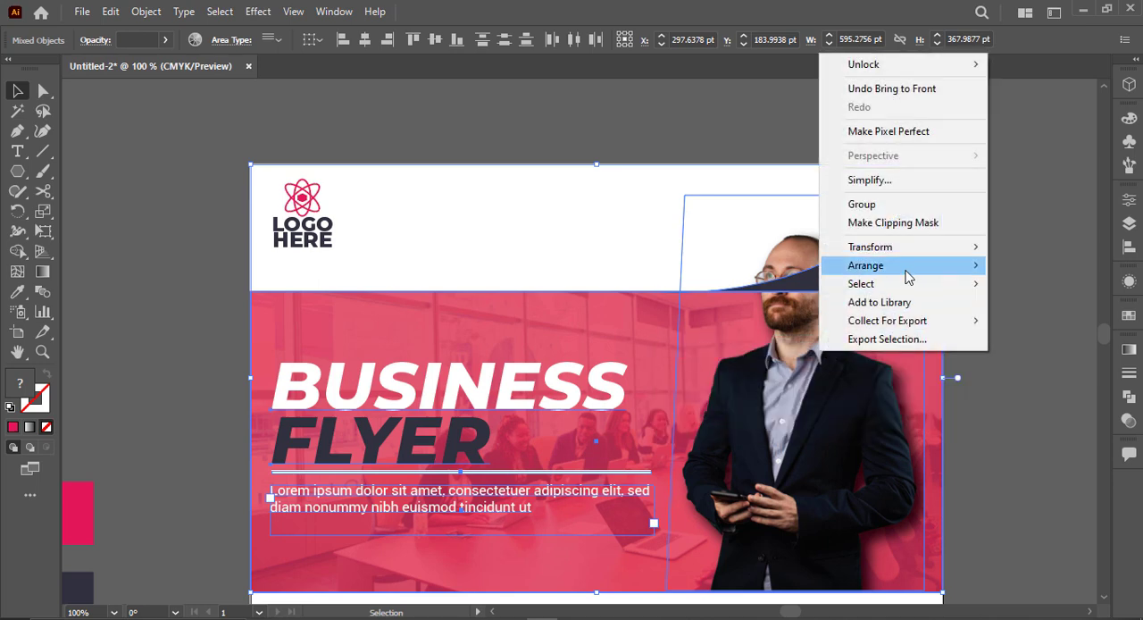
mouse_move(906, 268)
left_click(665, 260)
left_click(1049, 314)
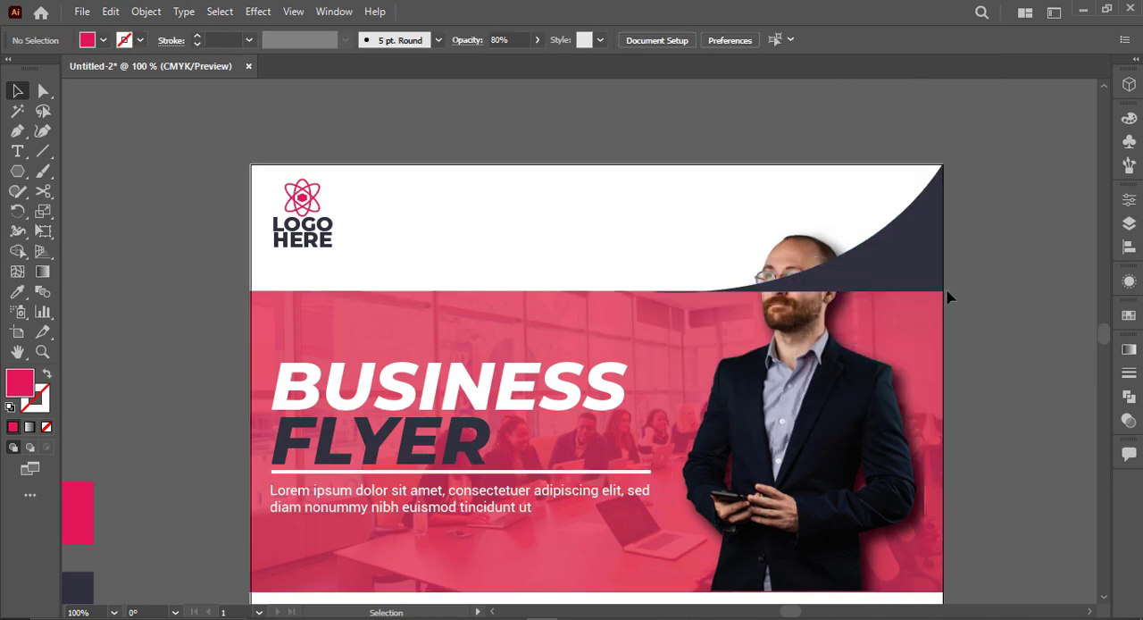
Step: Bring the man's clipped photo to the front so that it overlaps the dark curved shape
left_click(839, 393)
right_click(829, 393)
mouse_move(896, 303)
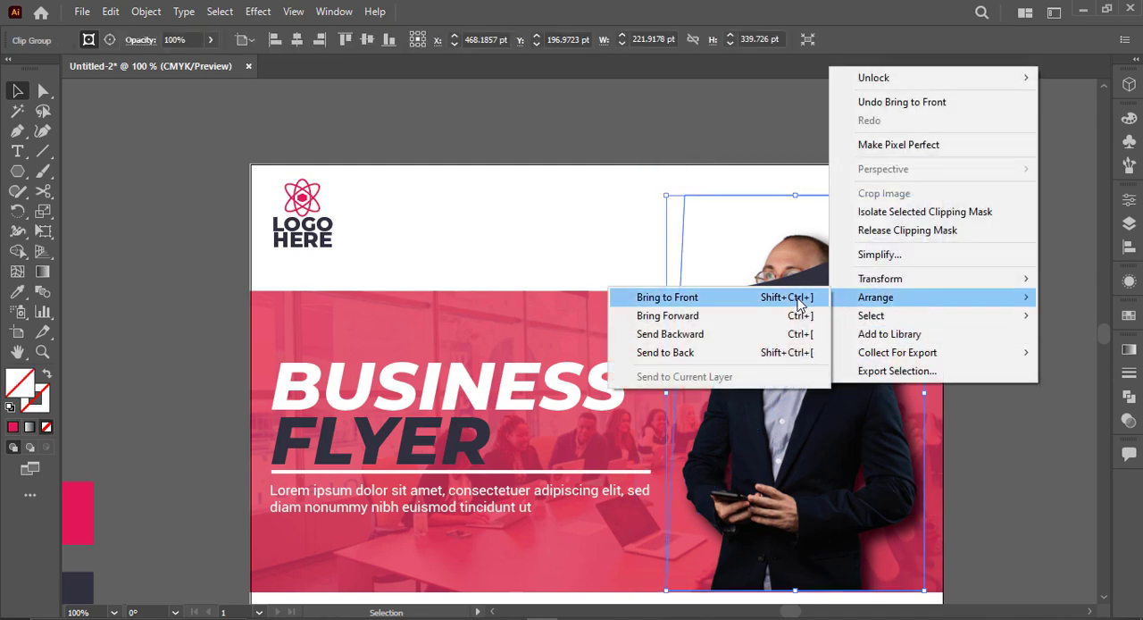
left_click(670, 296)
left_click(1018, 332)
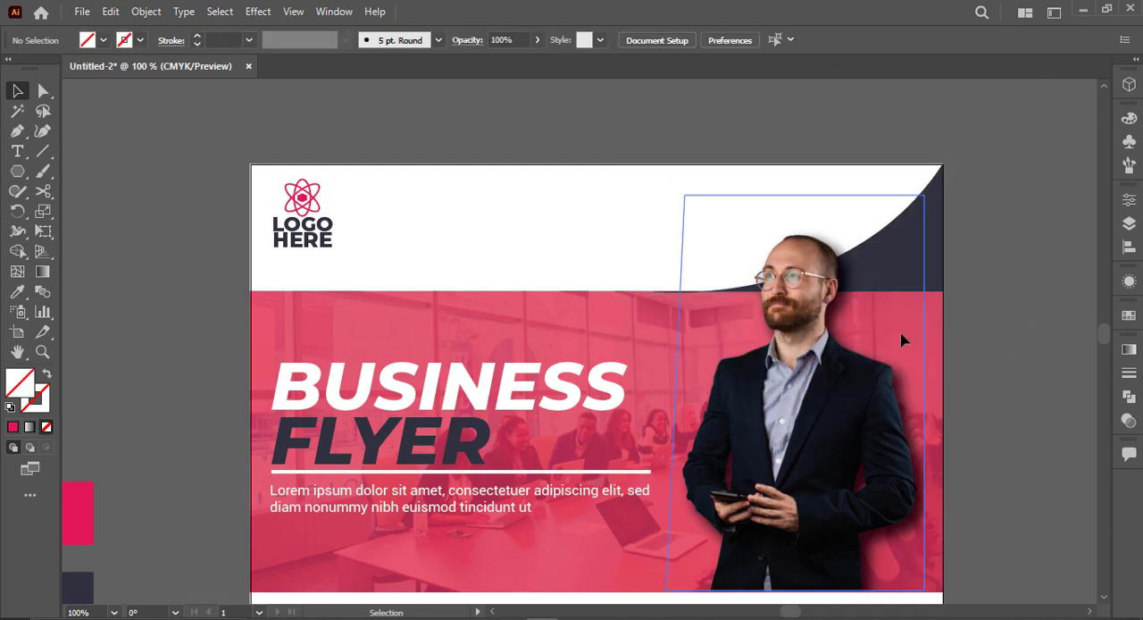
Step: Try sending the man's photo backward in the stacking order and bring it forward again
left_click(925, 255)
left_click(972, 329)
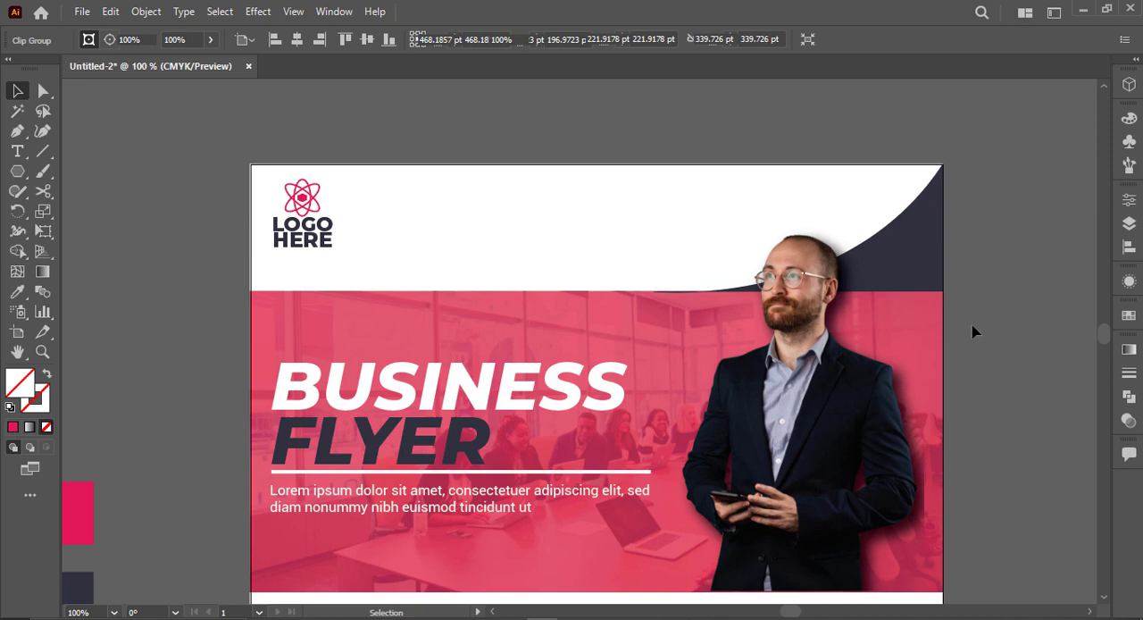
left_click(922, 269)
key("ctrl+bracketleft")
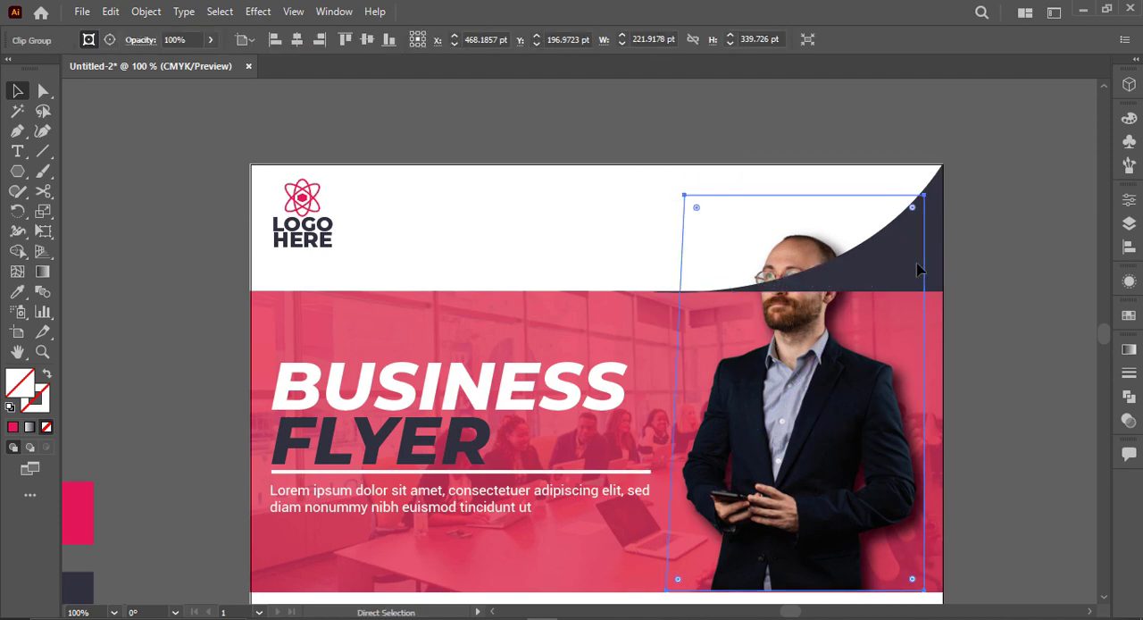
key("ctrl+bracketleft")
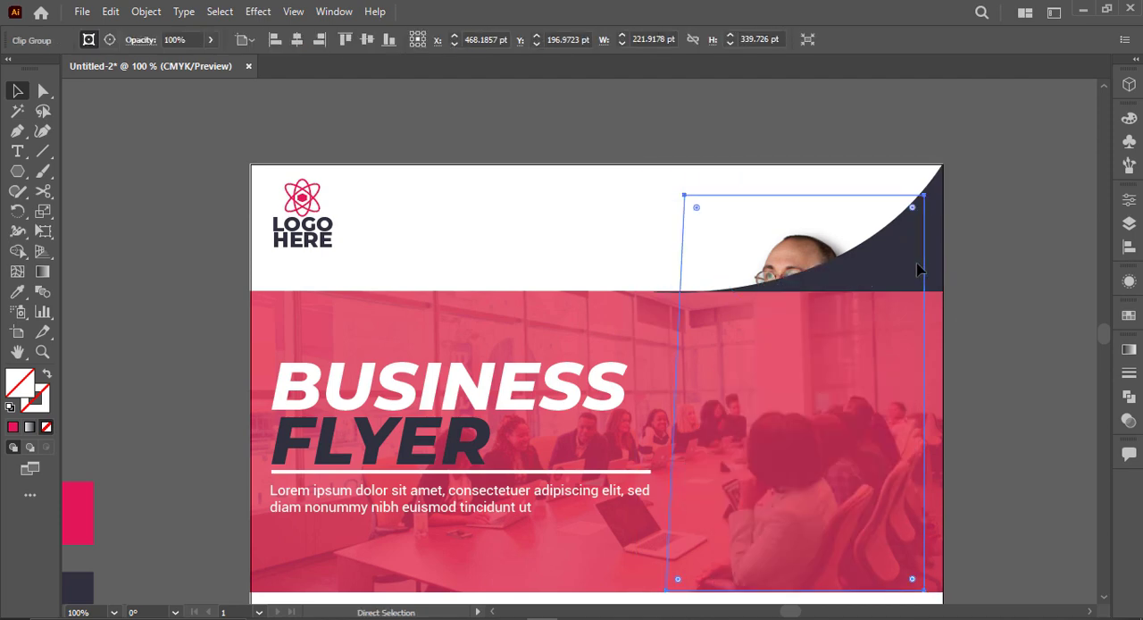
key("ctrl+bracketright")
left_click(1005, 267)
Step: Try sending the dark curved shape one level backward and restore its stacking order
left_click(947, 203)
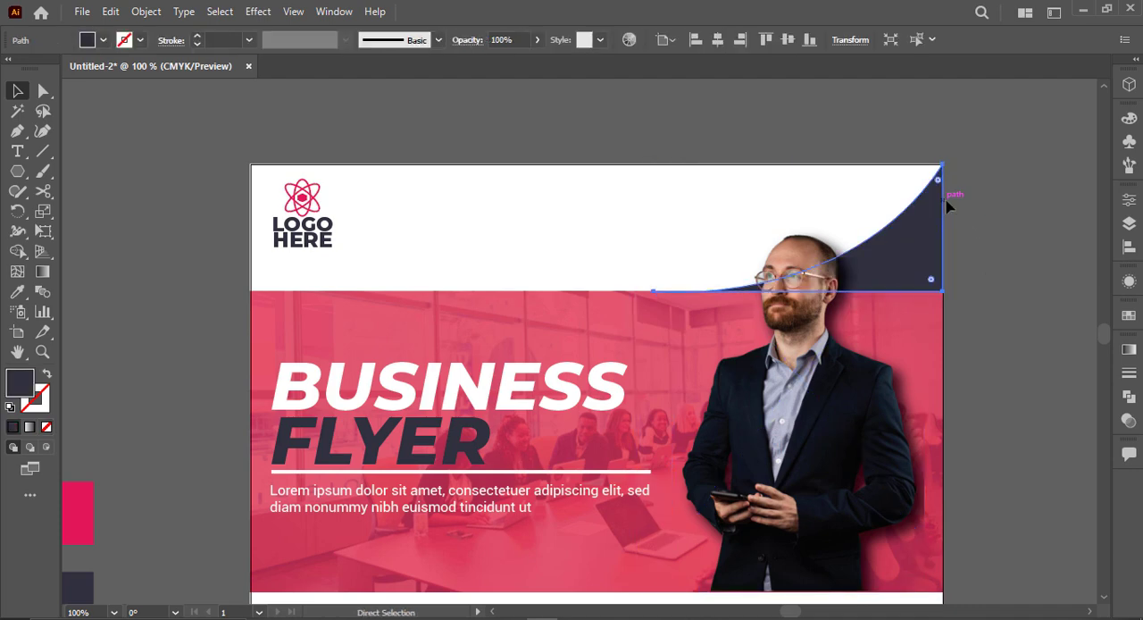
key("ctrl+bracketleft")
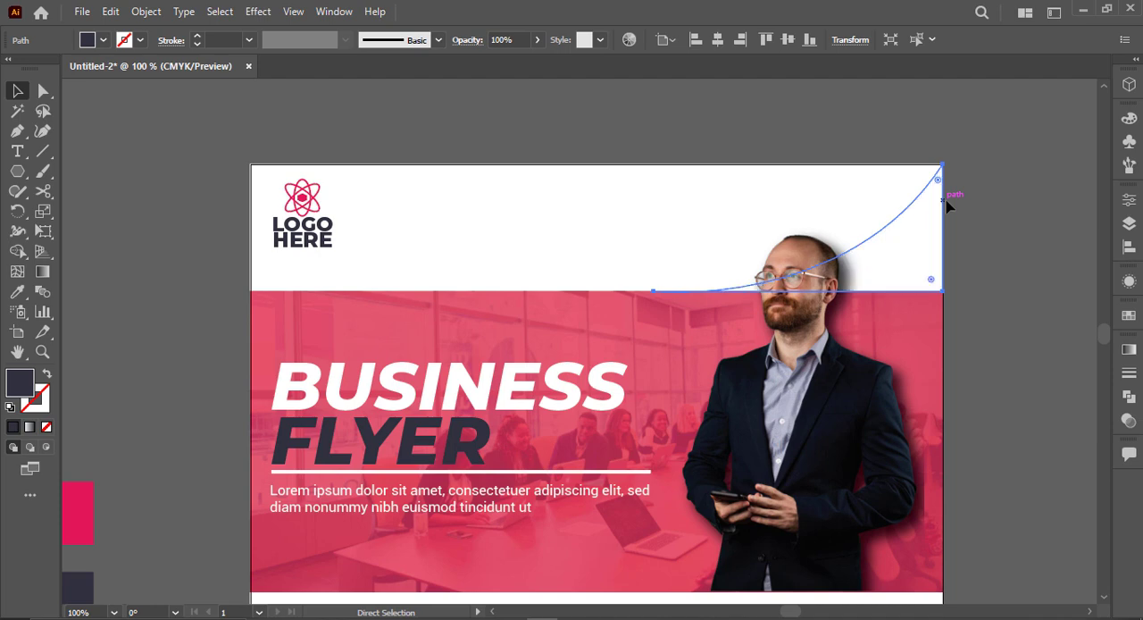
key("ctrl+bracketright")
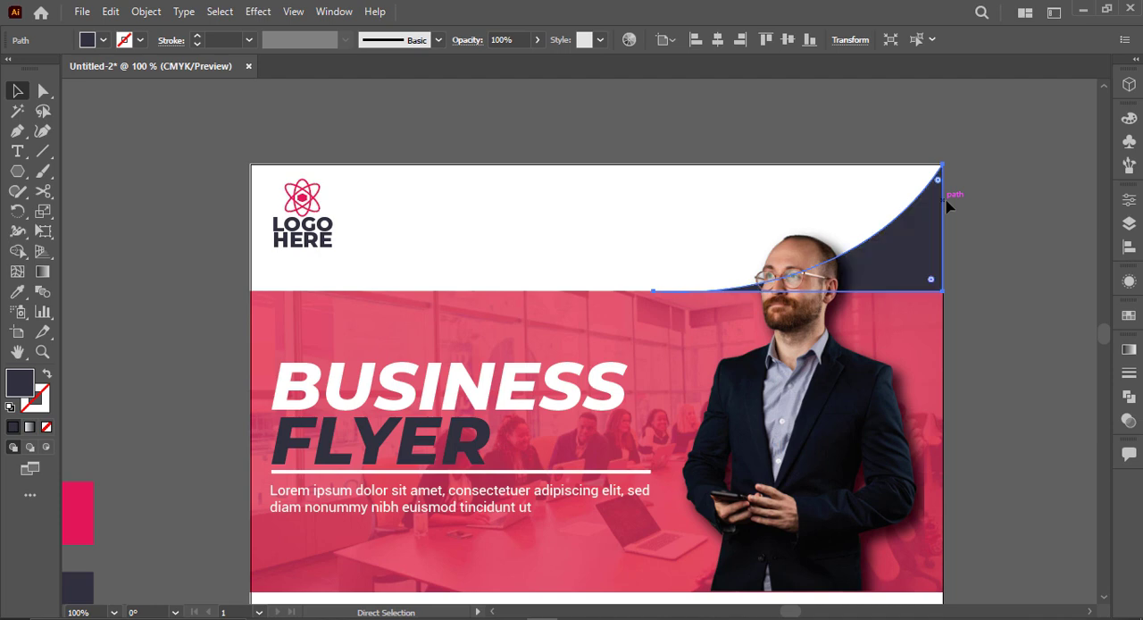
Step: Shift the dark curved shape slightly down so its base tucks under the banner's upper edge
left_click(949, 284)
mouse_move(924, 269)
left_mouse_down()
mouse_move(925, 282)
mouse_move(926, 266)
left_mouse_up()
left_click(949, 211)
left_click(939, 198)
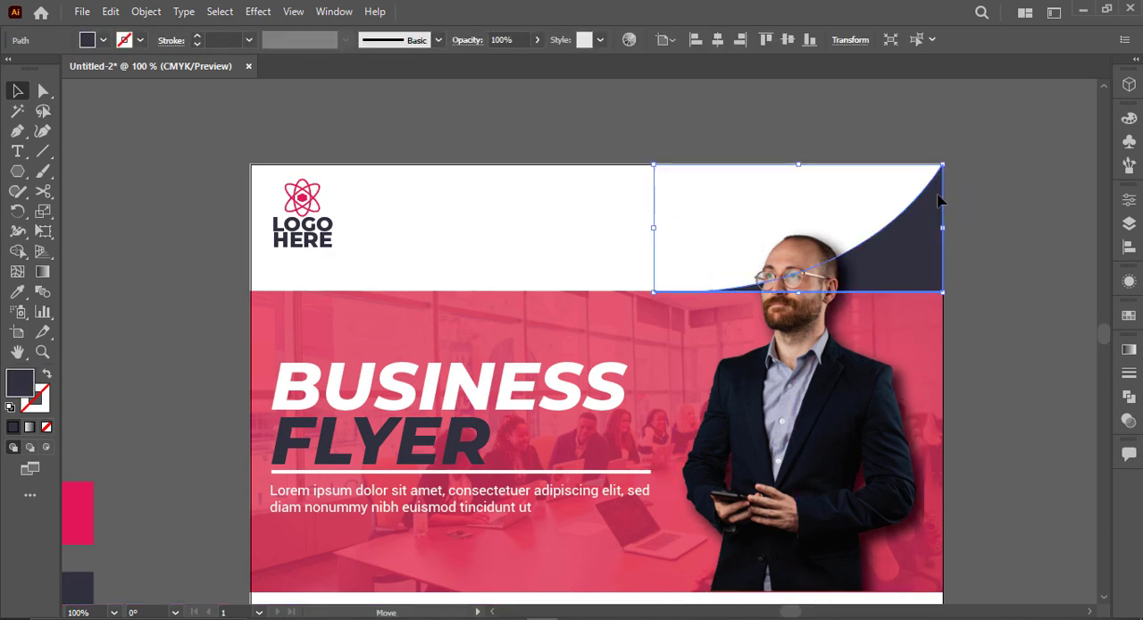
left_click(958, 202)
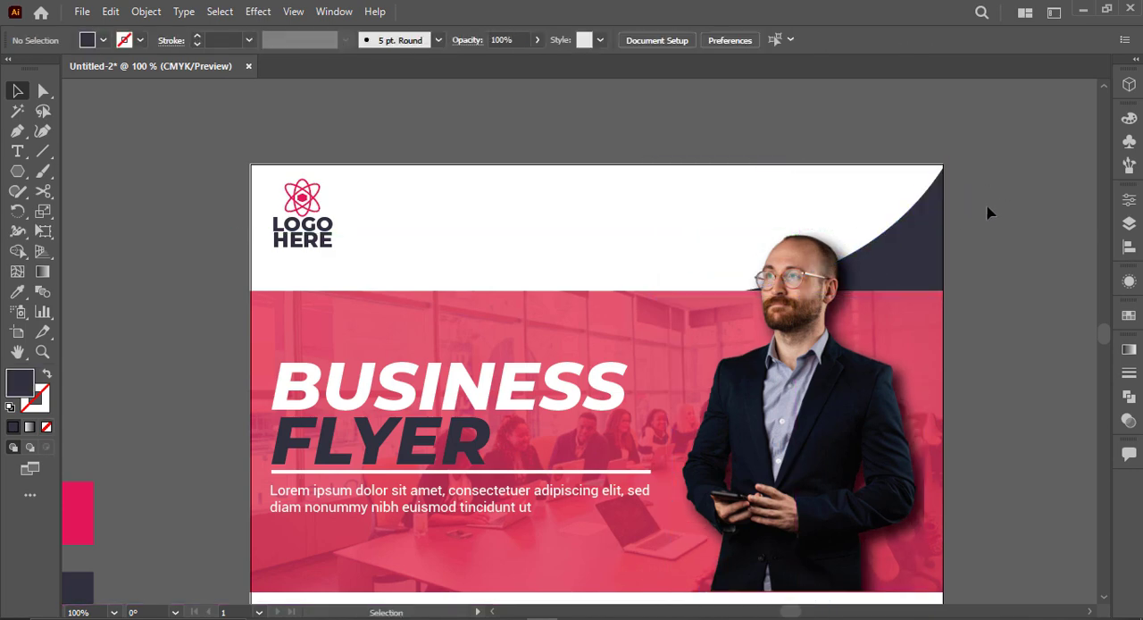
Step: Try the pink e21959 swatch as the dark curved shape's fill and undo the colour change
left_click(939, 230)
key("i")
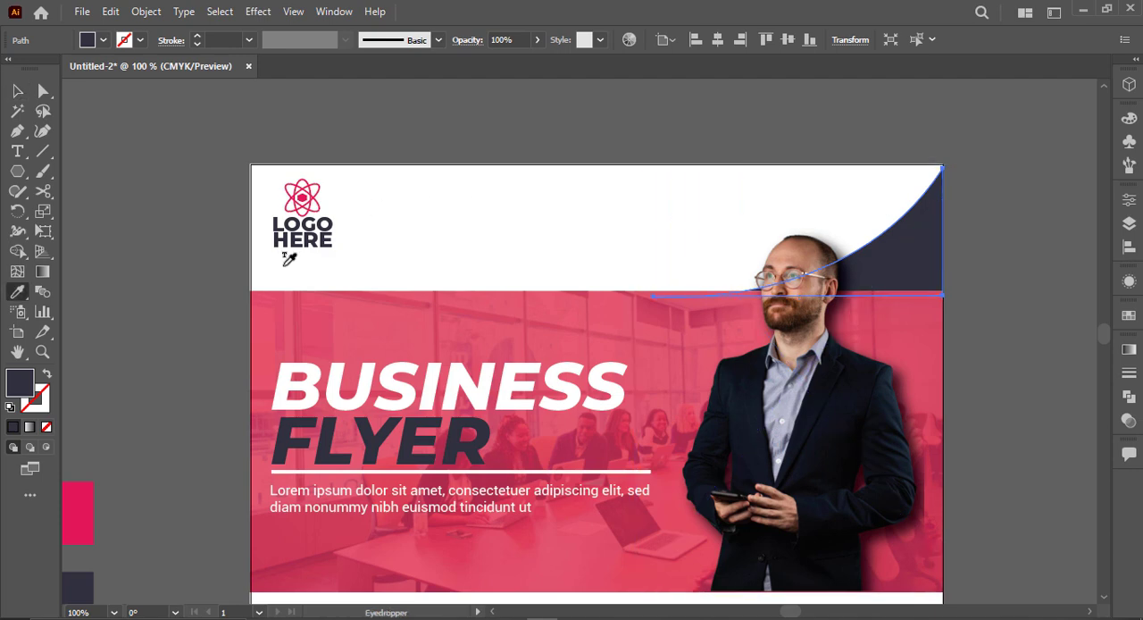
left_click(88, 514)
key("v")
left_click(196, 426)
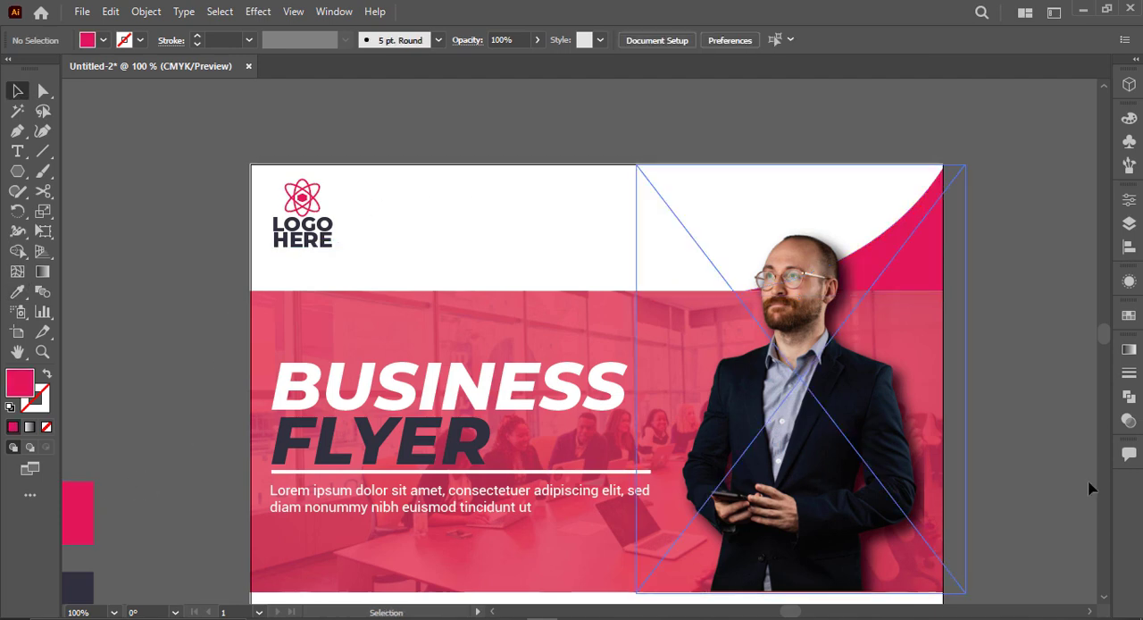
key("ctrl+z")
left_click(964, 281)
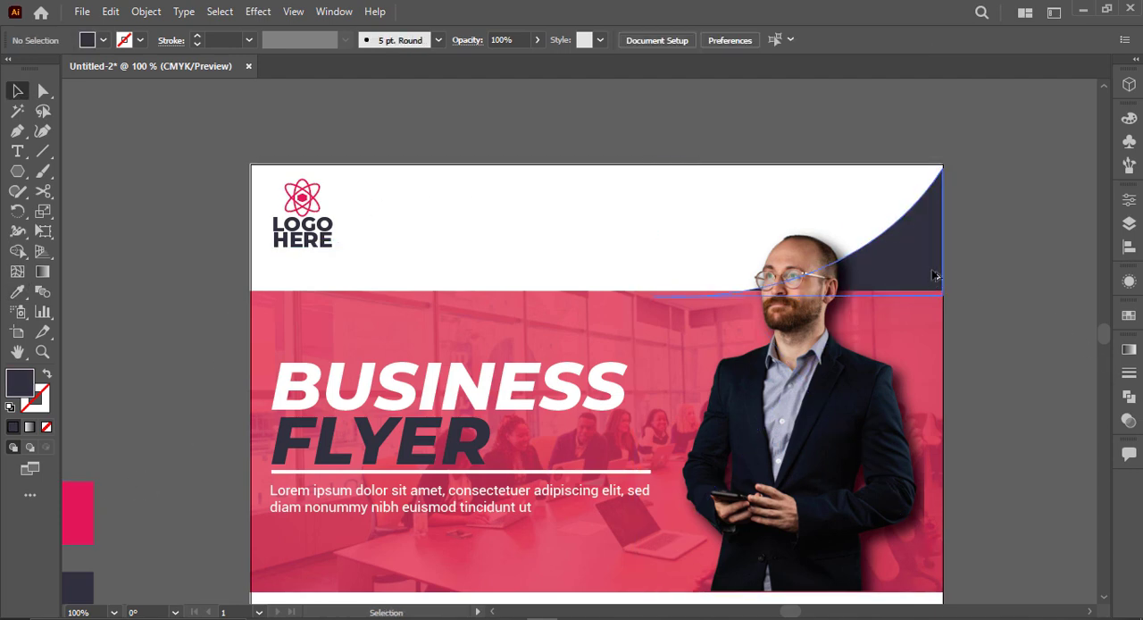
Step: Create a copy of the curved shape, fill it with the pink e21959 swatch and send it behind the dark one
left_click(934, 276)
key("i")
left_click(86, 515)
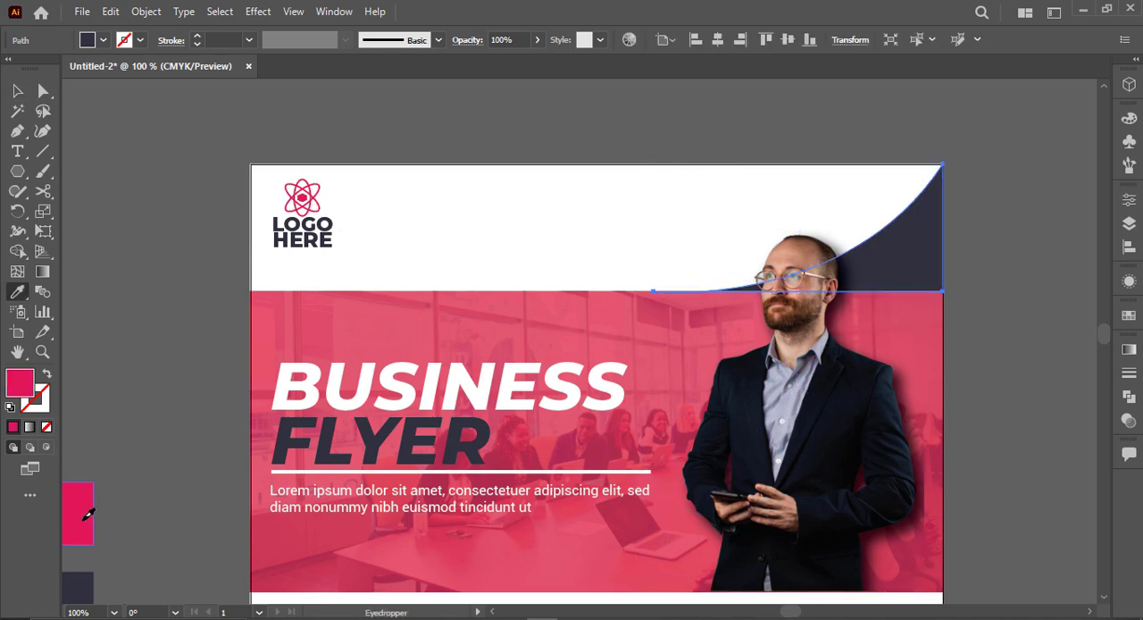
key("ctrl+bracketleft")
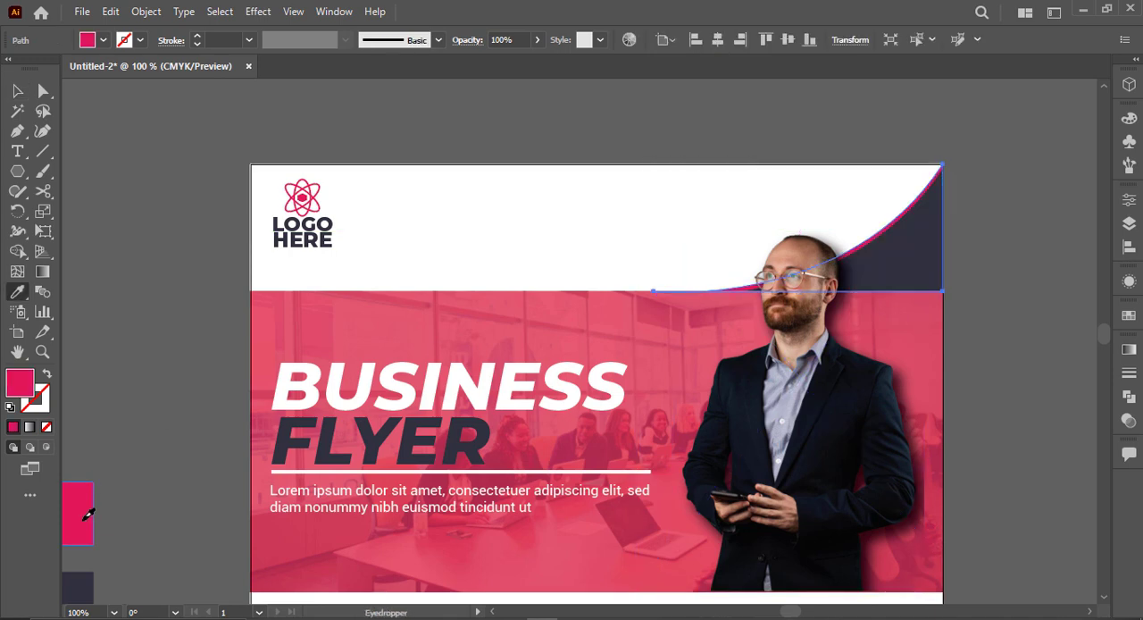
Step: Nudge the pink curve up to form a wider stripe, and pull its left end anchor down behind the banner
key("Up")
key("Up")
key("Up")
key("Up")
key("Up")
key("Up")
key("Up")
key("Up")
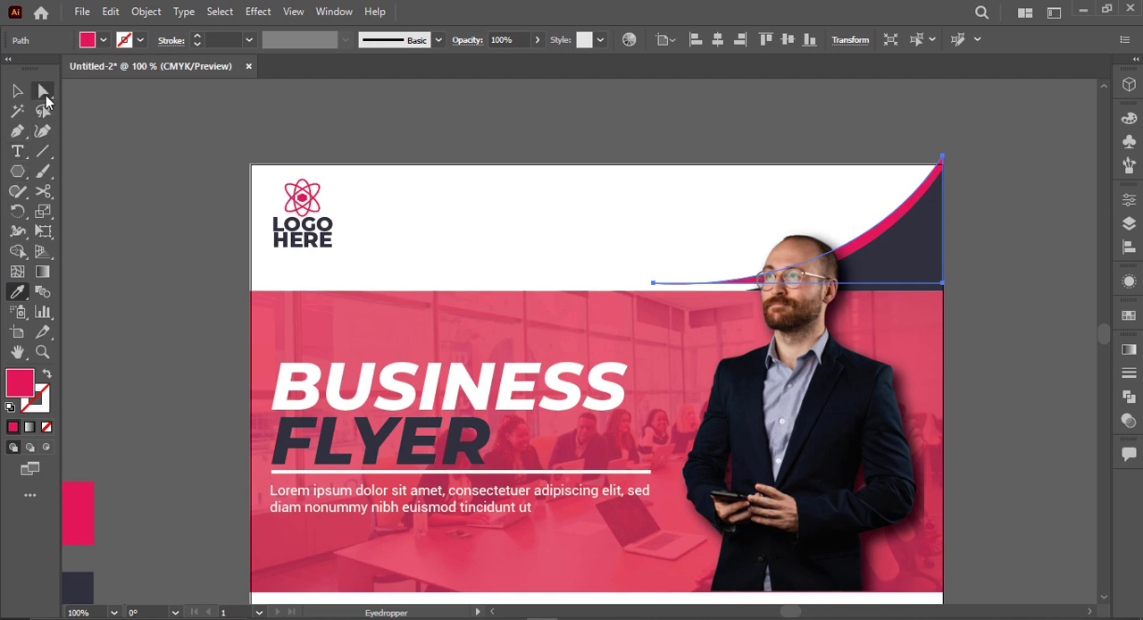
left_click(44, 92)
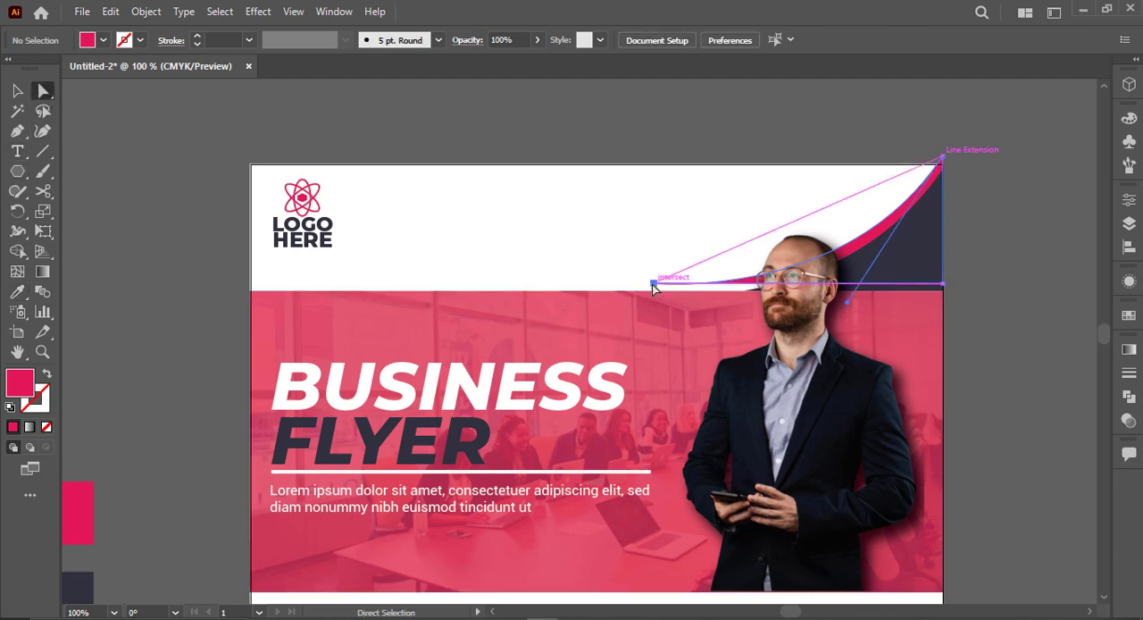
left_click_drag(652, 286, 622, 323)
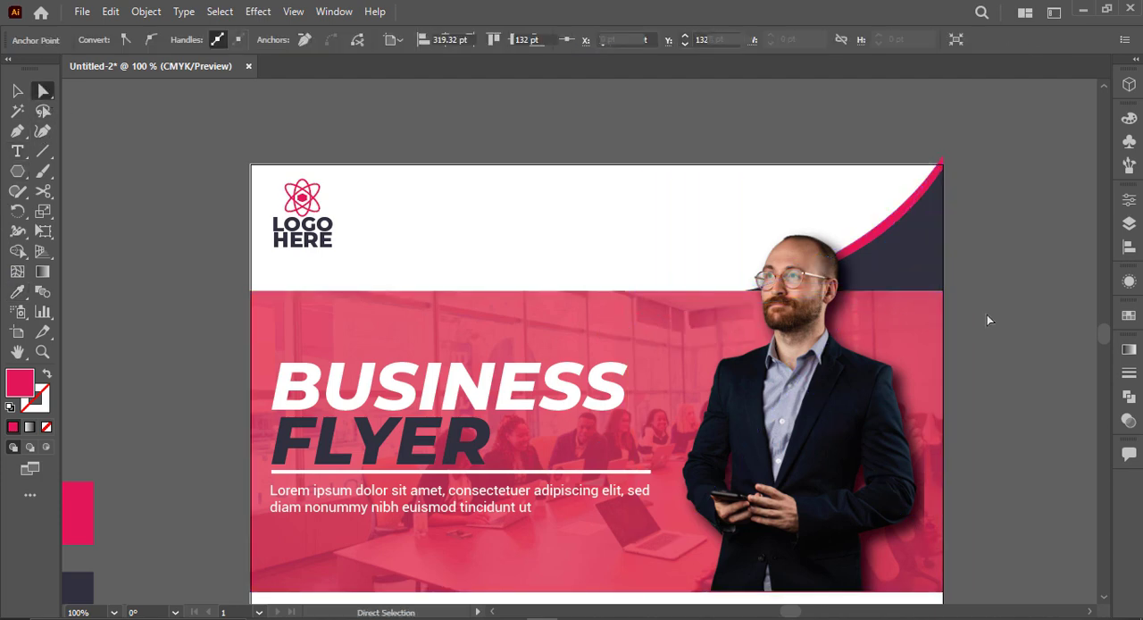
Step: Pull the pink curve's top anchor down to the artboard's upper-right corner so it stops overhanging the page
left_click(986, 315)
key("ctrl+0")
scroll(673, 185, "up", 2)
scroll(903, 127, "up", 4)
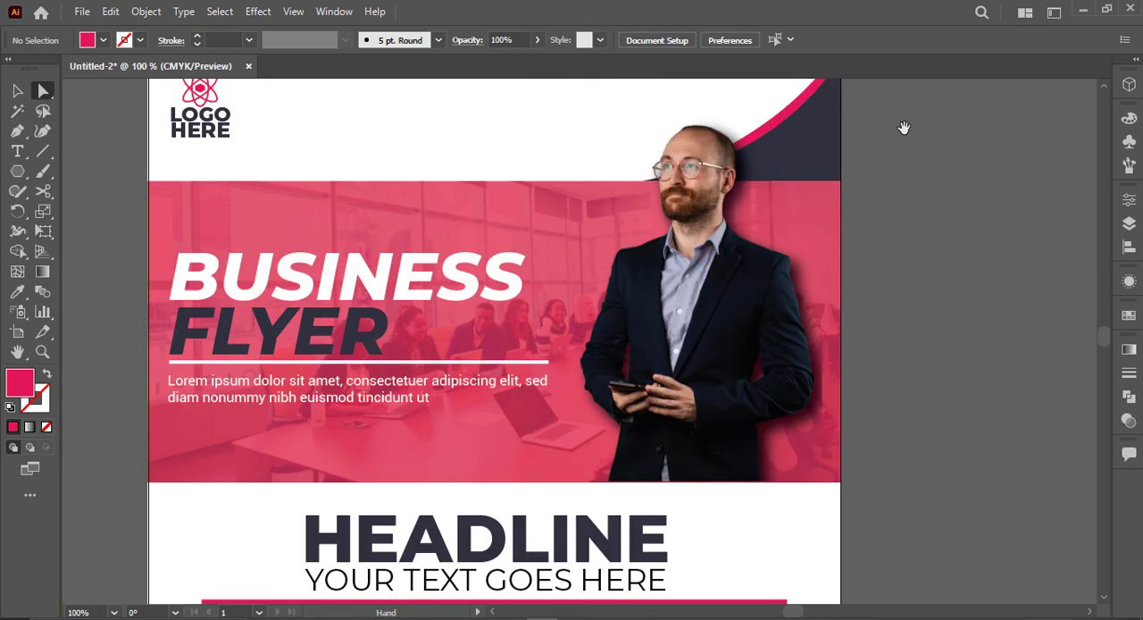
scroll(845, 257, "up", 5)
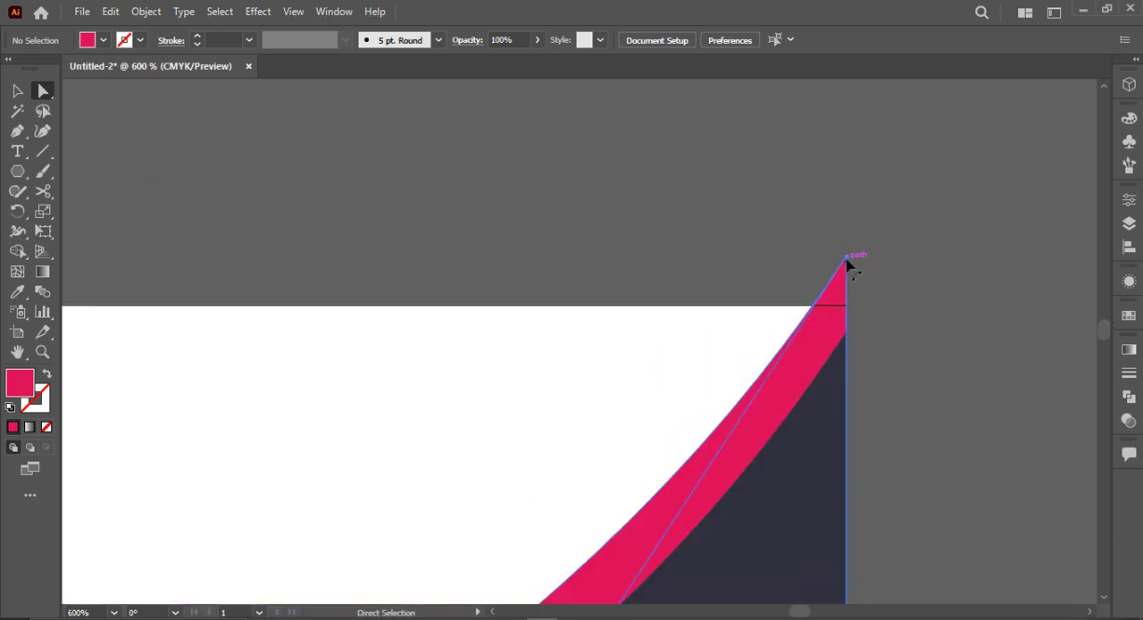
left_click_drag(847, 259, 846, 308)
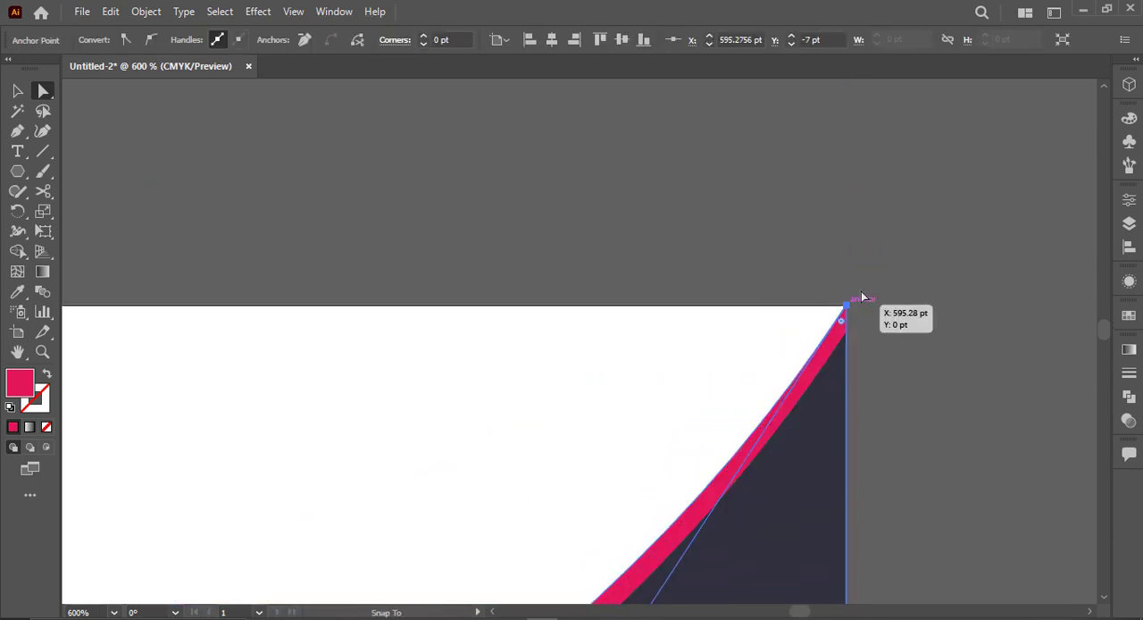
left_click(899, 265)
scroll(899, 265, "down", 3)
key("ctrl+0")
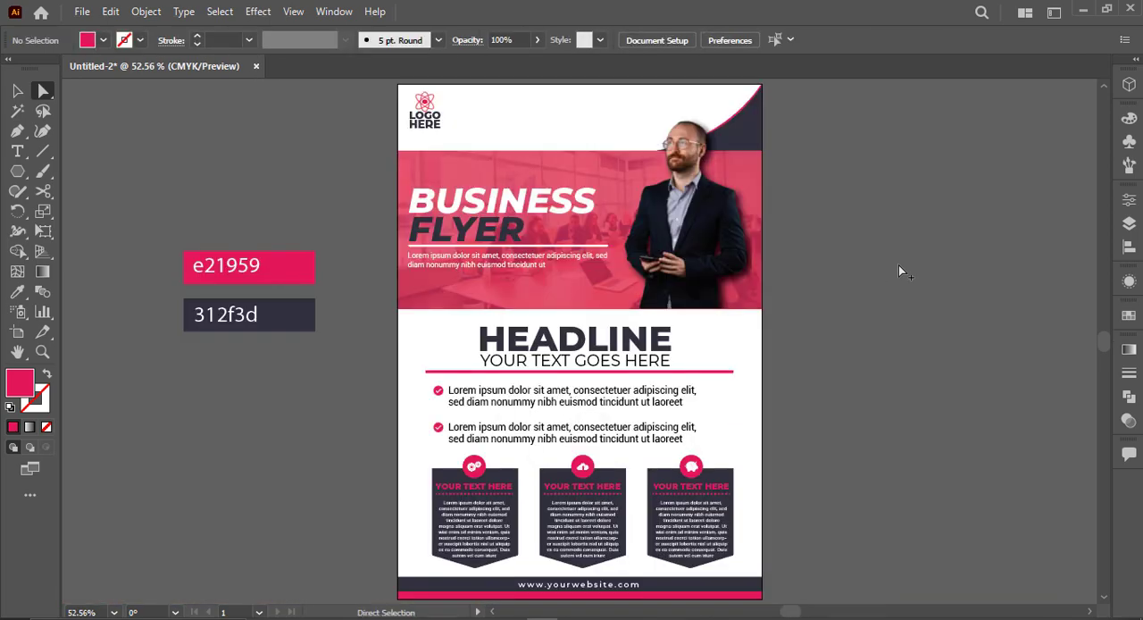
Step: Draw a small pink circle between the colour swatches and the flyer, and duplicate it into an evenly spaced row of three
scroll(861, 254, "down", 1)
scroll(863, 255, "up", 1)
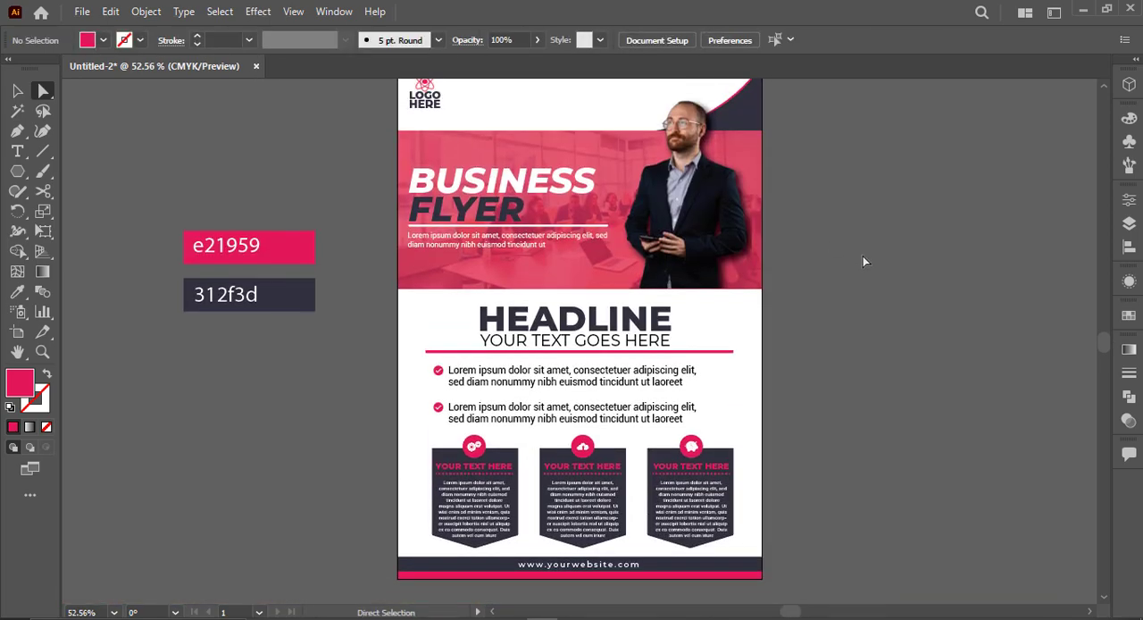
scroll(863, 256, "up", 2)
scroll(500, 287, "up", 3)
left_click_drag(578, 293, 821, 375)
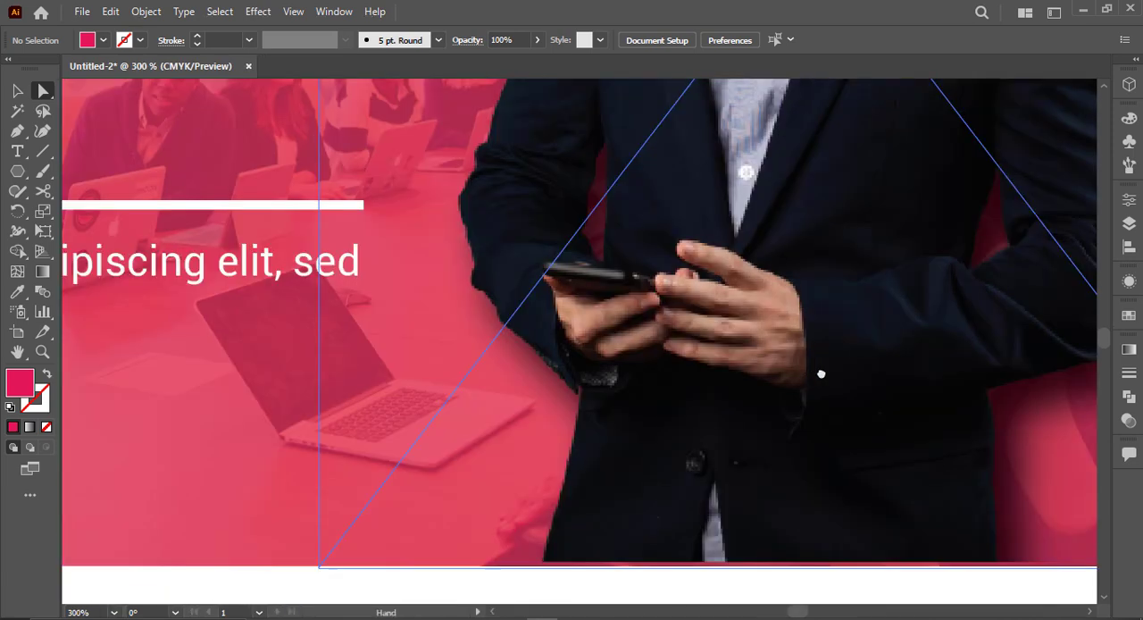
left_click_drag(102, 378, 748, 370)
scroll(750, 367, "down", 2)
left_click_drag(633, 416, 949, 365)
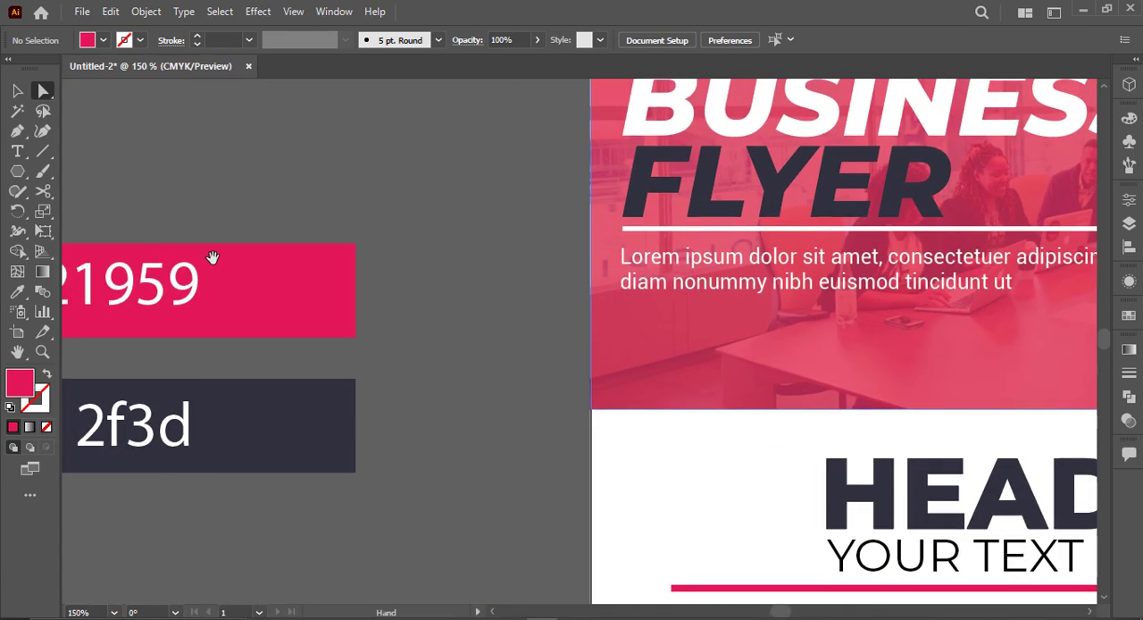
left_click_drag(17, 171, 94, 212)
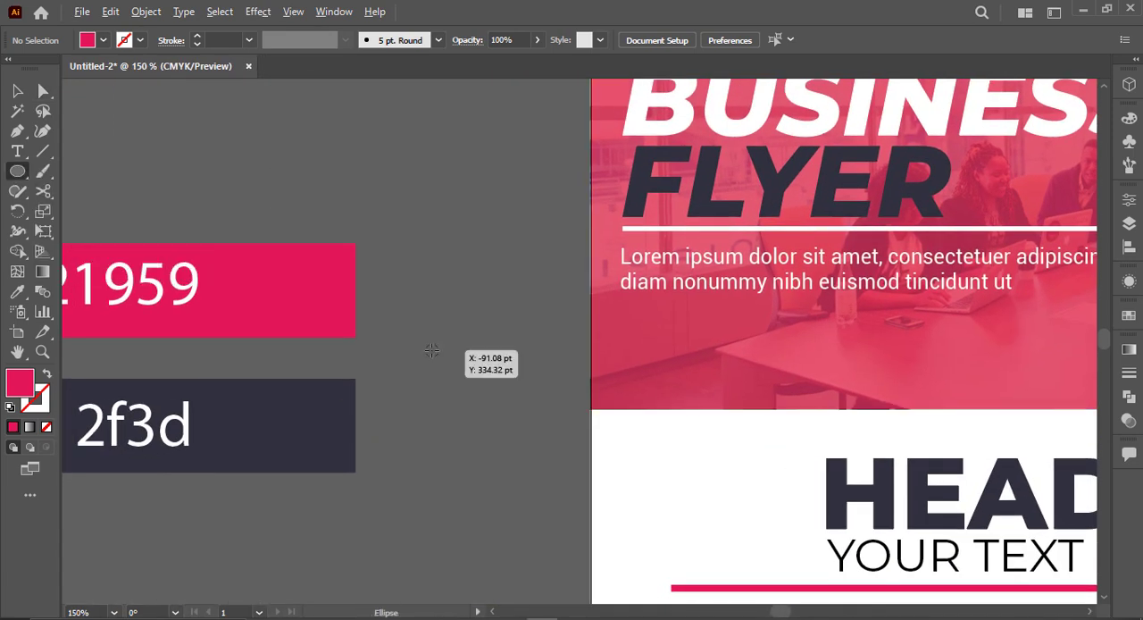
left_click_drag(433, 350, 466, 360)
key("v")
left_click(462, 385)
key("ctrl+d")
Step: Fill the two outer circles with the dark 312f3d swatch and the middle circle with the page's white
left_click(431, 350)
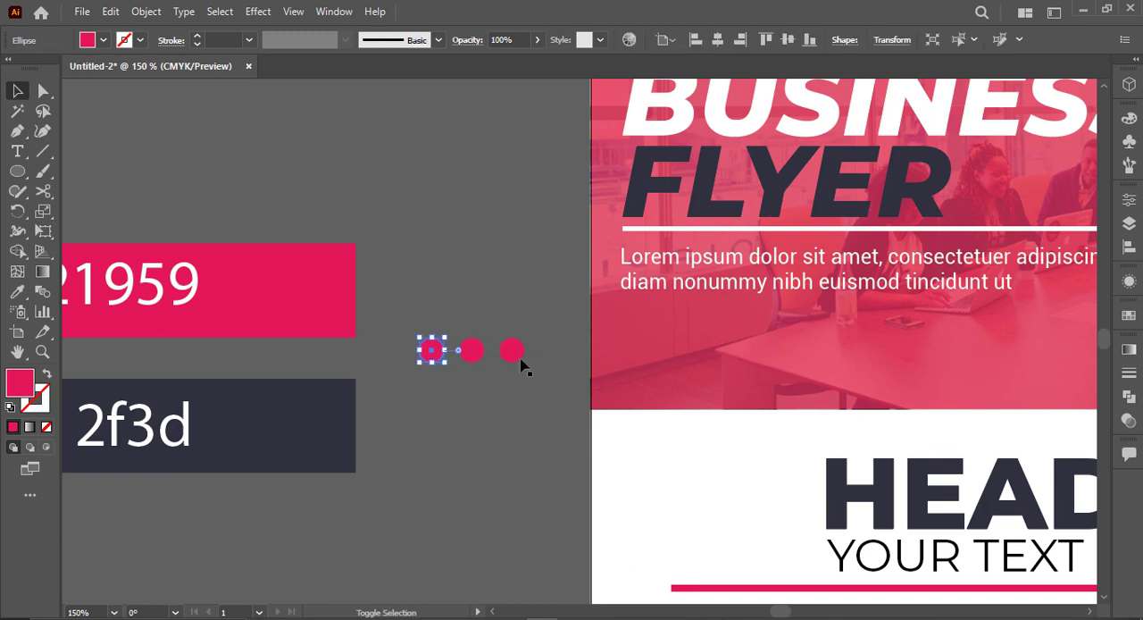
left_click(512, 350, "shift")
key("i")
left_click(343, 411)
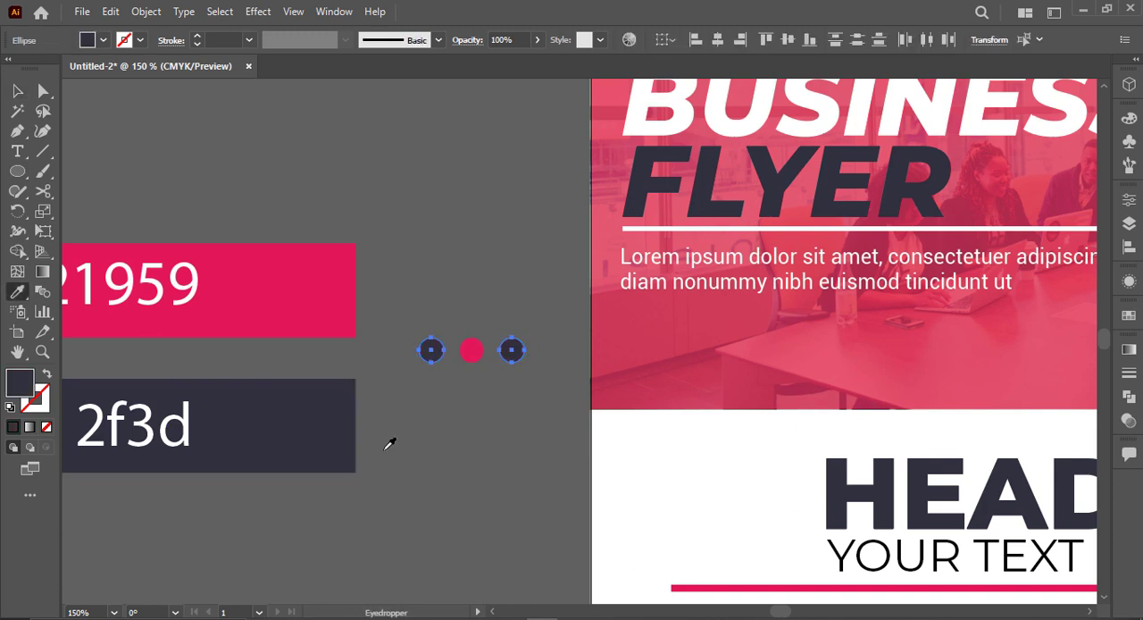
left_click(472, 350, "ctrl")
left_click(616, 427)
key("v")
left_click(506, 447)
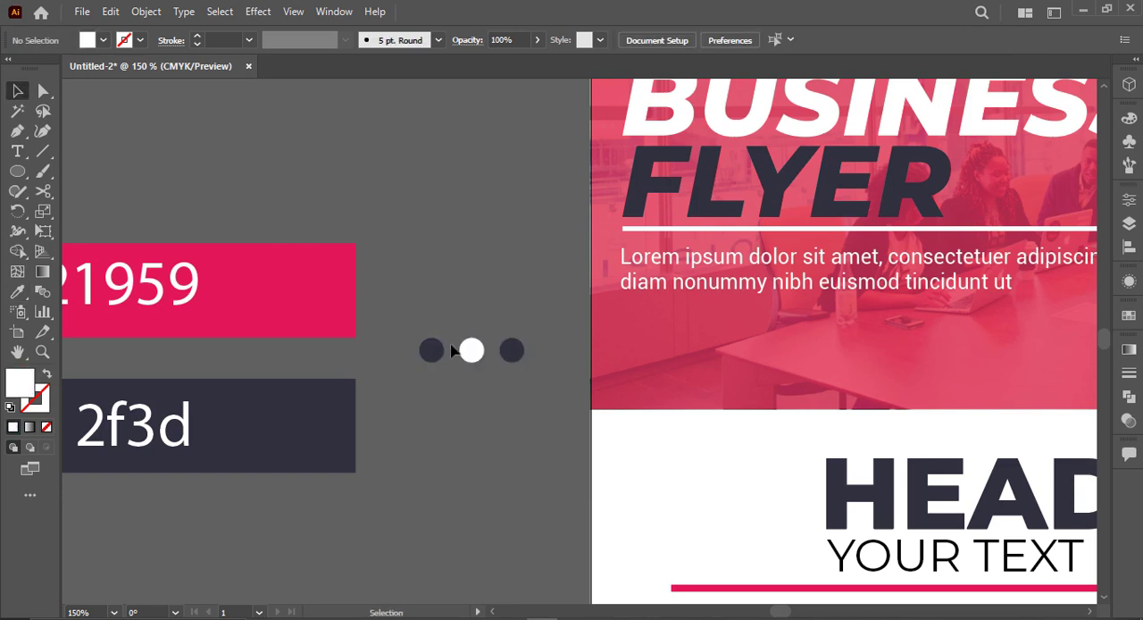
Step: Group the three small circles into one object
left_click_drag(412, 332, 532, 368)
key("ctrl+g")
scroll(517, 413, "down", 1)
left_click_drag(452, 404, 266, 395)
left_click_drag(339, 371, 685, 371)
key("ctrl+z")
left_click(378, 423)
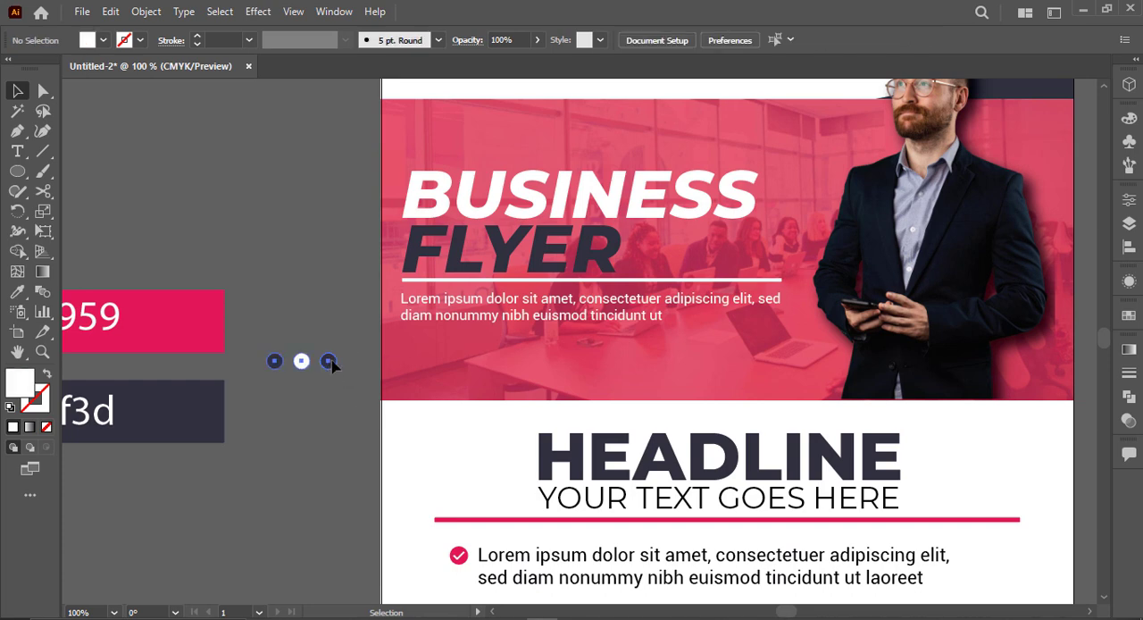
Step: Place the grouped dots inside the photo banner, centred horizontally on the page just above the banner's lower edge
left_click_drag(334, 366, 741, 379)
scroll(774, 393, "up", 3)
key("ctrl+0")
left_click(811, 384)
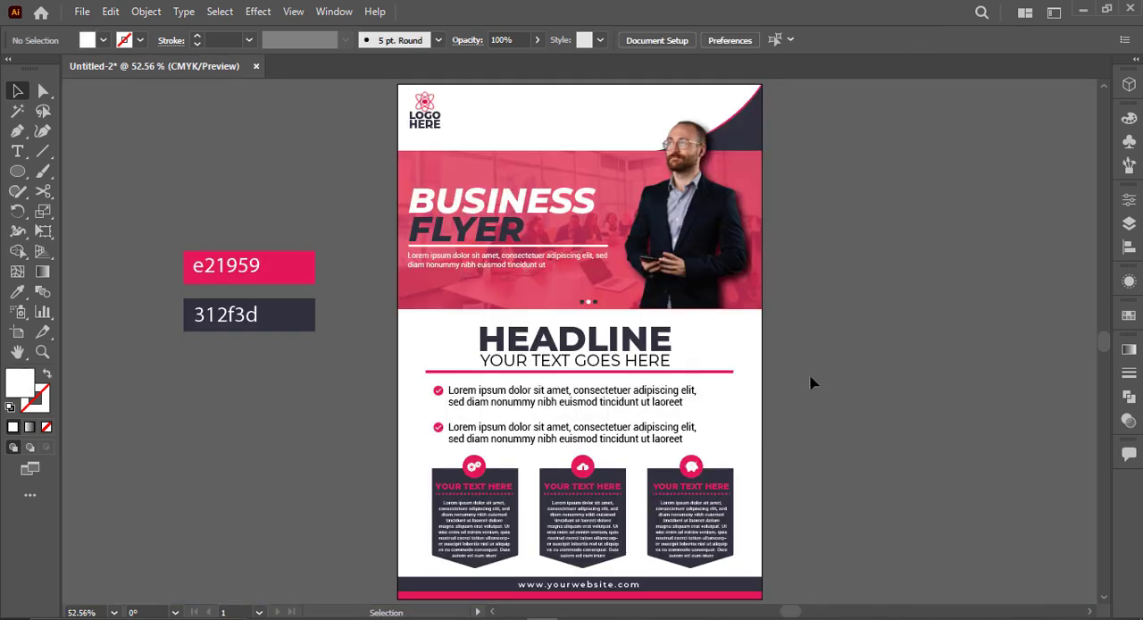